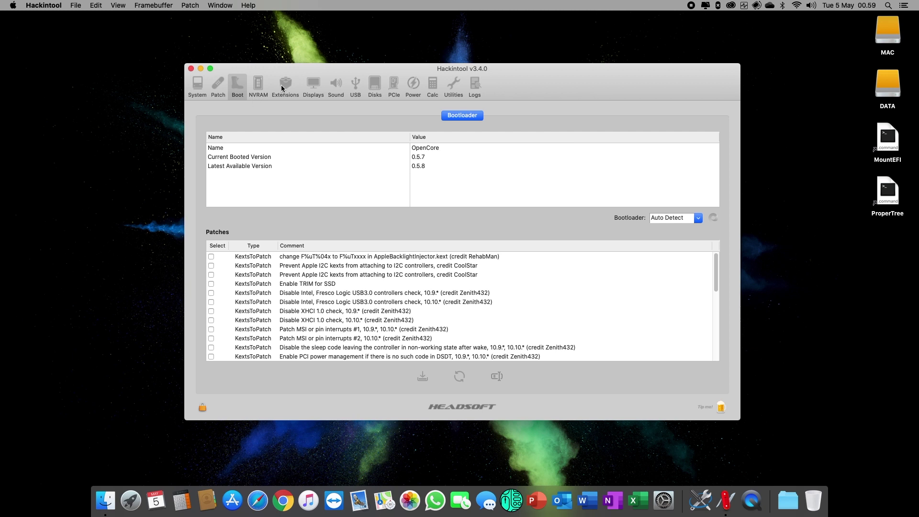
- Check the installed kernel extensions for newer versions by refreshing the Extensions list
{"action": "left_click", "coordinate": [285, 87]}
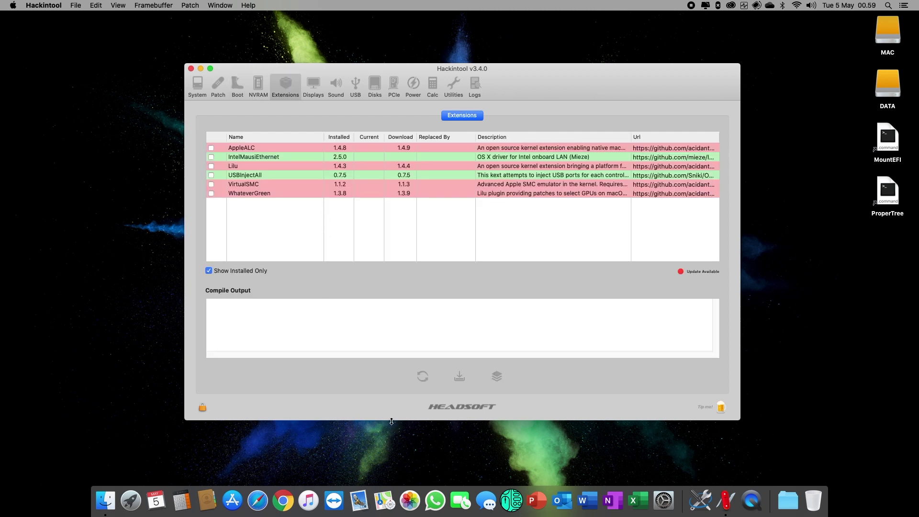
{"action": "left_click", "coordinate": [419, 377]}
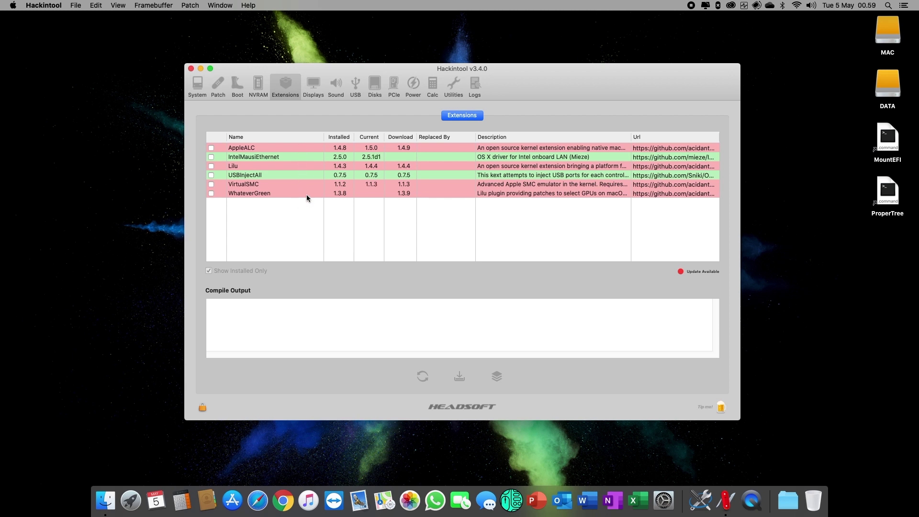
- Switch to Safari and open the OpenCore release page linked from the OpenCore Desktop Guide introduction
{"action": "left_click", "coordinate": [257, 500]}
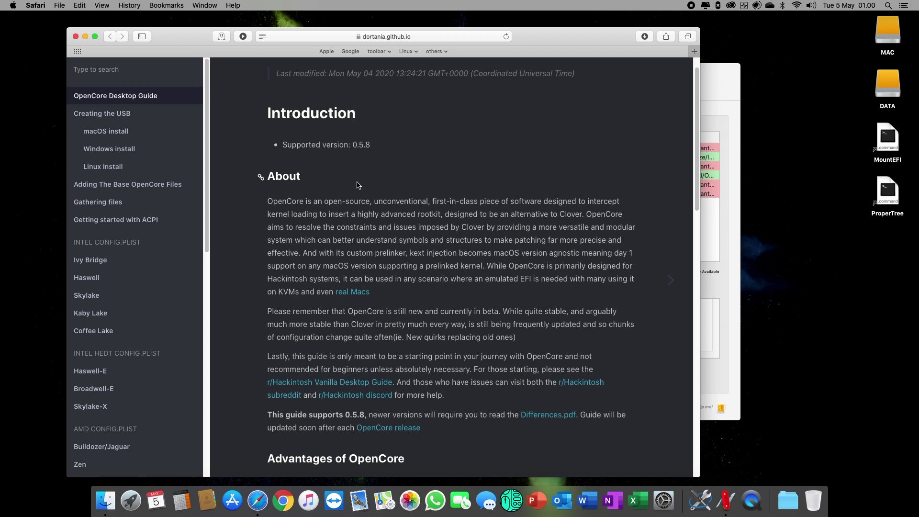
{"action": "scroll", "coordinate": [364, 192], "scroll_direction": "down", "scroll_amount": 5}
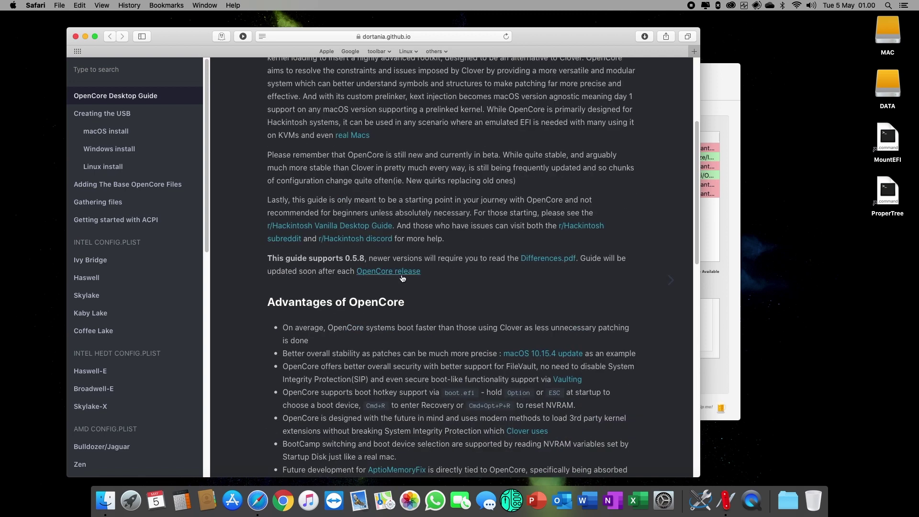
{"action": "left_click", "coordinate": [401, 273]}
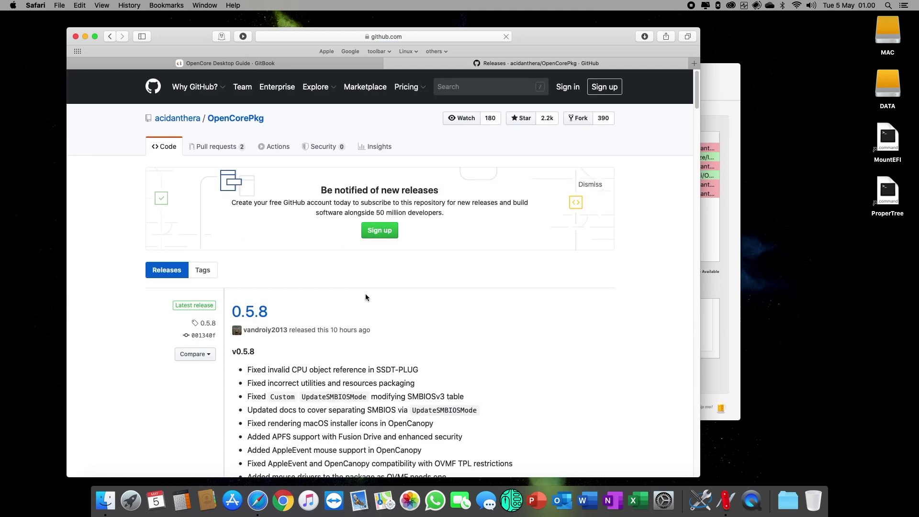
- Download OpenCore-0.5.8-RELEASE.zip from the latest release's assets and save it to the Desktop
{"action": "scroll", "coordinate": [366, 293], "scroll_direction": "down", "scroll_amount": 3}
{"action": "scroll", "coordinate": [366, 293], "scroll_direction": "down", "scroll_amount": 5}
{"action": "scroll", "coordinate": [367, 292], "scroll_direction": "up", "scroll_amount": 3}
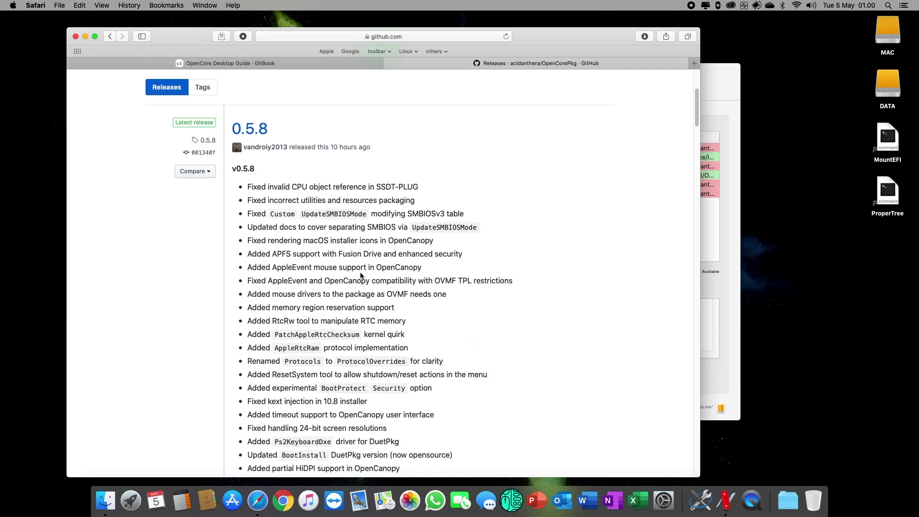
{"action": "scroll", "coordinate": [327, 153], "scroll_direction": "down", "scroll_amount": 8}
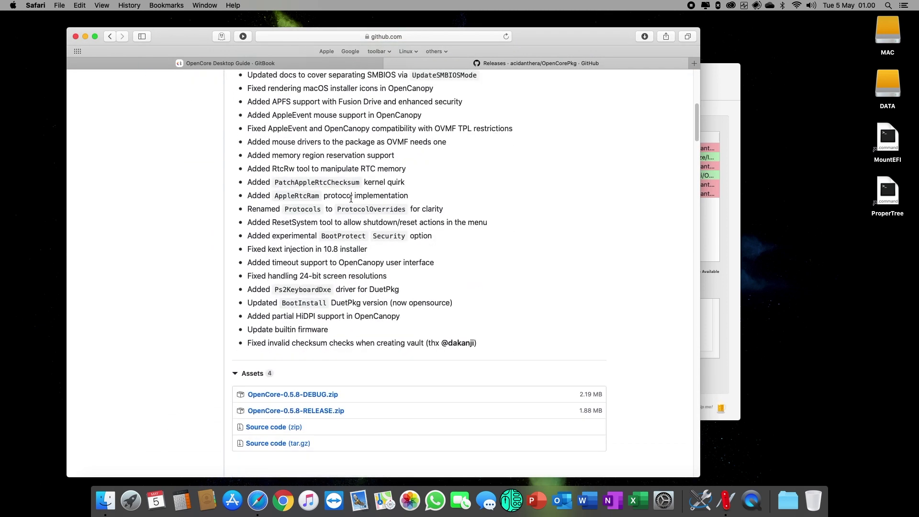
{"action": "scroll", "coordinate": [299, 369], "scroll_direction": "up", "scroll_amount": 1}
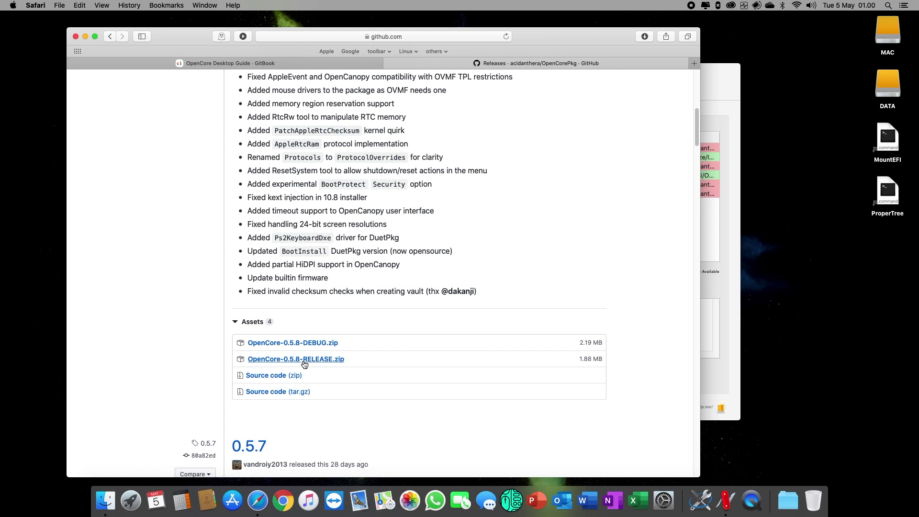
{"action": "left_click", "coordinate": [303, 360]}
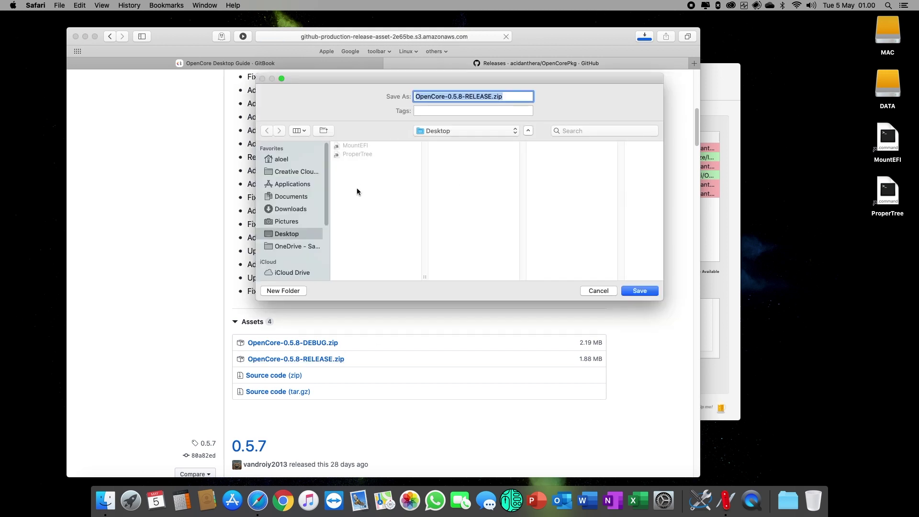
{"action": "left_click", "coordinate": [639, 290]}
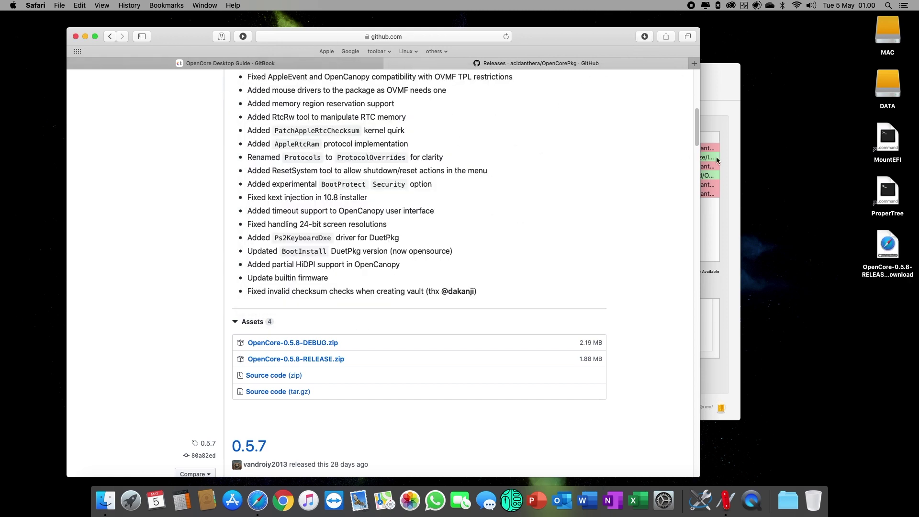
- Open AppleALC's GitHub releases from Hackintool and save AppleALC-1.4.9-RELEASE.zip in a new Desktop folder named kext
{"action": "left_click", "coordinate": [723, 95]}
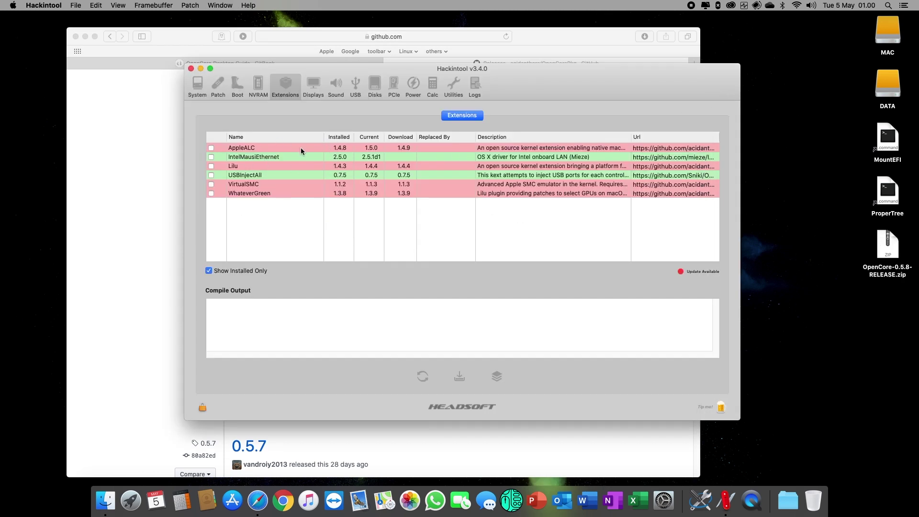
{"action": "key", "text": "super+Tab"}
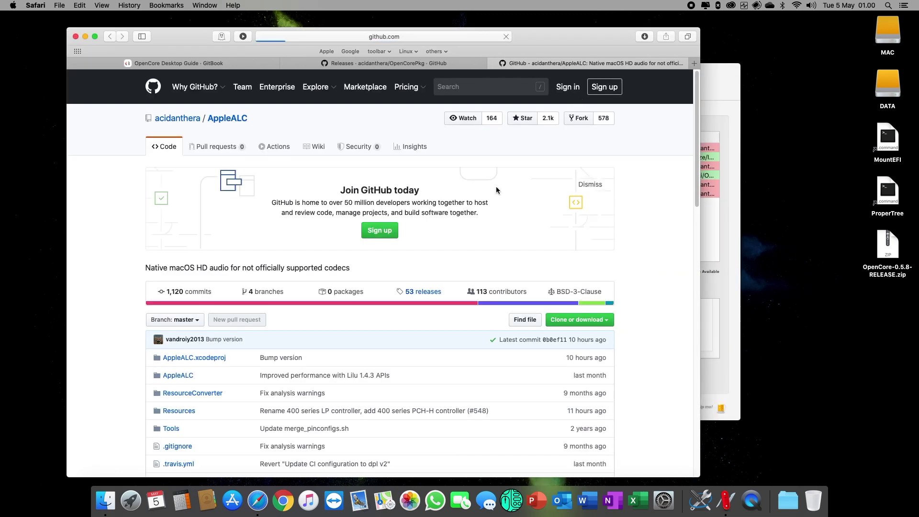
{"action": "scroll", "coordinate": [351, 246], "scroll_direction": "down", "scroll_amount": 6}
{"action": "left_click", "coordinate": [295, 371]}
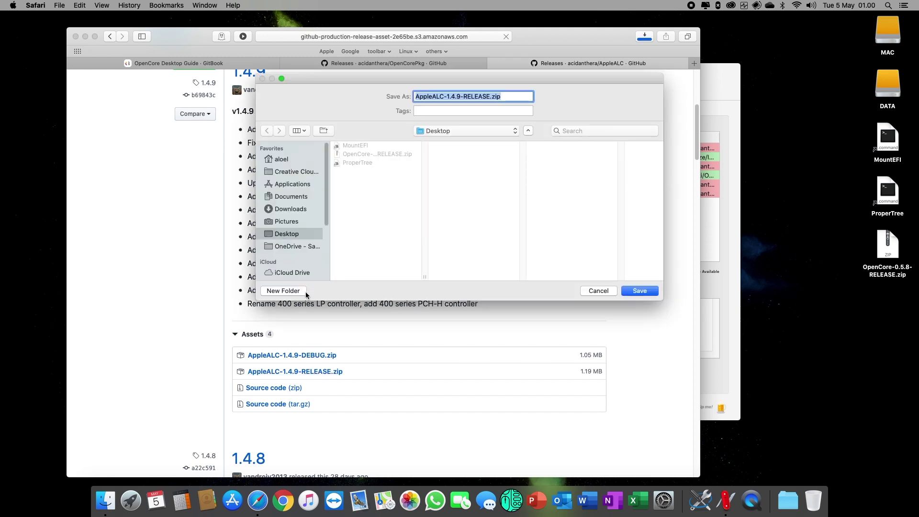
{"action": "left_click", "coordinate": [306, 292]}
{"action": "type", "text": "kext"}
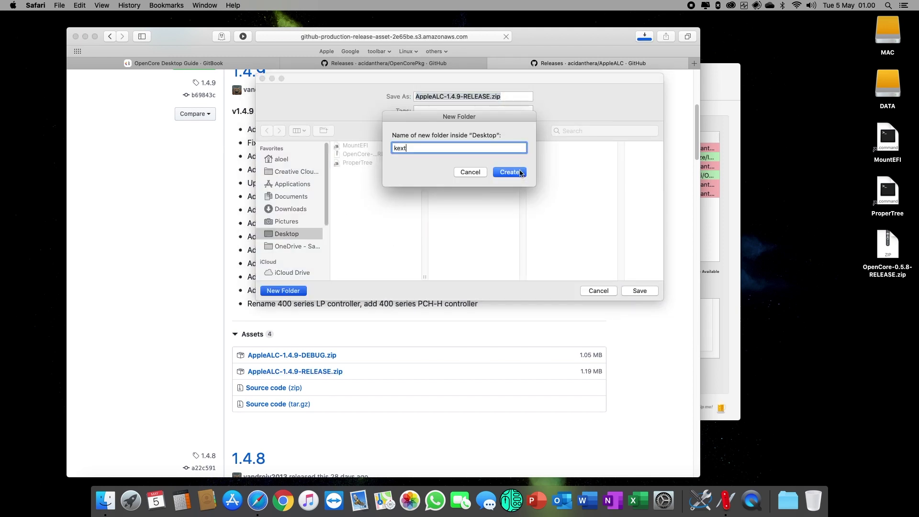
{"action": "left_click", "coordinate": [521, 173]}
{"action": "left_click", "coordinate": [639, 291]}
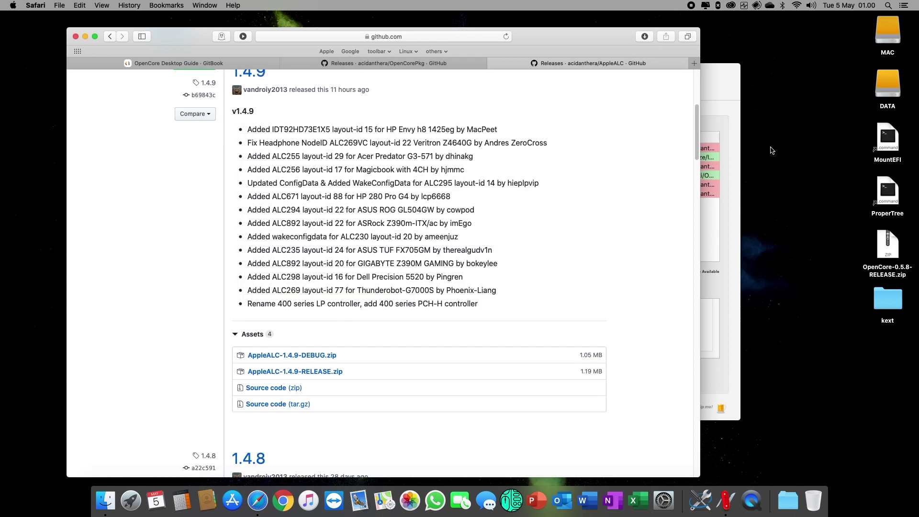
- Open Lilu's GitHub releases from Hackintool and save Lilu-1.4.4-RELEASE.zip in the kext folder
{"action": "key", "text": "super+Tab"}
{"action": "double_click", "coordinate": [397, 171]}
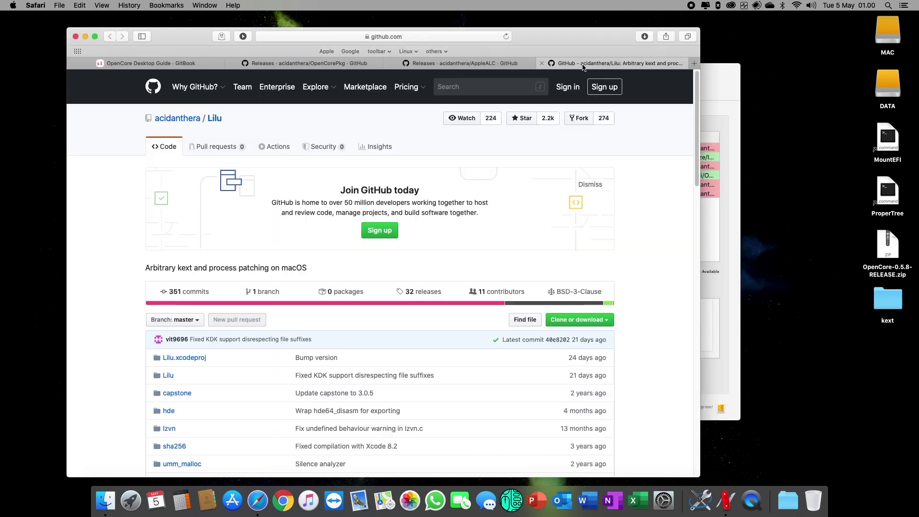
{"action": "left_click", "coordinate": [421, 293]}
{"action": "scroll", "coordinate": [293, 417], "scroll_direction": "down", "scroll_amount": 2}
{"action": "left_click", "coordinate": [285, 413]}
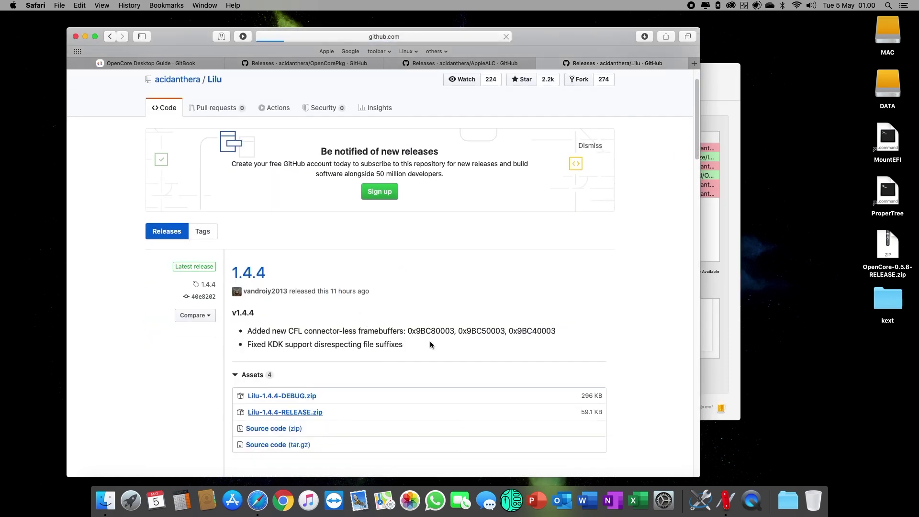
{"action": "left_click", "coordinate": [653, 292]}
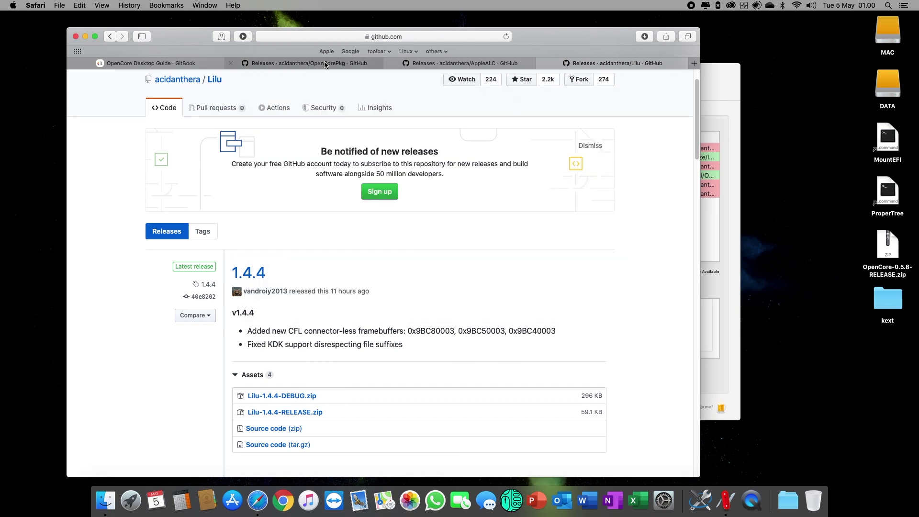
- Open VirtualSMC's GitHub releases from Hackintool and save VirtualSMC-1.1.3-RELEASE.zip in the kext folder
{"action": "left_click", "coordinate": [305, 63]}
{"action": "key", "text": "super+Tab"}
{"action": "right_click", "coordinate": [363, 185]}
{"action": "left_click", "coordinate": [375, 191]}
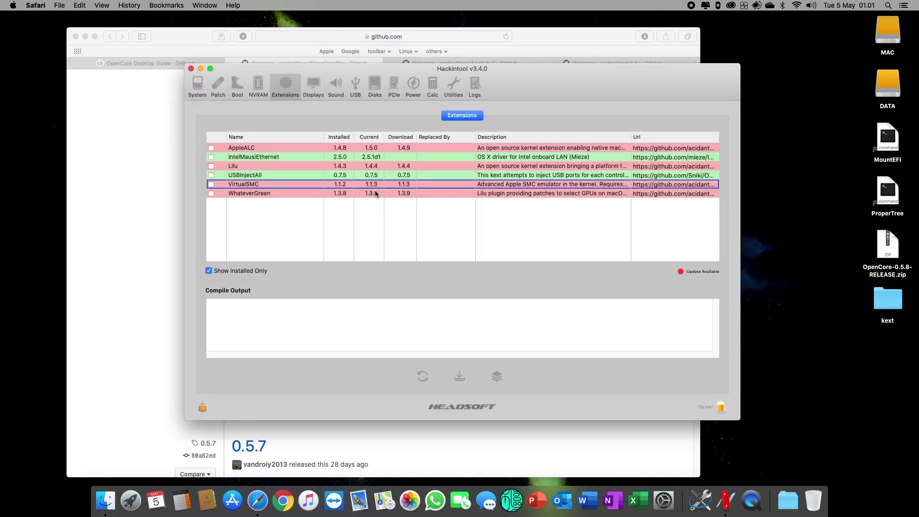
{"action": "left_click", "coordinate": [417, 171]}
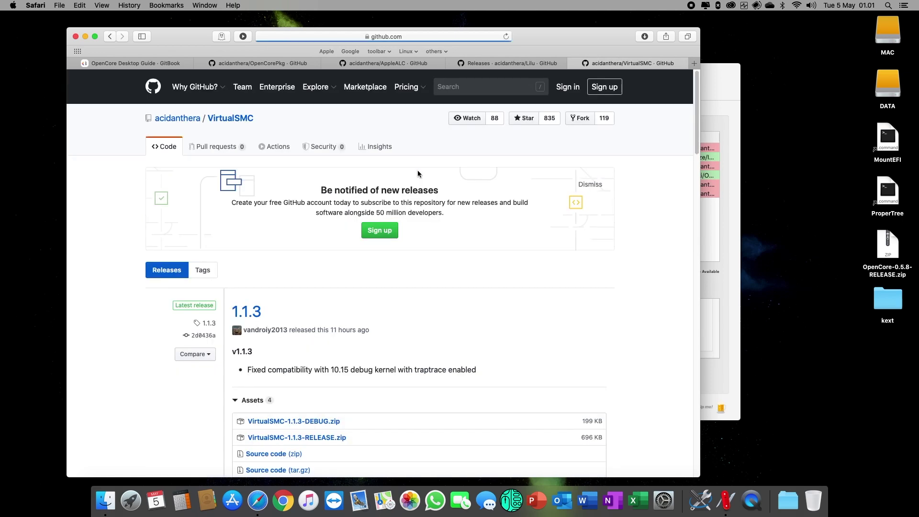
{"action": "left_click", "coordinate": [295, 319]}
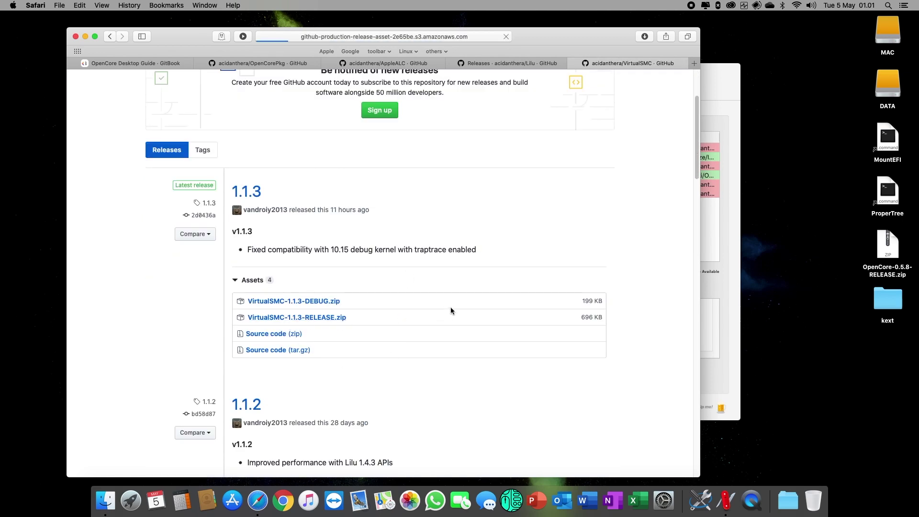
{"action": "left_click", "coordinate": [641, 292]}
- Open WhateverGreen's GitHub releases from Hackintool and save WhateverGreen-1.3.9-RELEASE.zip in the kext folder
{"action": "left_click", "coordinate": [718, 102]}
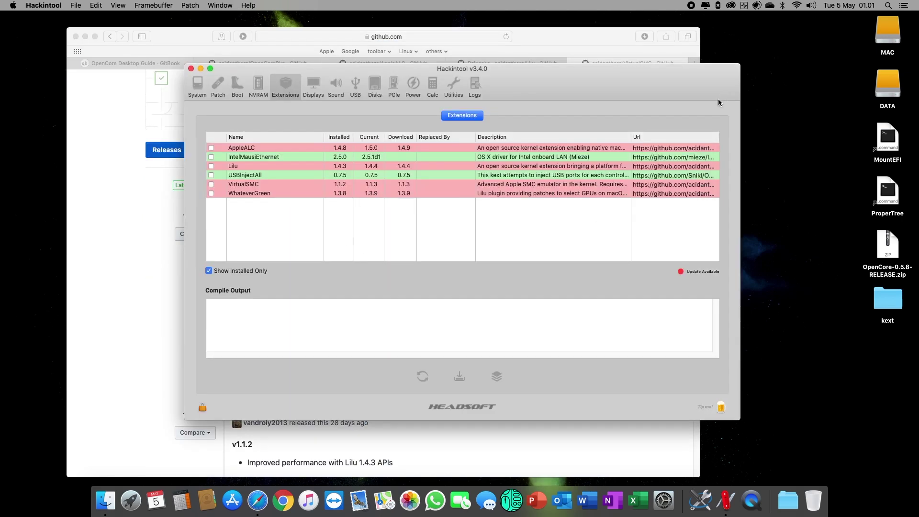
{"action": "right_click", "coordinate": [282, 193]}
{"action": "left_click", "coordinate": [300, 203]}
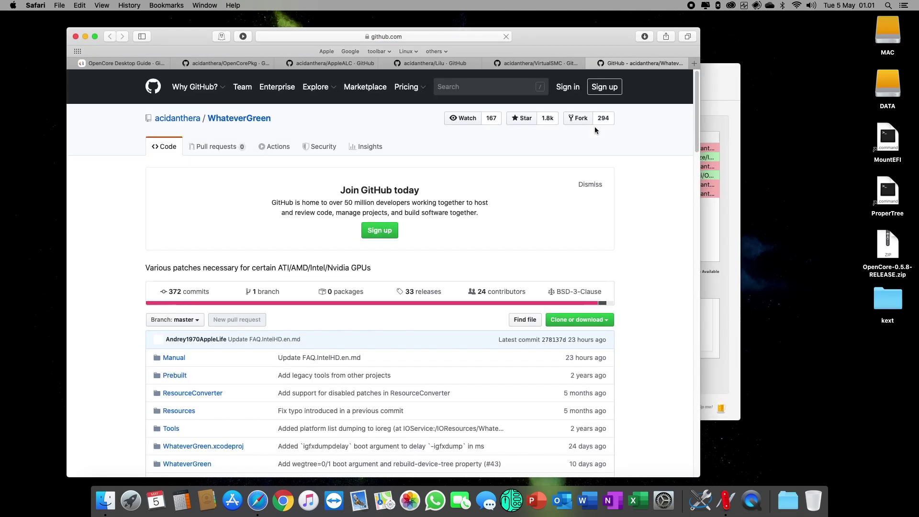
{"action": "left_click", "coordinate": [427, 290]}
{"action": "scroll", "coordinate": [318, 376], "scroll_direction": "down", "scroll_amount": 3}
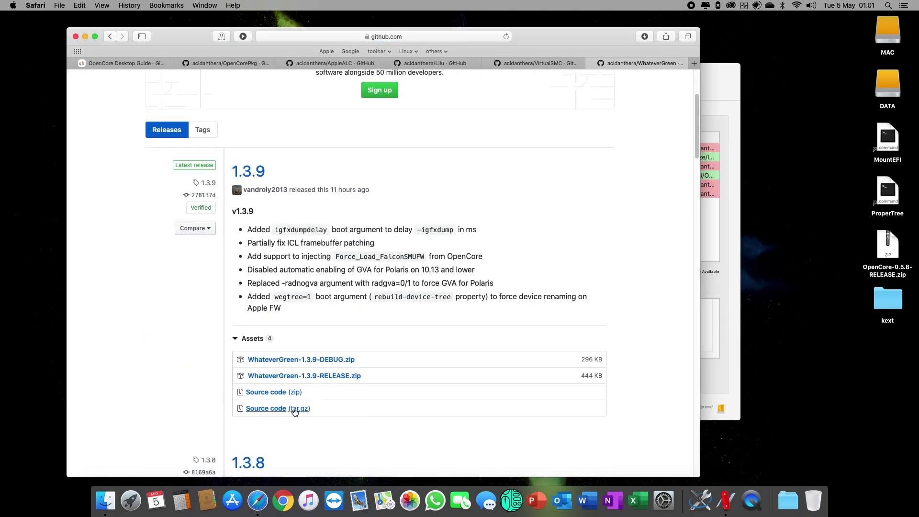
{"action": "left_click", "coordinate": [318, 376]}
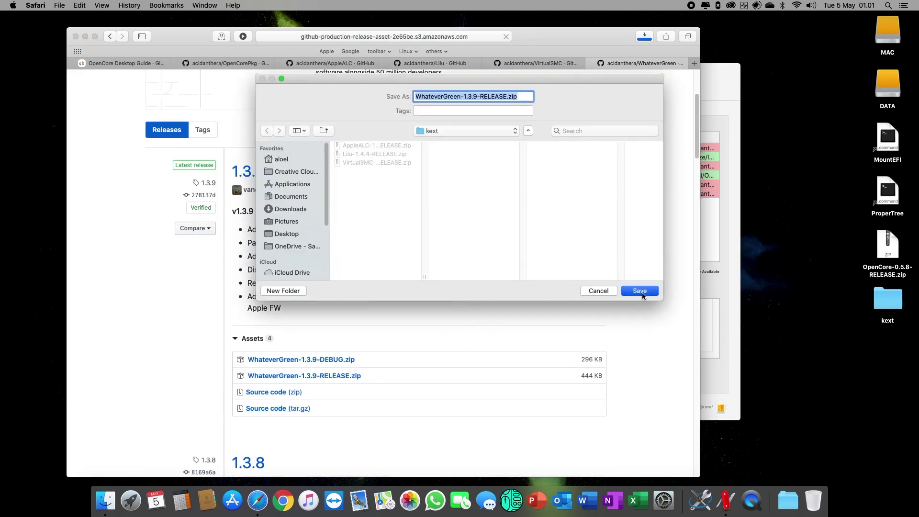
{"action": "left_click", "coordinate": [642, 292]}
- Close the GitHub release tabs and clear the Safari and Hackintool windows off the desktop
{"action": "key", "text": "super+w"}
{"action": "left_click", "coordinate": [203, 63]}
{"action": "left_click", "coordinate": [205, 64]}
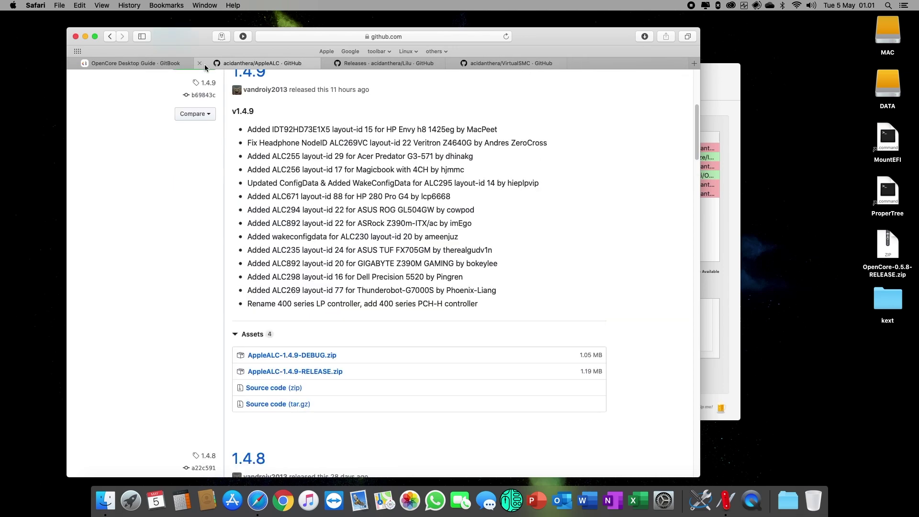
{"action": "left_click", "coordinate": [205, 64]}
{"action": "left_click", "coordinate": [205, 64]}
{"action": "left_click", "coordinate": [205, 65]}
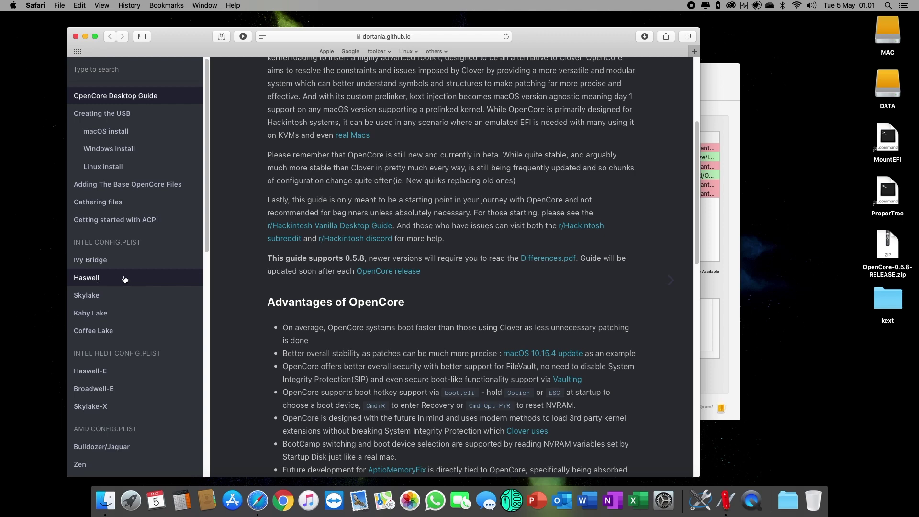
{"action": "left_click", "coordinate": [85, 37]}
{"action": "left_click", "coordinate": [191, 69]}
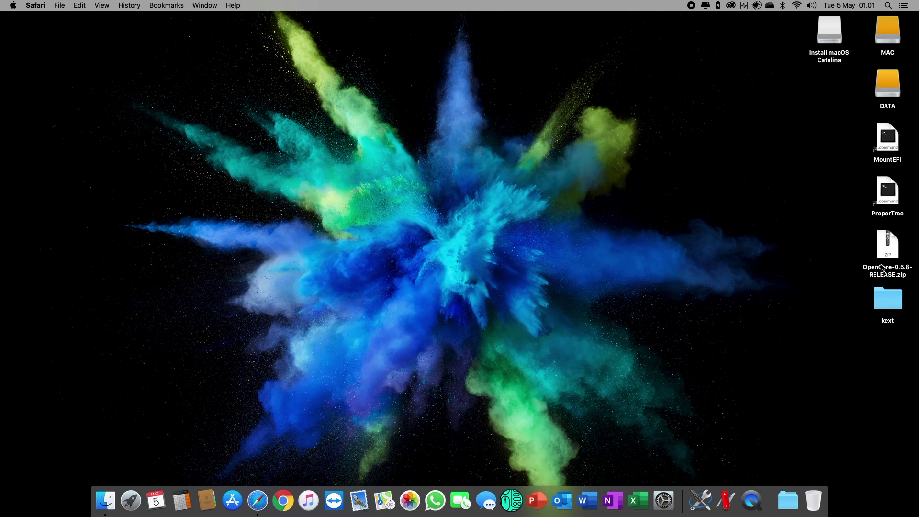
- Run MountEFI, mount the EFI partition of drive 2 (Install macOS Catalina) with the account password, and terminate the Terminal session
{"action": "double_click", "coordinate": [893, 143]}
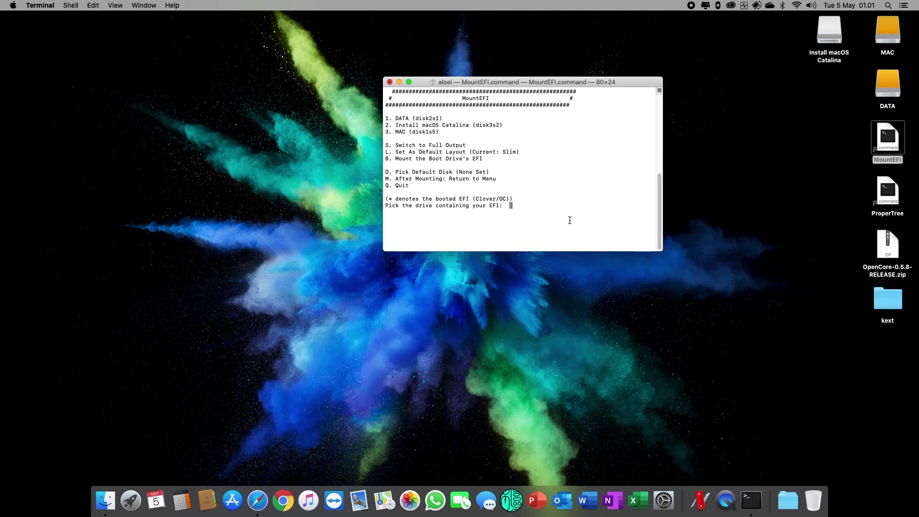
{"action": "triple_click", "coordinate": [386, 128]}
{"action": "left_click", "coordinate": [528, 197]}
{"action": "type", "text": "2"}
{"action": "key", "text": "Return"}
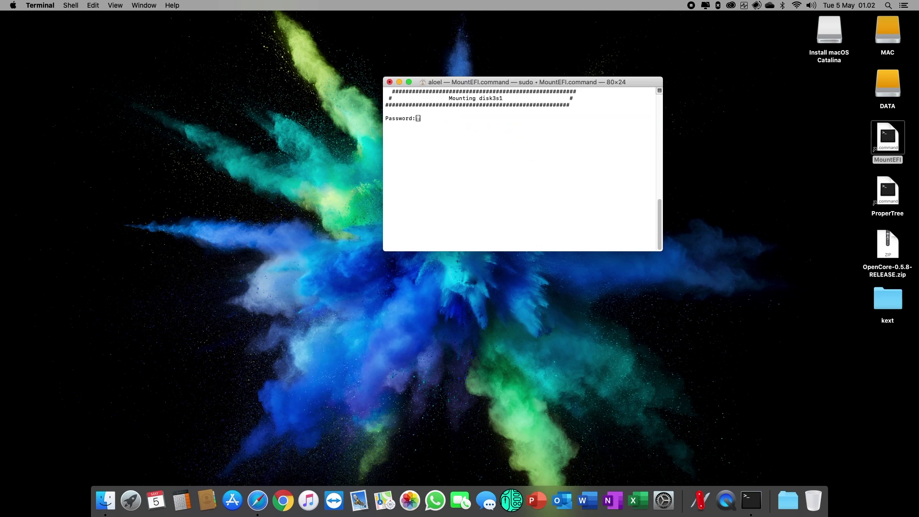
{"action": "key", "text": "Return"}
{"action": "left_click", "coordinate": [389, 82]}
{"action": "left_click", "coordinate": [595, 135]}
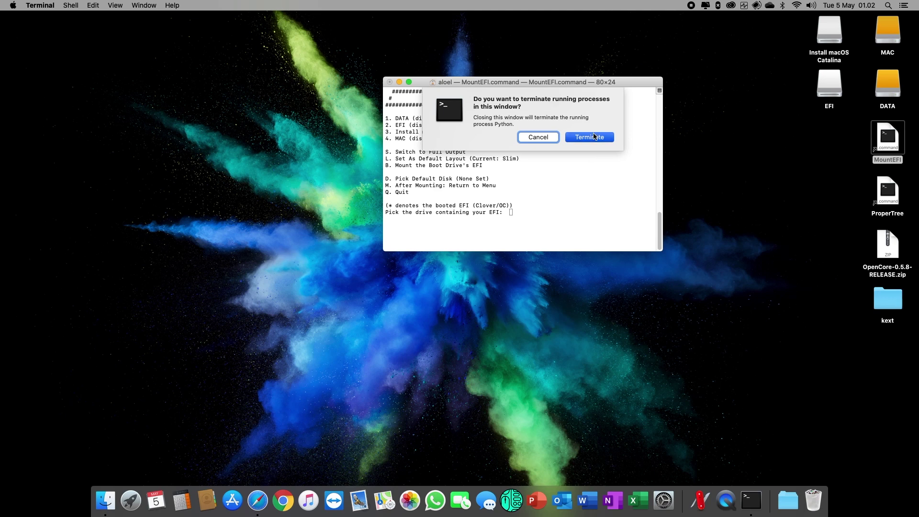
- Open the EFI partition and create a new desktop folder named backup
{"action": "left_click", "coordinate": [823, 93]}
{"action": "double_click", "coordinate": [823, 92]}
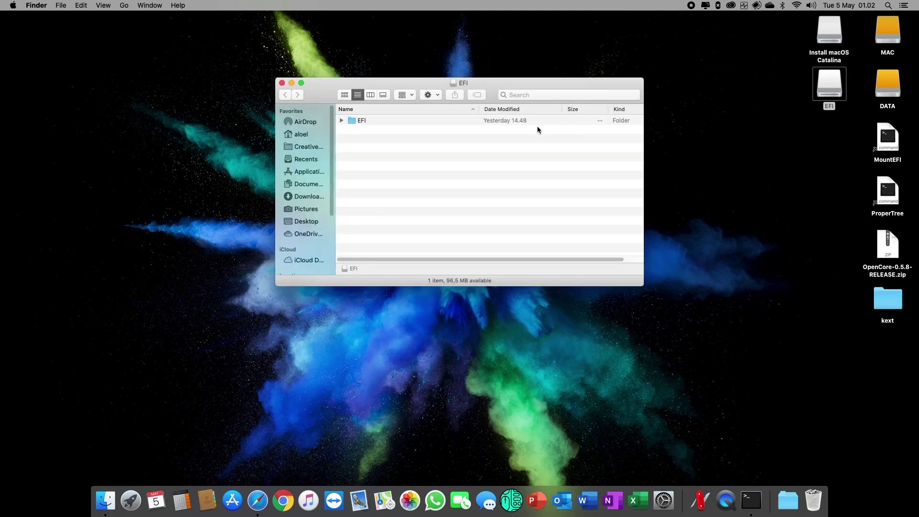
{"action": "right_click", "coordinate": [372, 121]}
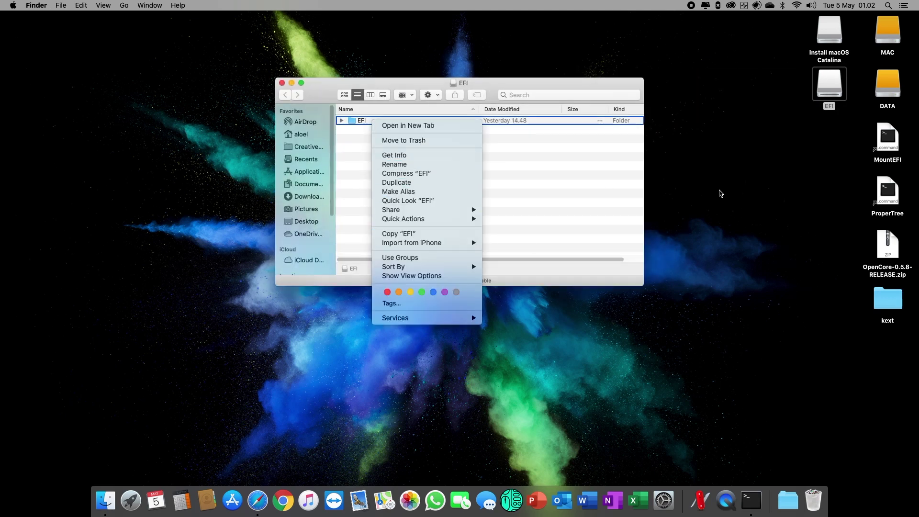
{"action": "right_click", "coordinate": [750, 163]}
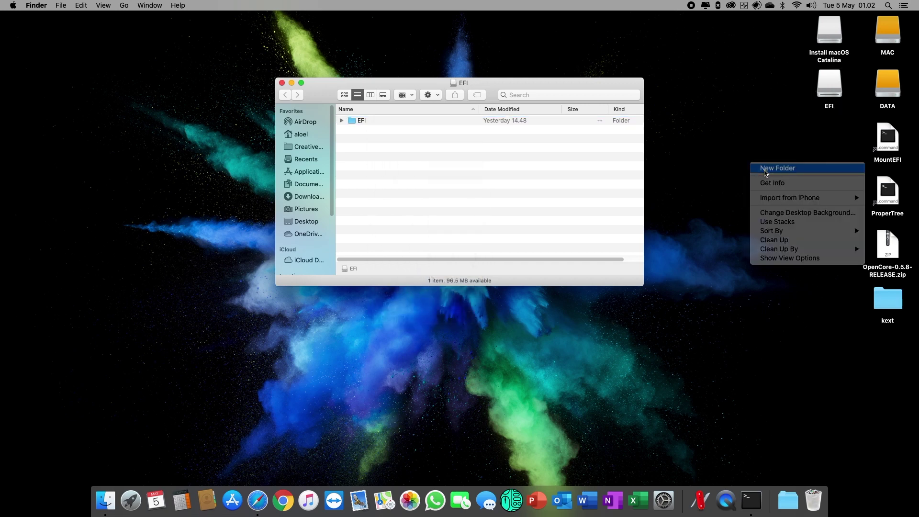
{"action": "left_click", "coordinate": [765, 168]}
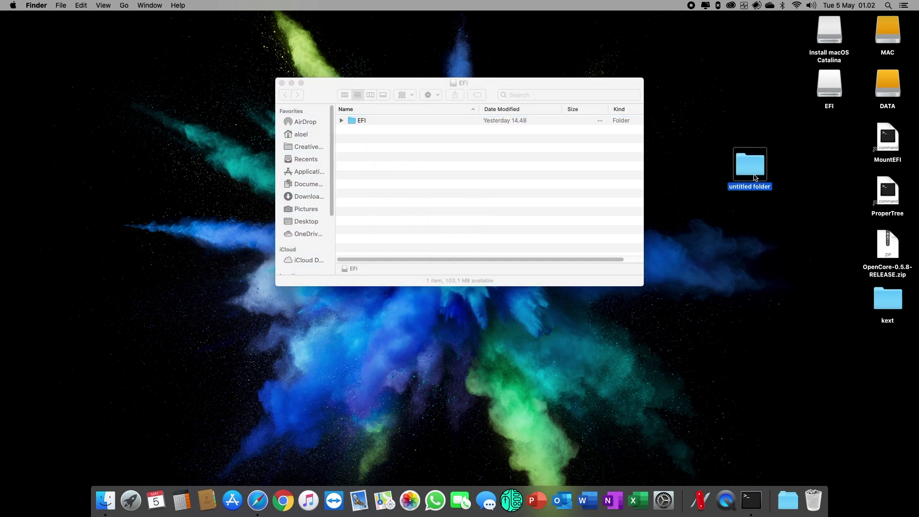
{"action": "key", "text": "d"}
{"action": "left_click", "coordinate": [755, 177]}
{"action": "key", "text": "Return"}
{"action": "type", "text": "backup"}
{"action": "key", "text": "Return"}
- Copy the EFI folder from the EFI partition into the backup folder and close the backup window
{"action": "double_click", "coordinate": [751, 168]}
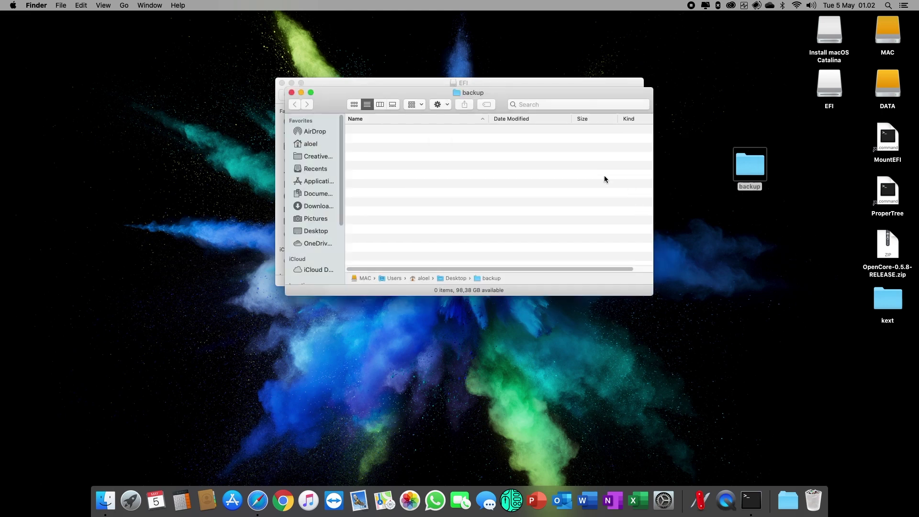
{"action": "left_click_drag", "start_coordinate": [354, 120], "coordinate": [606, 186]}
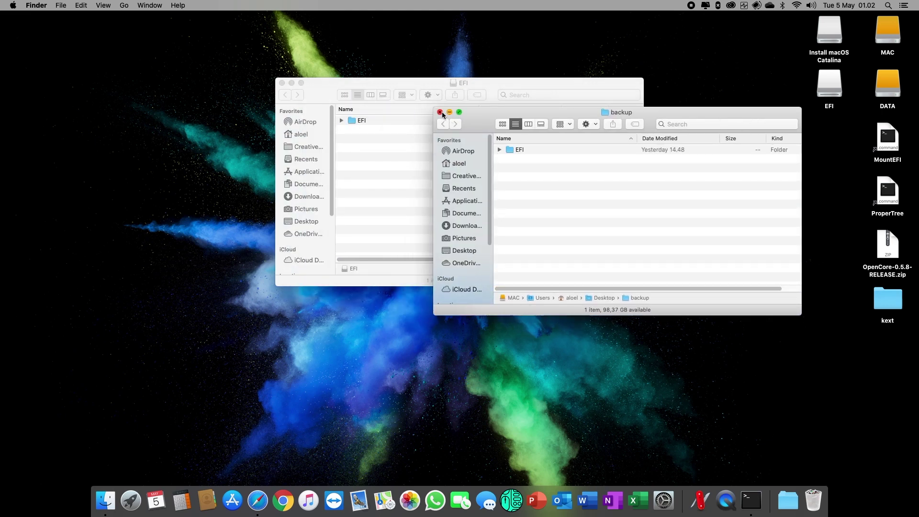
{"action": "left_click", "coordinate": [440, 112]}
- Move the original EFI folder on the EFI partition to the Trash and empty the Trash
{"action": "right_click", "coordinate": [360, 122]}
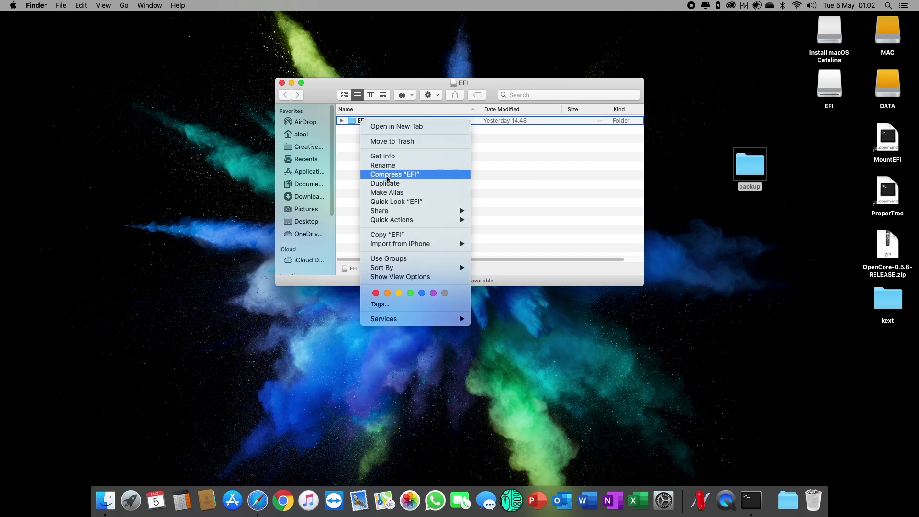
{"action": "left_click", "coordinate": [387, 141]}
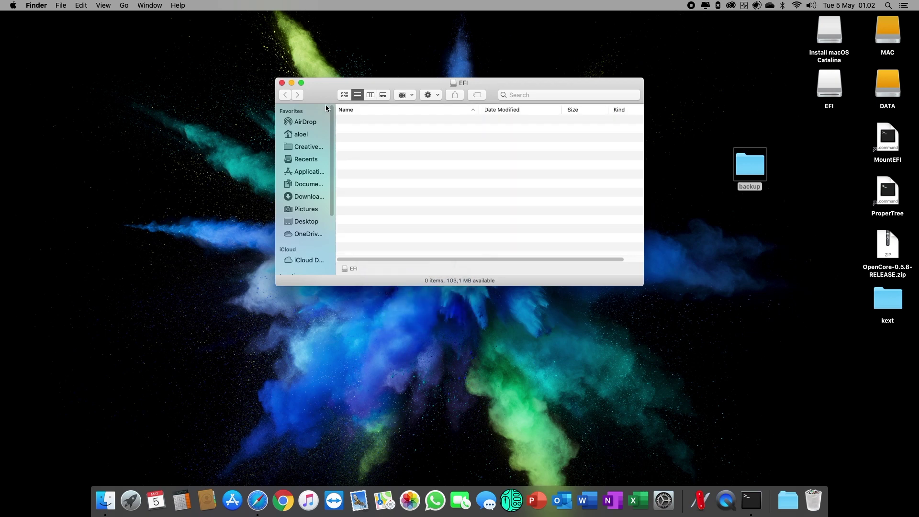
{"action": "right_click", "coordinate": [813, 496]}
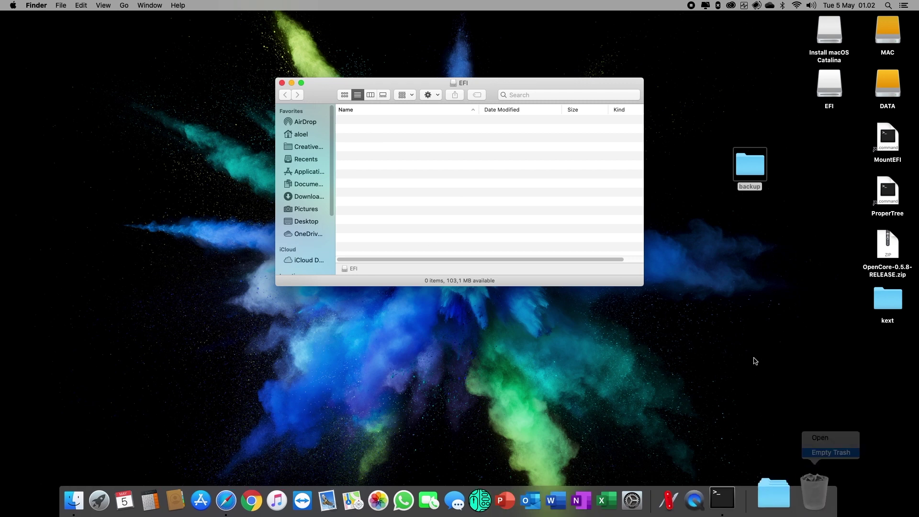
{"action": "key", "text": "Return"}
{"action": "left_click", "coordinate": [525, 172]}
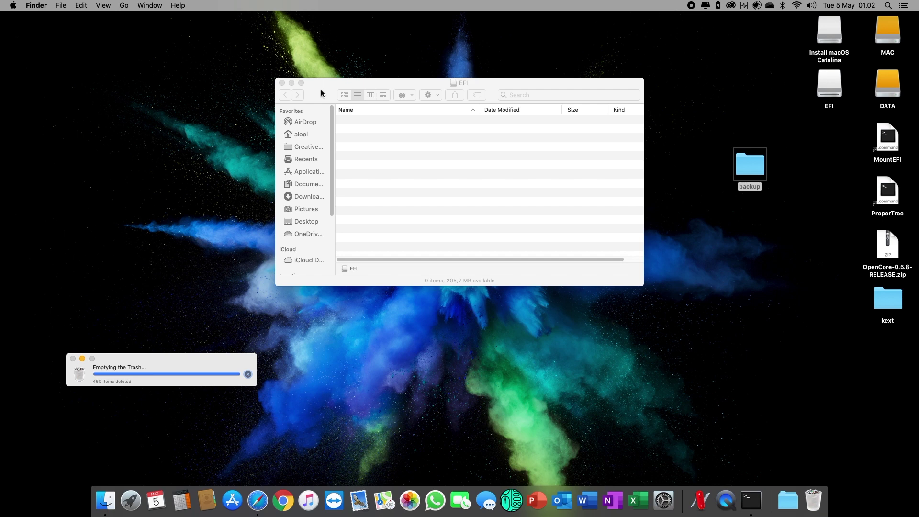
- Reposition the EFI window, place the backup folder below the kext folder, and clean up the desktop icons
{"action": "left_click_drag", "start_coordinate": [321, 94], "coordinate": [285, 66]}
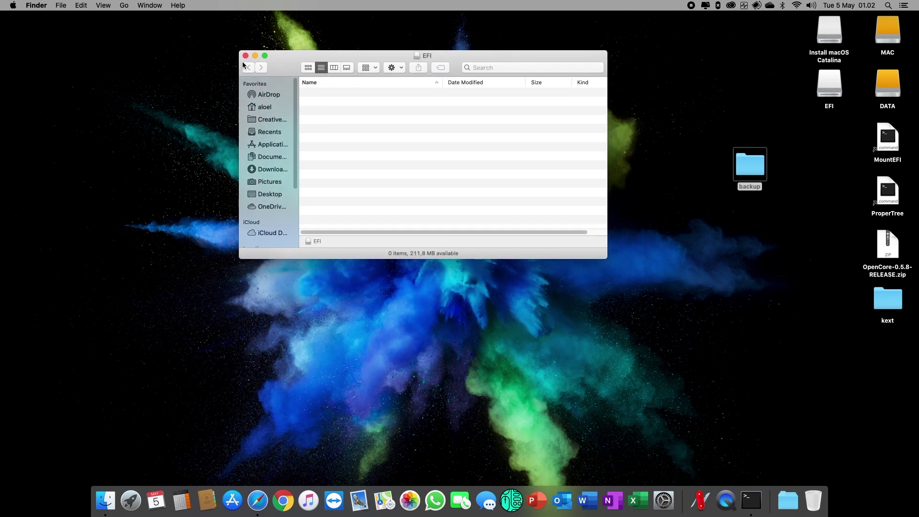
{"action": "left_click_drag", "start_coordinate": [748, 170], "coordinate": [897, 371]}
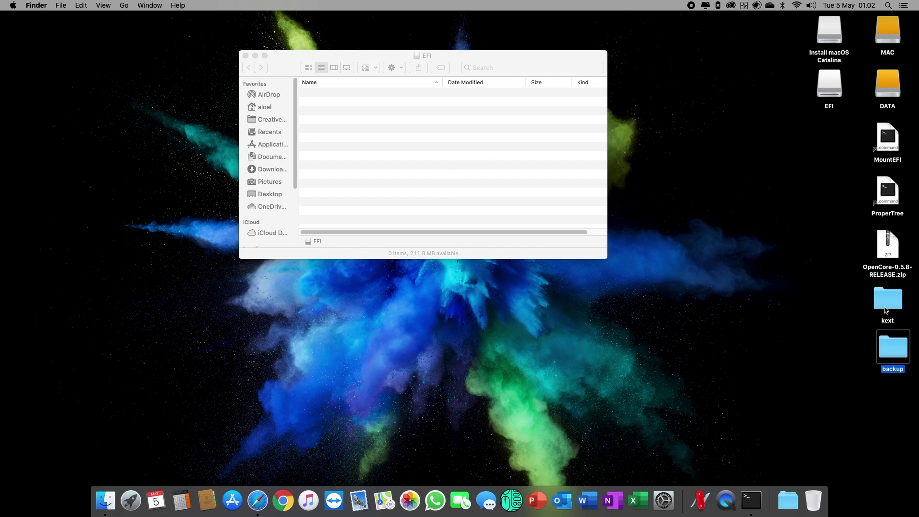
{"action": "right_click", "coordinate": [779, 271]}
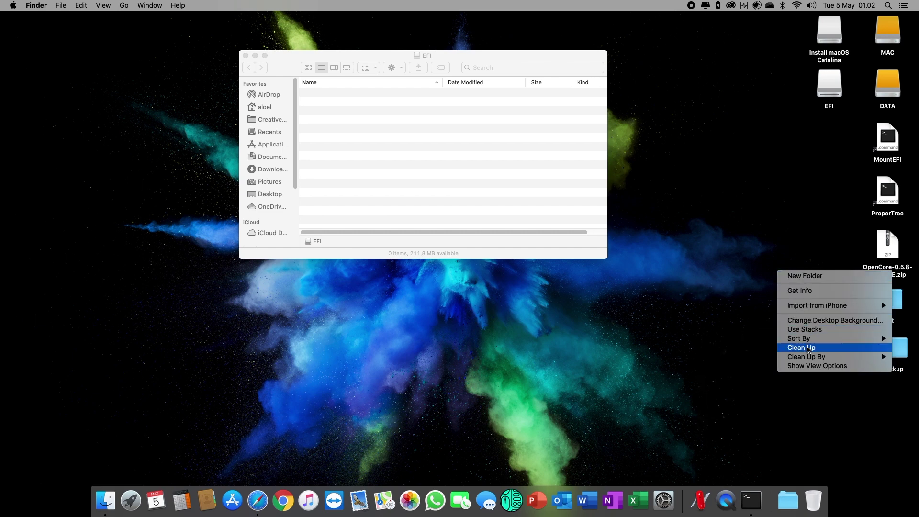
{"action": "left_click", "coordinate": [808, 351]}
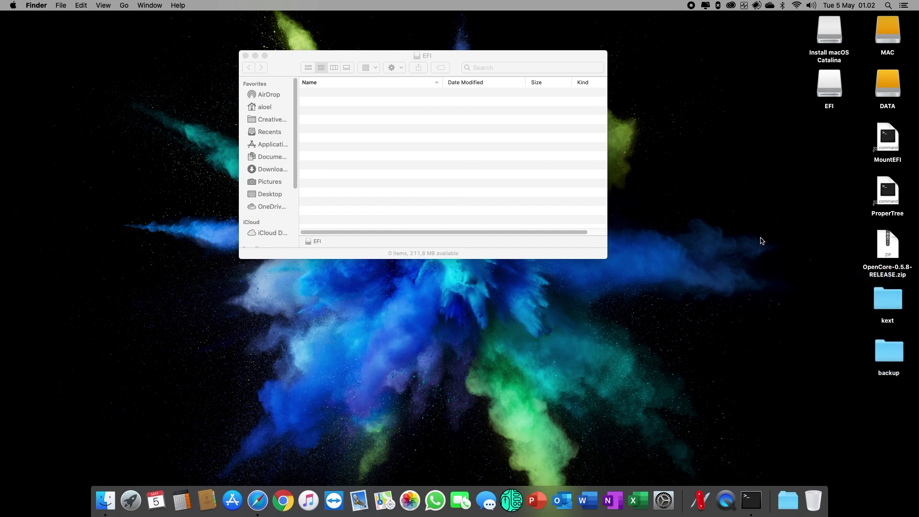
- Extract OpenCore-0.5.8-RELEASE.zip on the desktop and copy its EFI folder onto the empty EFI partition
{"action": "left_click", "coordinate": [892, 260]}
{"action": "double_click", "coordinate": [892, 260]}
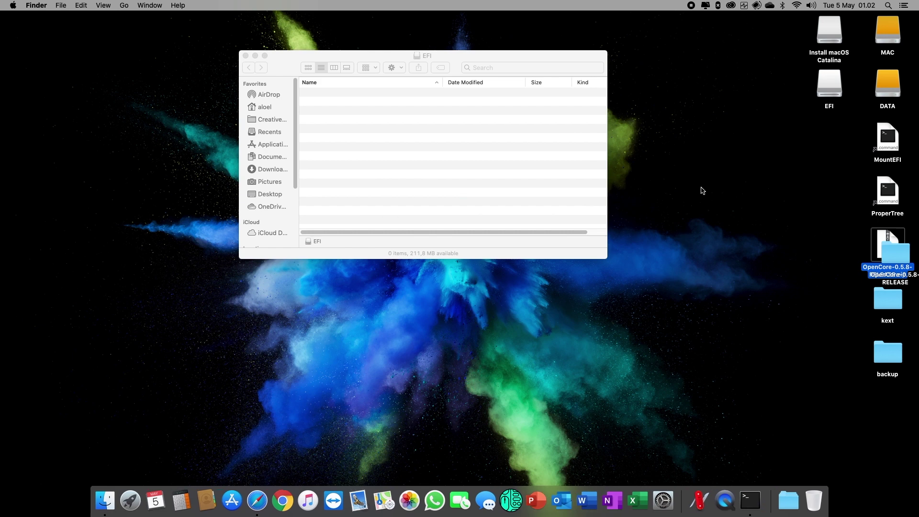
{"action": "left_click_drag", "start_coordinate": [906, 262], "coordinate": [832, 186]}
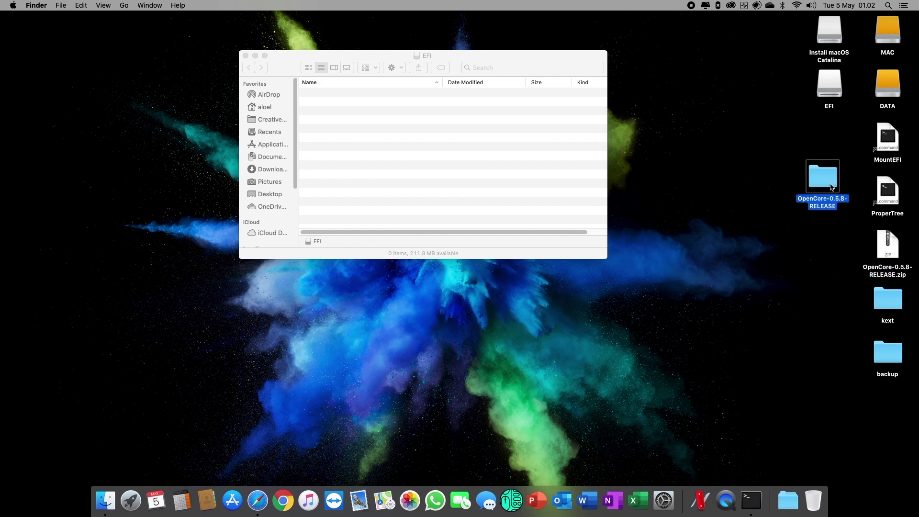
{"action": "double_click", "coordinate": [824, 180]}
{"action": "left_click_drag", "start_coordinate": [358, 65], "coordinate": [656, 74]}
{"action": "left_click_drag", "start_coordinate": [634, 122], "coordinate": [382, 124]}
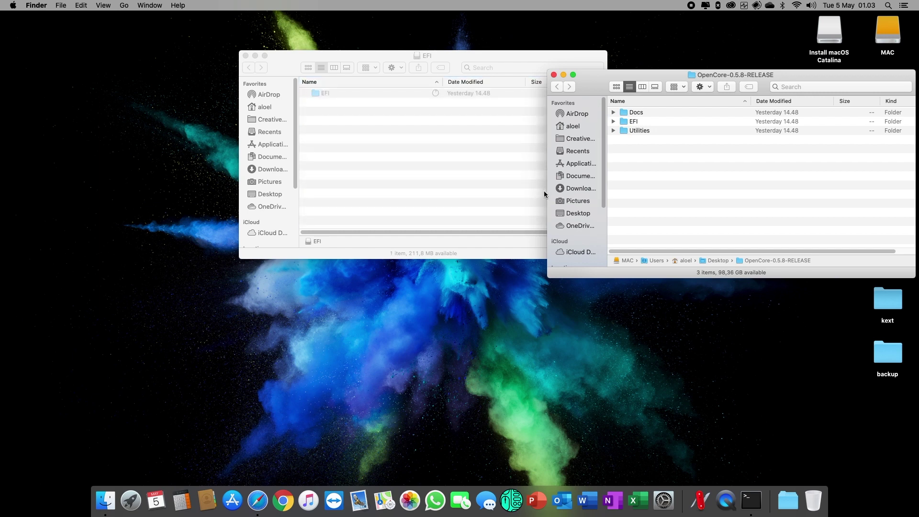
- Copy Sample.plist from the OpenCore release's Docs folder into EFI/OC on the EFI partition
{"action": "left_click", "coordinate": [613, 113]}
{"action": "right_click", "coordinate": [653, 162]}
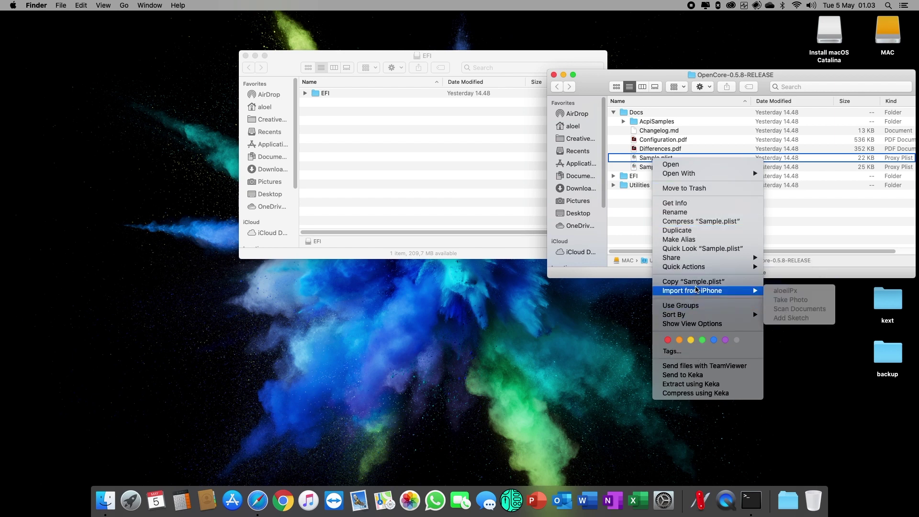
{"action": "left_click", "coordinate": [693, 282]}
{"action": "left_click", "coordinate": [310, 102]}
{"action": "left_click", "coordinate": [305, 92]}
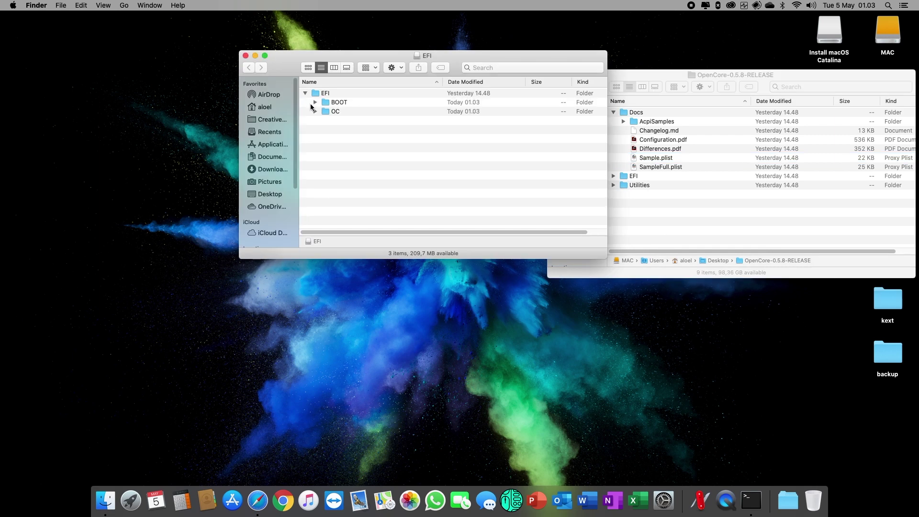
{"action": "left_click", "coordinate": [315, 111]}
{"action": "left_click", "coordinate": [335, 113]}
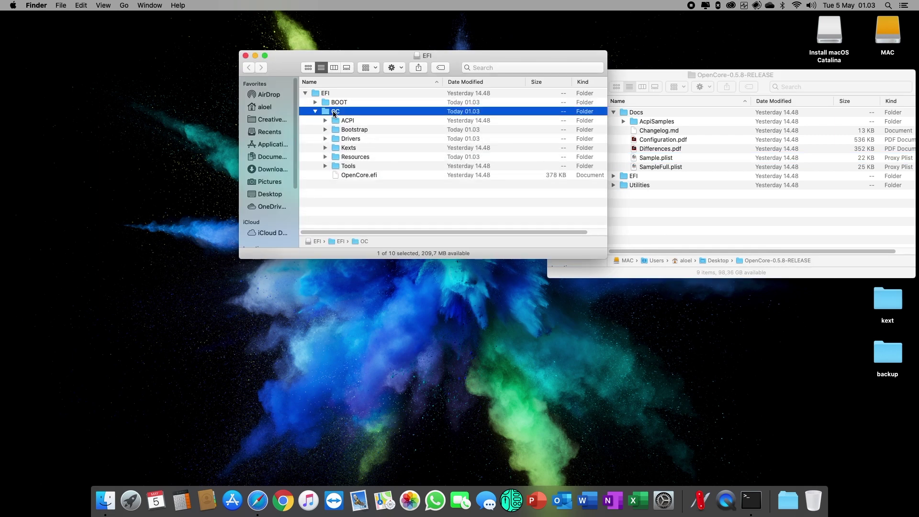
{"action": "right_click", "coordinate": [335, 113]}
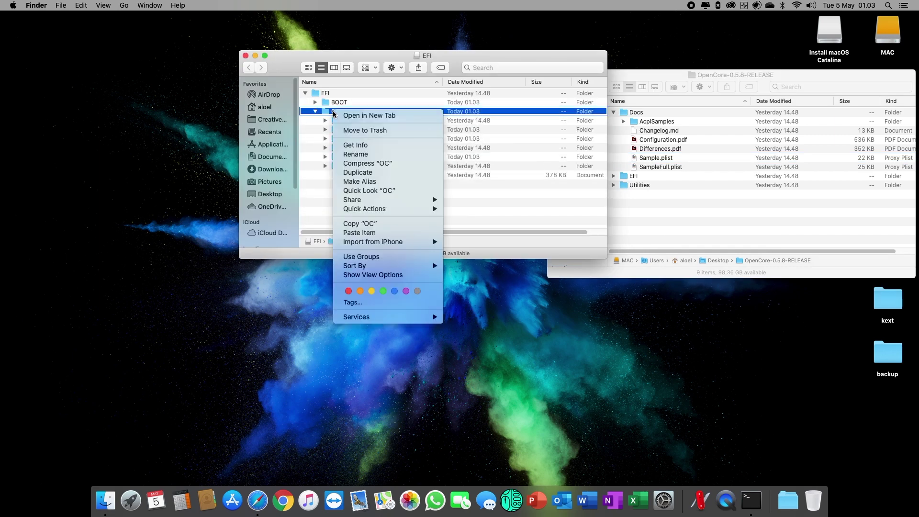
{"action": "left_click", "coordinate": [381, 232]}
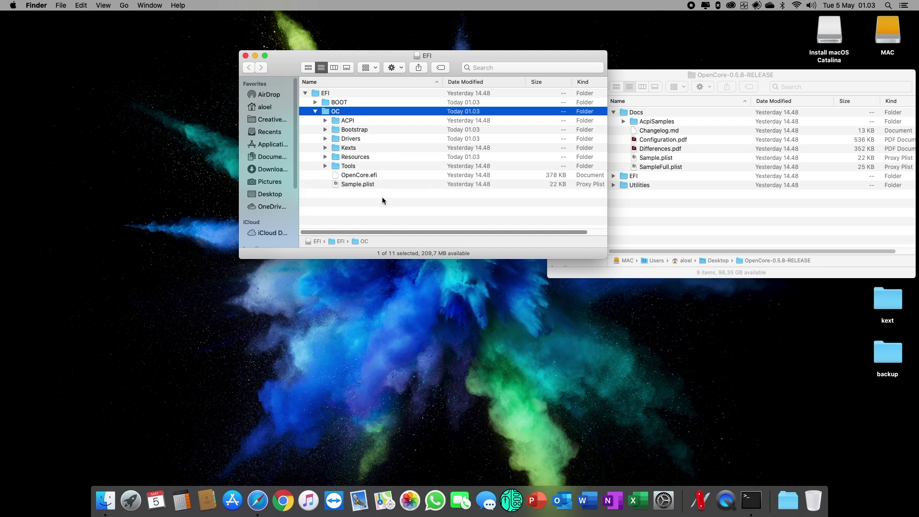
- Rename Sample.plist in the OC folder to config.plist and close the OpenCore-0.5.8-RELEASE window
{"action": "left_click", "coordinate": [366, 185]}
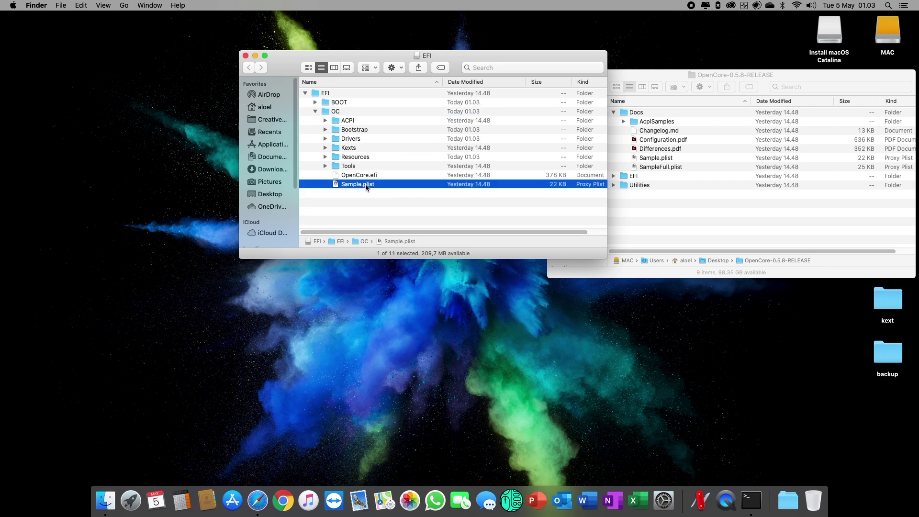
{"action": "type", "text": "config"}
{"action": "key", "text": "Return"}
{"action": "left_click", "coordinate": [786, 187]}
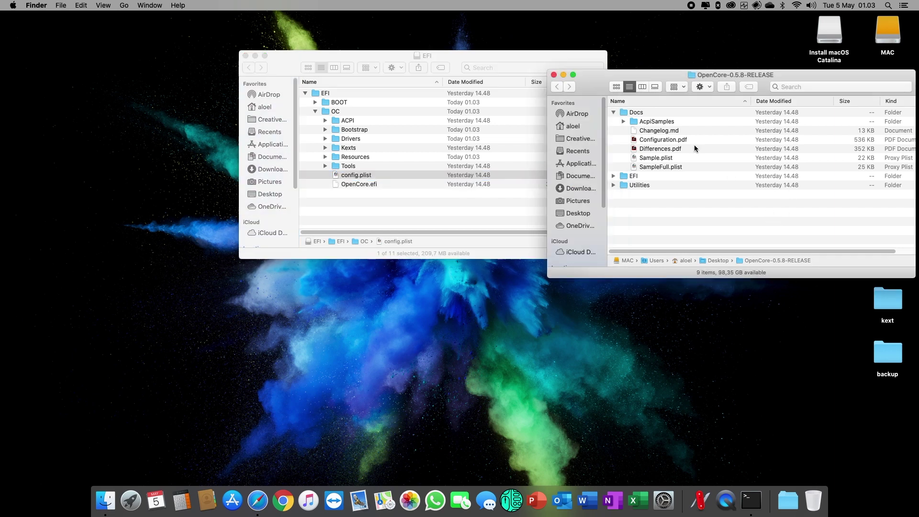
{"action": "left_click", "coordinate": [554, 75]}
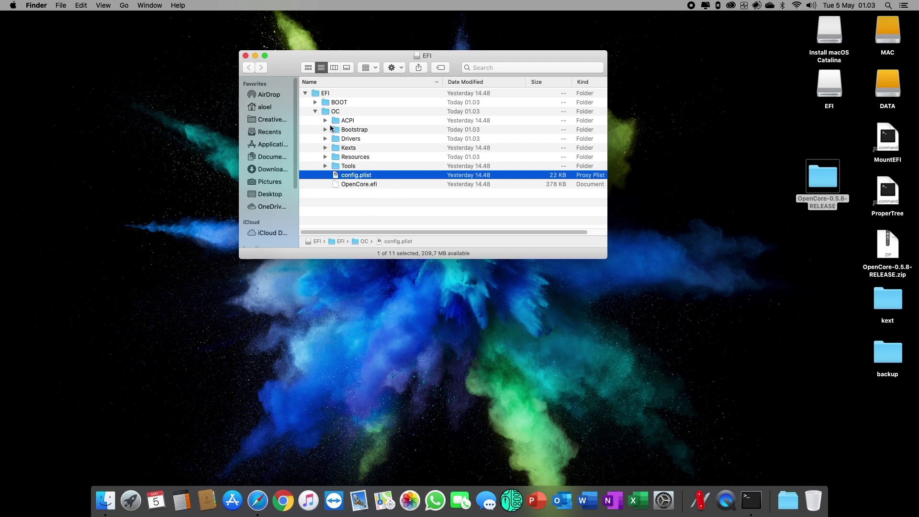
- Move all driver files in OC/Drivers, from HiiDatabase.efi through XhciDxe.efi, to the Trash
{"action": "left_click", "coordinate": [326, 139]}
{"action": "left_click", "coordinate": [380, 150]}
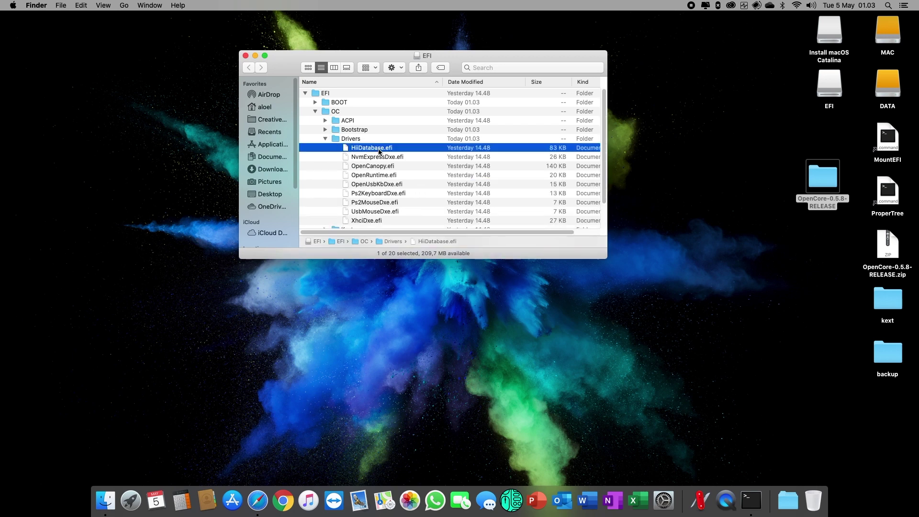
{"action": "left_click", "coordinate": [378, 222], "text": "shift"}
{"action": "right_click", "coordinate": [385, 192]}
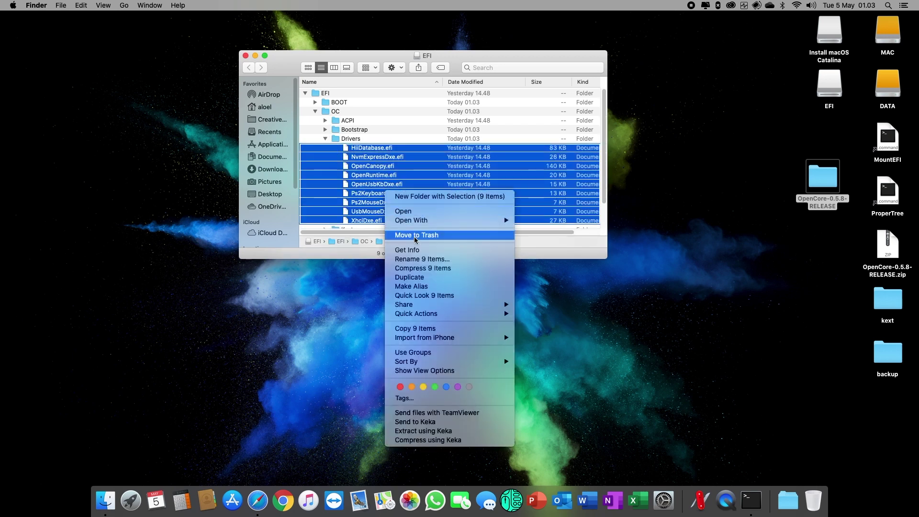
{"action": "left_click", "coordinate": [421, 235]}
- Check the other OC subfolders and move every file in Tools except CleanNvram.efi and OpenShell.efi to the Trash
{"action": "left_click", "coordinate": [325, 120]}
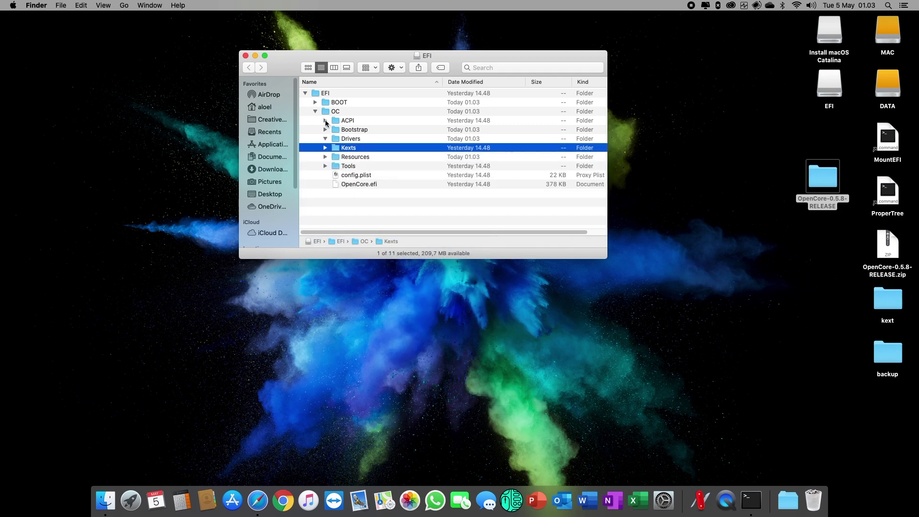
{"action": "left_click", "coordinate": [325, 157]}
{"action": "left_click", "coordinate": [325, 156]}
{"action": "left_click", "coordinate": [326, 166]}
{"action": "left_click", "coordinate": [378, 177]}
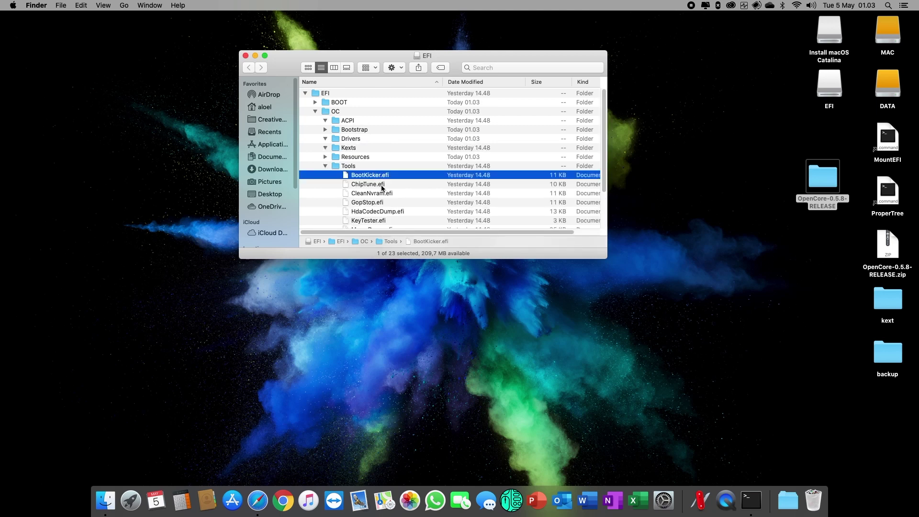
{"action": "scroll", "coordinate": [380, 189], "scroll_direction": "down", "scroll_amount": 5}
{"action": "left_click", "coordinate": [380, 206], "text": "shift"}
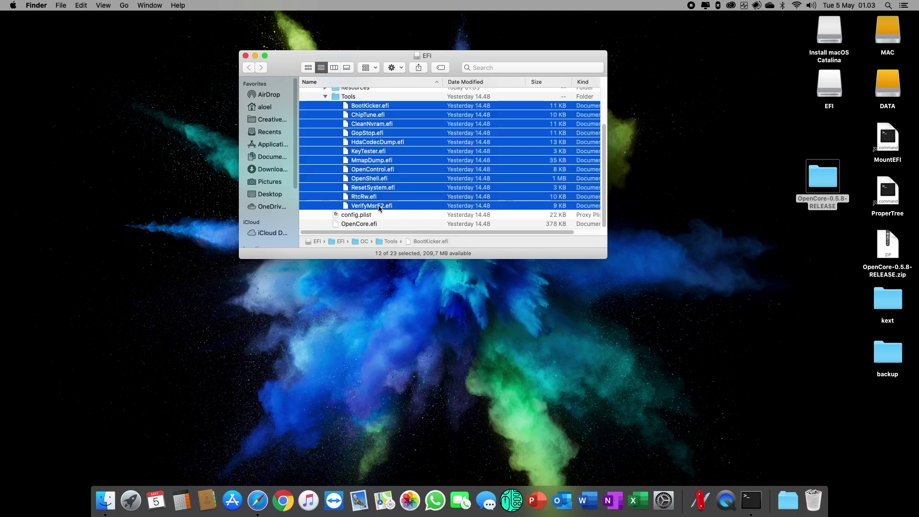
{"action": "left_click", "coordinate": [373, 124], "text": "super"}
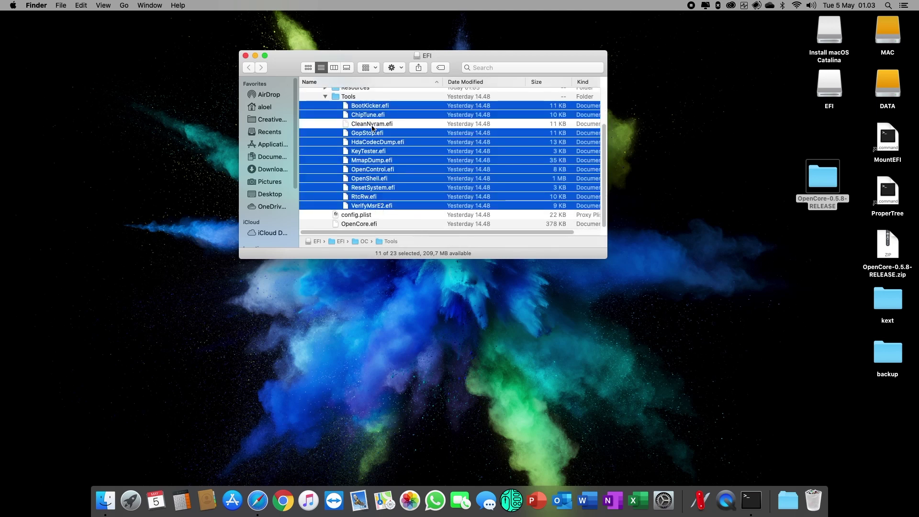
{"action": "left_click", "coordinate": [368, 181], "text": "super"}
{"action": "right_click", "coordinate": [376, 163]}
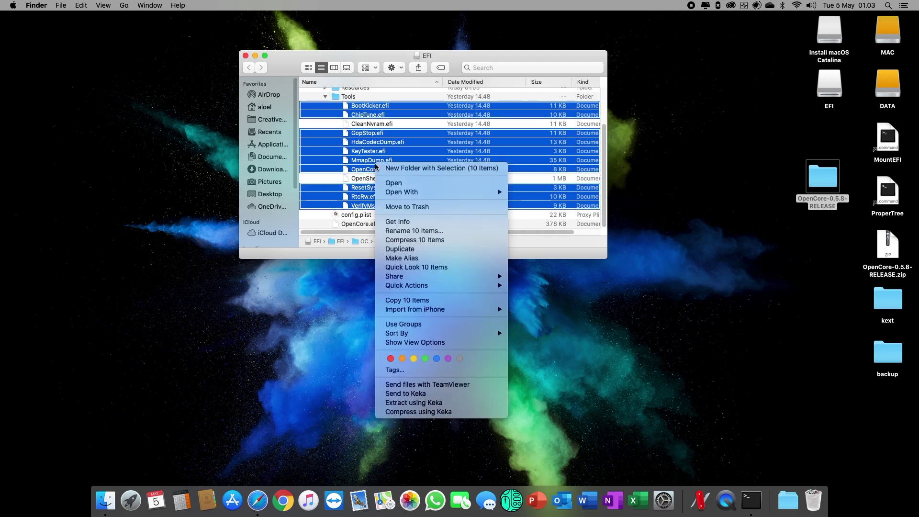
{"action": "left_click", "coordinate": [404, 208]}
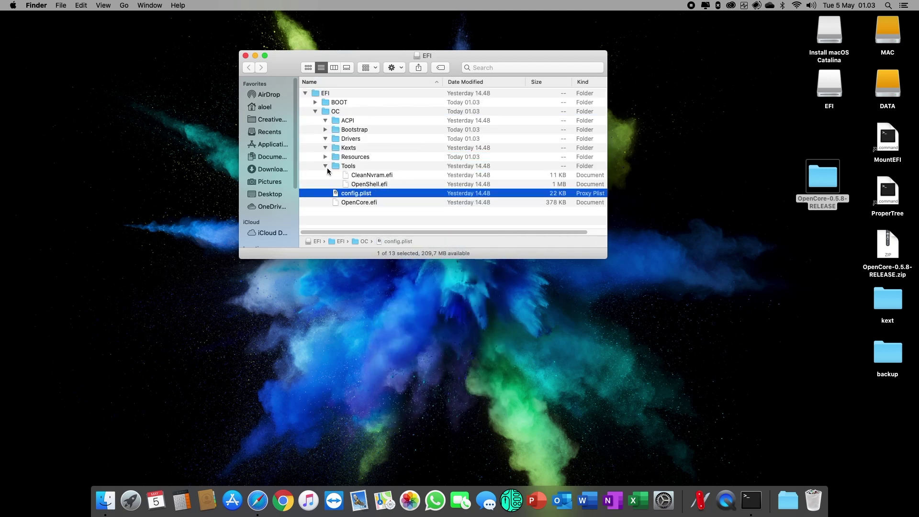
{"action": "left_click", "coordinate": [326, 167]}
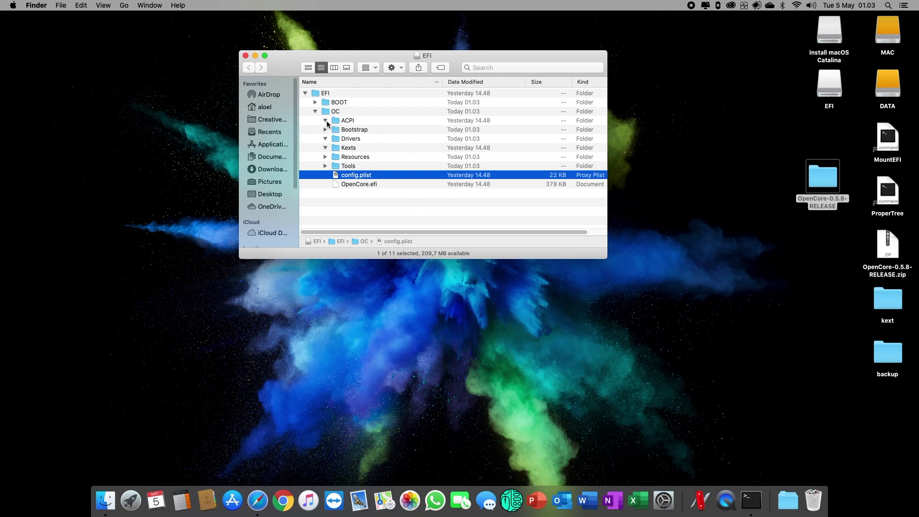
- Switch to the OpenCore guide in Safari and look up the computer's processor model in HWMonitorSMC2's CPU section
{"action": "left_click", "coordinate": [258, 501]}
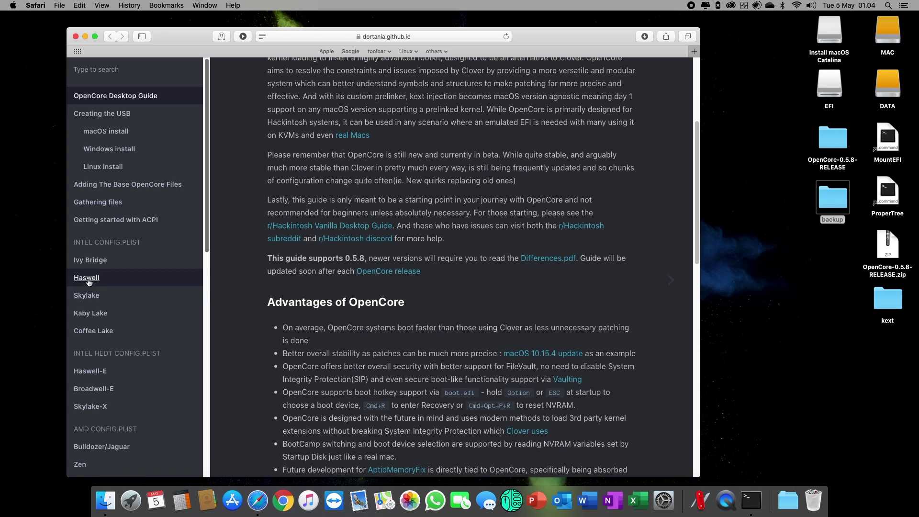
{"action": "left_click", "coordinate": [13, 5]}
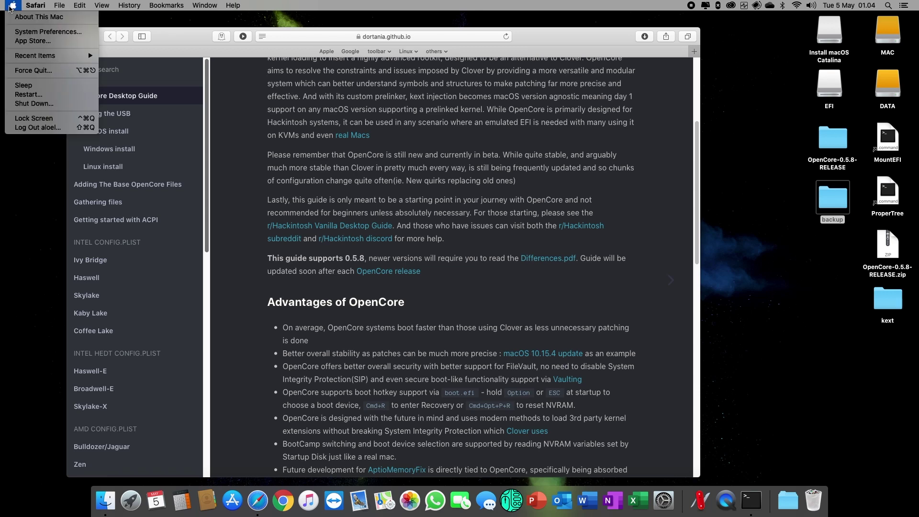
{"action": "left_click", "coordinate": [544, 3]}
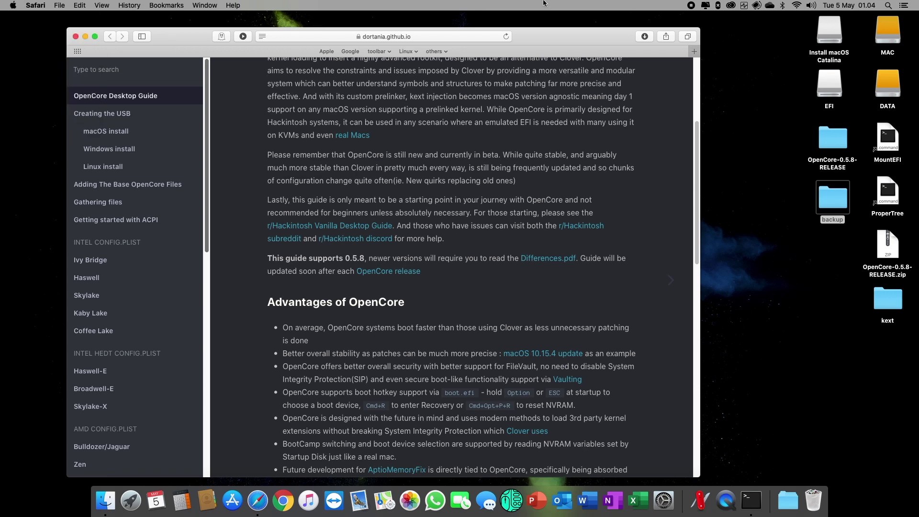
{"action": "left_click", "coordinate": [776, 43]}
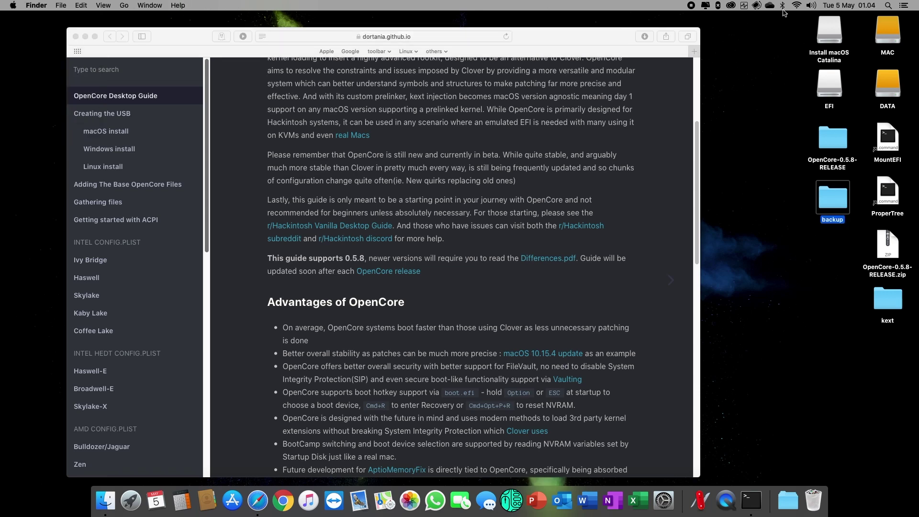
{"action": "left_click", "coordinate": [746, 6]}
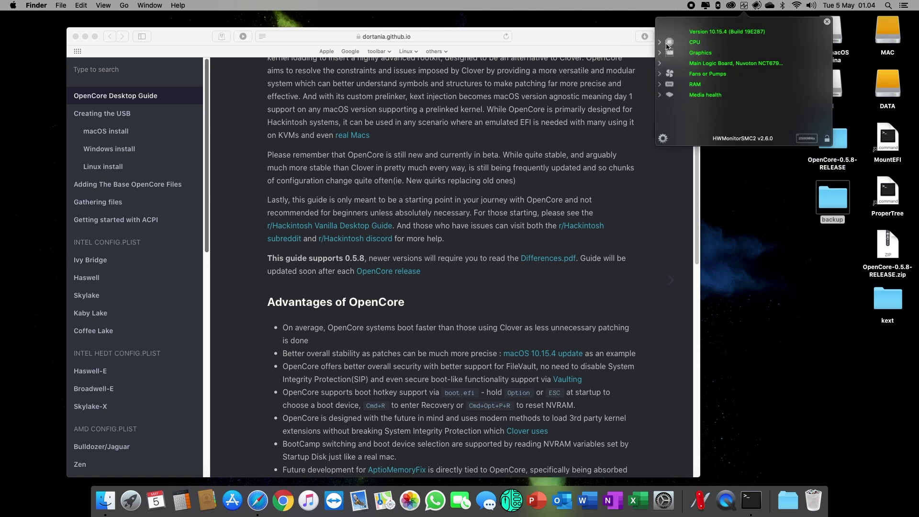
{"action": "left_click", "coordinate": [660, 43]}
{"action": "scroll", "coordinate": [684, 76], "scroll_direction": "down", "scroll_amount": 5}
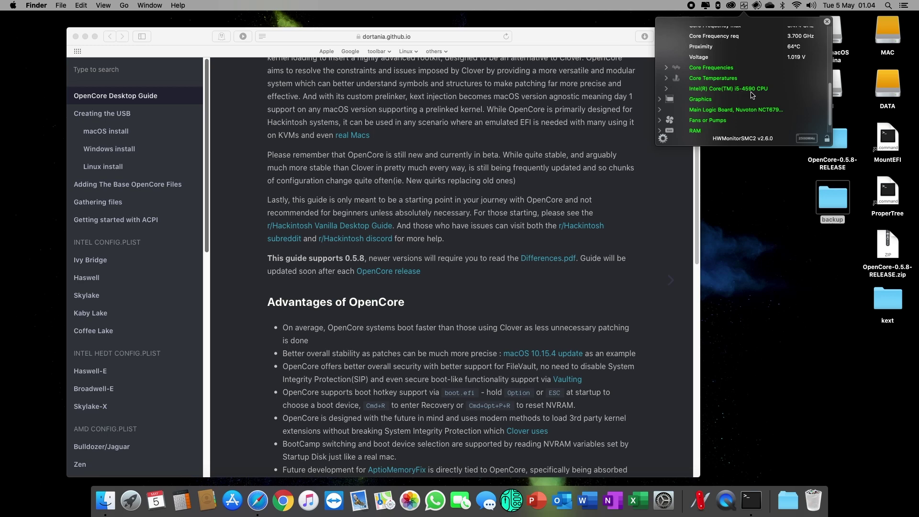
{"action": "left_click", "coordinate": [746, 6]}
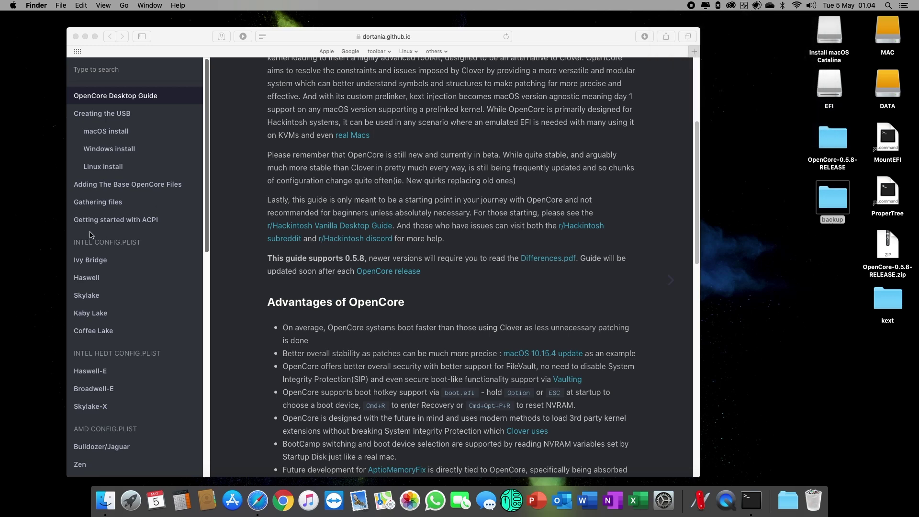
- Open the guide's Haswell page and follow the SSDT-PLUG link in the ACPI section's required SSDTs table
{"action": "left_click", "coordinate": [109, 285]}
{"action": "left_click", "coordinate": [88, 278]}
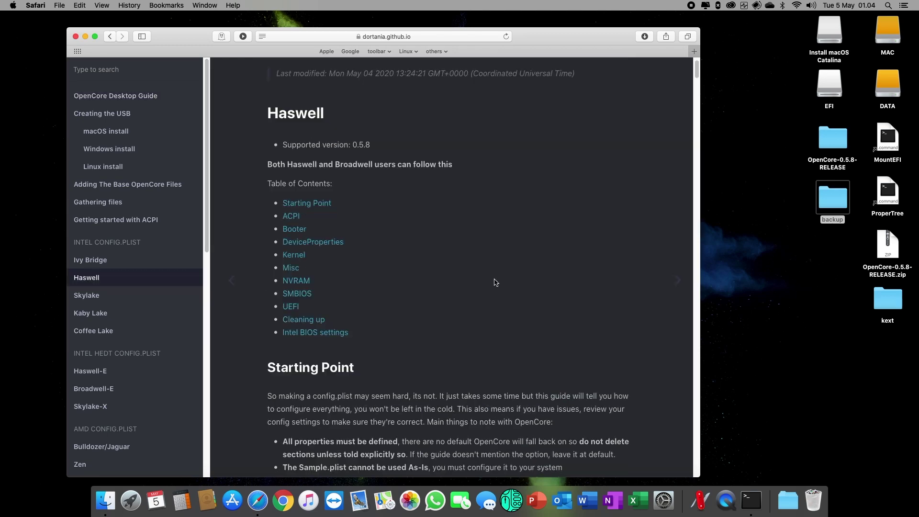
{"action": "scroll", "coordinate": [337, 267], "scroll_direction": "down", "scroll_amount": 10}
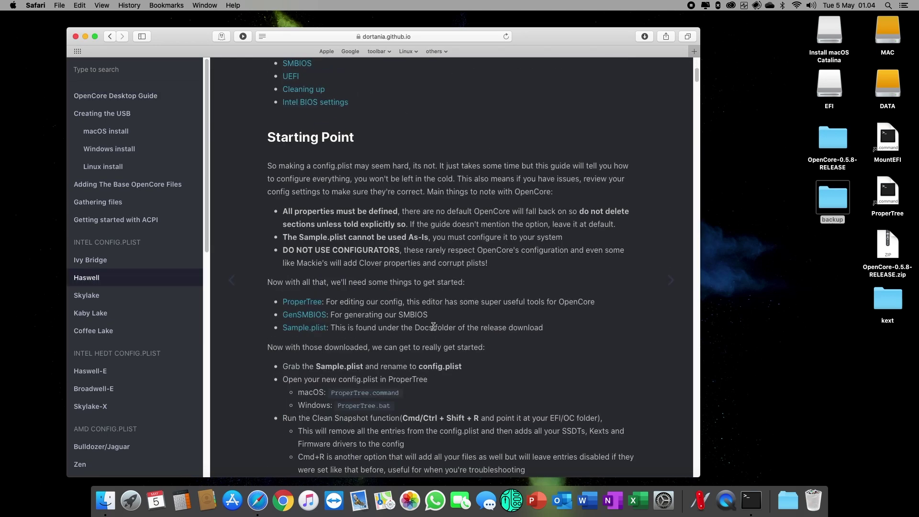
{"action": "scroll", "coordinate": [434, 325], "scroll_direction": "down", "scroll_amount": 8}
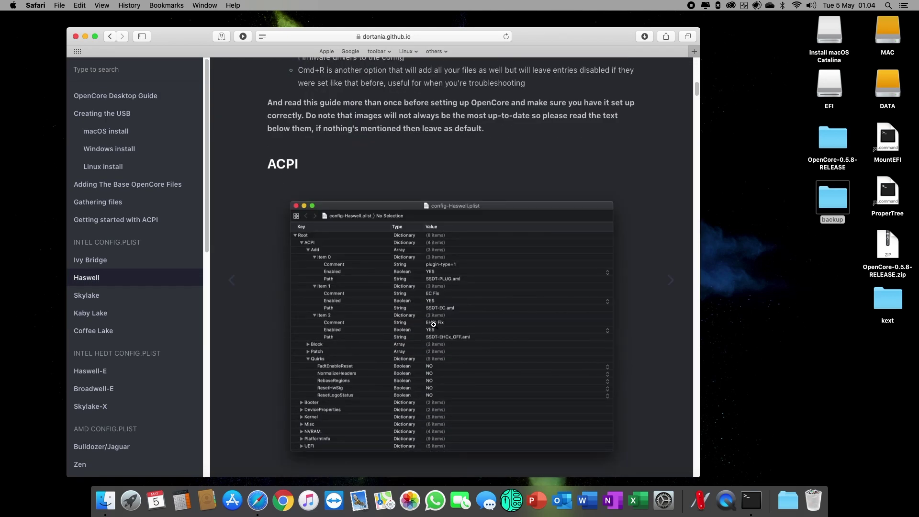
{"action": "scroll", "coordinate": [433, 324], "scroll_direction": "down", "scroll_amount": 6}
{"action": "scroll", "coordinate": [383, 345], "scroll_direction": "up", "scroll_amount": 4}
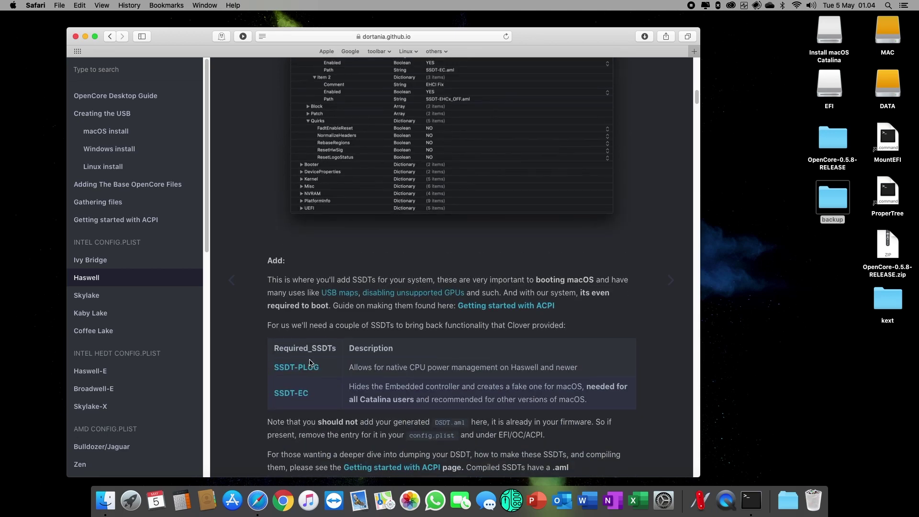
{"action": "left_click", "coordinate": [307, 376]}
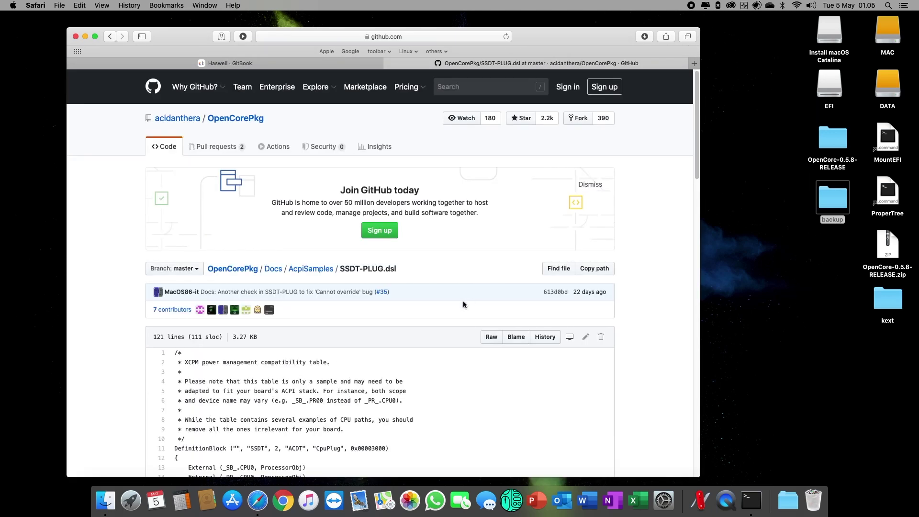
- Copy the SSDT-PLUG.dsl source code from the DefinitionBlock line through the final closing brace
{"action": "scroll", "coordinate": [463, 302], "scroll_direction": "down", "scroll_amount": 5}
{"action": "left_click_drag", "start_coordinate": [175, 299], "coordinate": [317, 343]}
{"action": "scroll", "coordinate": [317, 343], "scroll_direction": "down", "scroll_amount": 10}
{"action": "scroll", "coordinate": [320, 348], "scroll_direction": "down", "scroll_amount": 15}
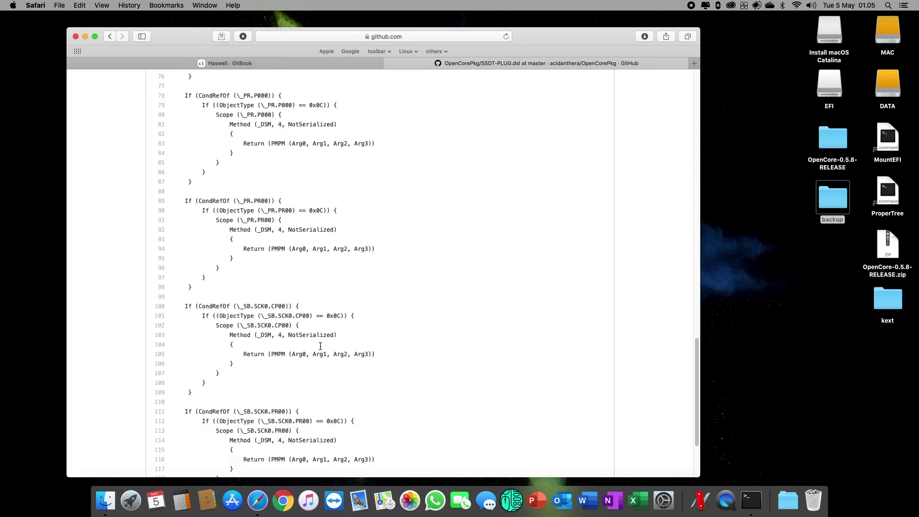
{"action": "left_click", "coordinate": [197, 395], "text": "shift"}
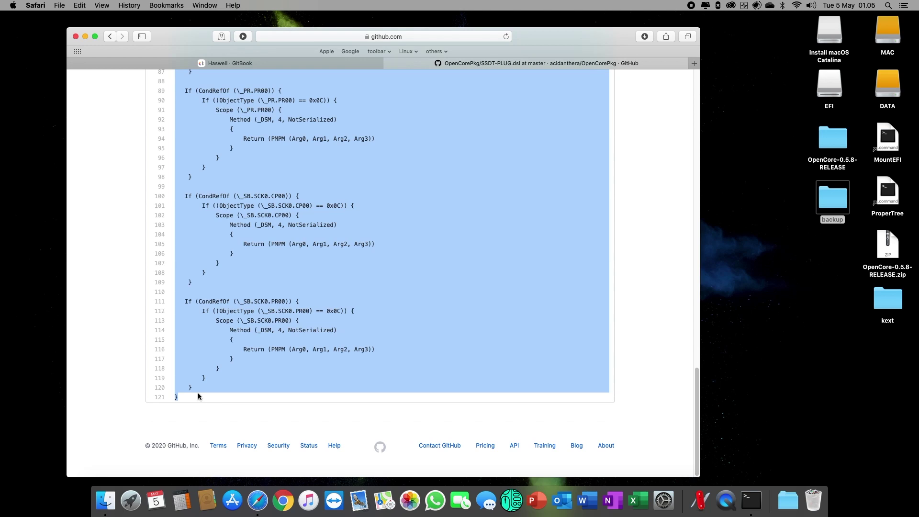
- Launch MaciASL and paste the copied SSDT-PLUG code into the empty untitled document
{"action": "key", "text": "super+space"}
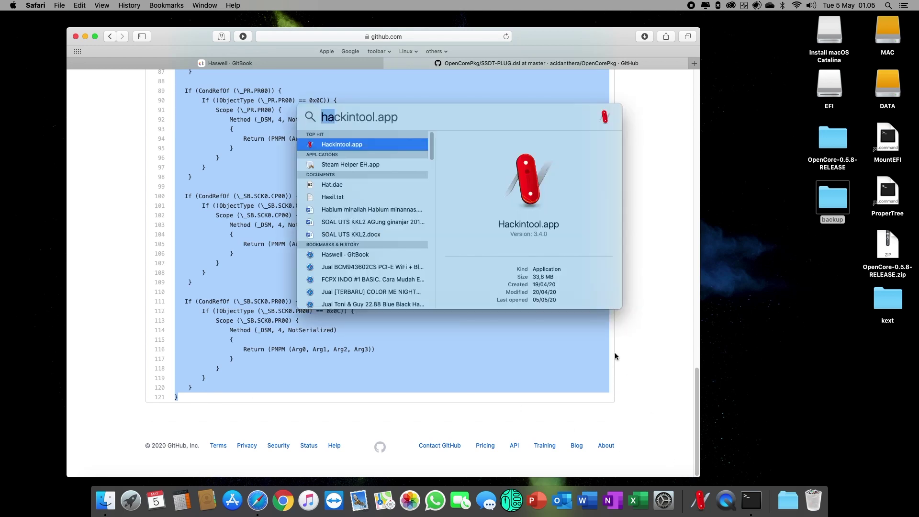
{"action": "type", "text": "macia"}
{"action": "key", "text": "Return"}
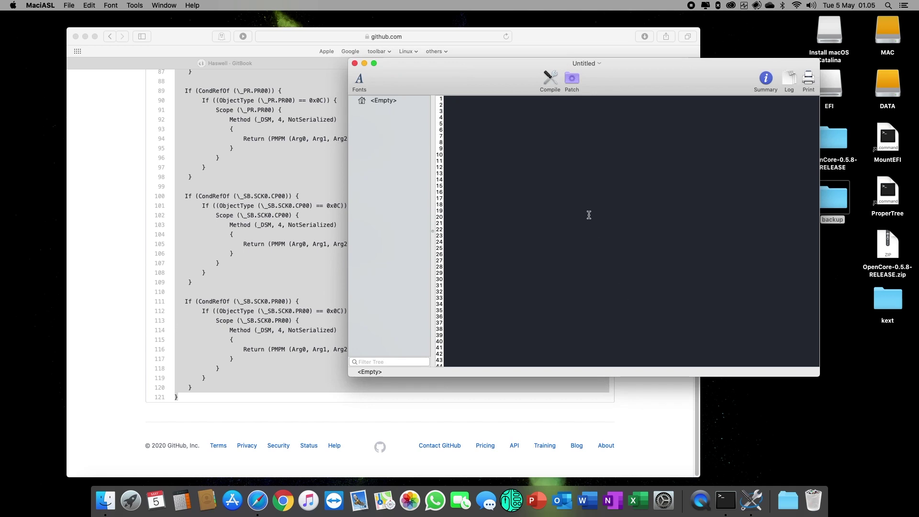
{"action": "key", "text": "super+v"}
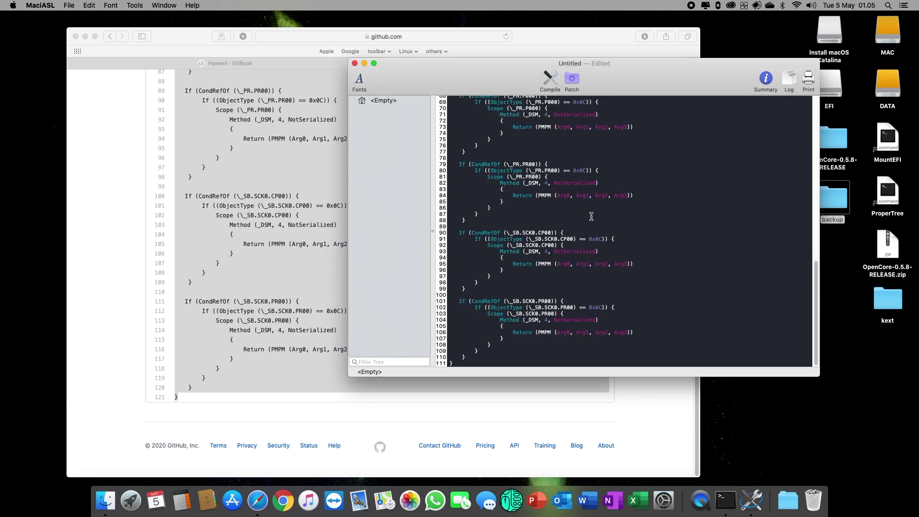
- Compile the pasted SSDT-PLUG code to check it for errors and close the compiler summary
{"action": "scroll", "coordinate": [593, 218], "scroll_direction": "up", "scroll_amount": 15}
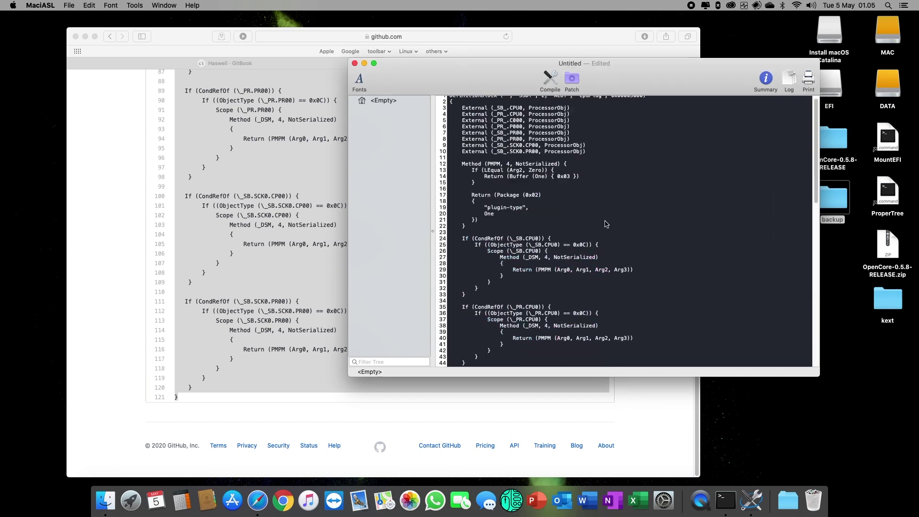
{"action": "left_click", "coordinate": [554, 81]}
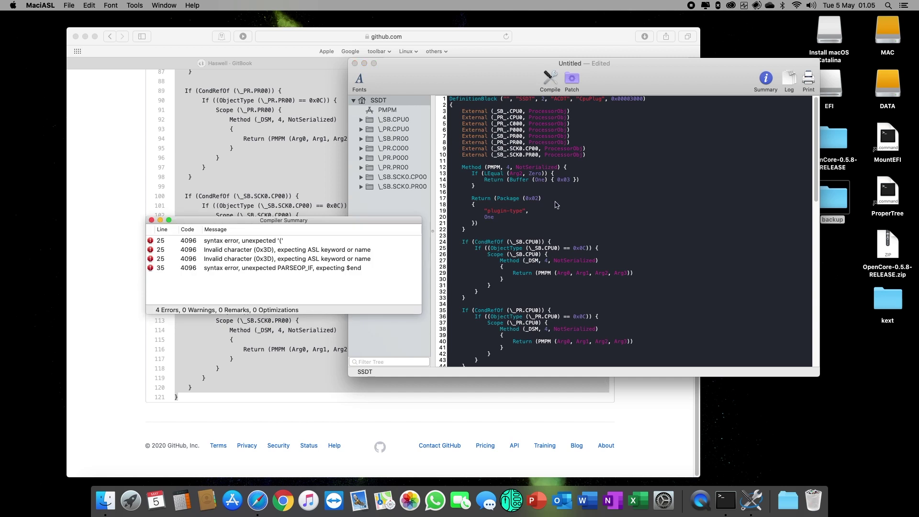
{"action": "left_click", "coordinate": [150, 220]}
- Delete the ObjectType condition line and its matching closing brace from the \_SB.CPU0 block
{"action": "scroll", "coordinate": [527, 259], "scroll_direction": "down", "scroll_amount": 2}
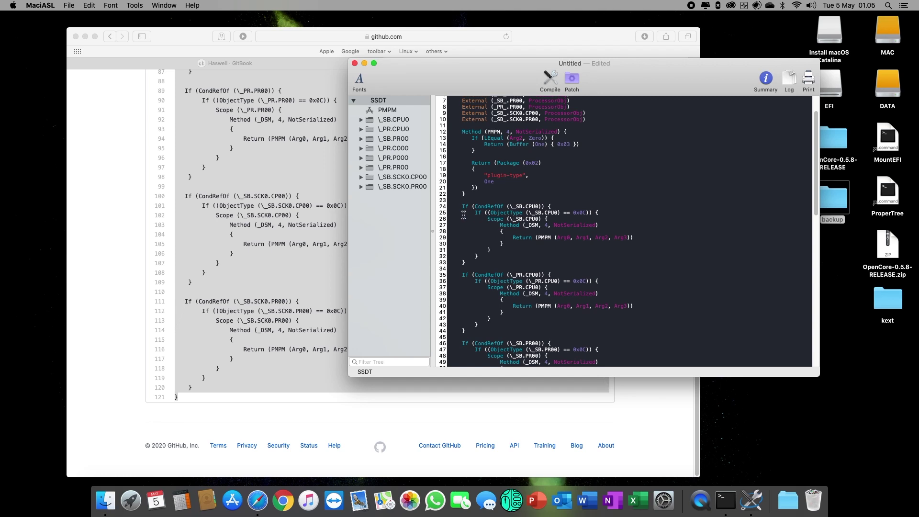
{"action": "key", "text": "shift+Down"}
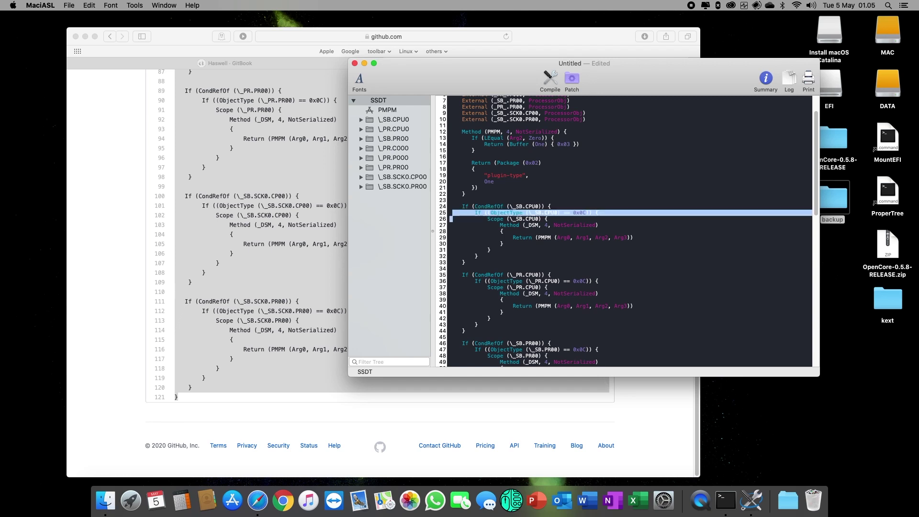
{"action": "key", "text": "Delete"}
{"action": "key", "text": "Down"}
{"action": "key", "text": "Down"}
{"action": "key", "text": "Down"}
{"action": "key", "text": "Down"}
{"action": "key", "text": "Down"}
{"action": "key", "text": "shift+Down"}
{"action": "key", "text": "Delete"}
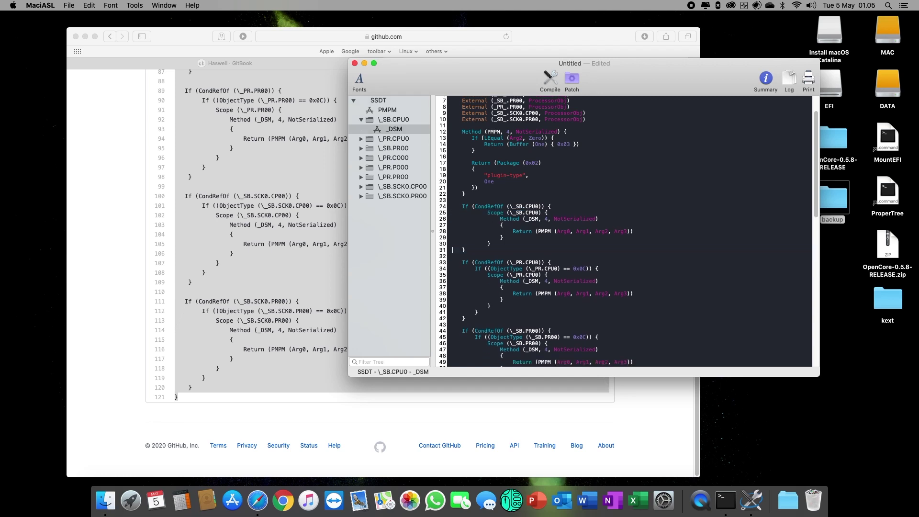
- Delete the ObjectType condition line and its matching closing brace from the \_PR.CPU0 block
{"action": "key", "text": "Down"}
{"action": "key", "text": "Down"}
{"action": "key", "text": "Down"}
{"action": "key", "text": "Down"}
{"action": "key", "text": "shift+Down"}
{"action": "key", "text": "Delete"}
{"action": "key", "text": "Down"}
{"action": "key", "text": "Down"}
{"action": "key", "text": "Down"}
{"action": "key", "text": "Down"}
{"action": "key", "text": "Down"}
{"action": "key", "text": "shift+Down"}
{"action": "key", "text": "Delete"}
- Delete the ObjectType condition line and its matching closing brace from the \_SB.PR00 block
{"action": "key", "text": "Down"}
{"action": "key", "text": "Down"}
{"action": "key", "text": "Down"}
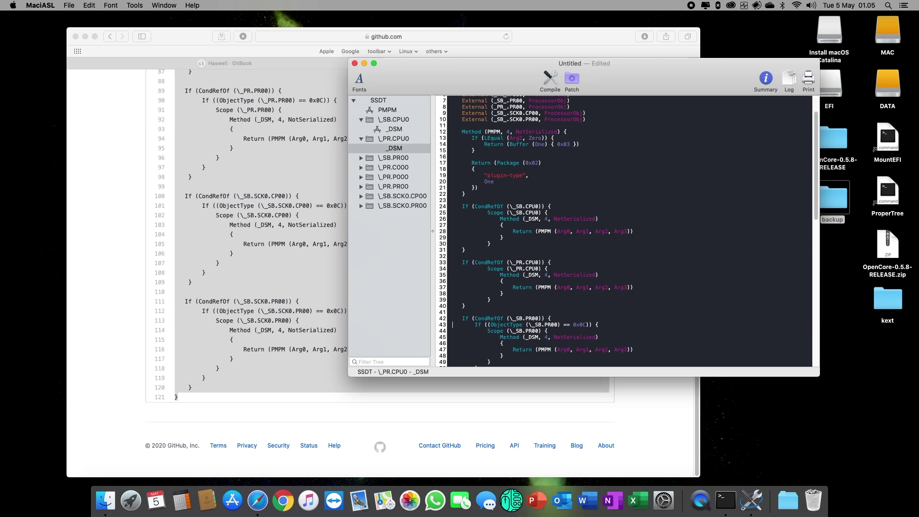
{"action": "key", "text": "shift+Down"}
{"action": "key", "text": "Delete"}
{"action": "key", "text": "Down"}
{"action": "key", "text": "Down"}
{"action": "key", "text": "Down"}
{"action": "key", "text": "Down"}
{"action": "key", "text": "Down"}
{"action": "key", "text": "Down"}
{"action": "key", "text": "shift+Down"}
{"action": "key", "text": "Delete"}
- Delete the ObjectType condition line and its matching closing brace from the \_PR.C000 block
{"action": "key", "text": "Down"}
{"action": "key", "text": "Down"}
{"action": "key", "text": "Down"}
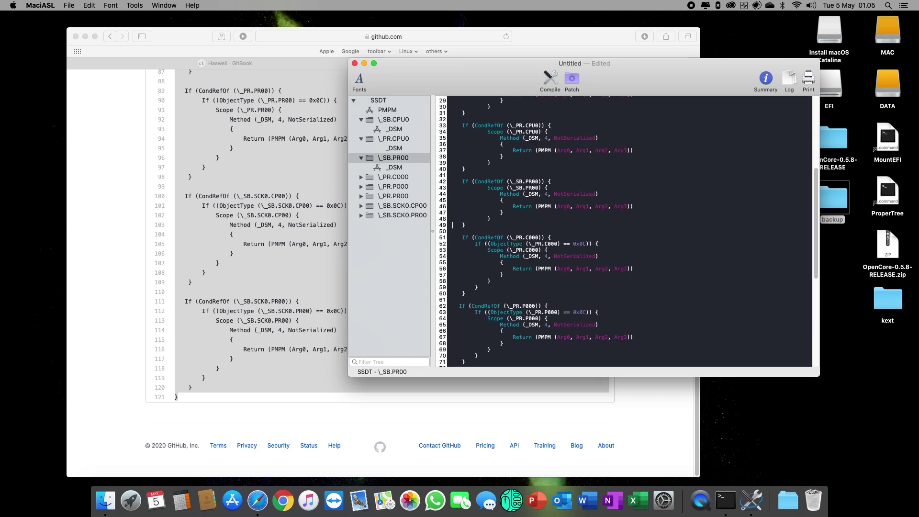
{"action": "key", "text": "shift+Down"}
{"action": "key", "text": "Delete"}
{"action": "key", "text": "Down"}
{"action": "key", "text": "Down"}
{"action": "key", "text": "Down"}
{"action": "key", "text": "Down"}
{"action": "key", "text": "Down"}
{"action": "key", "text": "Down"}
{"action": "key", "text": "shift+Down"}
{"action": "key", "text": "Delete"}
- Delete the ObjectType condition line and its matching closing brace from the \_PR.P000 block
{"action": "key", "text": "Down"}
{"action": "key", "text": "Down"}
{"action": "key", "text": "Down"}
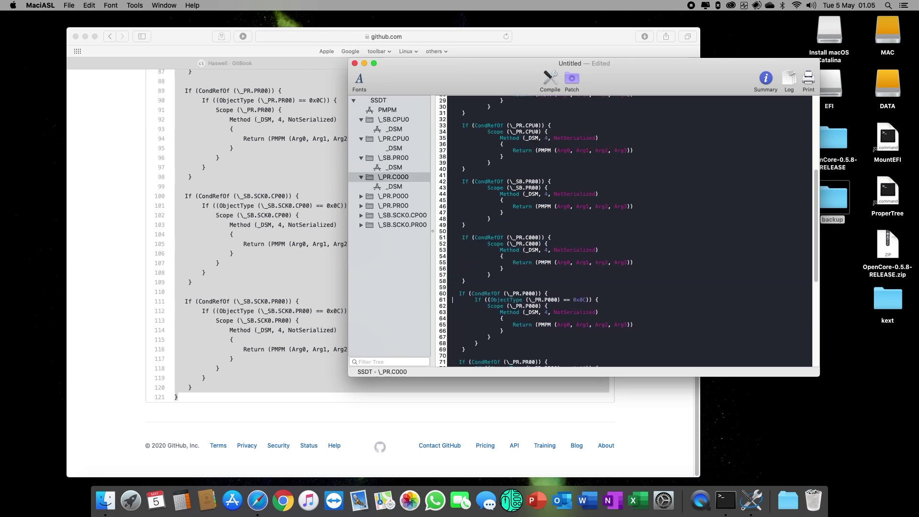
{"action": "key", "text": "shift+Down"}
{"action": "key", "text": "Delete"}
{"action": "key", "text": "Down"}
{"action": "key", "text": "Down"}
{"action": "key", "text": "Down"}
{"action": "key", "text": "Down"}
{"action": "key", "text": "Down"}
{"action": "key", "text": "Down"}
{"action": "key", "text": "shift+Down"}
{"action": "key", "text": "Delete"}
- Delete the ObjectType condition line and its matching closing brace from the \_PR.PR00 block
{"action": "key", "text": "Down"}
{"action": "key", "text": "Down"}
{"action": "key", "text": "Down"}
{"action": "key", "text": "shift+Down"}
{"action": "key", "text": "Delete"}
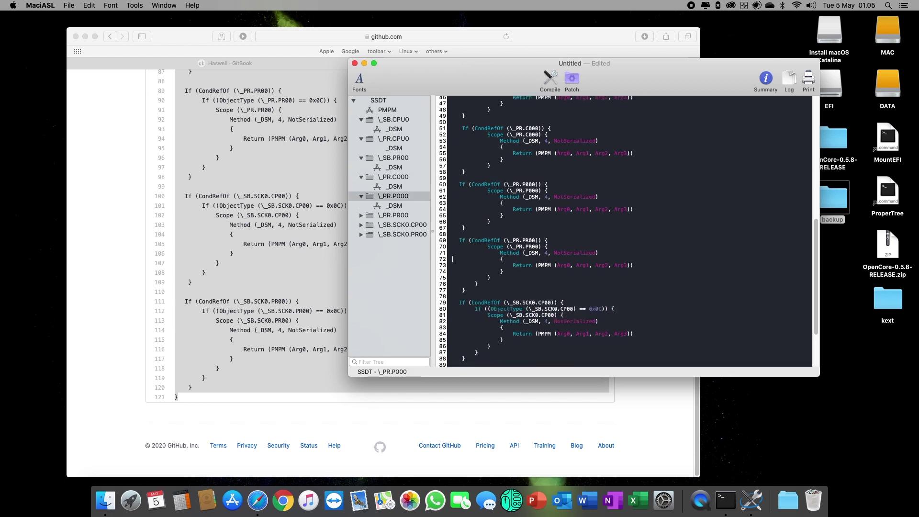
{"action": "key", "text": "Down"}
{"action": "key", "text": "Down"}
{"action": "key", "text": "Down"}
{"action": "key", "text": "Down"}
{"action": "key", "text": "Down"}
{"action": "key", "text": "Down"}
{"action": "key", "text": "shift+Down"}
{"action": "key", "text": "Delete"}
- Delete the ObjectType condition line and its matching closing brace from the \_SB.SCK0.CP00 block
{"action": "key", "text": "Down"}
{"action": "key", "text": "Down"}
{"action": "key", "text": "Down"}
{"action": "key", "text": "shift+Down"}
{"action": "key", "text": "Delete"}
{"action": "key", "text": "Down"}
{"action": "key", "text": "Down"}
{"action": "key", "text": "Down"}
{"action": "key", "text": "Down"}
{"action": "key", "text": "Down"}
{"action": "key", "text": "Down"}
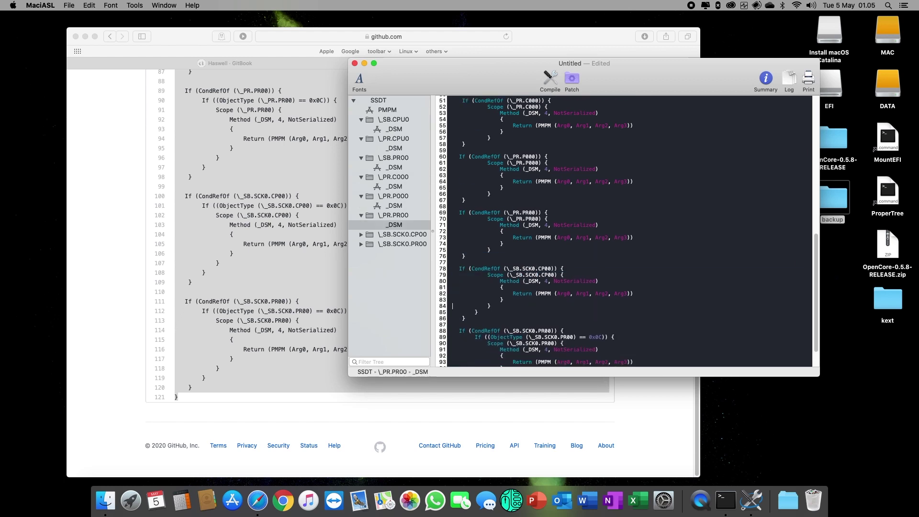
{"action": "key", "text": "shift+Down"}
{"action": "key", "text": "Delete"}
- Delete the ObjectType condition line and its matching closing brace from the \_SB.SCK0.PR00 block, and recompile the code
{"action": "key", "text": "Down"}
{"action": "key", "text": "Down"}
{"action": "key", "text": "Down"}
{"action": "key", "text": "shift+Down"}
{"action": "key", "text": "Delete"}
{"action": "key", "text": "Down"}
{"action": "key", "text": "Down"}
{"action": "key", "text": "Down"}
{"action": "key", "text": "Down"}
{"action": "key", "text": "Down"}
{"action": "key", "text": "Down"}
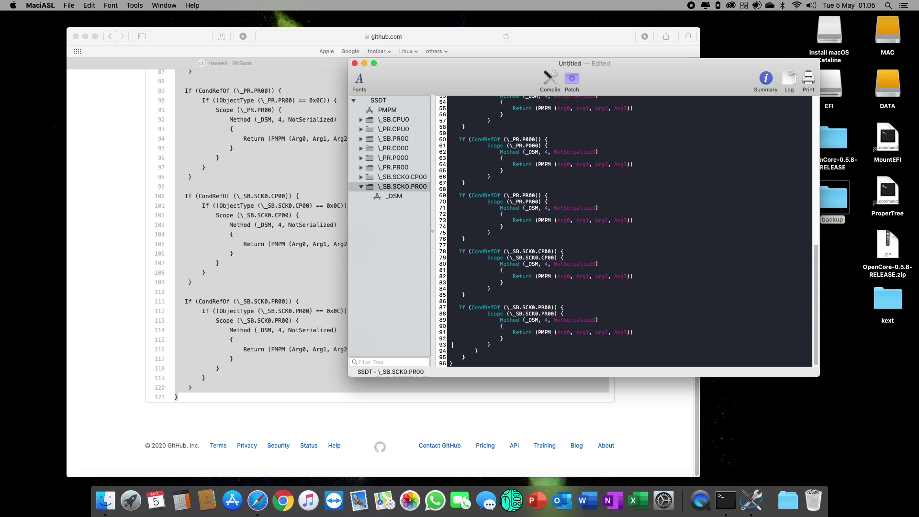
{"action": "key", "text": "shift+Down"}
{"action": "key", "text": "Delete"}
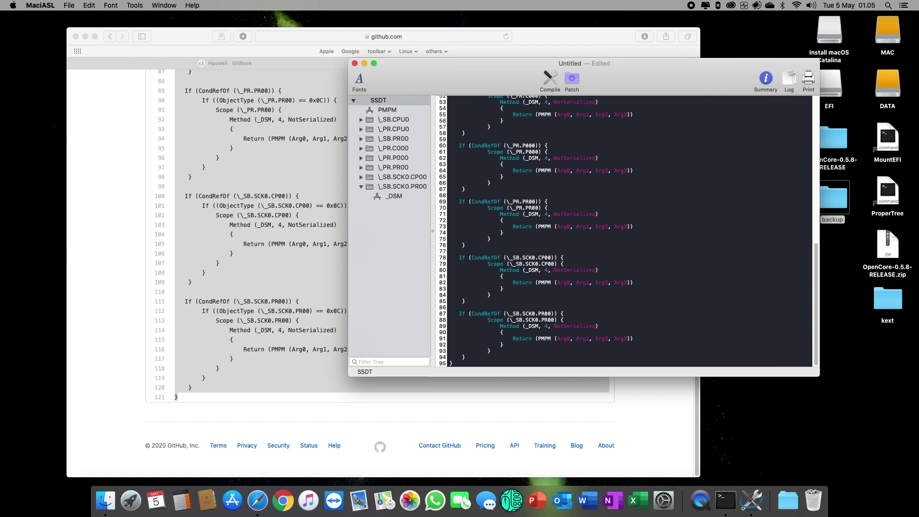
{"action": "left_click", "coordinate": [551, 80]}
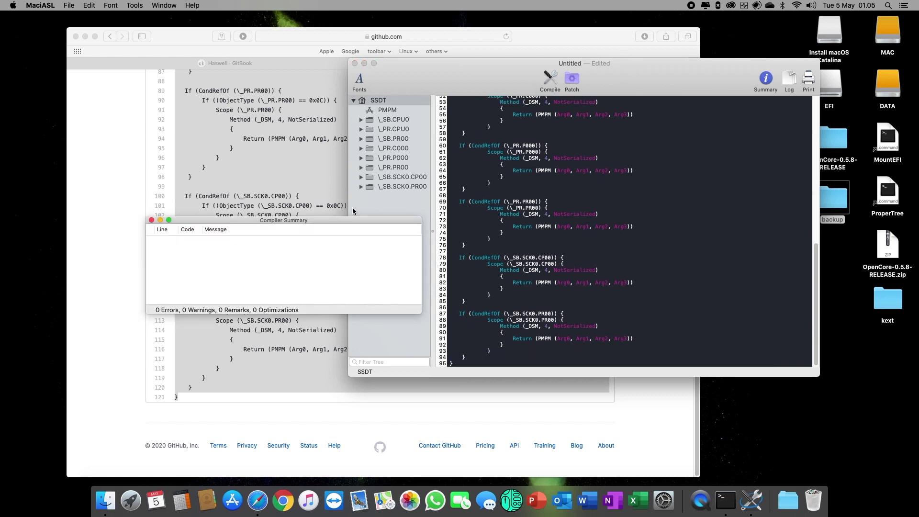
{"action": "left_click", "coordinate": [152, 220]}
- Copy the file name SSDT-PLUG.dsl from the GitHub page in Safari
{"action": "left_click", "coordinate": [96, 179]}
{"action": "scroll", "coordinate": [123, 183], "scroll_direction": "up", "scroll_amount": 1}
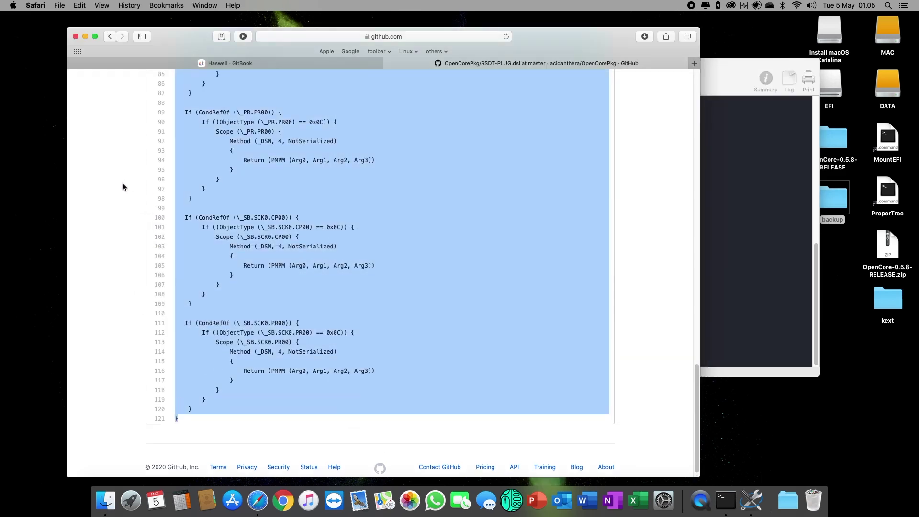
{"action": "scroll", "coordinate": [123, 187], "scroll_direction": "up", "scroll_amount": 15}
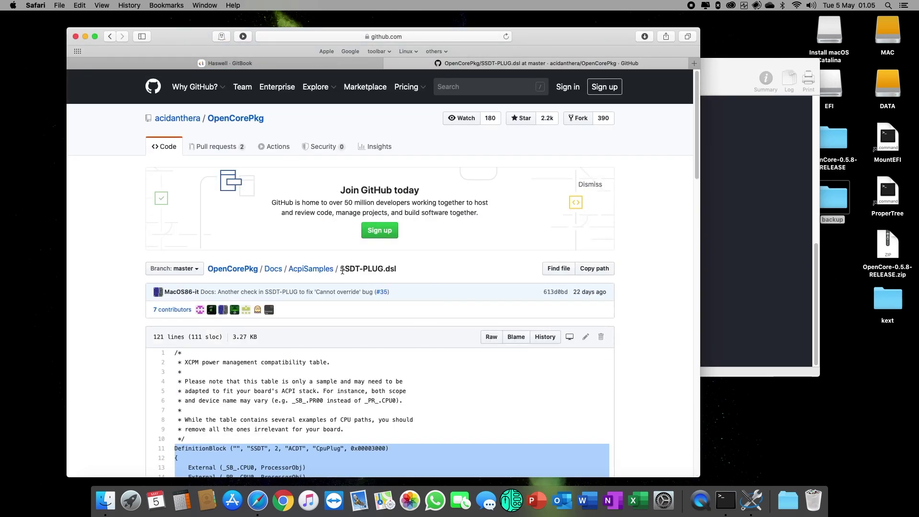
{"action": "left_click_drag", "start_coordinate": [343, 271], "coordinate": [398, 269]}
{"action": "key", "text": "super+c"}
{"action": "left_click_drag", "start_coordinate": [340, 269], "coordinate": [395, 269]}
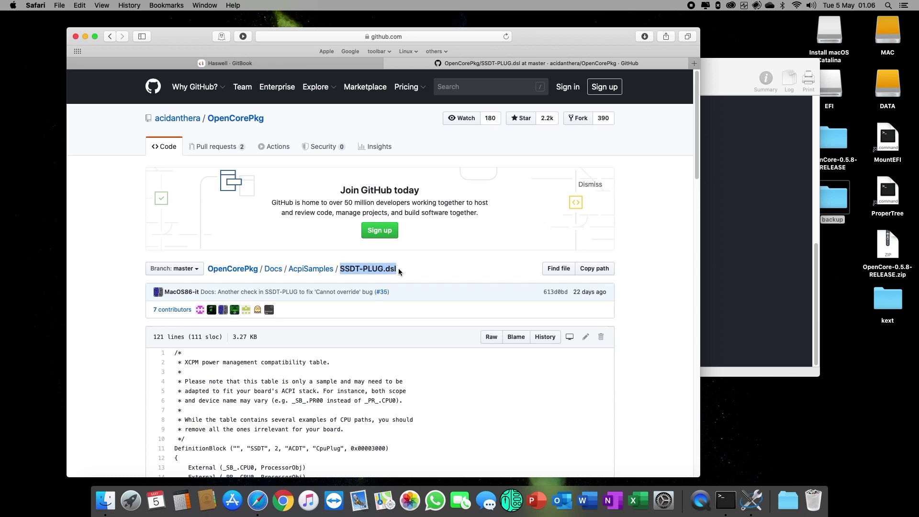
- Switch to MaciASL and start saving the compiled document under the name SSDT-PLUG, without the .dsl extension
{"action": "left_click", "coordinate": [725, 71]}
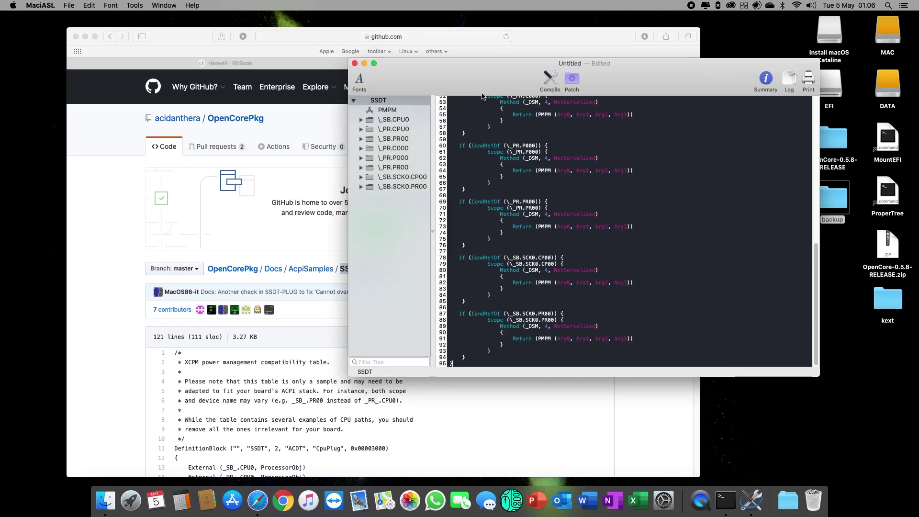
{"action": "left_click", "coordinate": [70, 6]}
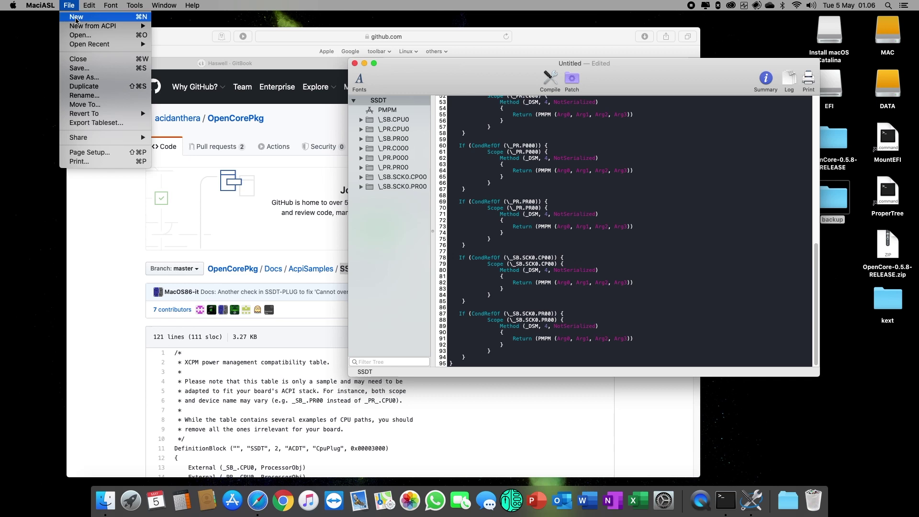
{"action": "left_click", "coordinate": [79, 68]}
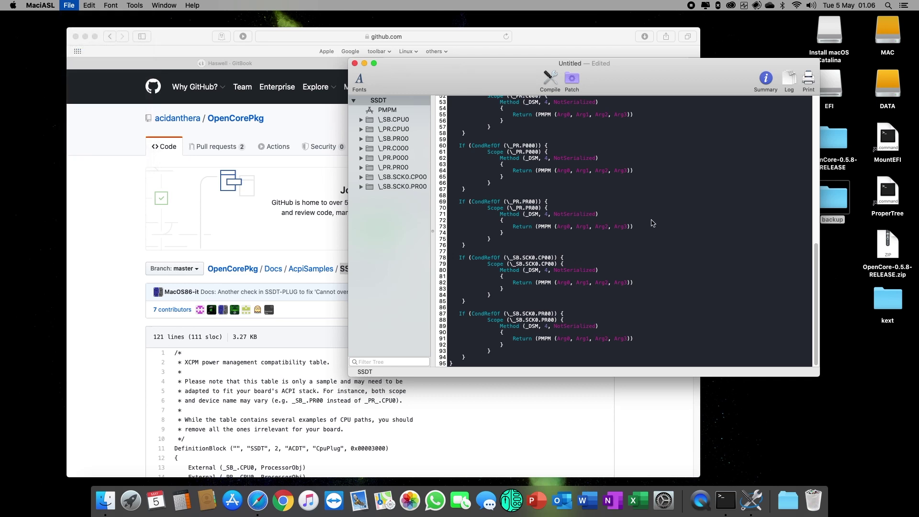
{"action": "key", "text": "super+v"}
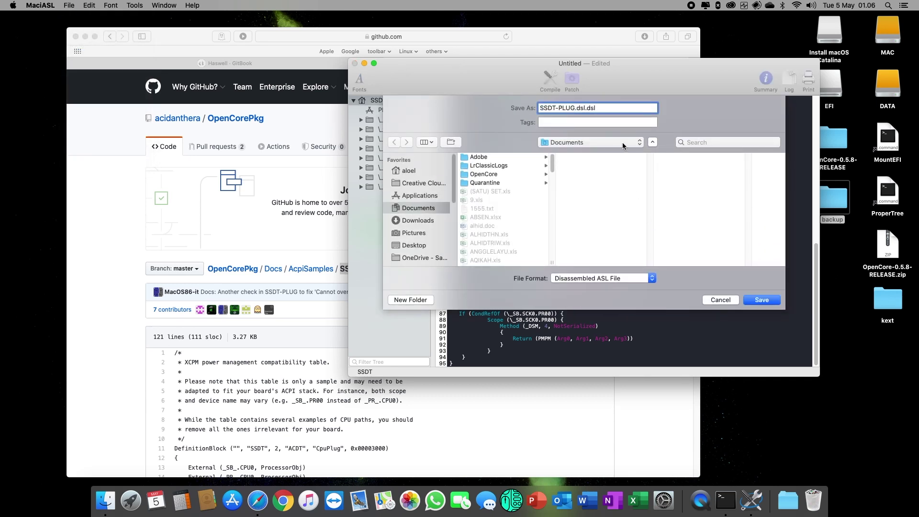
{"action": "key", "text": "shift+super+Right"}
{"action": "key", "text": "BackSpace"}
- Create a new folder named ACPI on the Desktop as the place for the SSDT files
{"action": "left_click", "coordinate": [423, 248]}
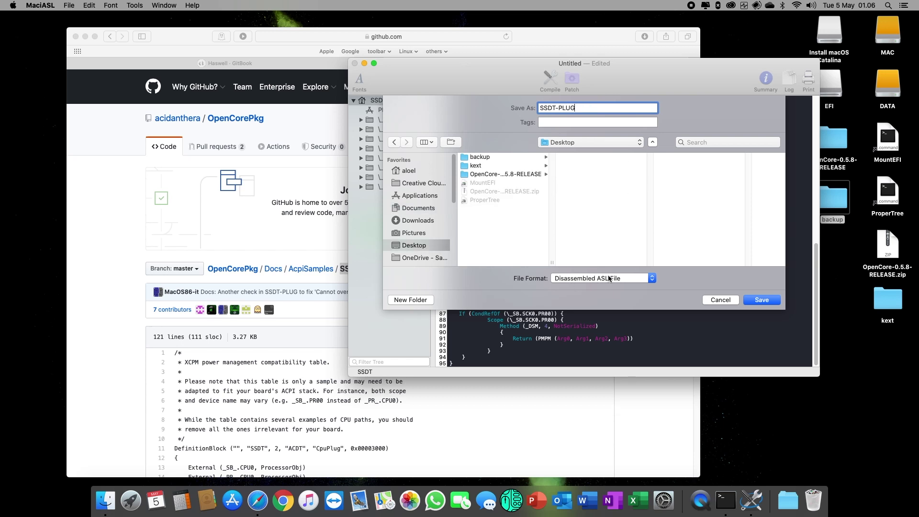
{"action": "left_click", "coordinate": [416, 298]}
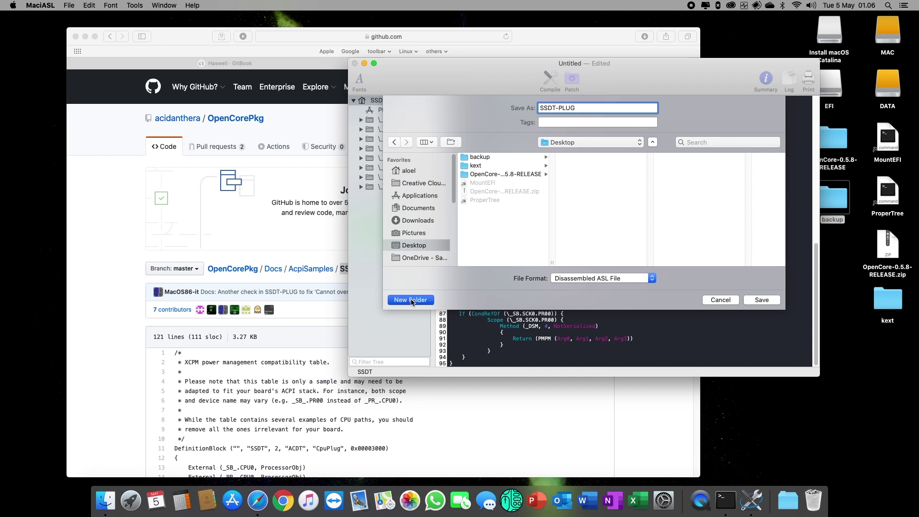
{"action": "type", "text": "ACPI"}
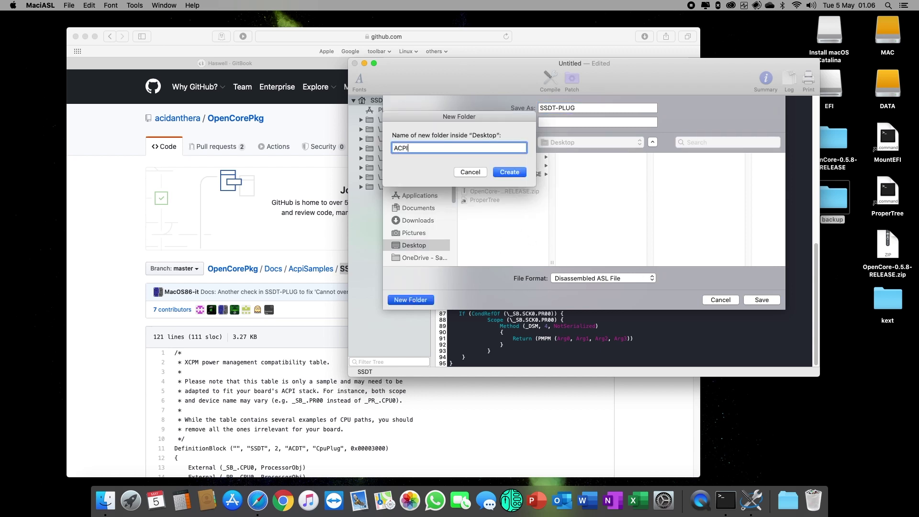
{"action": "key", "text": "Return"}
- Save SSDT-PLUG in the ACPI folder in ACPI Machine Language Binary format, and close the document
{"action": "left_click", "coordinate": [616, 284]}
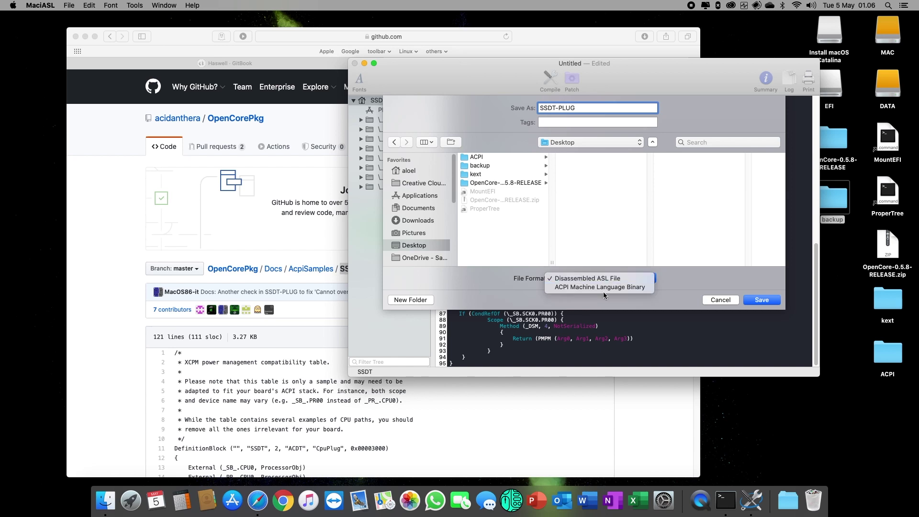
{"action": "left_click", "coordinate": [605, 290]}
{"action": "left_click", "coordinate": [492, 158]}
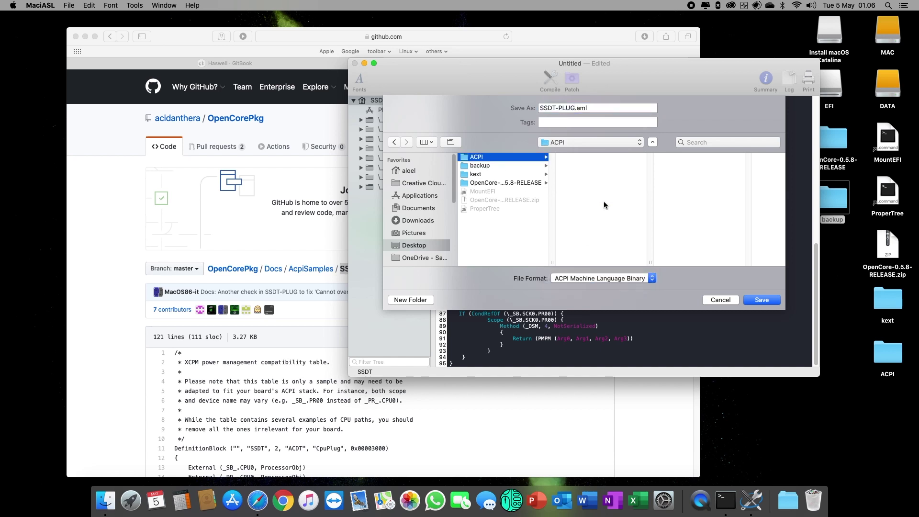
{"action": "left_click", "coordinate": [762, 300]}
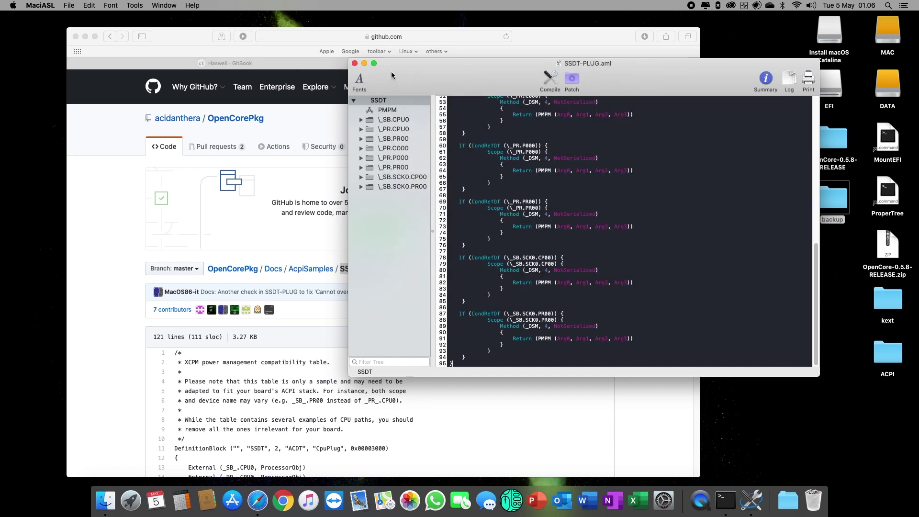
{"action": "left_click", "coordinate": [355, 64]}
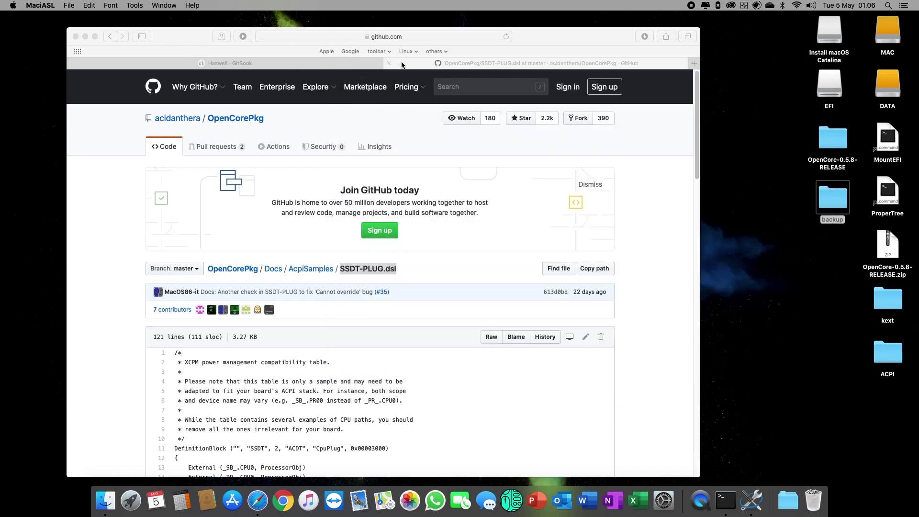
- Open the SSDT-EC source page from the Haswell guide in Safari, and a blank document in MaciASL
{"action": "left_click", "coordinate": [389, 63]}
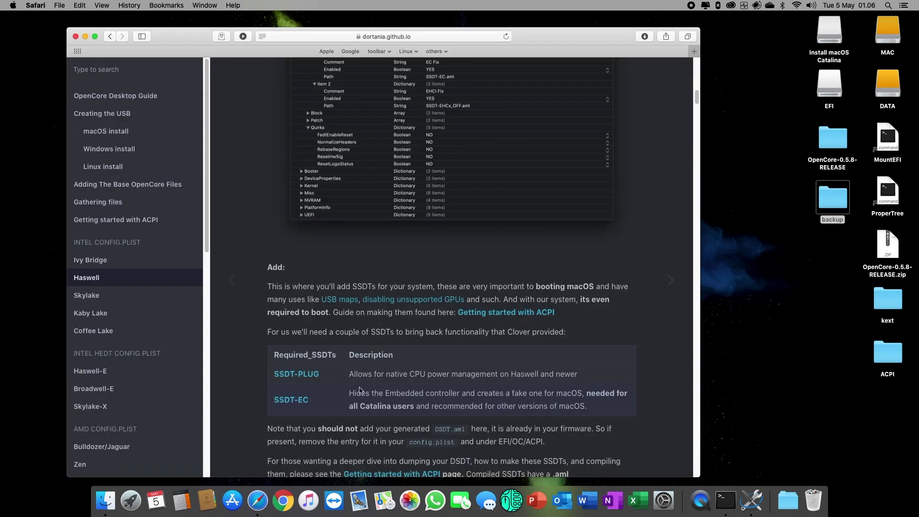
{"action": "left_click", "coordinate": [292, 400]}
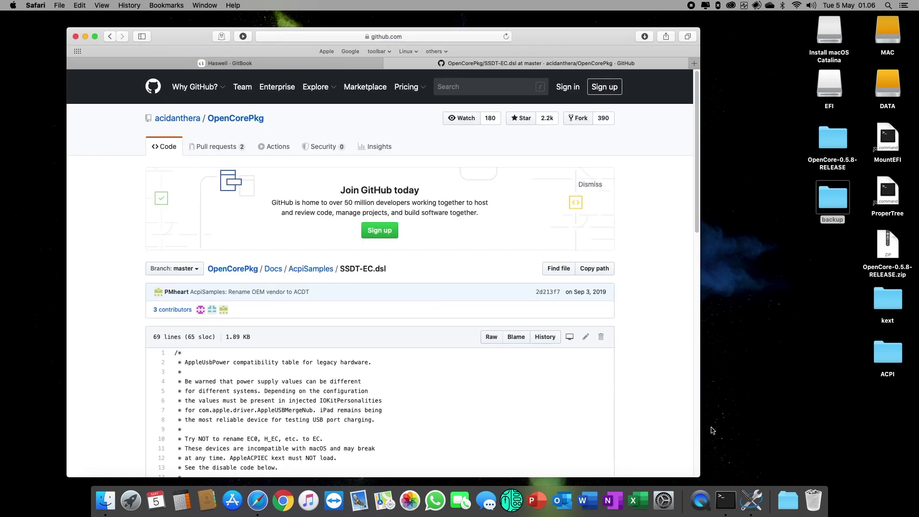
{"action": "left_click", "coordinate": [745, 493]}
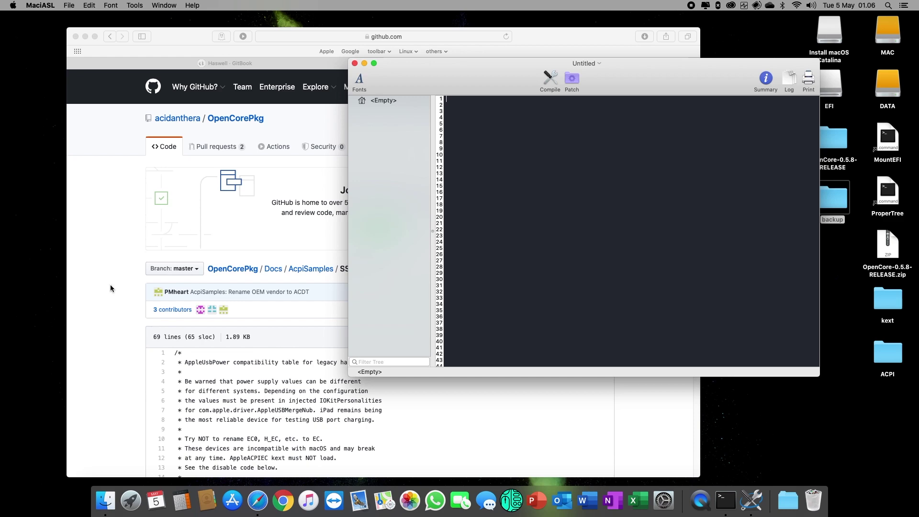
- Copy the SSDT-EC code from DefinitionBlock to the final closing brace into the blank MaciASL document, and compile it
{"action": "left_click", "coordinate": [111, 286]}
{"action": "scroll", "coordinate": [286, 359], "scroll_direction": "down", "scroll_amount": 5}
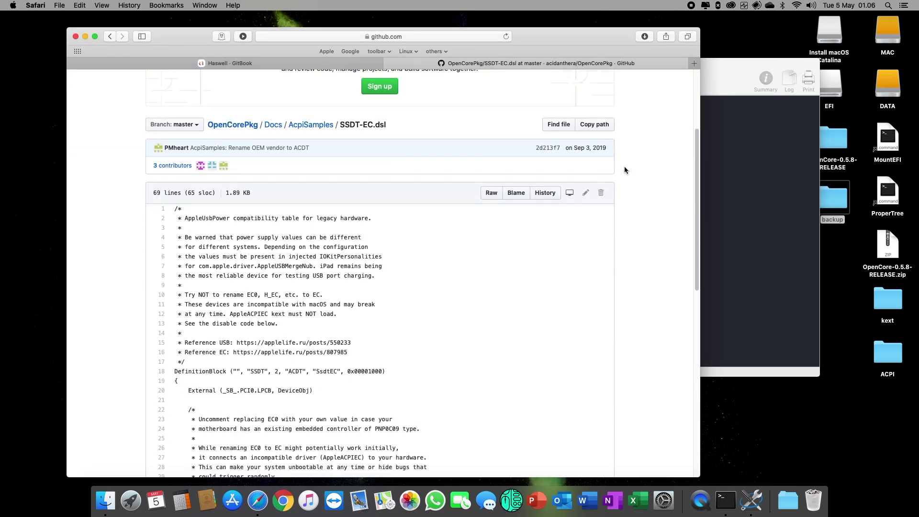
{"action": "scroll", "coordinate": [335, 296], "scroll_direction": "down", "scroll_amount": 3}
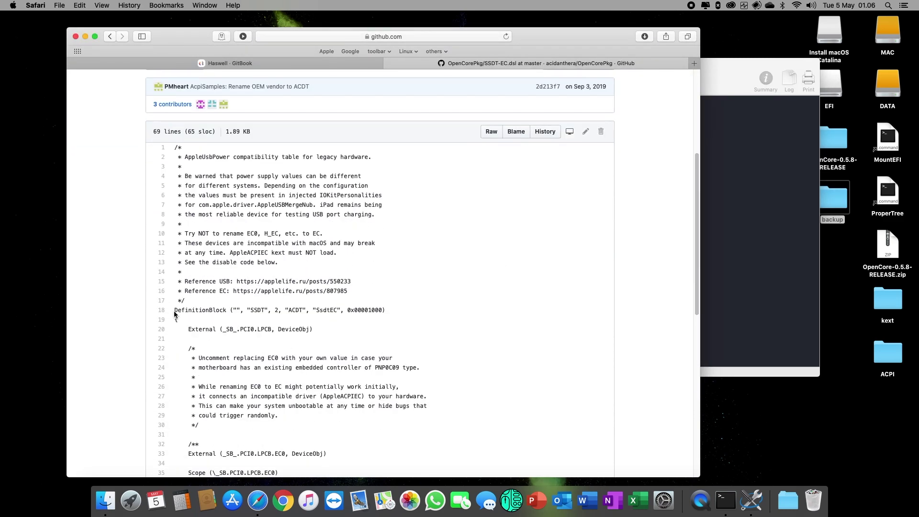
{"action": "left_click_drag", "start_coordinate": [175, 311], "coordinate": [186, 399]}
{"action": "scroll", "coordinate": [352, 344], "scroll_direction": "down", "scroll_amount": 15}
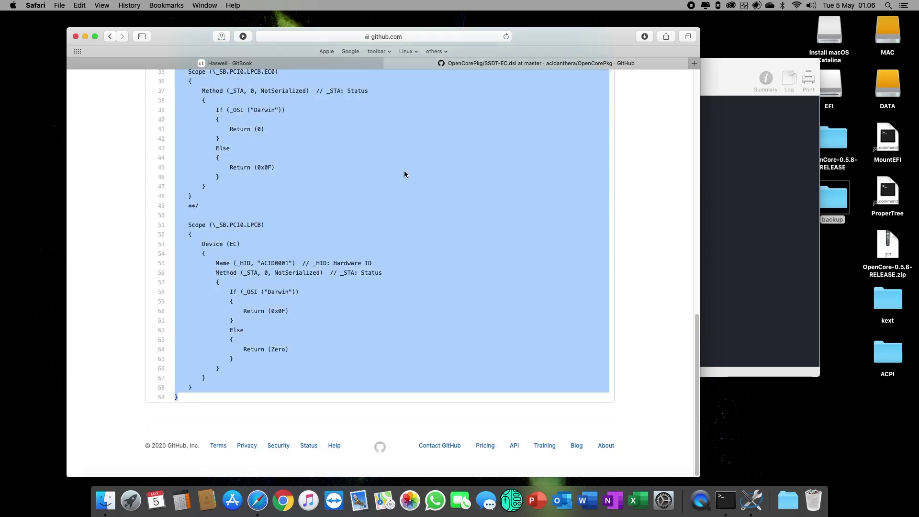
{"action": "key", "text": "super+c"}
{"action": "left_click", "coordinate": [760, 207]}
{"action": "key", "text": "super+v"}
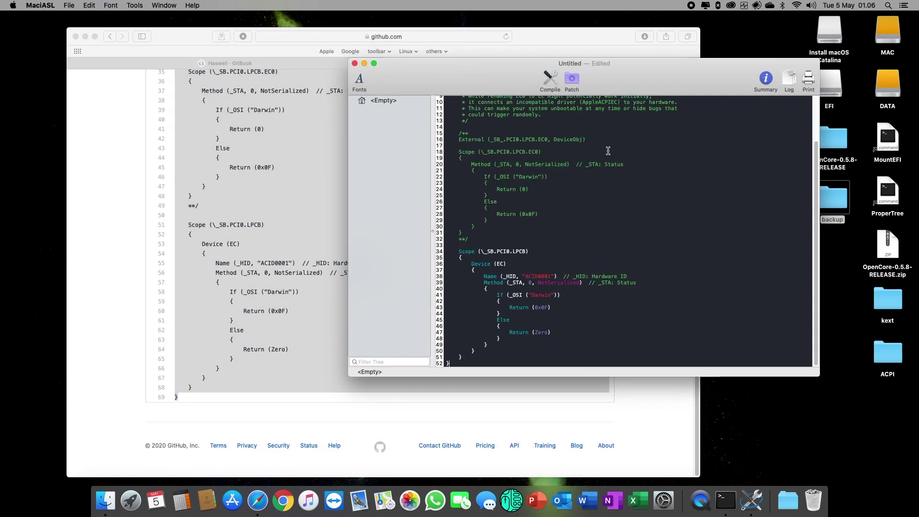
{"action": "scroll", "coordinate": [570, 220], "scroll_direction": "up", "scroll_amount": 3}
{"action": "left_click", "coordinate": [551, 79]}
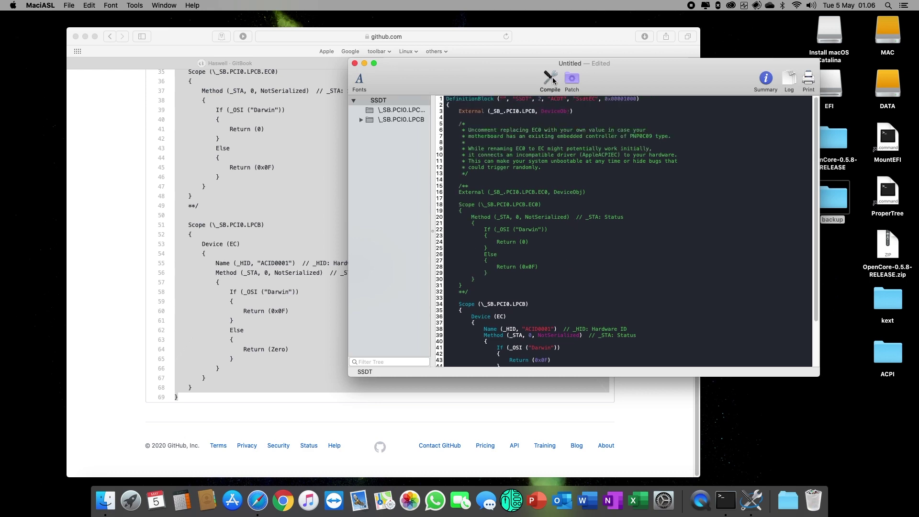
- Copy the name SSDT-EC, without its extension, from the file path on the GitHub page in Safari
{"action": "left_click", "coordinate": [151, 220]}
{"action": "left_click", "coordinate": [88, 196]}
{"action": "scroll", "coordinate": [115, 216], "scroll_direction": "up", "scroll_amount": 15}
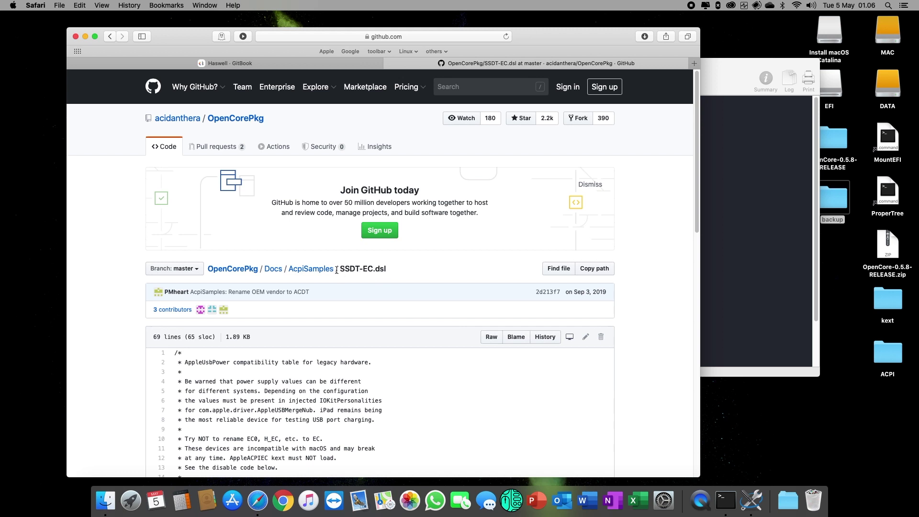
{"action": "left_click_drag", "start_coordinate": [341, 271], "coordinate": [370, 268]}
{"action": "key", "text": "super+c"}
- Save the MaciASL document as SSDT-EC in the ACPI folder in ACPI Machine Language Binary format, and close it
{"action": "left_click", "coordinate": [724, 207]}
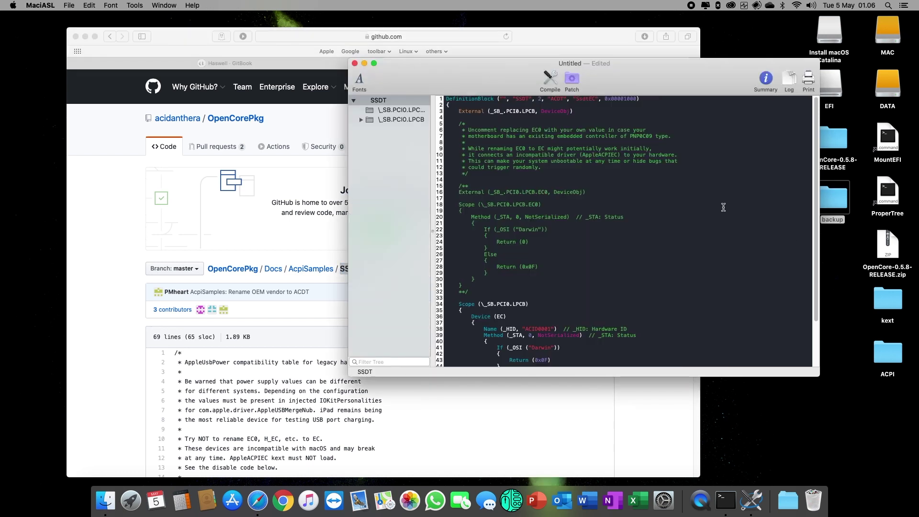
{"action": "left_click", "coordinate": [70, 5]}
{"action": "left_click", "coordinate": [79, 70]}
{"action": "key", "text": "super+v"}
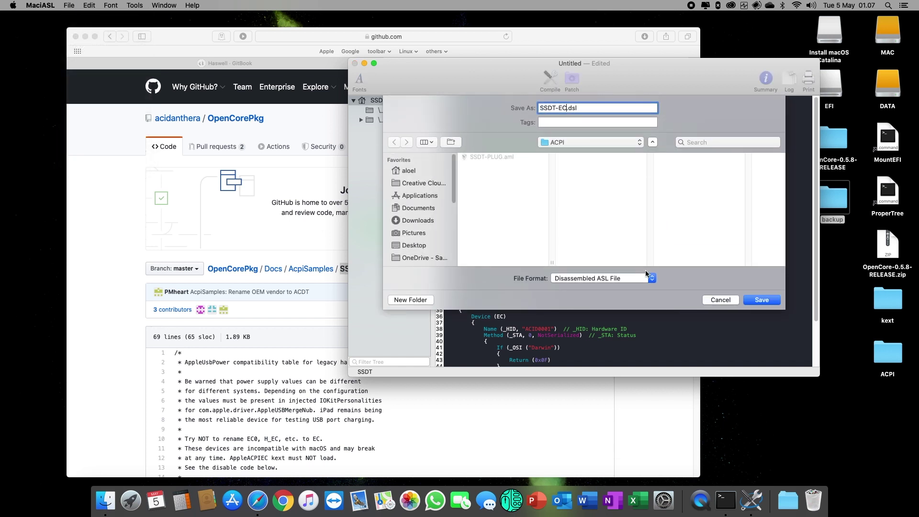
{"action": "left_click", "coordinate": [618, 283]}
{"action": "left_click", "coordinate": [607, 289]}
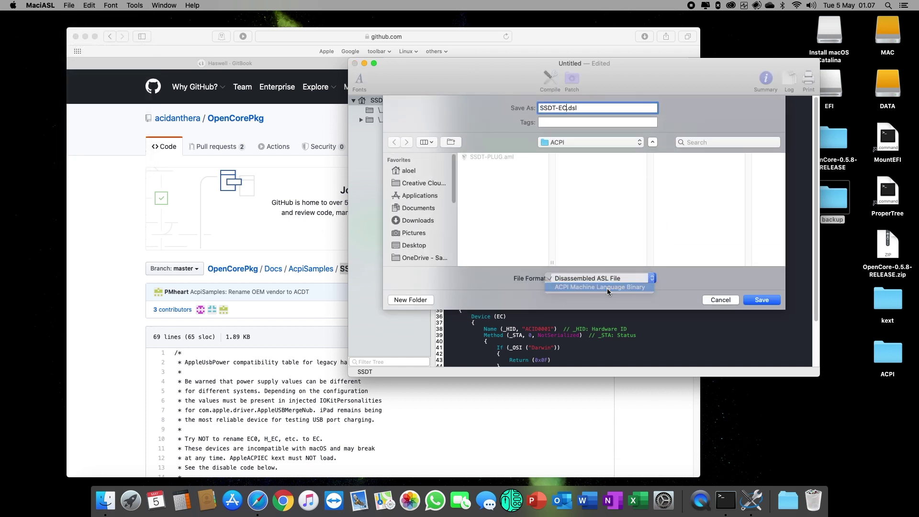
{"action": "left_click", "coordinate": [764, 301]}
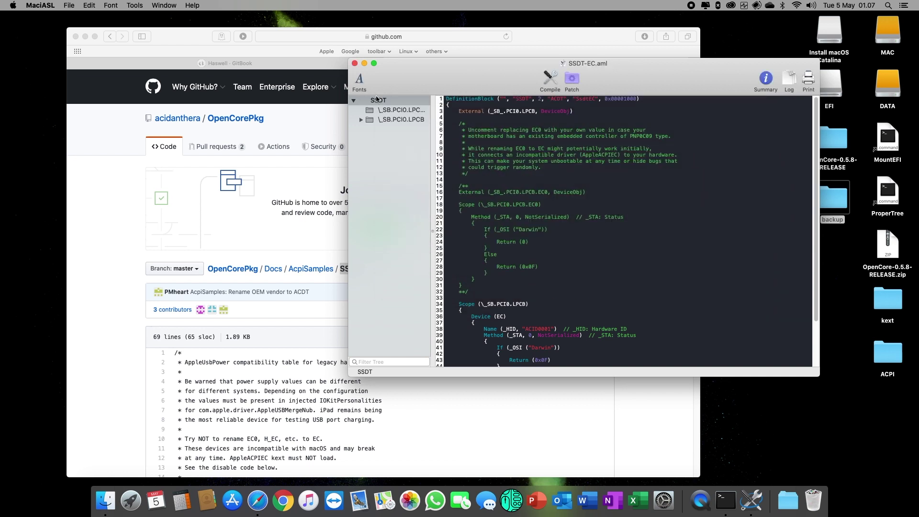
{"action": "left_click", "coordinate": [355, 64]}
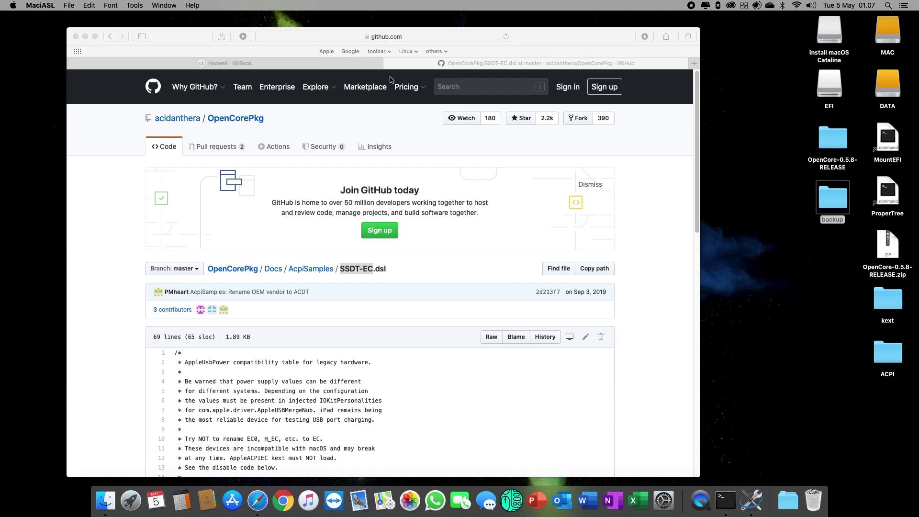
- Close the SSDT-EC page, and open the EFI volume and the desktop ACPI folder in Finder windows side by side
{"action": "left_click", "coordinate": [389, 63]}
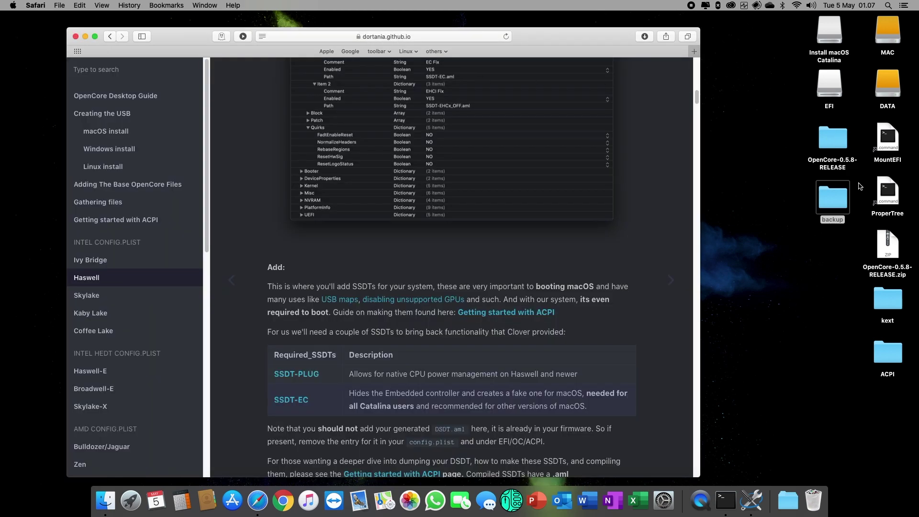
{"action": "double_click", "coordinate": [823, 82]}
{"action": "double_click", "coordinate": [891, 352]}
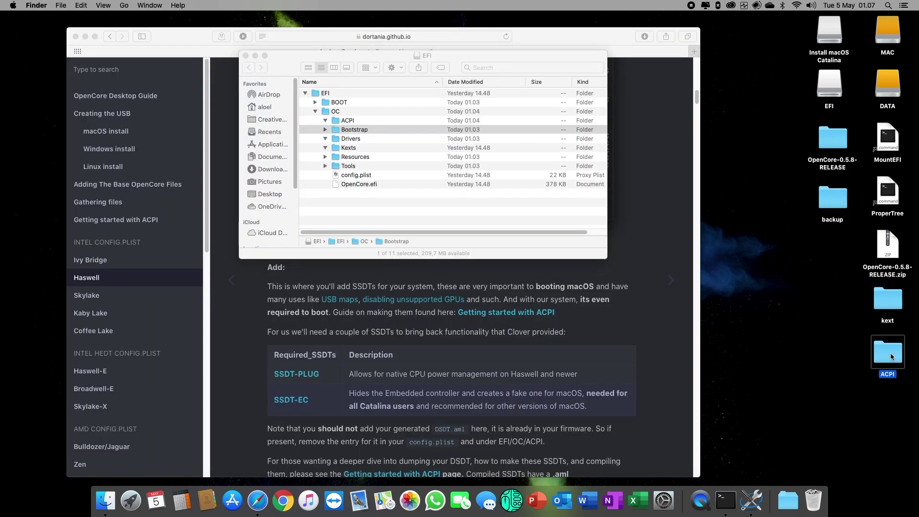
{"action": "left_click_drag", "start_coordinate": [455, 55], "coordinate": [753, 159]}
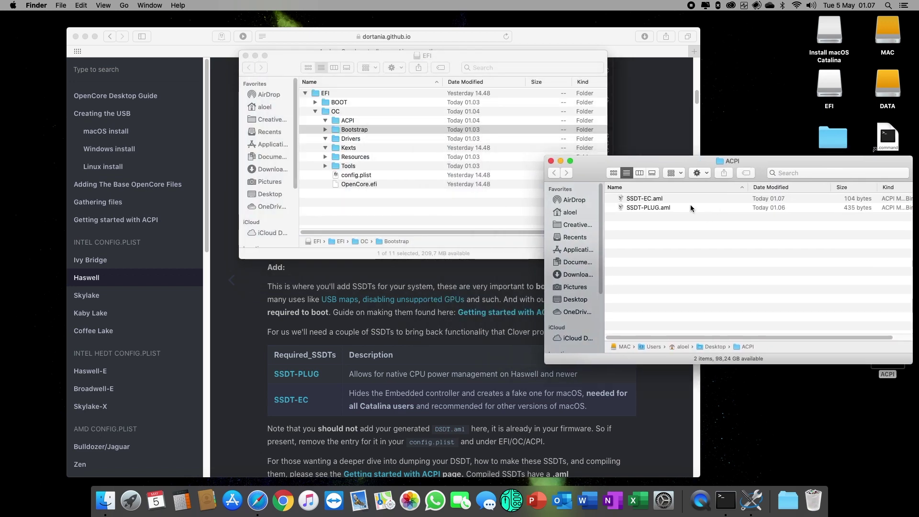
- Copy SSDT-EC.aml and SSDT-PLUG.aml into the EFI volume's EFI/OC/ACPI folder, and close the desktop ACPI folder window
{"action": "left_click", "coordinate": [344, 120]}
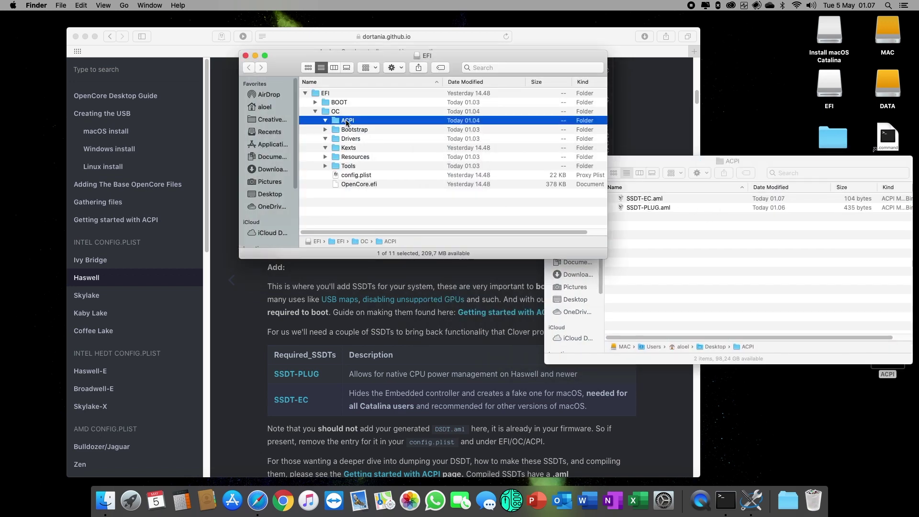
{"action": "left_click", "coordinate": [646, 201]}
{"action": "left_click", "coordinate": [647, 203]}
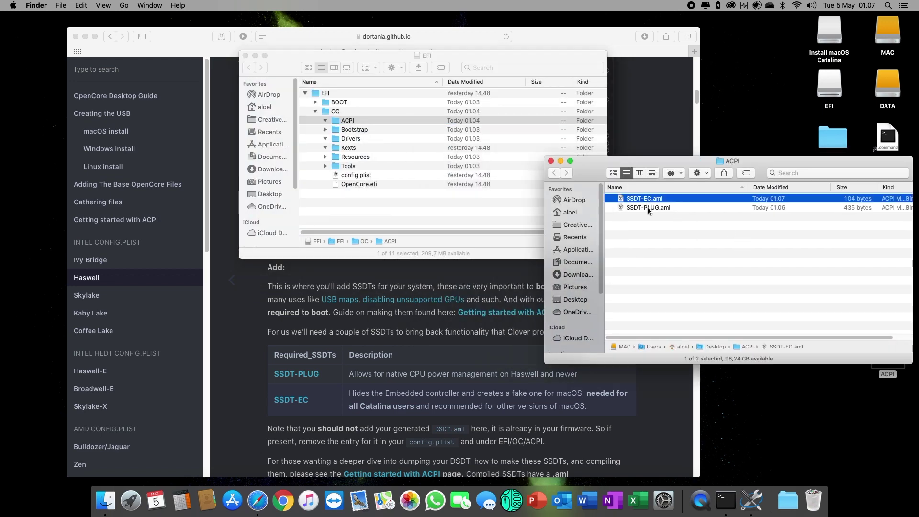
{"action": "left_click", "coordinate": [647, 210], "text": "shift"}
{"action": "left_click_drag", "start_coordinate": [631, 203], "coordinate": [348, 122]}
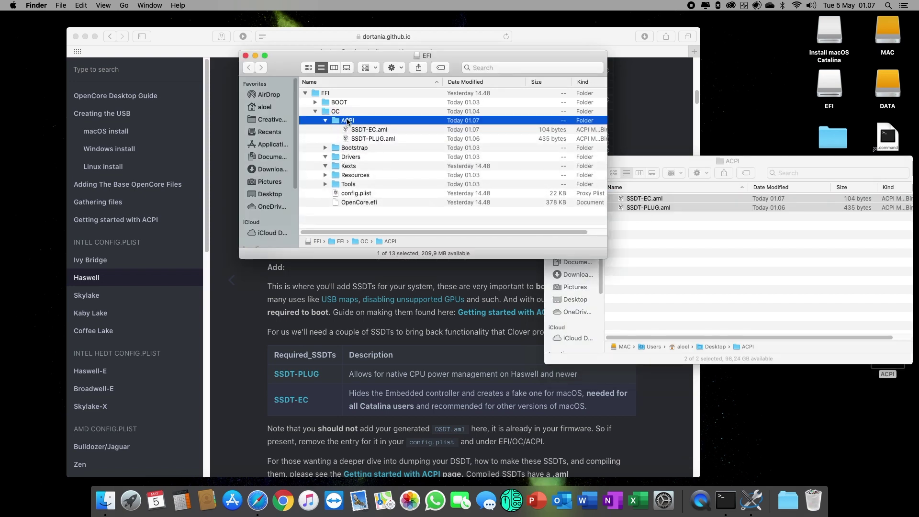
{"action": "left_click", "coordinate": [695, 162]}
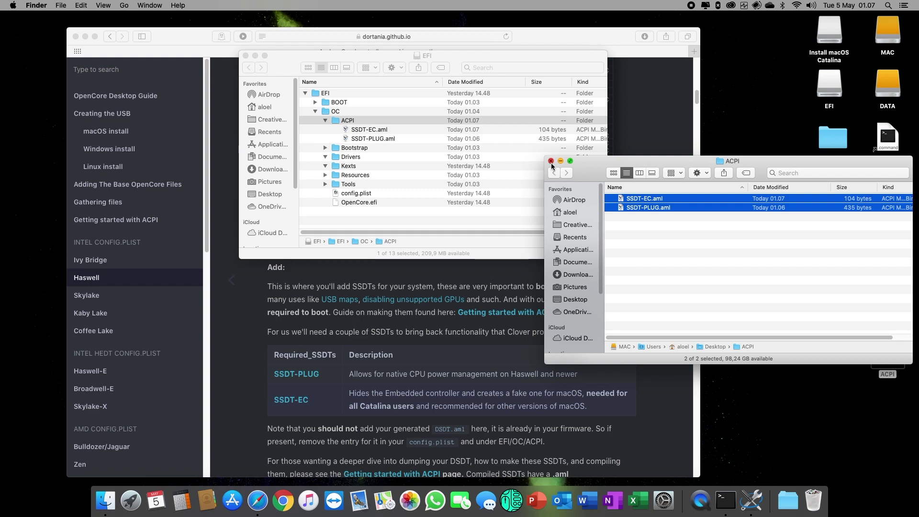
{"action": "left_click", "coordinate": [551, 163]}
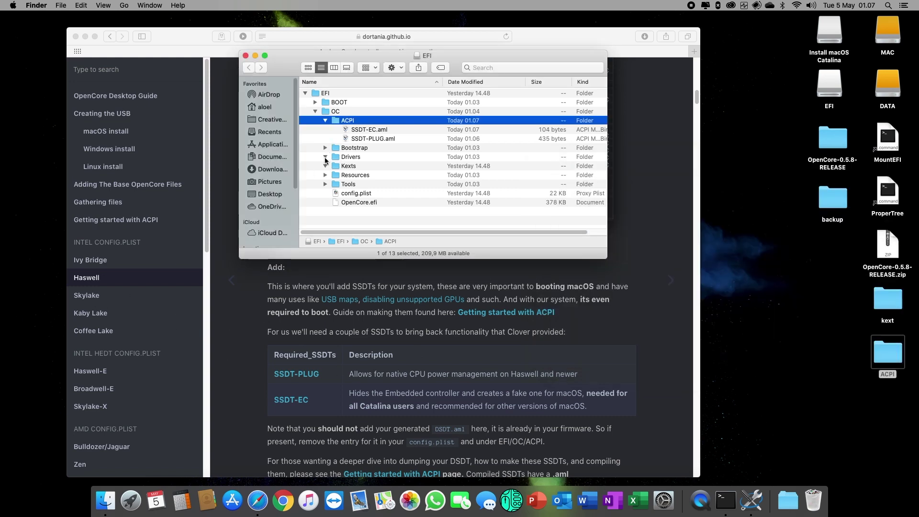
- Copy HfsPlus.efi, NvmExpressDxe.efi and OpenRuntime.efi from the desktop backup's Drivers folder into the EFI volume's EFI/OC/Drivers folder
{"action": "left_click", "coordinate": [359, 160]}
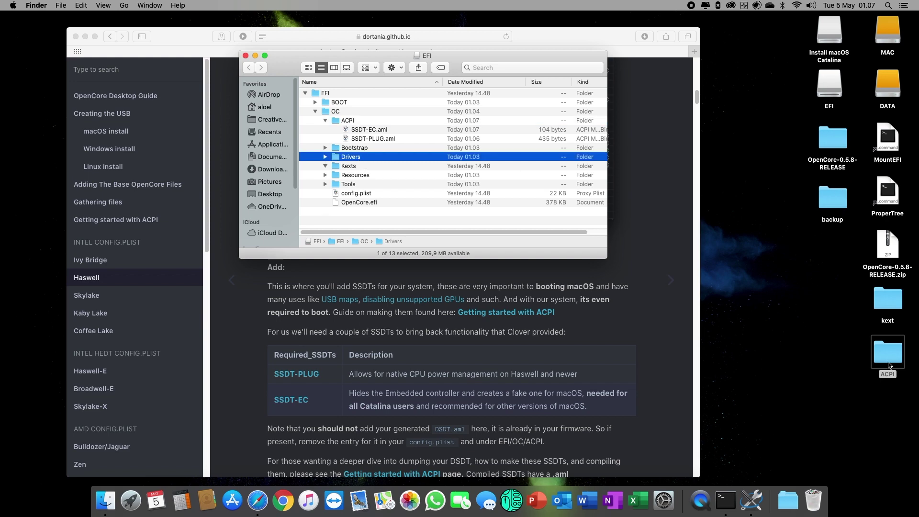
{"action": "double_click", "coordinate": [837, 203]}
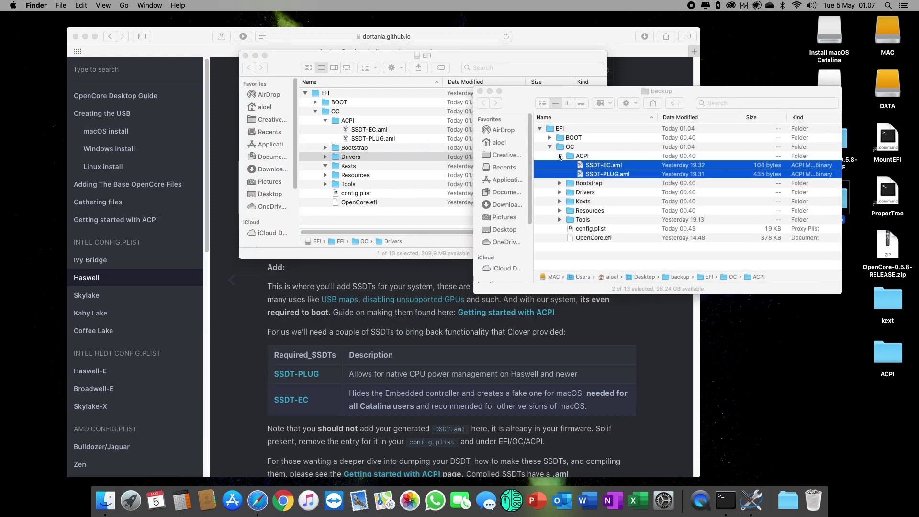
{"action": "left_click", "coordinate": [560, 193]}
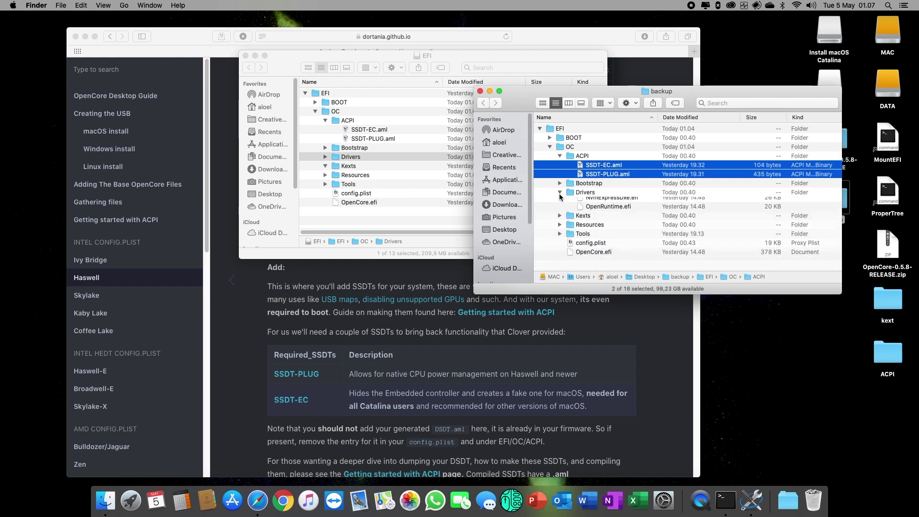
{"action": "left_click", "coordinate": [600, 202]}
{"action": "key", "text": "shift+Down"}
{"action": "key", "text": "shift+Down"}
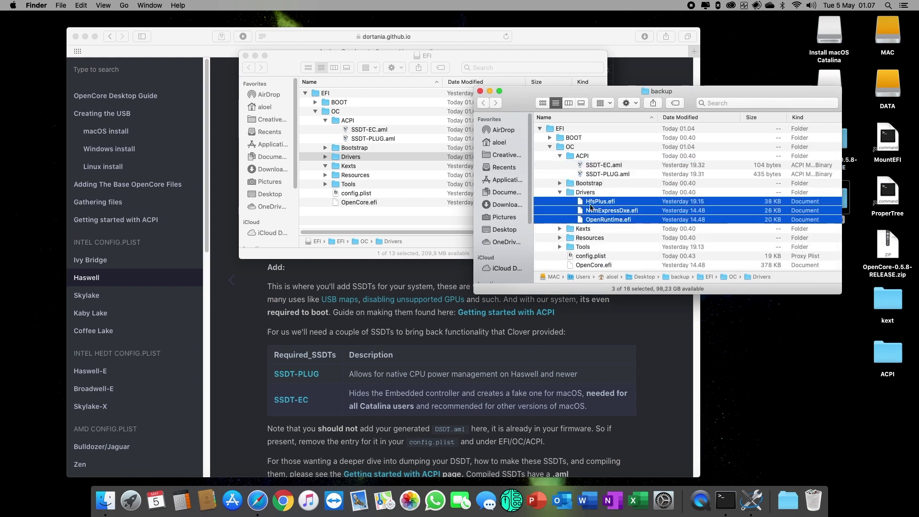
{"action": "left_click_drag", "start_coordinate": [590, 203], "coordinate": [426, 183]}
{"action": "left_click_drag", "start_coordinate": [352, 157], "coordinate": [352, 157]}
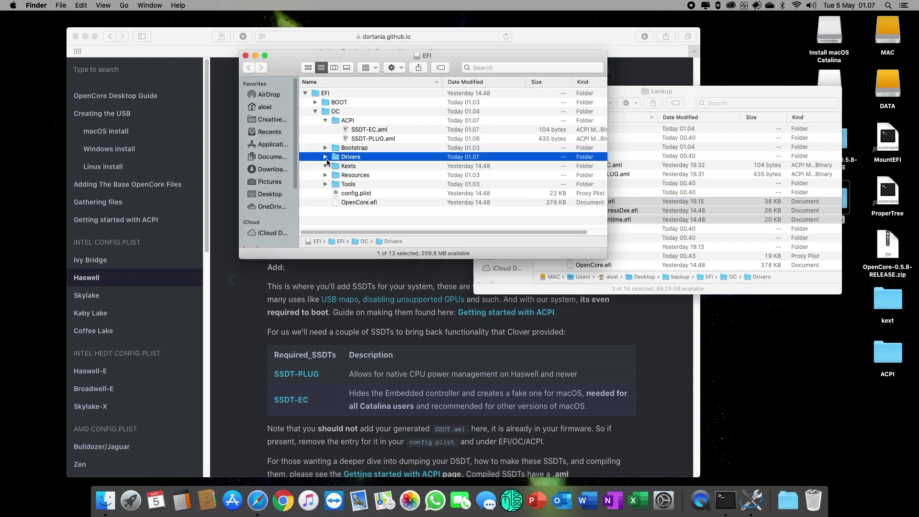
{"action": "left_click", "coordinate": [325, 158]}
- Copy the AppleALC, IntelMausiEthernet, Lilu, USBInjectAll, VirtualSMC and WhateverGreen kexts from the backup into the EFI volume's EFI/OC/Kexts folder, and close the backup window
{"action": "left_click", "coordinate": [694, 92]}
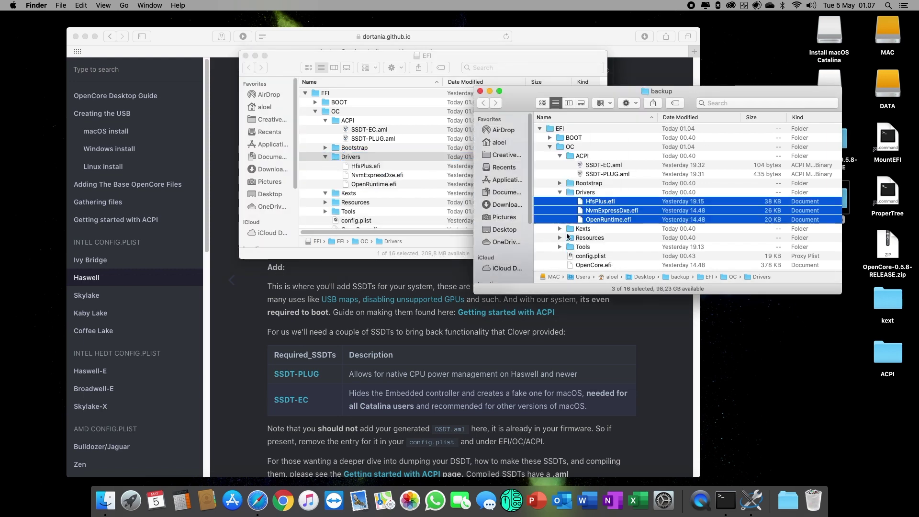
{"action": "left_click", "coordinate": [559, 229]}
{"action": "left_click", "coordinate": [613, 239]}
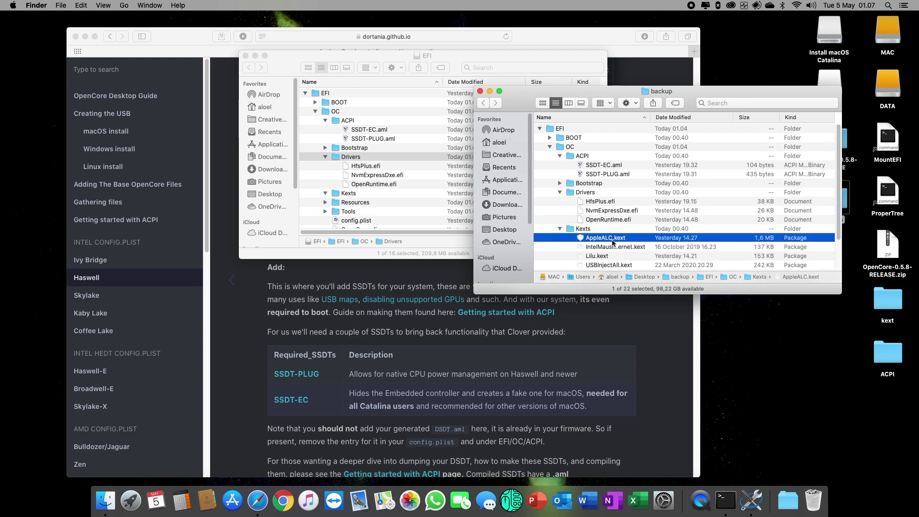
{"action": "scroll", "coordinate": [622, 239], "scroll_direction": "down", "scroll_amount": 3}
{"action": "left_click", "coordinate": [621, 233], "text": "shift"}
{"action": "left_click_drag", "start_coordinate": [607, 194], "coordinate": [347, 195]}
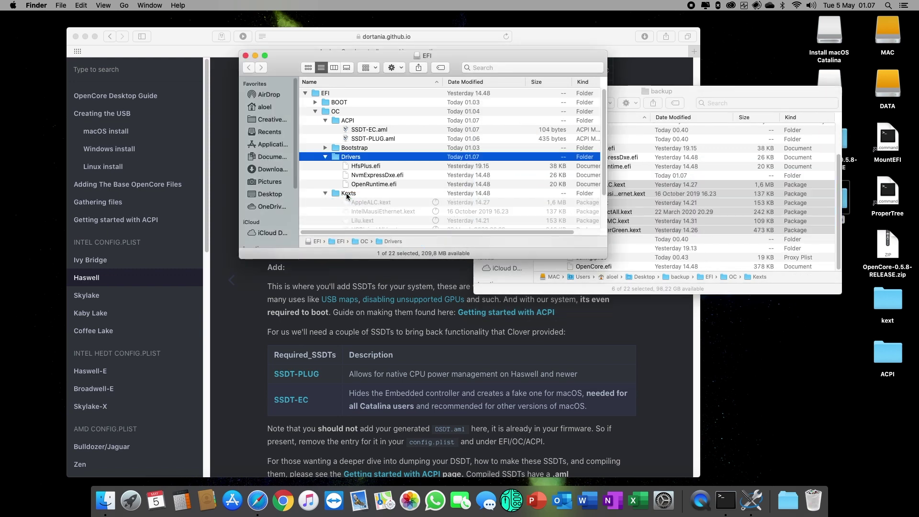
{"action": "scroll", "coordinate": [395, 206], "scroll_direction": "down", "scroll_amount": 3}
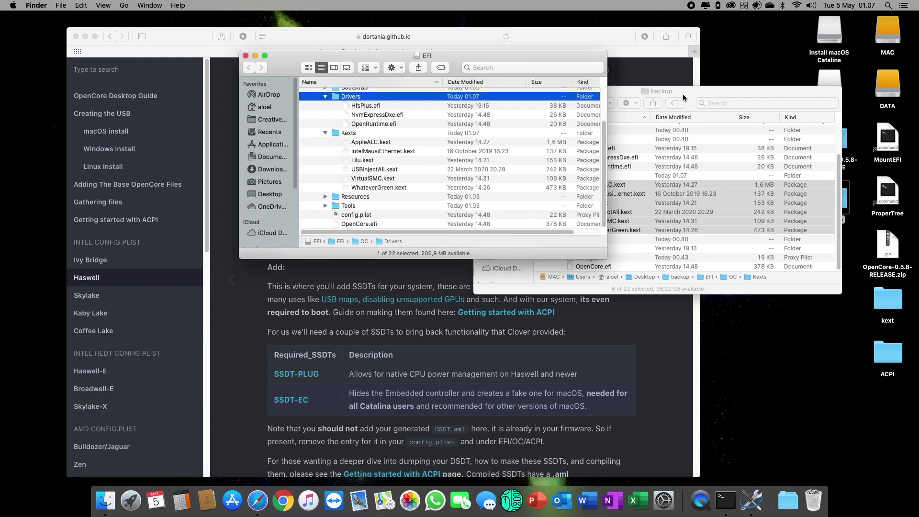
{"action": "left_click", "coordinate": [586, 103]}
{"action": "left_click", "coordinate": [480, 91]}
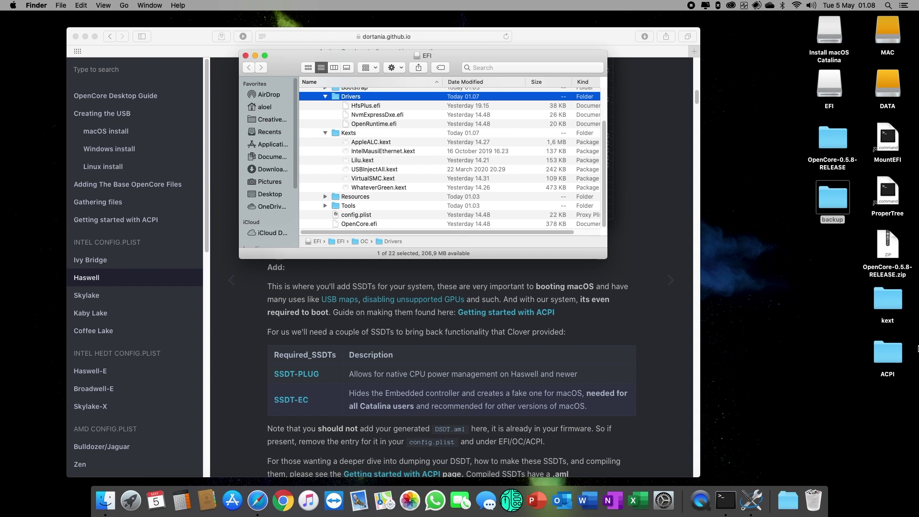
- Open the desktop kext folder beside the EFI window and extract AppleALC-1.4.9-RELEASE.zip
{"action": "left_click", "coordinate": [897, 359]}
{"action": "double_click", "coordinate": [888, 299]}
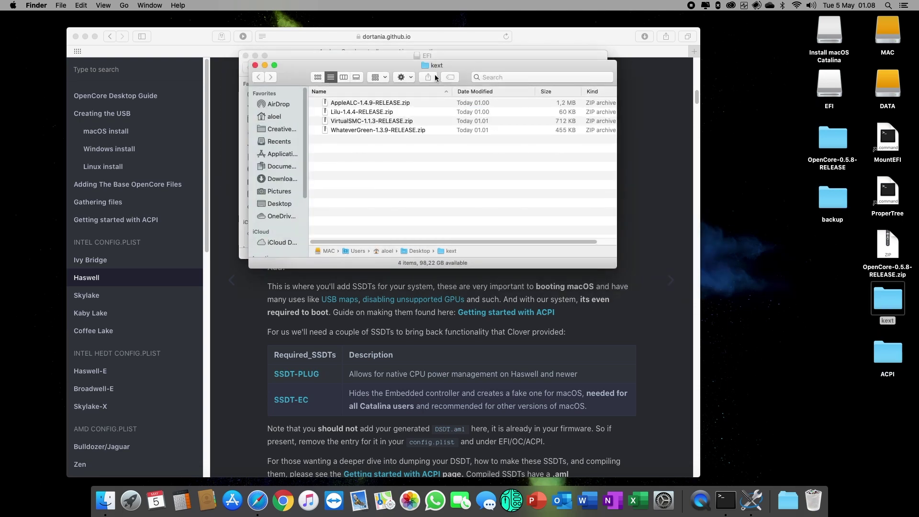
{"action": "left_click_drag", "start_coordinate": [378, 70], "coordinate": [614, 92]}
{"action": "double_click", "coordinate": [588, 129]}
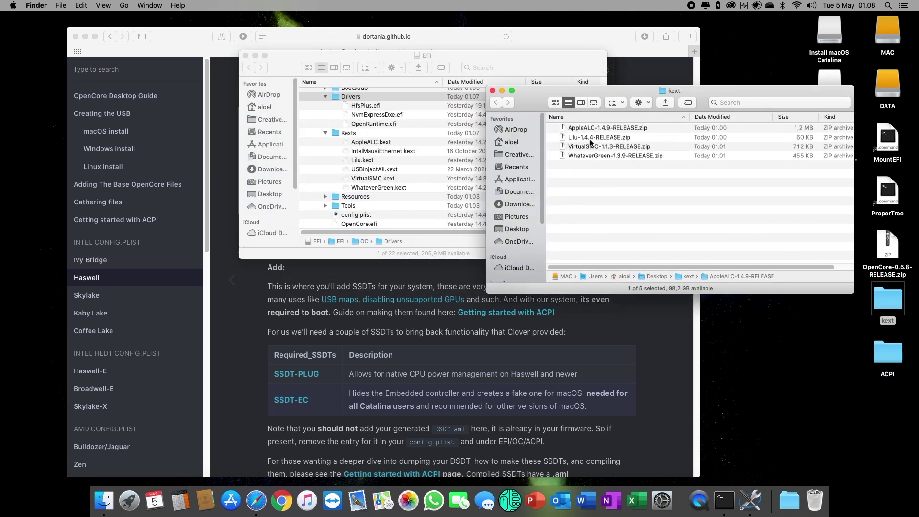
- Trash AppleALC.kext in the EFI volume's Kexts folder and replace it with the one from the AppleALC-1.4.9-RELEASE folder
{"action": "left_click", "coordinate": [552, 128]}
{"action": "right_click", "coordinate": [374, 143]}
{"action": "left_click", "coordinate": [398, 180]}
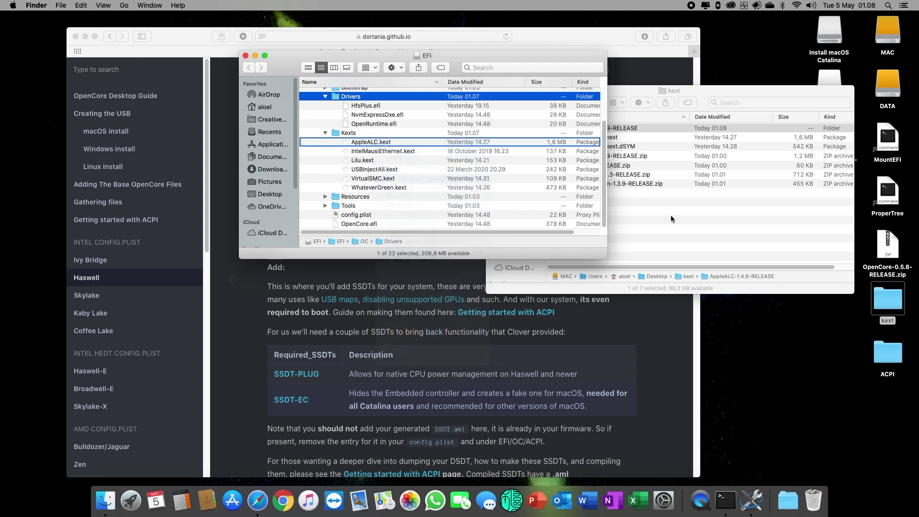
{"action": "left_click", "coordinate": [682, 226]}
{"action": "left_click_drag", "start_coordinate": [598, 137], "coordinate": [427, 174]}
{"action": "left_click", "coordinate": [552, 128]}
- Extract Lilu-1.4.4-RELEASE.zip and replace Lilu.kext in the EFI volume's Kexts folder with the extracted version
{"action": "double_click", "coordinate": [571, 156]}
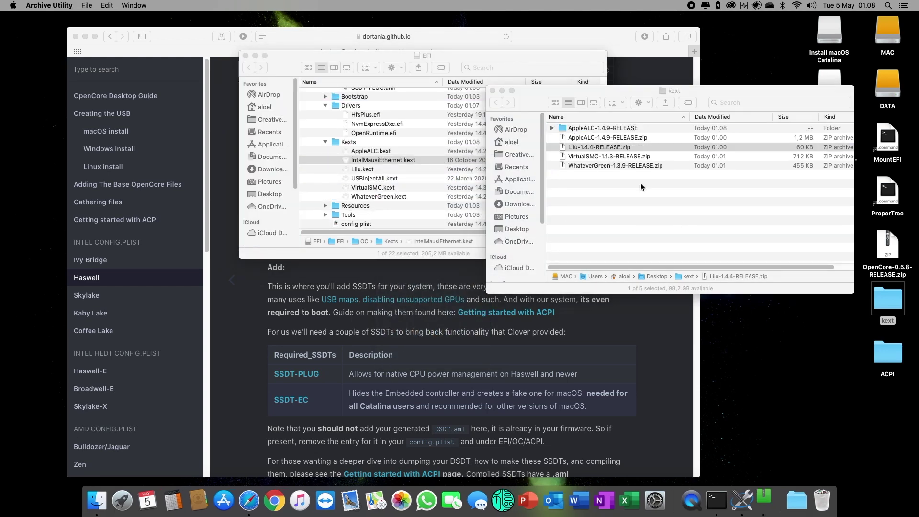
{"action": "left_click", "coordinate": [552, 137]}
{"action": "left_click", "coordinate": [363, 169]}
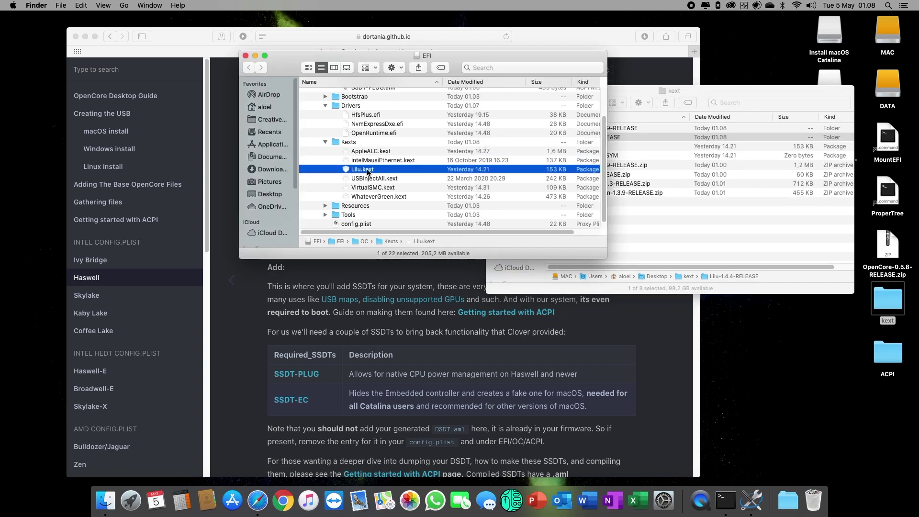
{"action": "right_click", "coordinate": [368, 169]}
{"action": "left_click", "coordinate": [396, 208]}
{"action": "left_click", "coordinate": [688, 224]}
{"action": "left_click_drag", "start_coordinate": [589, 146], "coordinate": [415, 180]}
- Extract VirtualSMC-1.1.3-RELEASE.zip and replace VirtualSMC.kext in the EFI volume's Kexts folder with the extracted version
{"action": "double_click", "coordinate": [596, 184]}
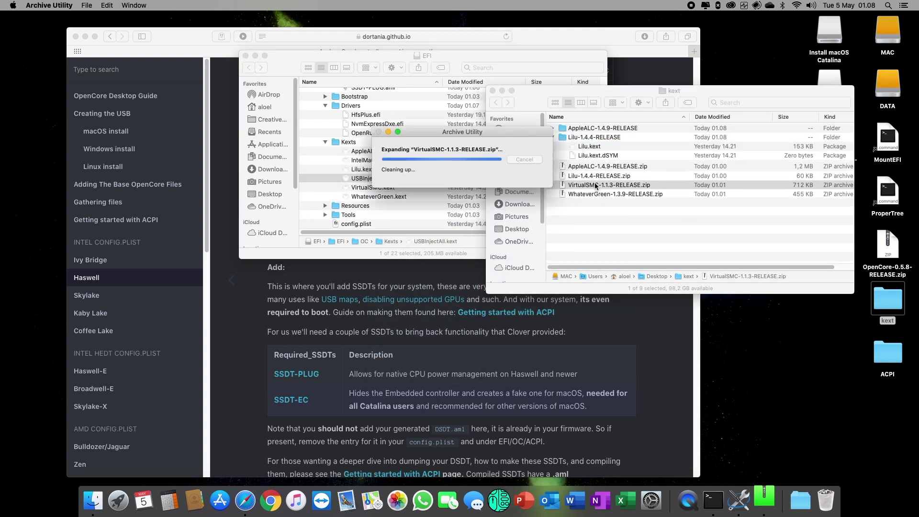
{"action": "left_click", "coordinate": [552, 165]}
{"action": "left_click", "coordinate": [552, 137]}
{"action": "left_click", "coordinate": [562, 165]}
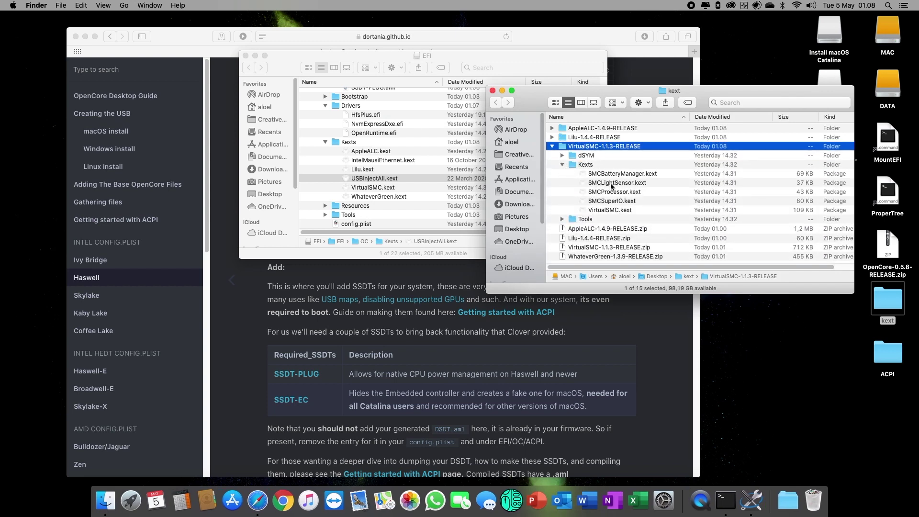
{"action": "left_click", "coordinate": [614, 209]}
{"action": "left_click", "coordinate": [376, 187]}
{"action": "right_click", "coordinate": [376, 186]}
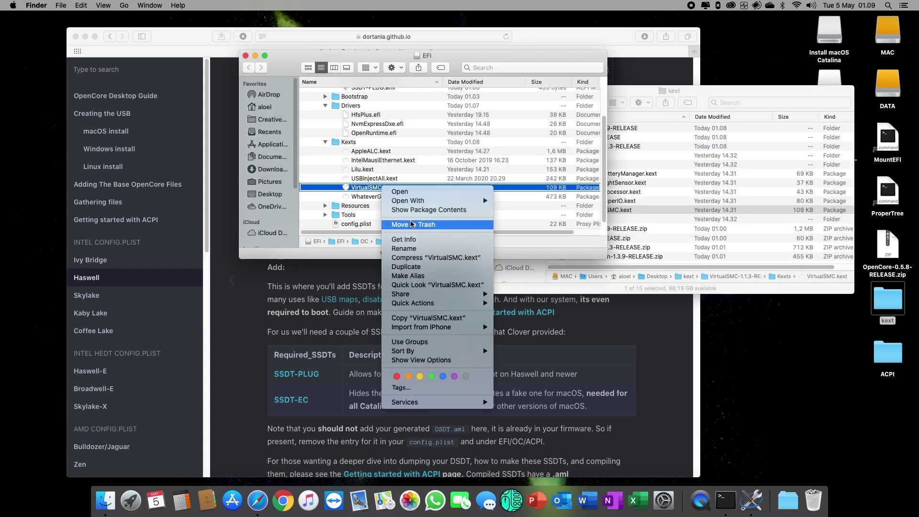
{"action": "left_click", "coordinate": [412, 224]}
{"action": "left_click", "coordinate": [650, 210]}
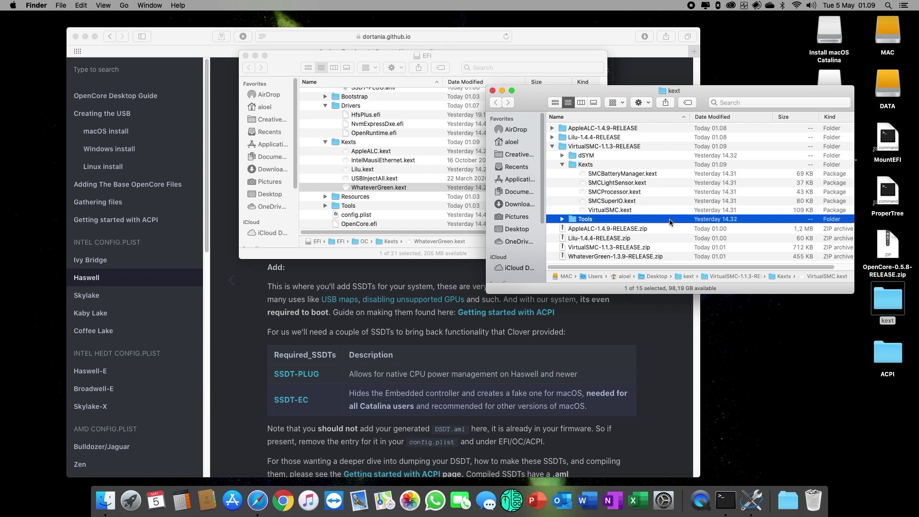
{"action": "left_click_drag", "start_coordinate": [613, 213], "coordinate": [412, 175]}
{"action": "left_click", "coordinate": [562, 164]}
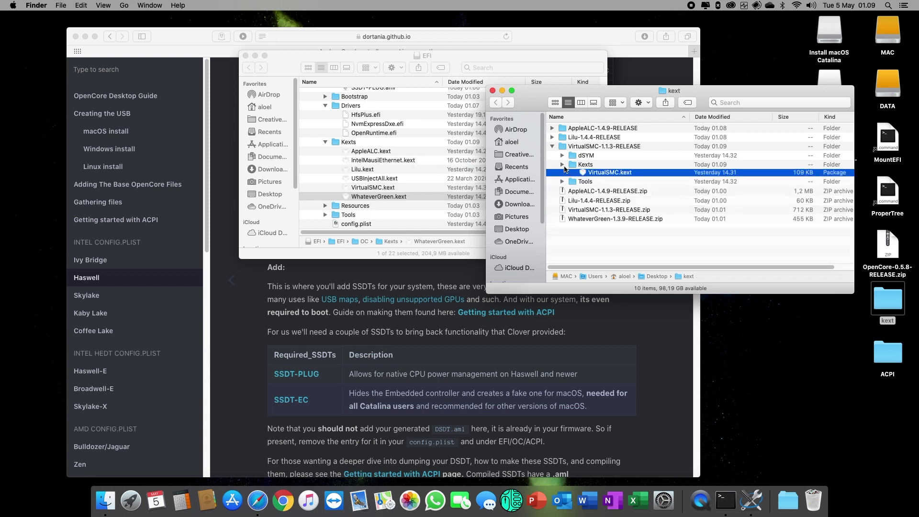
{"action": "left_click", "coordinate": [552, 146]}
- Extract WhateverGreen-1.3.9-RELEASE.zip, replace WhateverGreen.kext in the EFI volume's Kexts folder with the extracted version, and close the kext folder window
{"action": "double_click", "coordinate": [582, 185]}
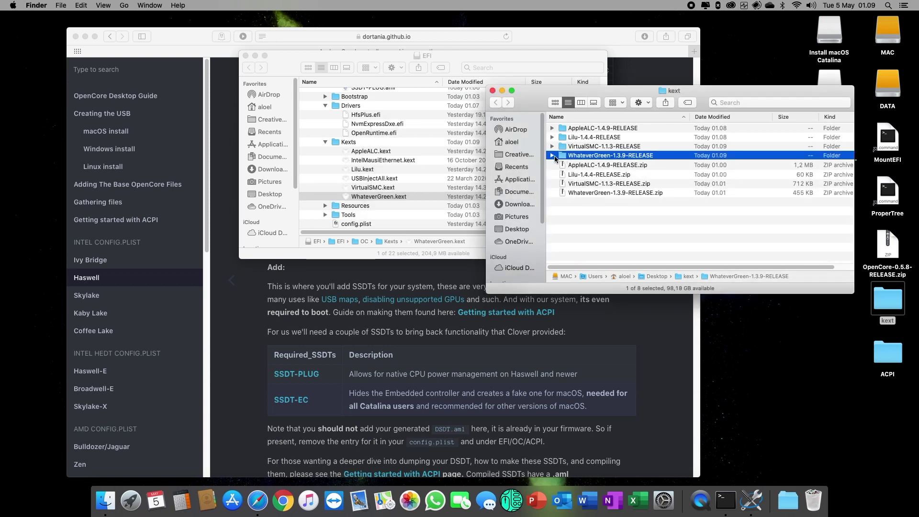
{"action": "left_click", "coordinate": [550, 157]}
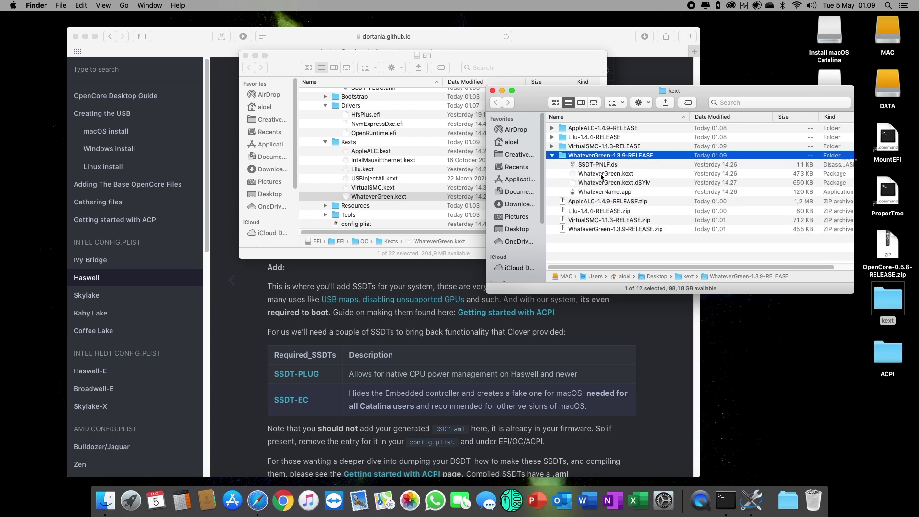
{"action": "left_click", "coordinate": [606, 173]}
{"action": "right_click", "coordinate": [386, 198]}
{"action": "left_click", "coordinate": [431, 235]}
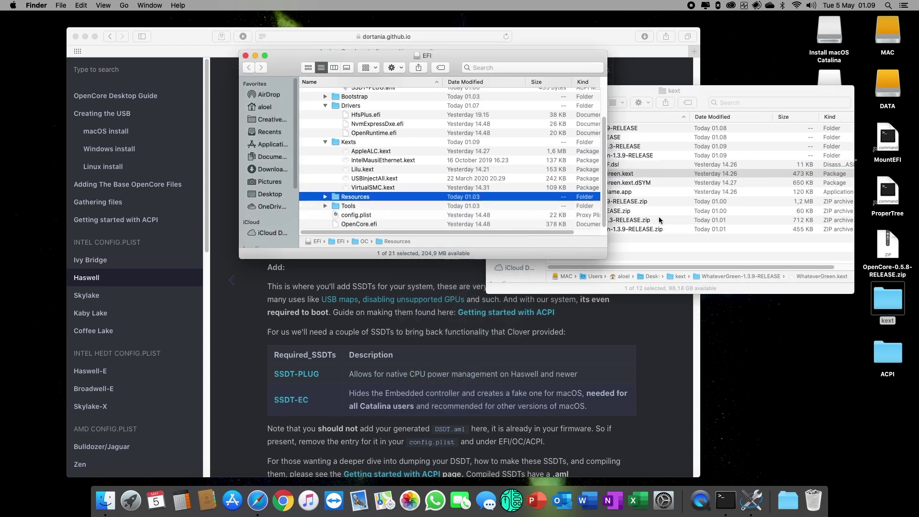
{"action": "left_click_drag", "start_coordinate": [602, 180], "coordinate": [414, 162]}
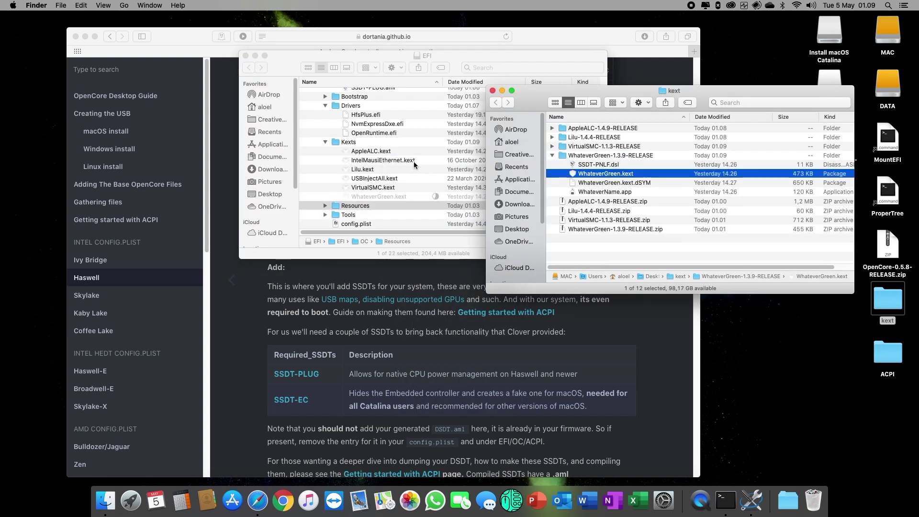
{"action": "left_click", "coordinate": [553, 156]}
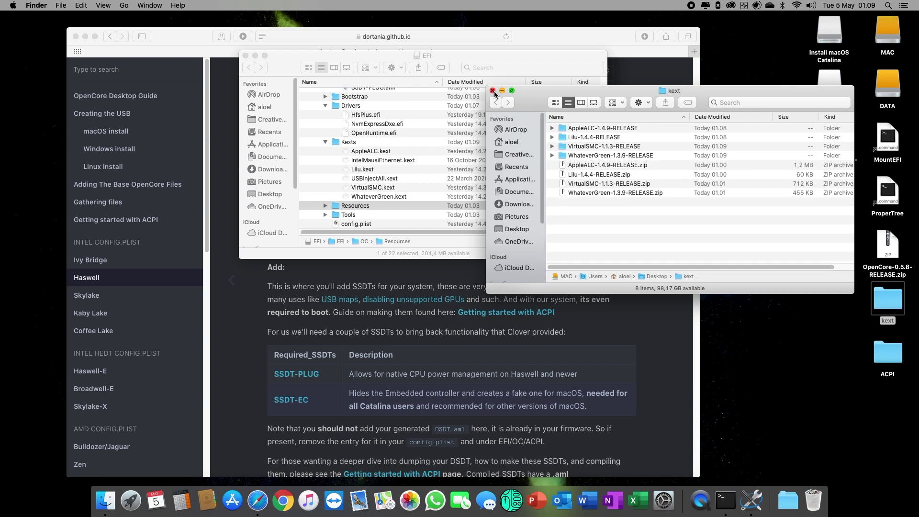
{"action": "left_click", "coordinate": [493, 91]}
- Check the contents of the ACPI, Drivers and Kexts folders under EFI/OC, collapse them, and locate config.plist
{"action": "left_click", "coordinate": [348, 105]}
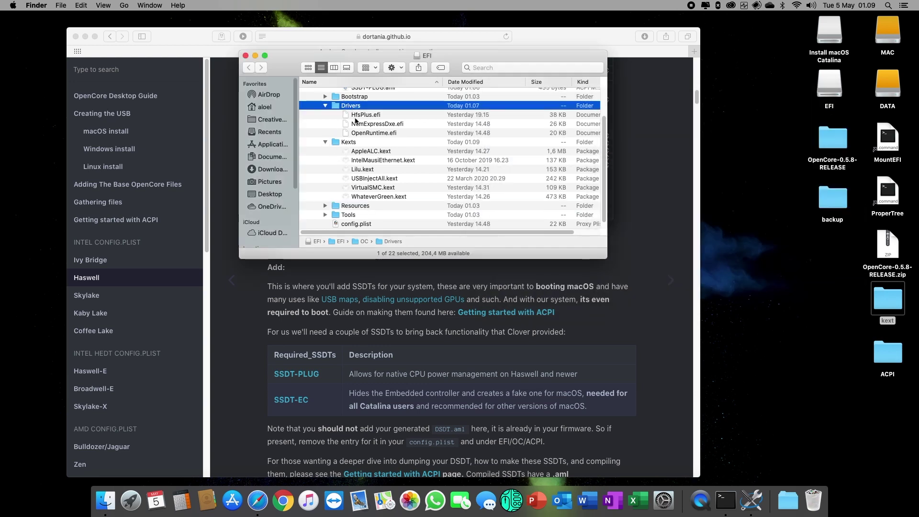
{"action": "scroll", "coordinate": [386, 161], "scroll_direction": "up", "scroll_amount": 2}
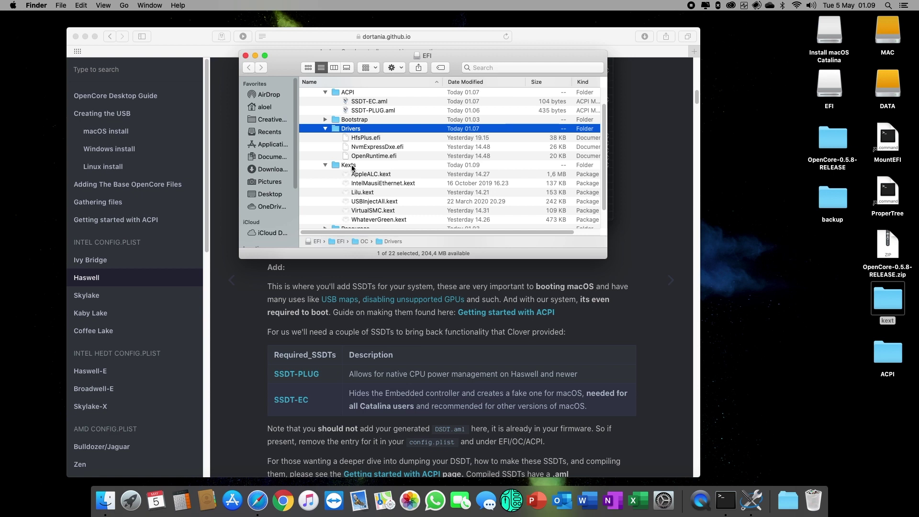
{"action": "left_click", "coordinate": [355, 167]}
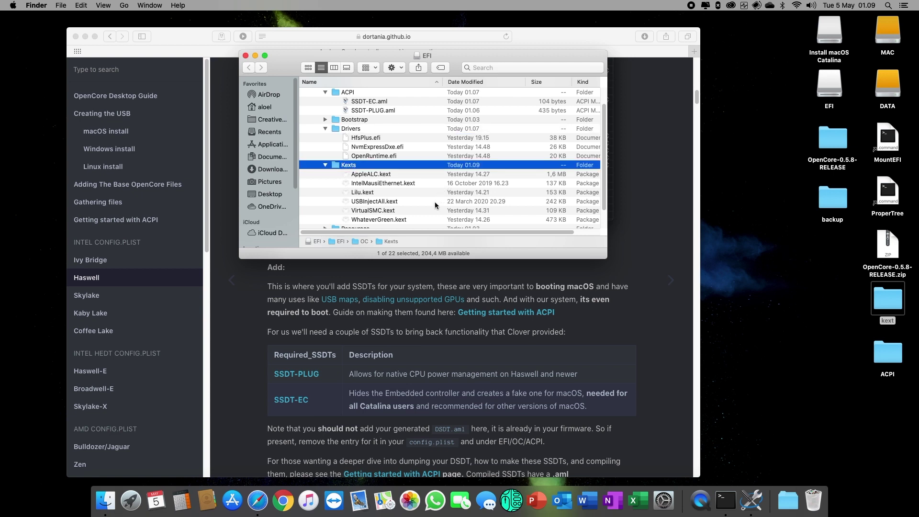
{"action": "scroll", "coordinate": [435, 202], "scroll_direction": "down", "scroll_amount": 3}
{"action": "scroll", "coordinate": [330, 134], "scroll_direction": "up", "scroll_amount": 4}
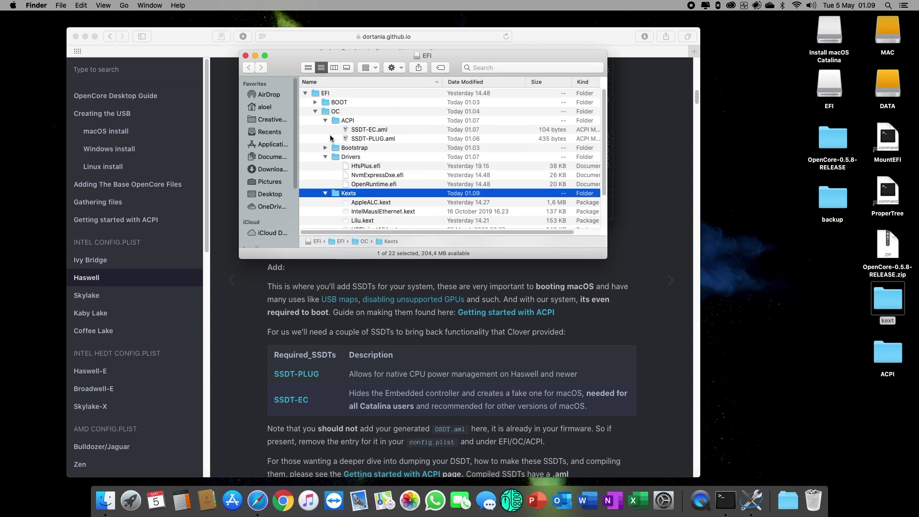
{"action": "left_click", "coordinate": [326, 139]}
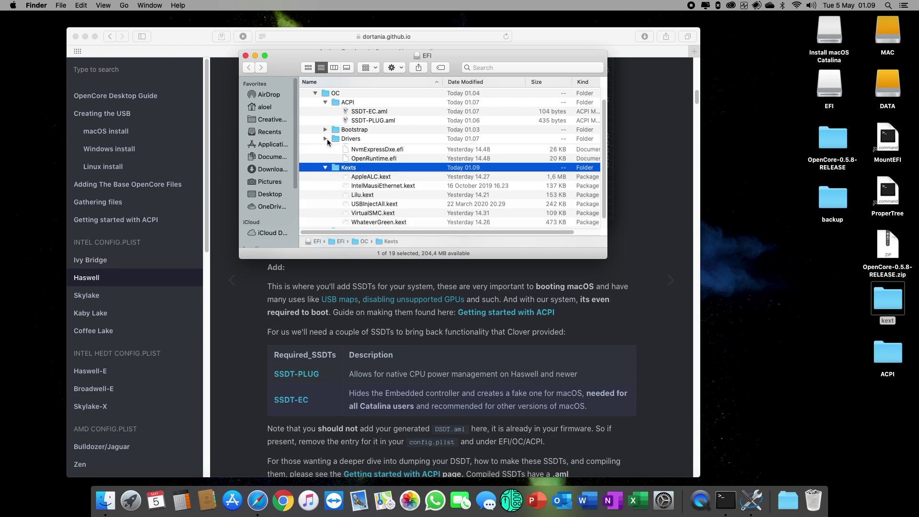
{"action": "left_click", "coordinate": [329, 103]}
{"action": "left_click", "coordinate": [325, 102]}
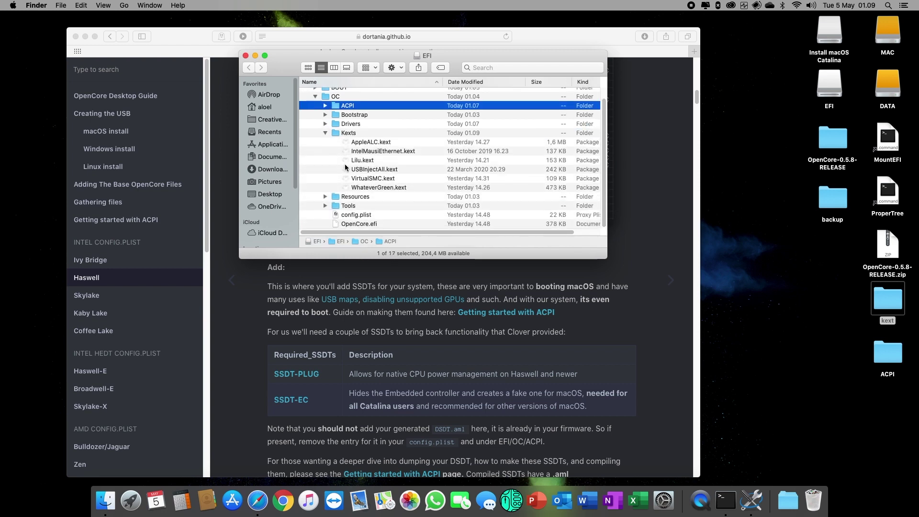
{"action": "left_click", "coordinate": [326, 132]}
{"action": "left_click", "coordinate": [378, 176]}
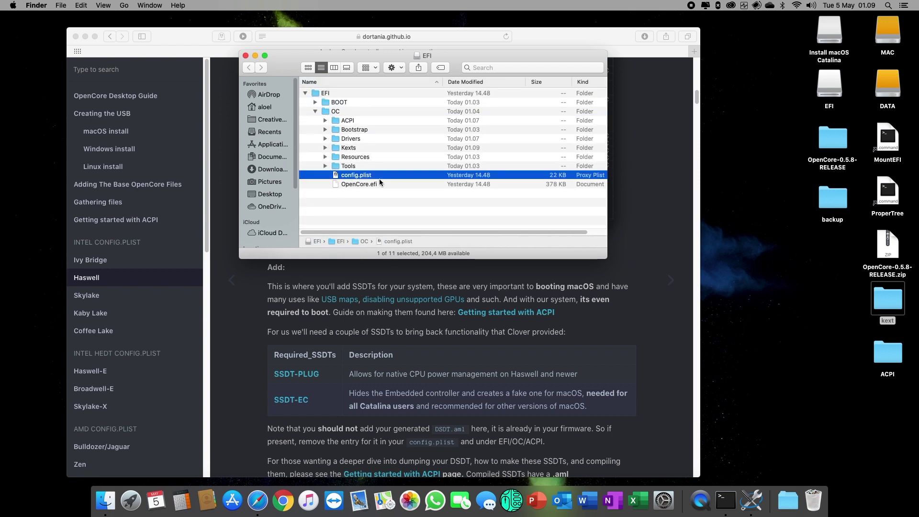
- Launch ProperTree and open config.plist from the EFI volume's EFI/OC folder
{"action": "double_click", "coordinate": [887, 199]}
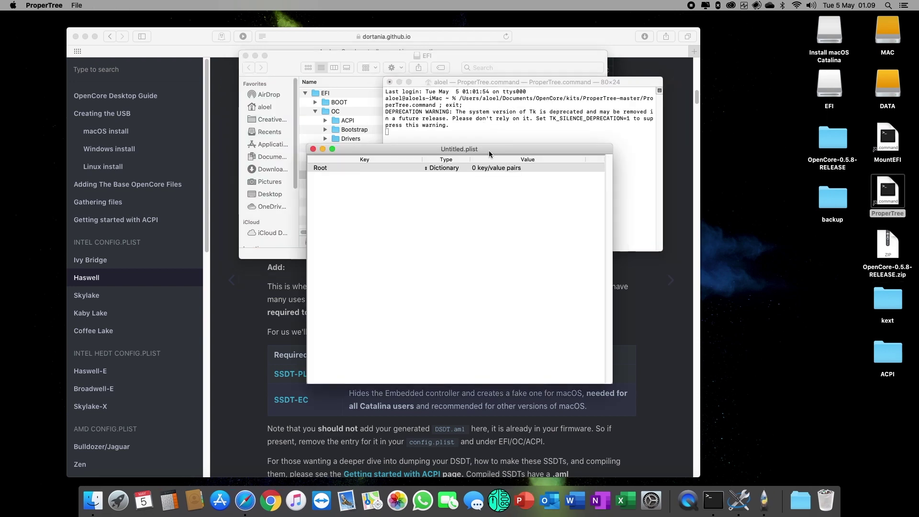
{"action": "left_click", "coordinate": [75, 5]}
{"action": "left_click", "coordinate": [87, 26]}
{"action": "scroll", "coordinate": [306, 230], "scroll_direction": "down", "scroll_amount": 3}
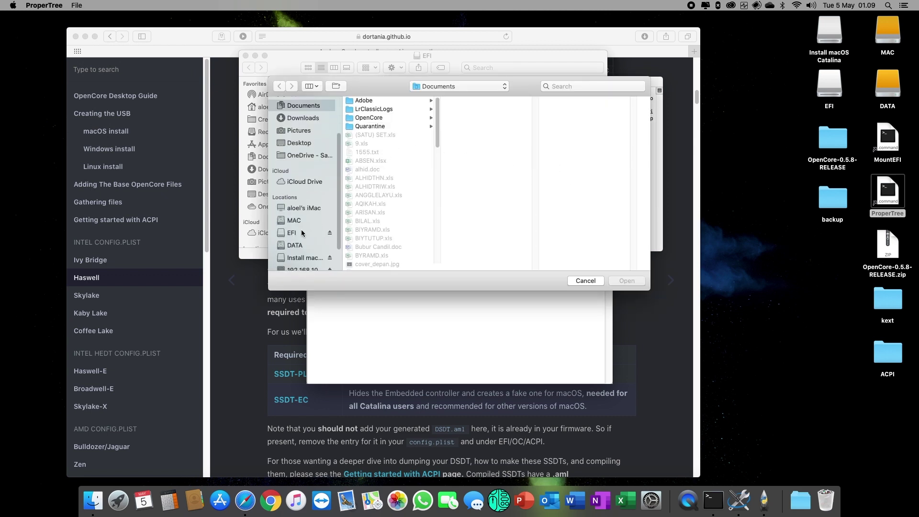
{"action": "left_click", "coordinate": [303, 234]}
{"action": "left_click", "coordinate": [401, 102]}
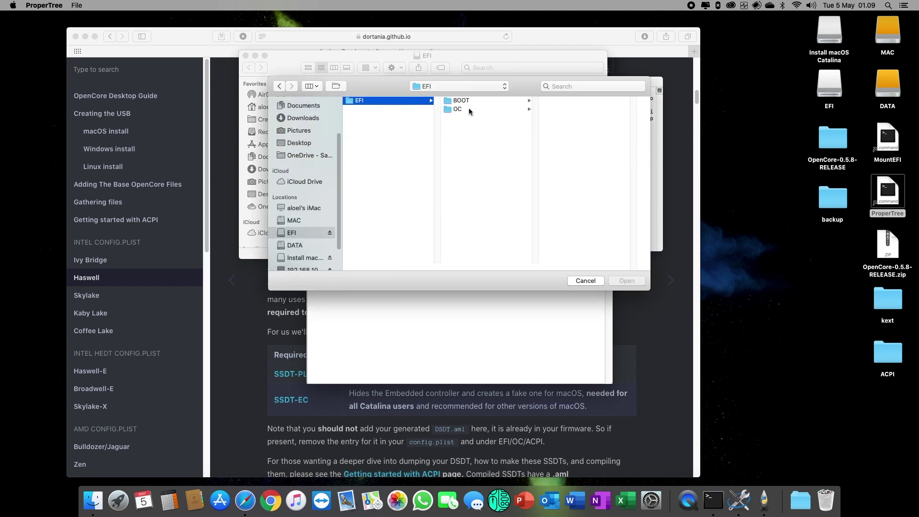
{"action": "left_click", "coordinate": [489, 110]}
{"action": "left_click", "coordinate": [566, 152]}
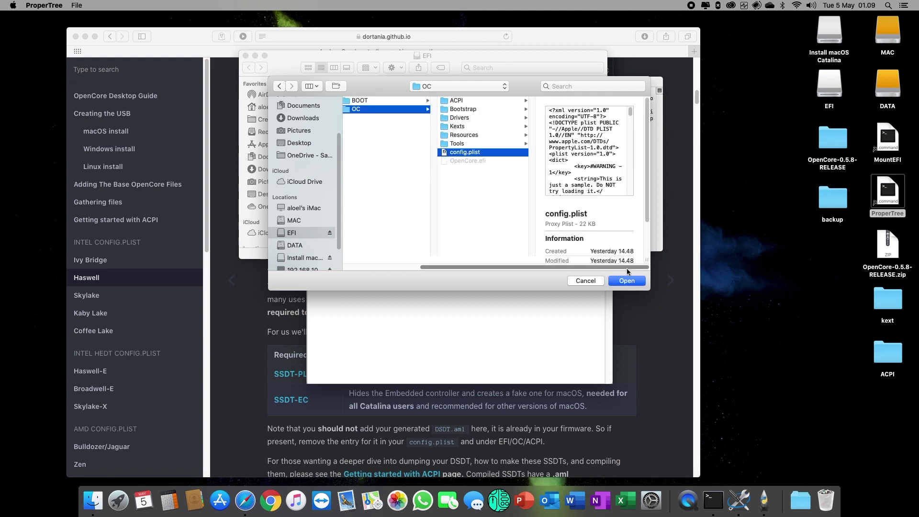
{"action": "left_click", "coordinate": [627, 281]}
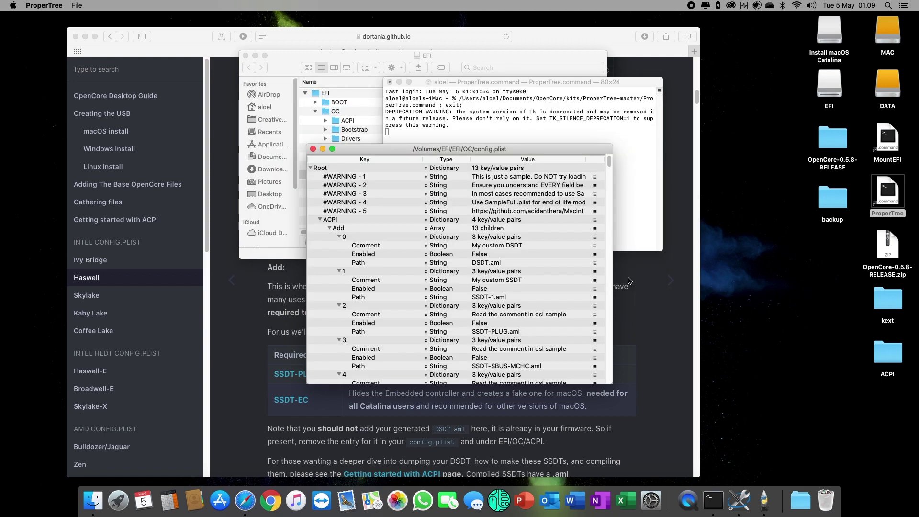
- Remove the five #WARNING entries, #WARNING - 1 to #WARNING - 5, from the Root dictionary of config.plist
{"action": "left_click", "coordinate": [369, 177]}
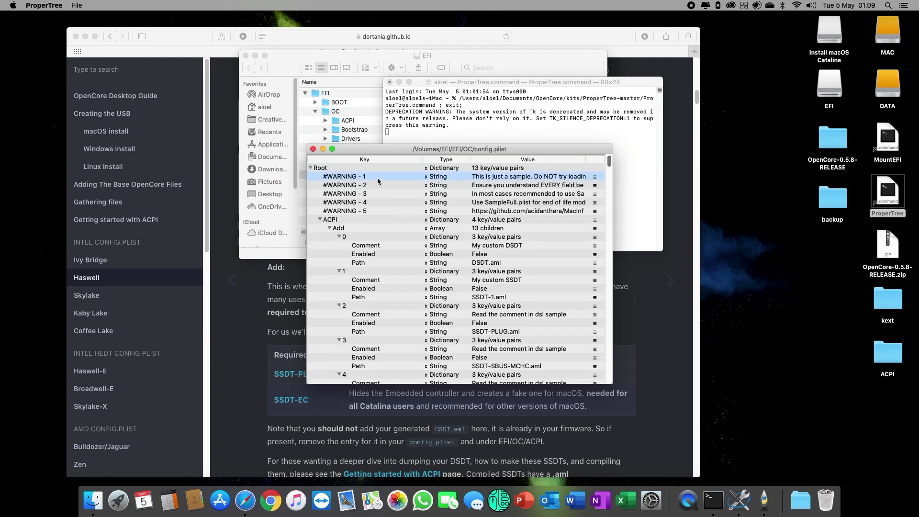
{"action": "right_click", "coordinate": [377, 181]}
{"action": "left_click", "coordinate": [389, 212]}
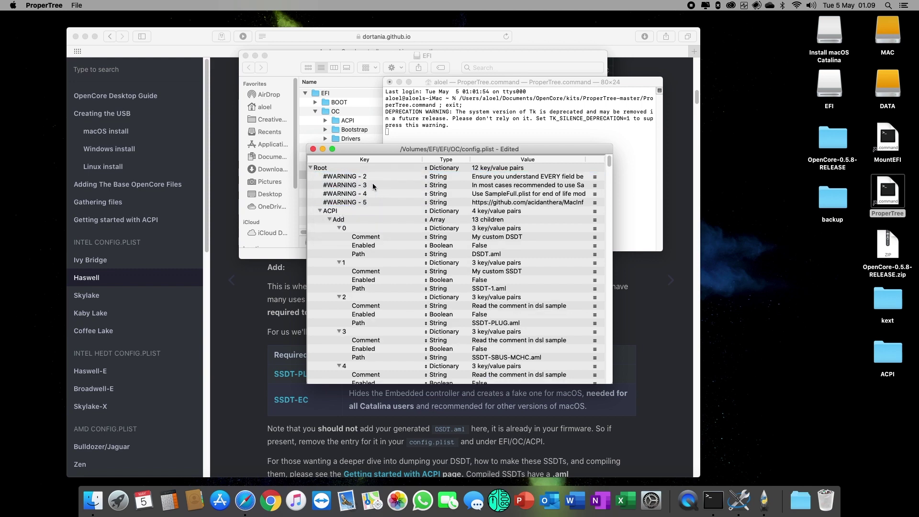
{"action": "right_click", "coordinate": [373, 175]}
{"action": "left_click", "coordinate": [386, 204]}
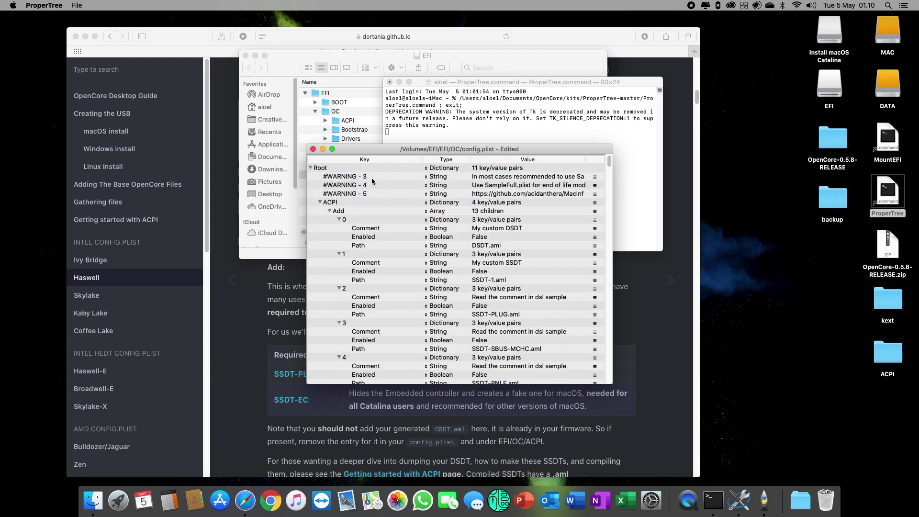
{"action": "right_click", "coordinate": [371, 177]}
{"action": "left_click", "coordinate": [382, 206]}
{"action": "right_click", "coordinate": [371, 175]}
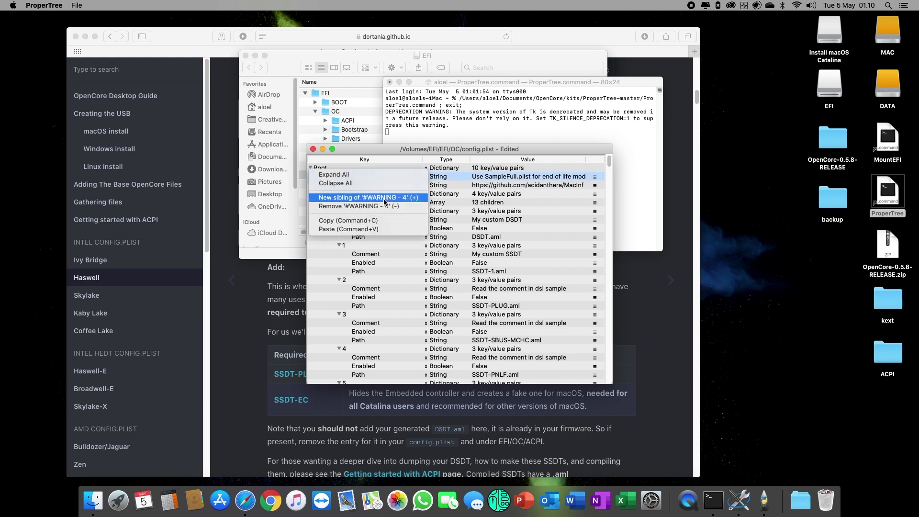
{"action": "left_click", "coordinate": [384, 204]}
{"action": "right_click", "coordinate": [375, 175]}
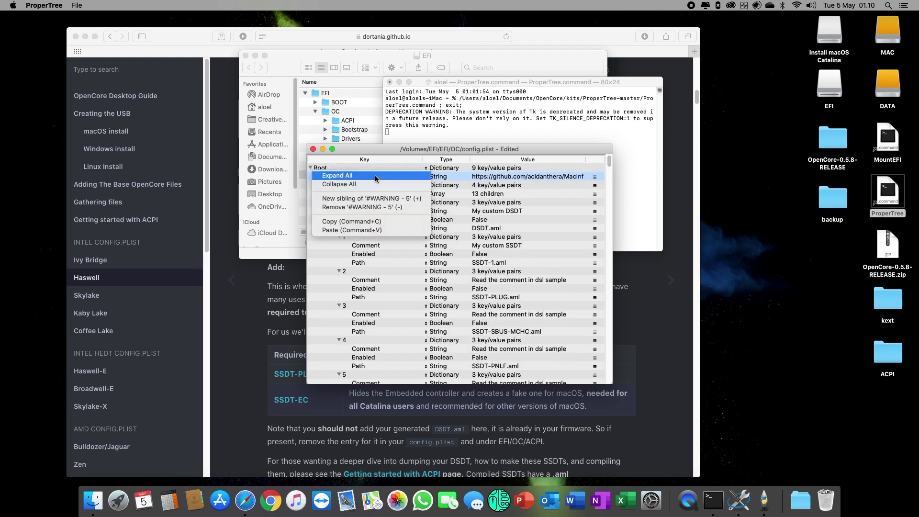
{"action": "left_click", "coordinate": [386, 207]}
- Minimize the ProperTree Terminal window and move the config.plist window clear of the Finder file list
{"action": "left_click_drag", "start_coordinate": [427, 85], "coordinate": [622, 85]}
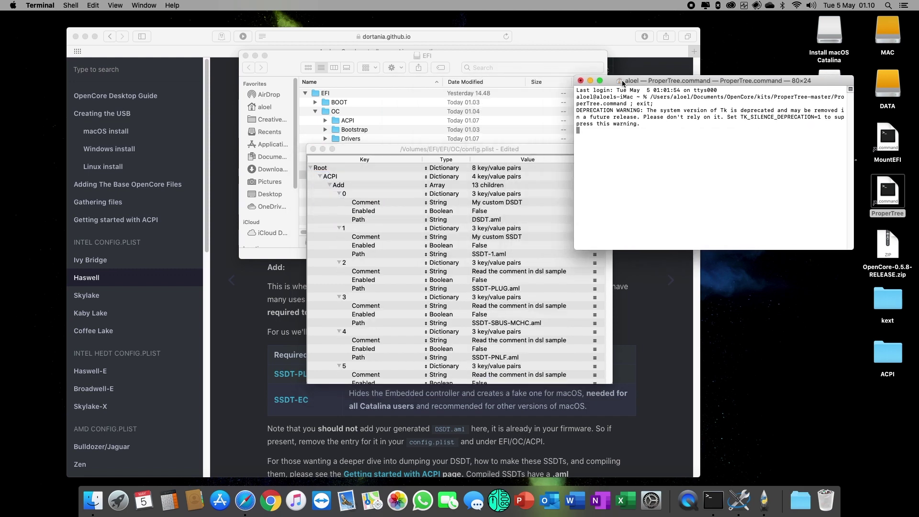
{"action": "left_click", "coordinate": [594, 82]}
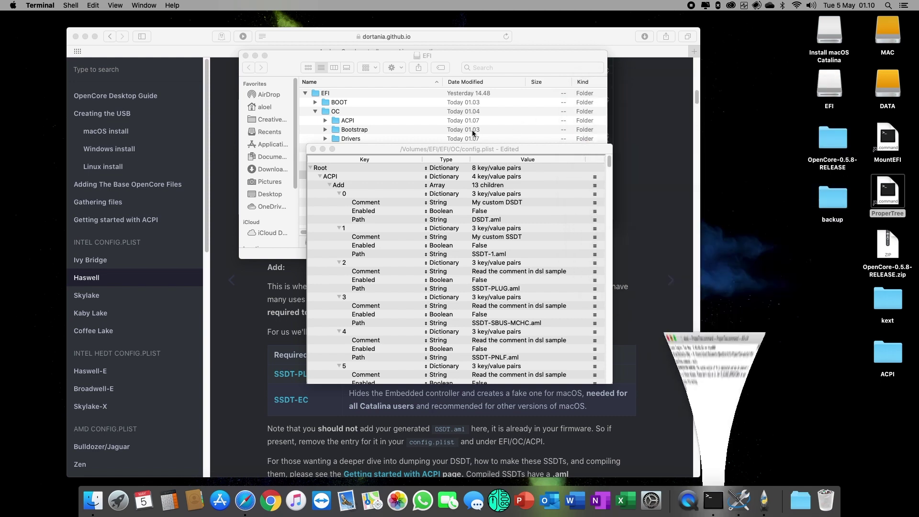
{"action": "left_click_drag", "start_coordinate": [383, 147], "coordinate": [480, 63]}
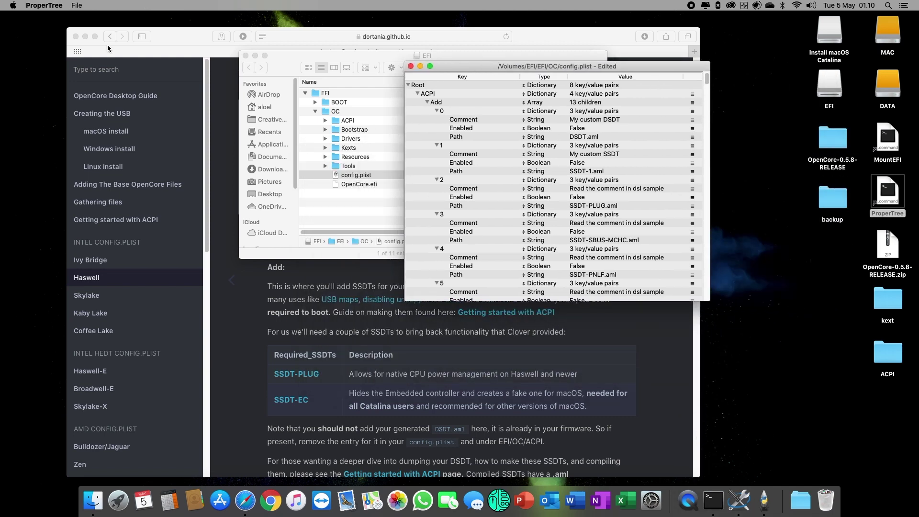
- Run an OC Snapshot on config.plist using the OC folder inside EFI on the EFI volume
{"action": "left_click", "coordinate": [76, 6]}
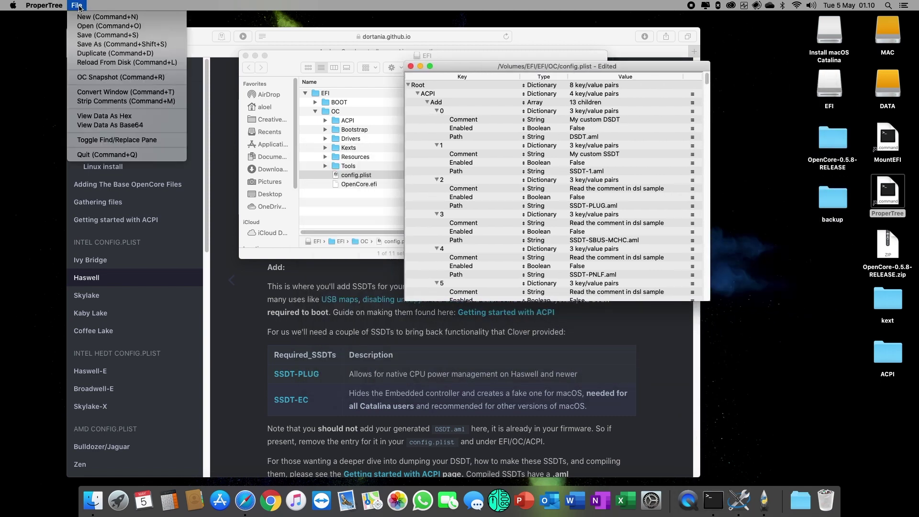
{"action": "left_click", "coordinate": [115, 77]}
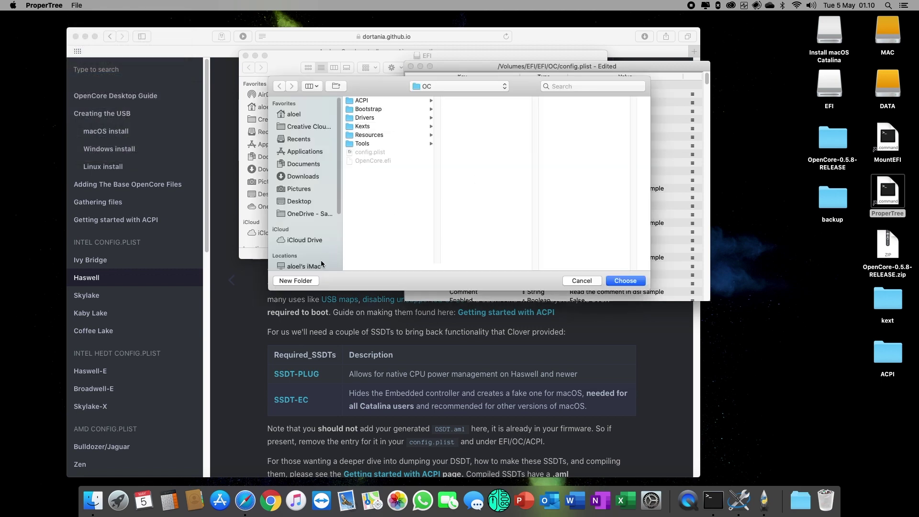
{"action": "scroll", "coordinate": [325, 221], "scroll_direction": "down", "scroll_amount": 3}
{"action": "left_click", "coordinate": [305, 215]}
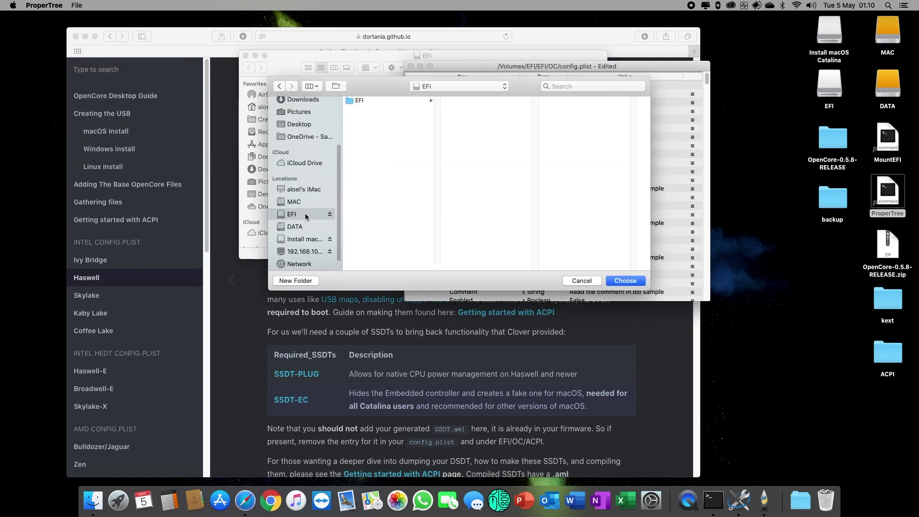
{"action": "left_click", "coordinate": [403, 103]}
{"action": "left_click", "coordinate": [486, 110]}
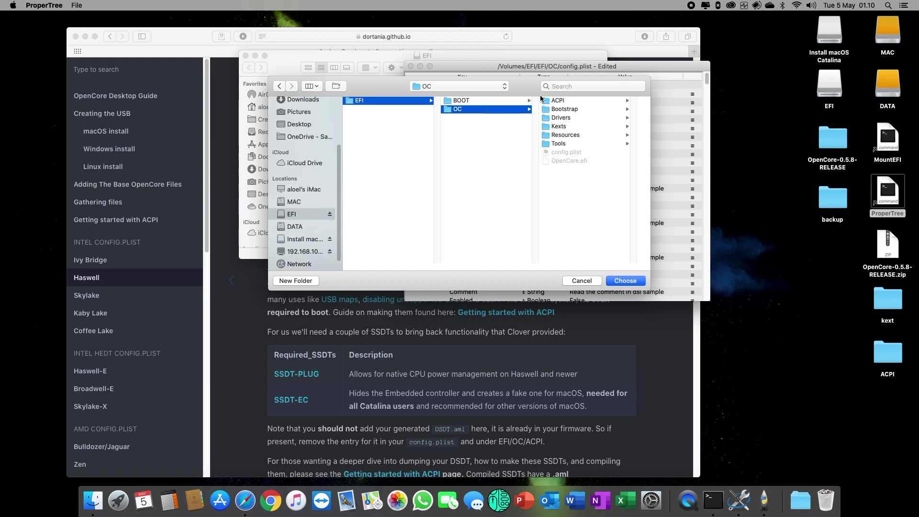
{"action": "left_click", "coordinate": [631, 284]}
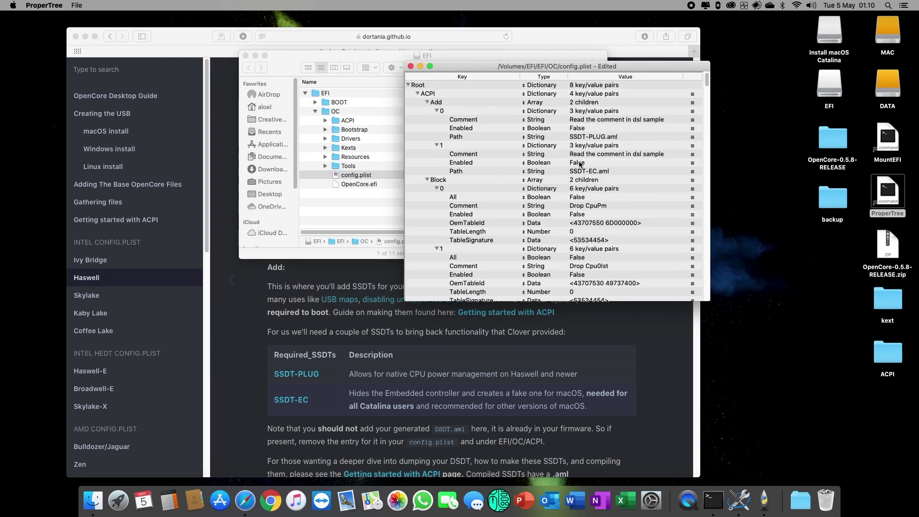
- Set Enabled to True for SSDT-PLUG.aml and SSDT-EC.aml under ACPI > Add
{"action": "left_click", "coordinate": [592, 128]}
{"action": "left_click", "coordinate": [594, 129]}
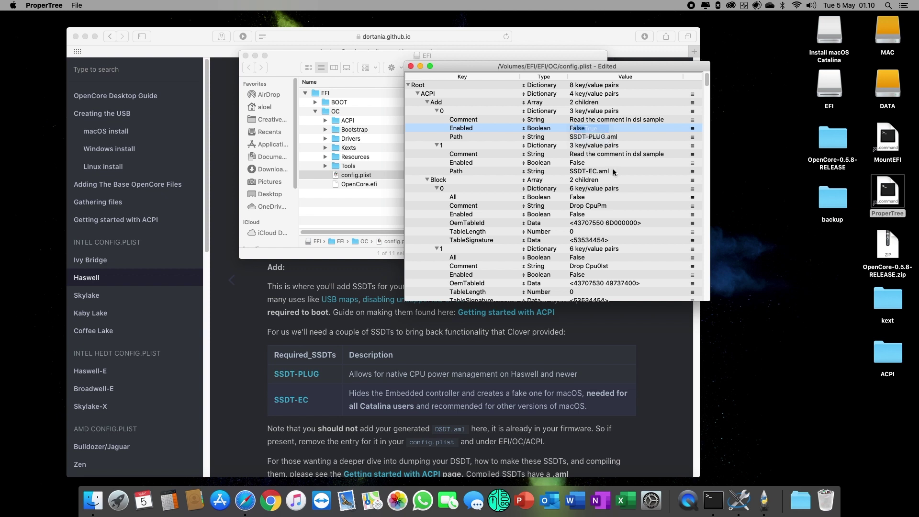
{"action": "left_click", "coordinate": [585, 163]}
{"action": "left_click", "coordinate": [591, 165]}
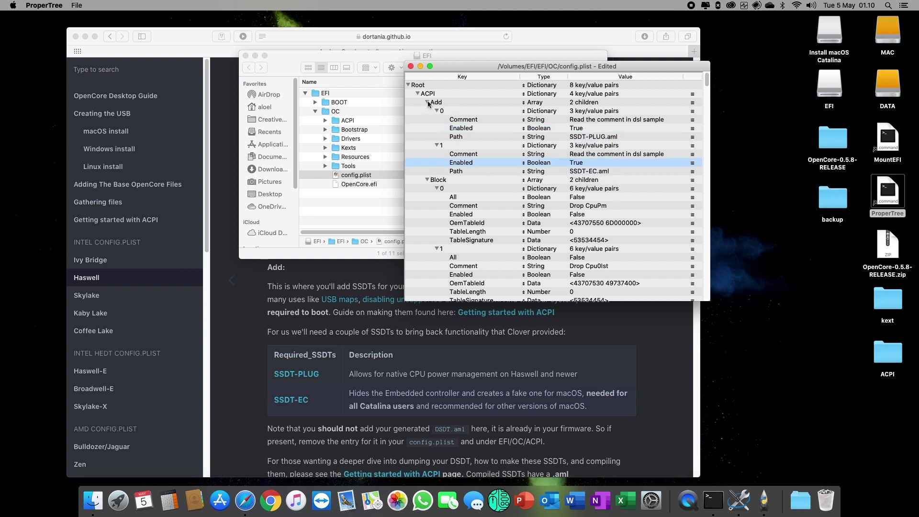
- Minimize the EFI Finder window, narrow the Safari guide window, and place the config.plist window beside it
{"action": "left_click", "coordinate": [255, 56]}
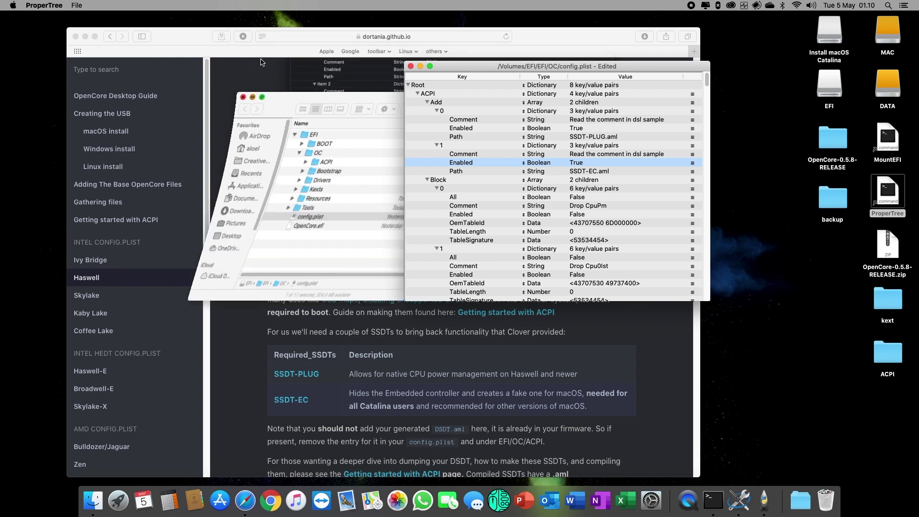
{"action": "left_click", "coordinate": [343, 274]}
{"action": "scroll", "coordinate": [368, 283], "scroll_direction": "down", "scroll_amount": 5}
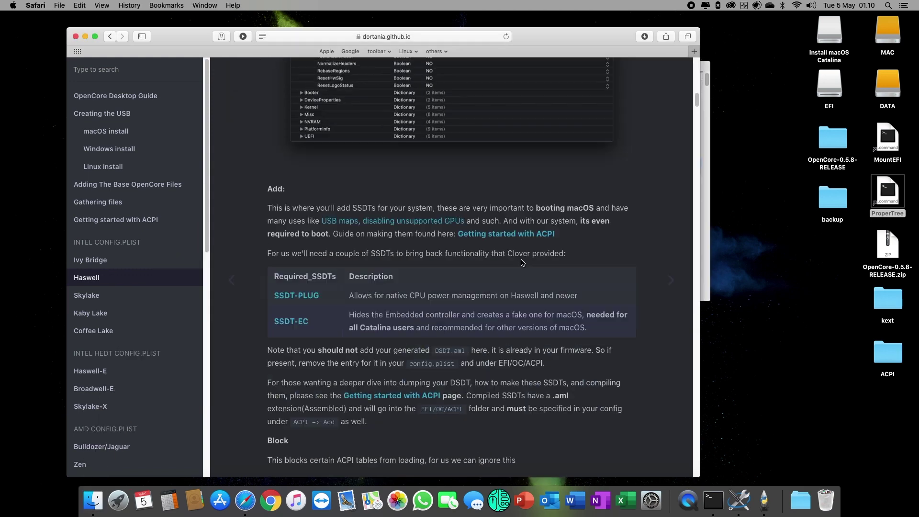
{"action": "left_click_drag", "start_coordinate": [702, 118], "coordinate": [498, 127]}
{"action": "left_click_drag", "start_coordinate": [577, 64], "coordinate": [691, 61]}
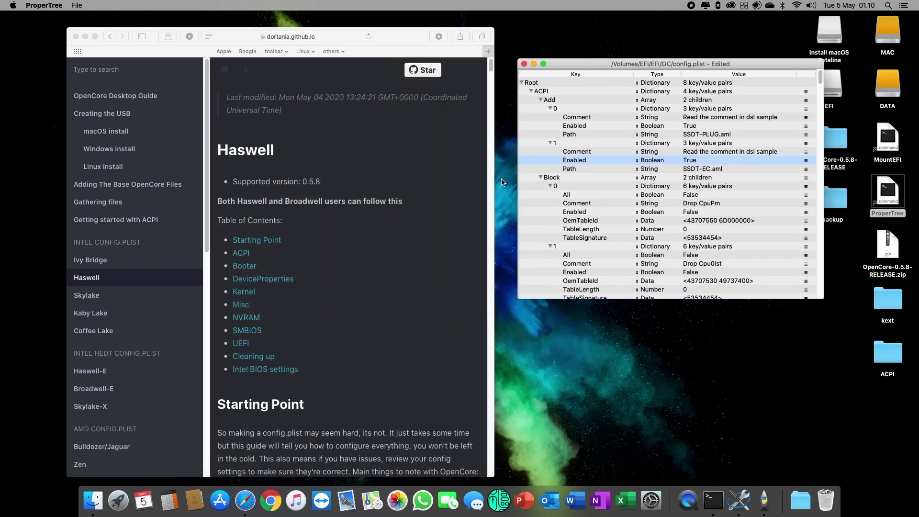
- Review the Haswell guide's ACPI Add, Block and Patch notes and collapse those three arrays in config.plist
{"action": "scroll", "coordinate": [437, 199], "scroll_direction": "down", "scroll_amount": 20}
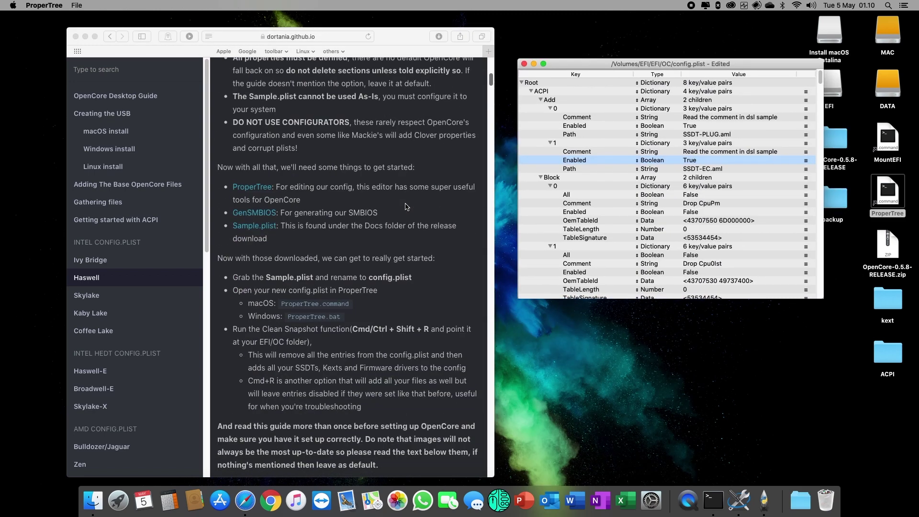
{"action": "scroll", "coordinate": [407, 206], "scroll_direction": "down", "scroll_amount": 10}
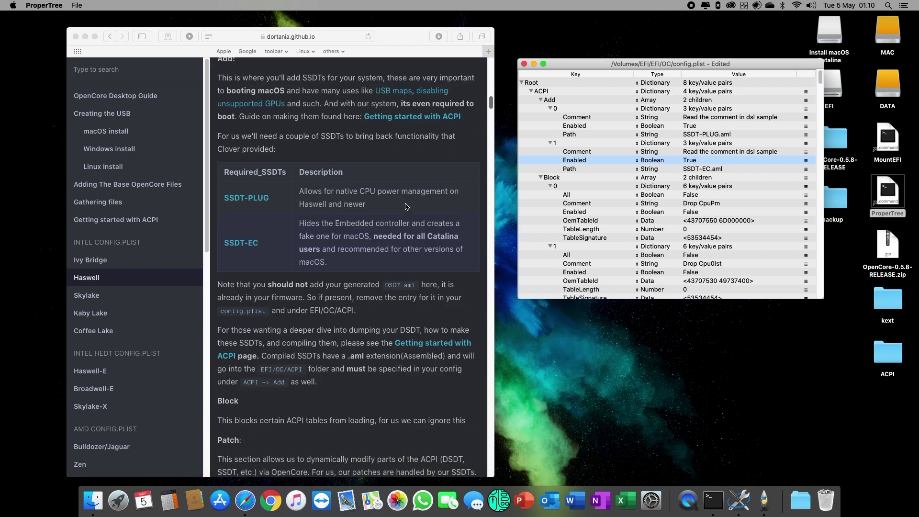
{"action": "scroll", "coordinate": [348, 238], "scroll_direction": "down", "scroll_amount": 10}
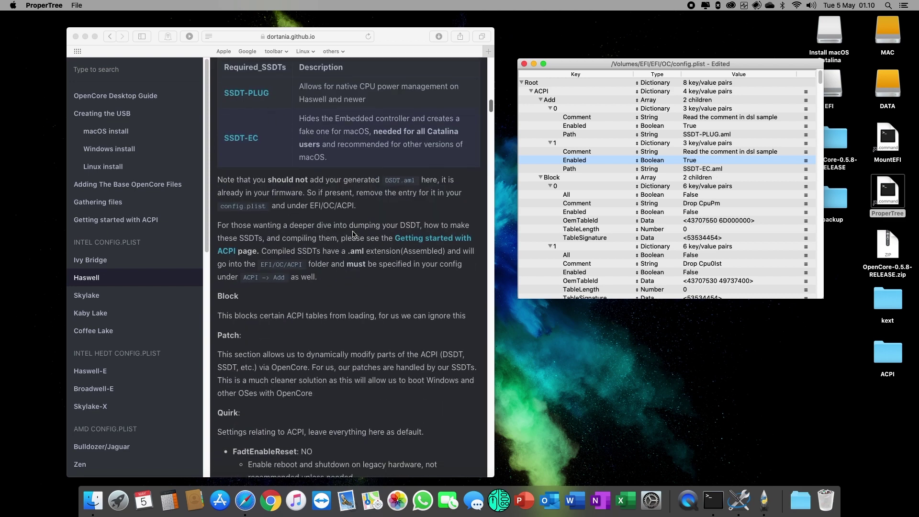
{"action": "scroll", "coordinate": [353, 234], "scroll_direction": "down", "scroll_amount": 4}
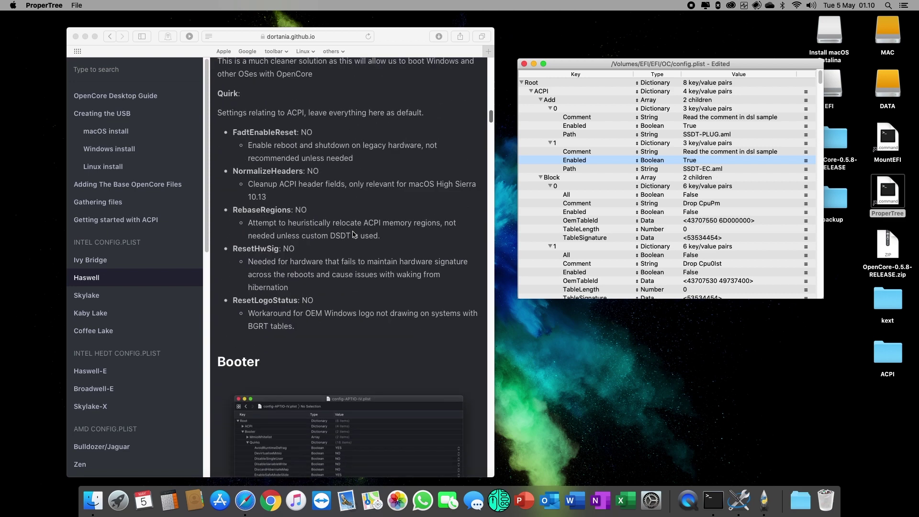
{"action": "scroll", "coordinate": [354, 234], "scroll_direction": "up", "scroll_amount": 3}
{"action": "scroll", "coordinate": [379, 186], "scroll_direction": "up", "scroll_amount": 2}
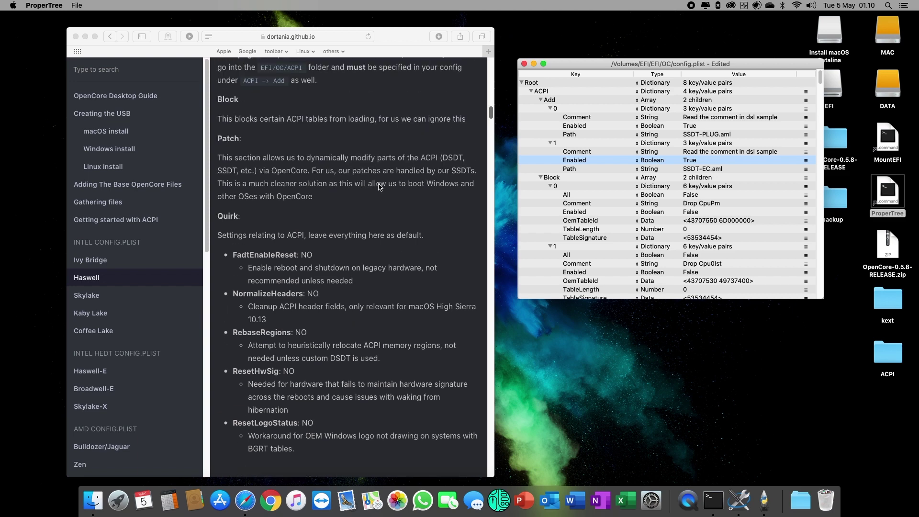
{"action": "left_click", "coordinate": [541, 99]}
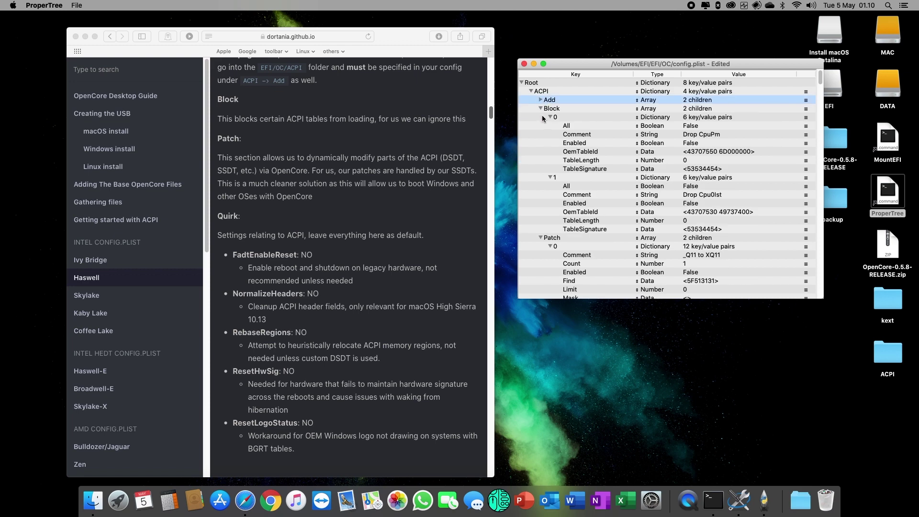
{"action": "left_click", "coordinate": [541, 109]}
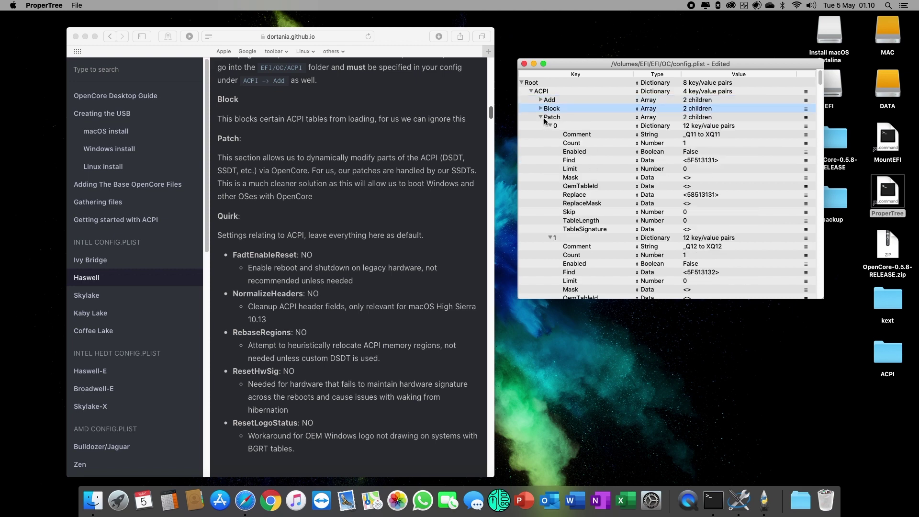
{"action": "left_click", "coordinate": [541, 116]}
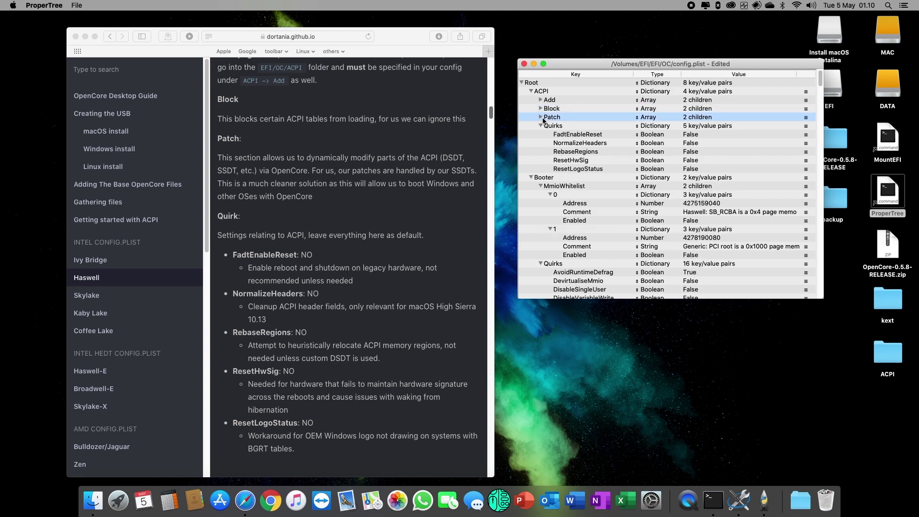
- Compare the ACPI Quirks values with the guide, and collapse Quirks and the whole ACPI section
{"action": "left_click", "coordinate": [556, 127]}
{"action": "scroll", "coordinate": [388, 259], "scroll_direction": "down", "scroll_amount": 2}
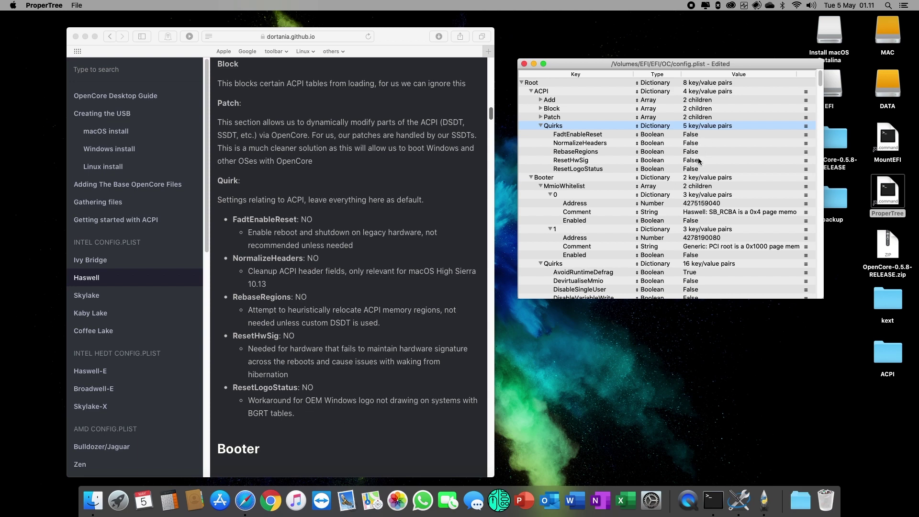
{"action": "left_click", "coordinate": [540, 126]}
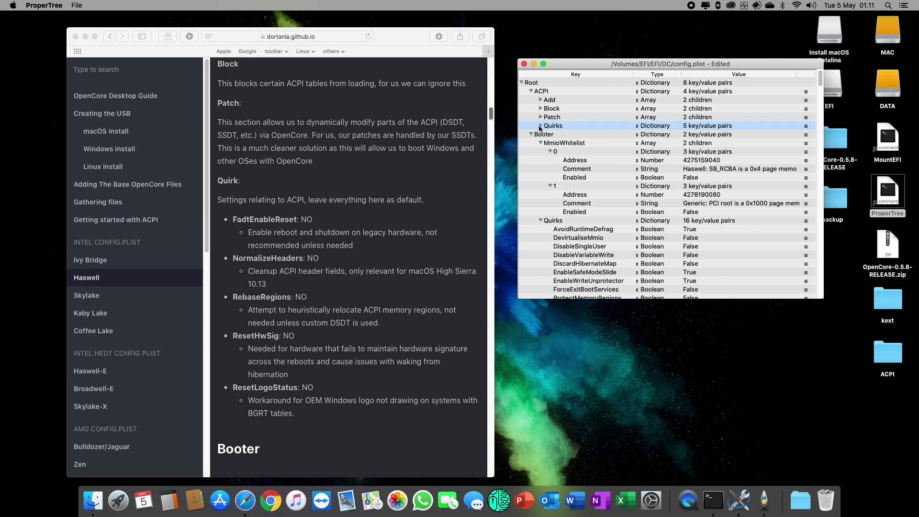
{"action": "left_click", "coordinate": [532, 91]}
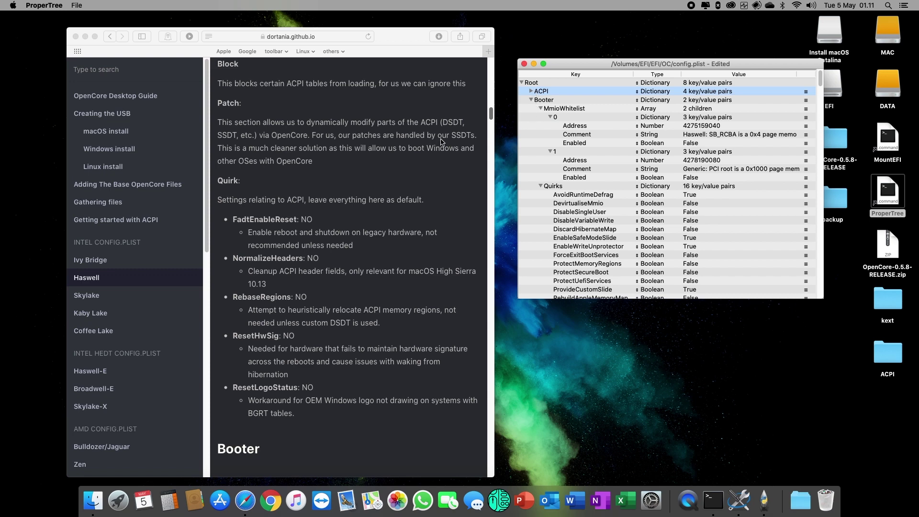
- Set RebuildAppleMemoryMap to True under Booter > Quirks in config.plist, following the Haswell guide's Booter section
{"action": "scroll", "coordinate": [382, 188], "scroll_direction": "down", "scroll_amount": 10}
{"action": "scroll", "coordinate": [383, 188], "scroll_direction": "down", "scroll_amount": 8}
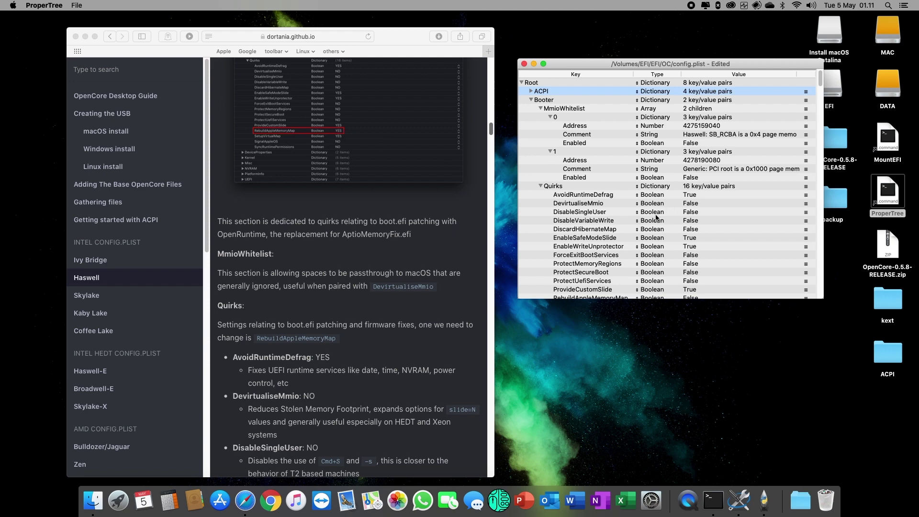
{"action": "scroll", "coordinate": [657, 218], "scroll_direction": "down", "scroll_amount": 4}
{"action": "left_click", "coordinate": [583, 196]}
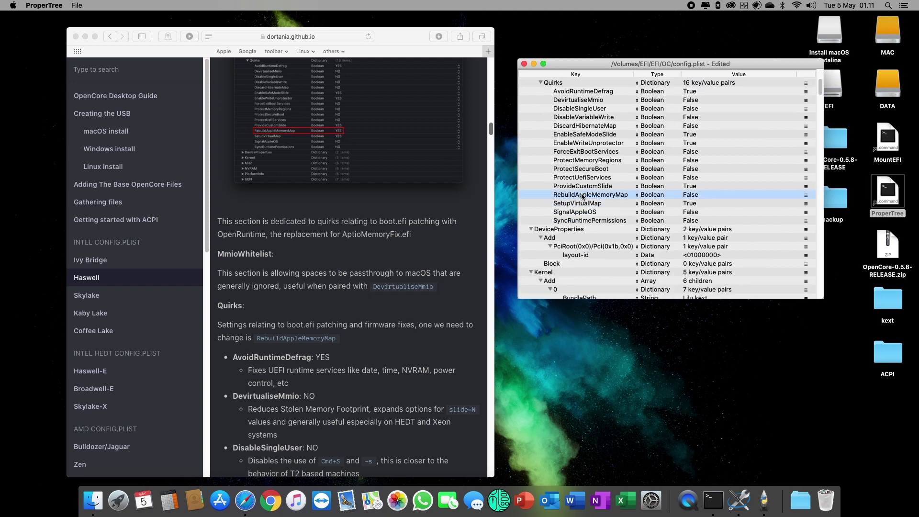
{"action": "left_click", "coordinate": [691, 195]}
{"action": "left_click", "coordinate": [689, 189]}
- Compare the remaining Booter > Quirks values in config.plist with the Haswell guide's list, from AvoidRuntimeDefrag through SyncRuntimePermissions
{"action": "scroll", "coordinate": [586, 152], "scroll_direction": "up", "scroll_amount": 1}
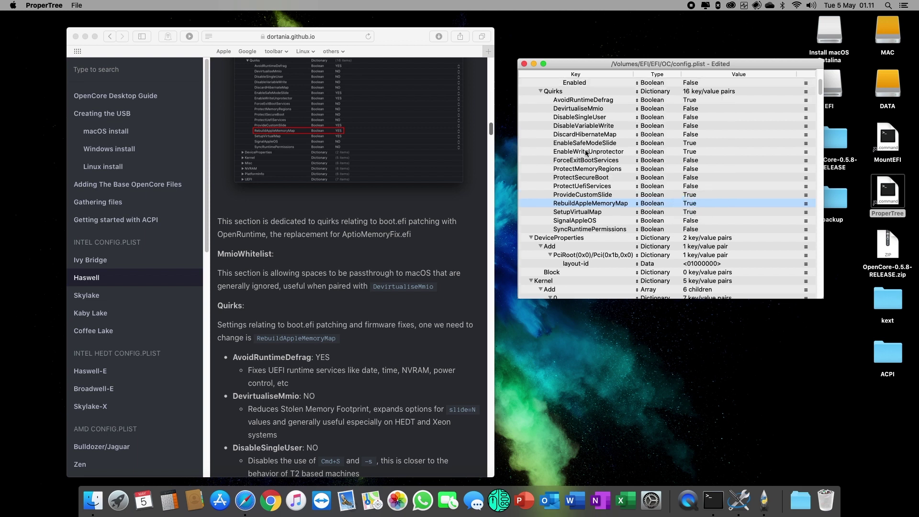
{"action": "scroll", "coordinate": [586, 152], "scroll_direction": "up", "scroll_amount": 1}
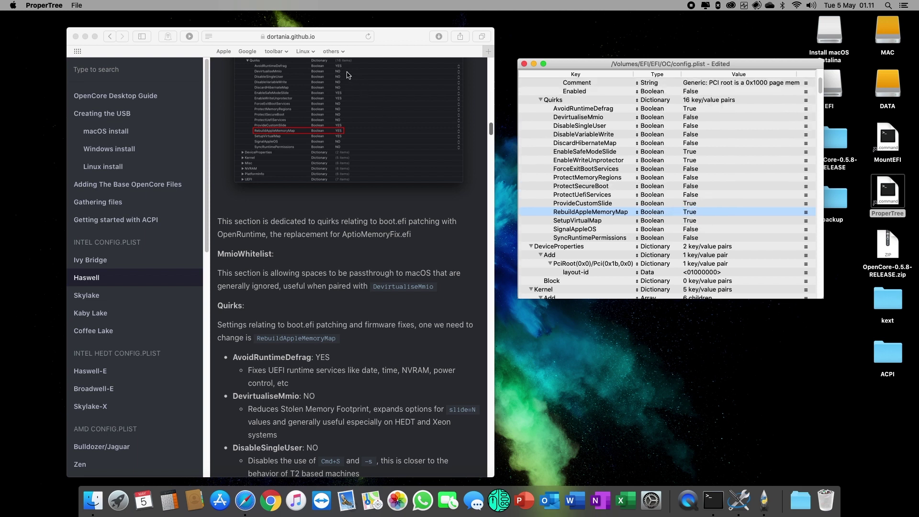
{"action": "scroll", "coordinate": [378, 224], "scroll_direction": "down", "scroll_amount": 3}
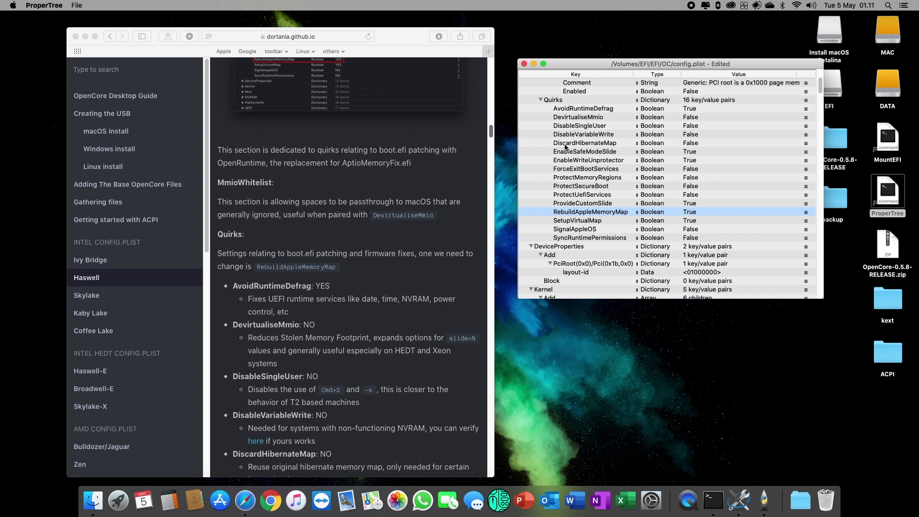
{"action": "scroll", "coordinate": [360, 167], "scroll_direction": "down", "scroll_amount": 4}
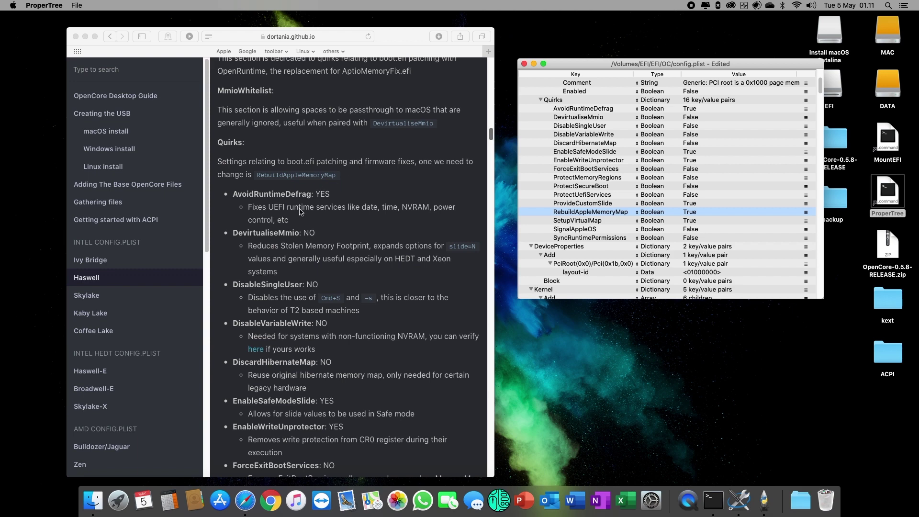
{"action": "scroll", "coordinate": [376, 236], "scroll_direction": "down", "scroll_amount": 5}
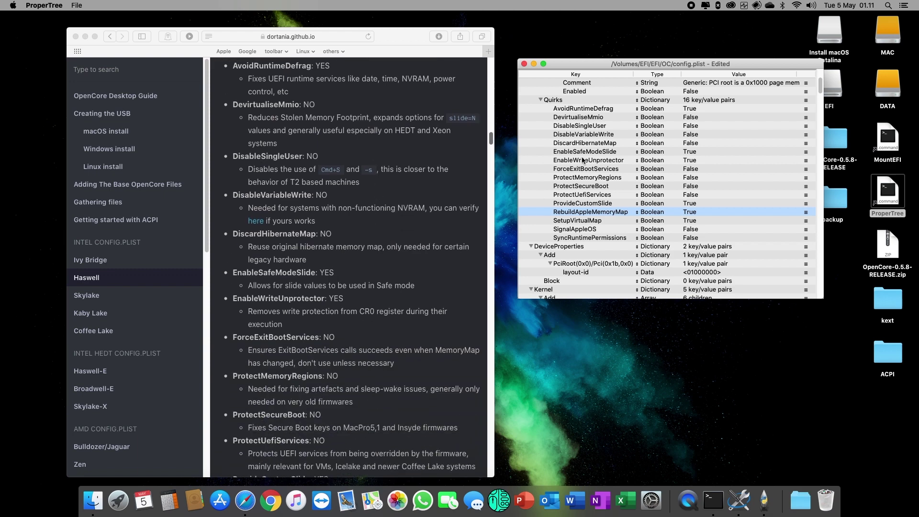
{"action": "left_click", "coordinate": [600, 151]}
{"action": "left_click", "coordinate": [601, 160]}
{"action": "left_click", "coordinate": [602, 151]}
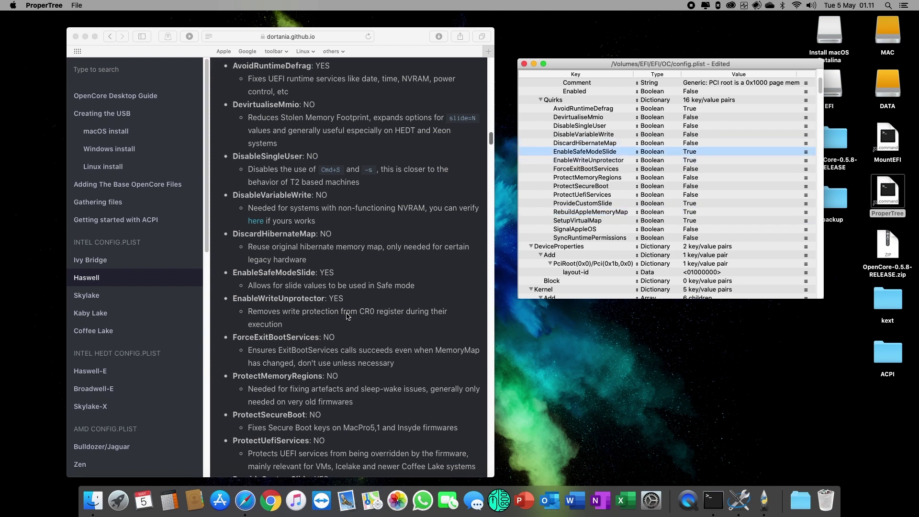
{"action": "scroll", "coordinate": [348, 316], "scroll_direction": "down", "scroll_amount": 5}
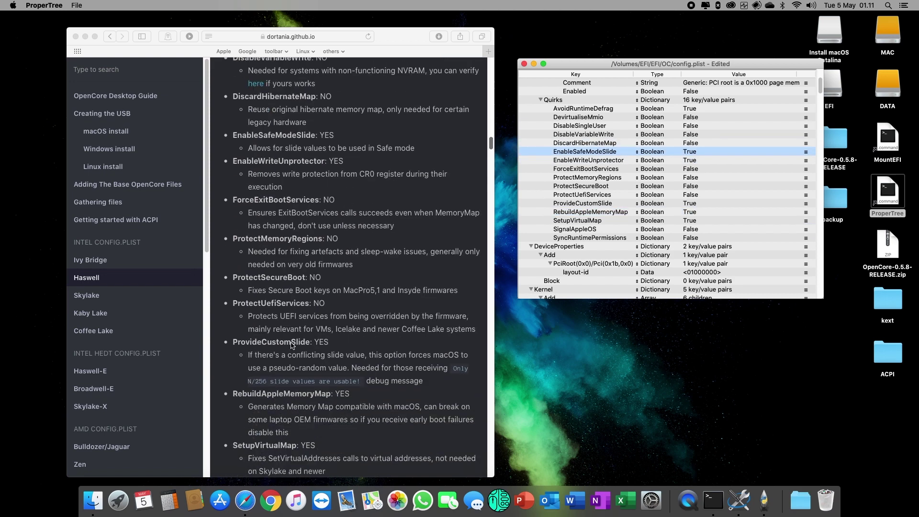
{"action": "left_click", "coordinate": [600, 205]}
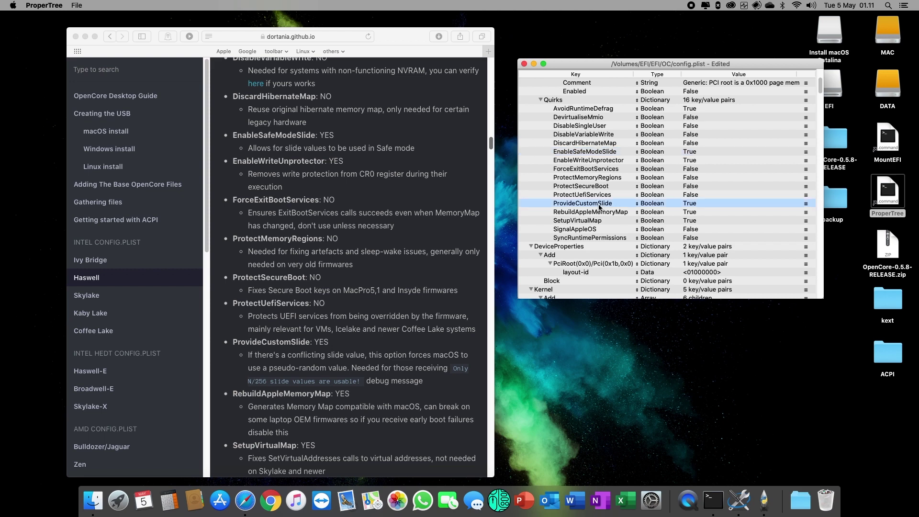
{"action": "scroll", "coordinate": [376, 327], "scroll_direction": "down", "scroll_amount": 2}
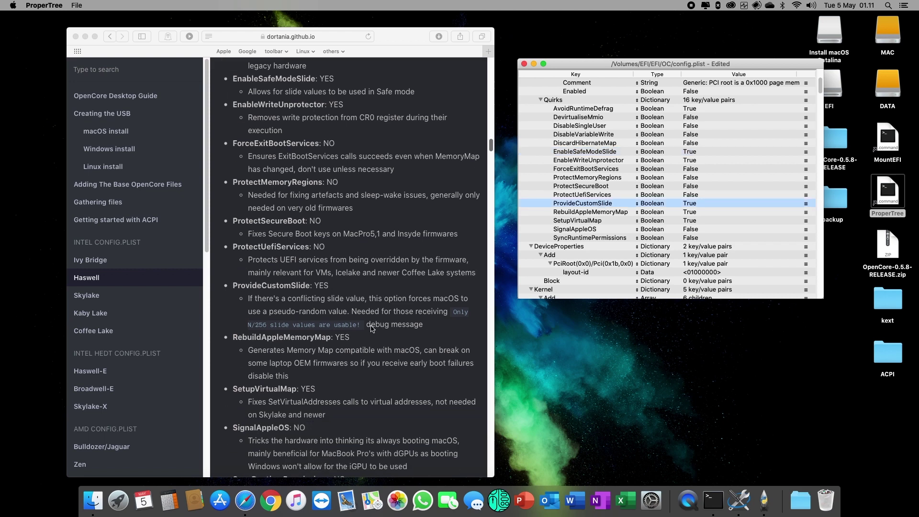
{"action": "left_click", "coordinate": [614, 214]}
{"action": "scroll", "coordinate": [426, 307], "scroll_direction": "down", "scroll_amount": 2}
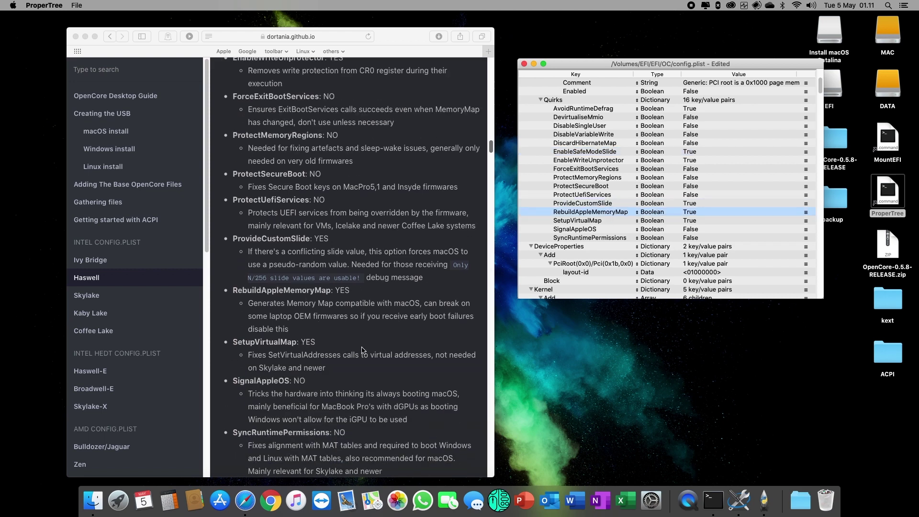
{"action": "scroll", "coordinate": [363, 350], "scroll_direction": "down", "scroll_amount": 3}
- Collapse Quirks, MmioWhitelist and the whole Booter section in config.plist
{"action": "left_click", "coordinate": [546, 100]}
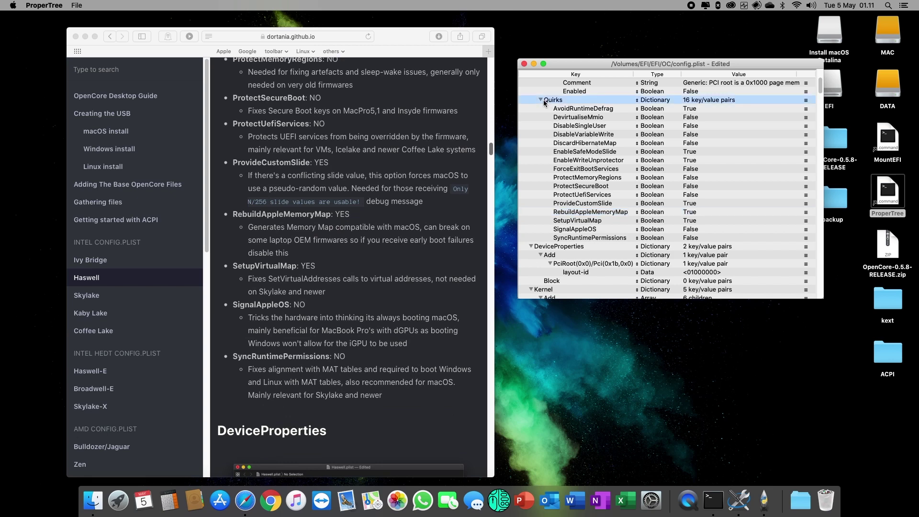
{"action": "left_click", "coordinate": [541, 100]}
{"action": "scroll", "coordinate": [552, 121], "scroll_direction": "up", "scroll_amount": 1}
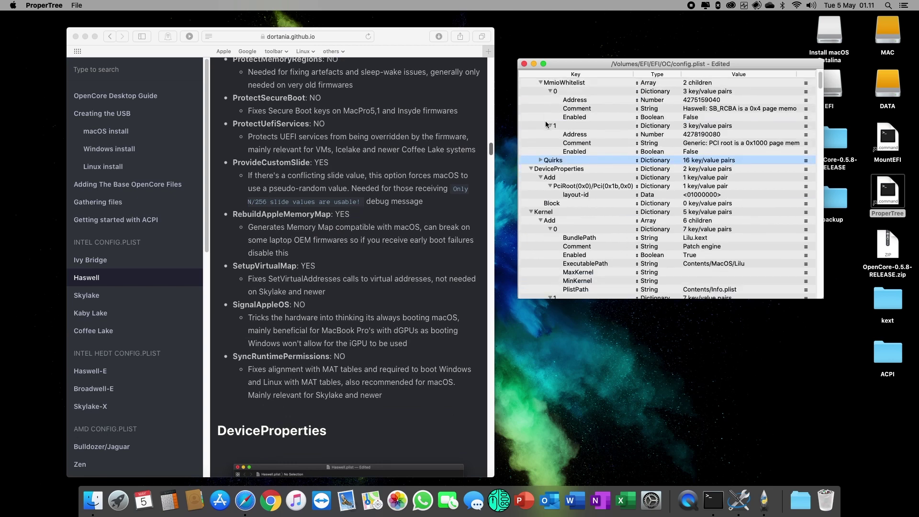
{"action": "left_click", "coordinate": [539, 102]}
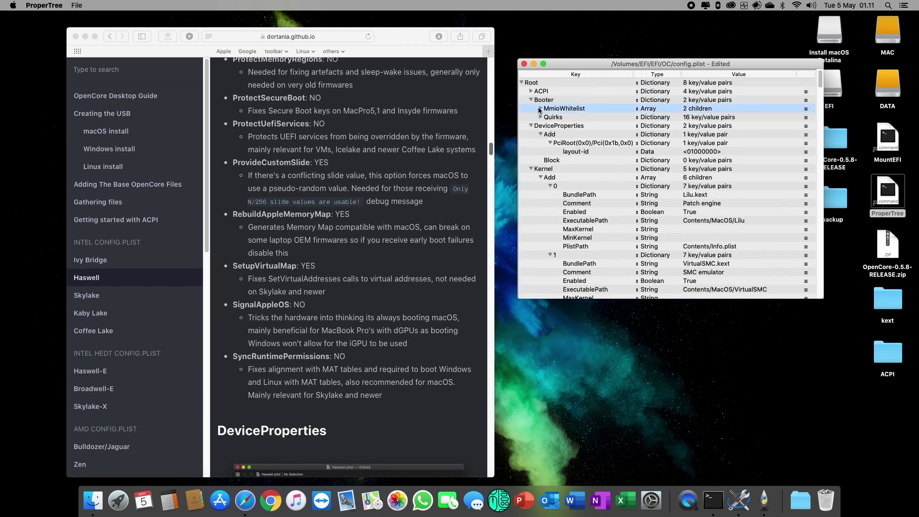
{"action": "left_click", "coordinate": [531, 100]}
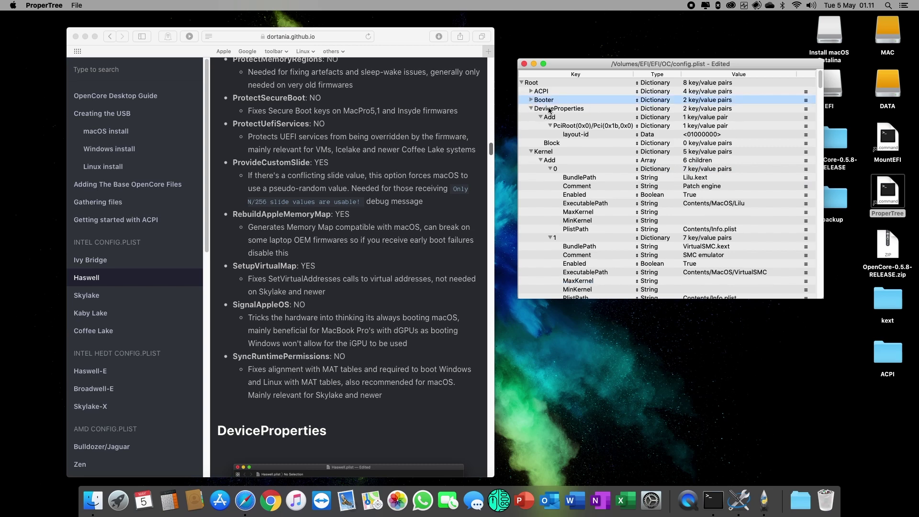
- Set layout-id to 07000000 for PciRoot(0x0)/Pci(0x1b,0x0) under DeviceProperties > Add
{"action": "left_click", "coordinate": [549, 110]}
{"action": "scroll", "coordinate": [333, 224], "scroll_direction": "down", "scroll_amount": 5}
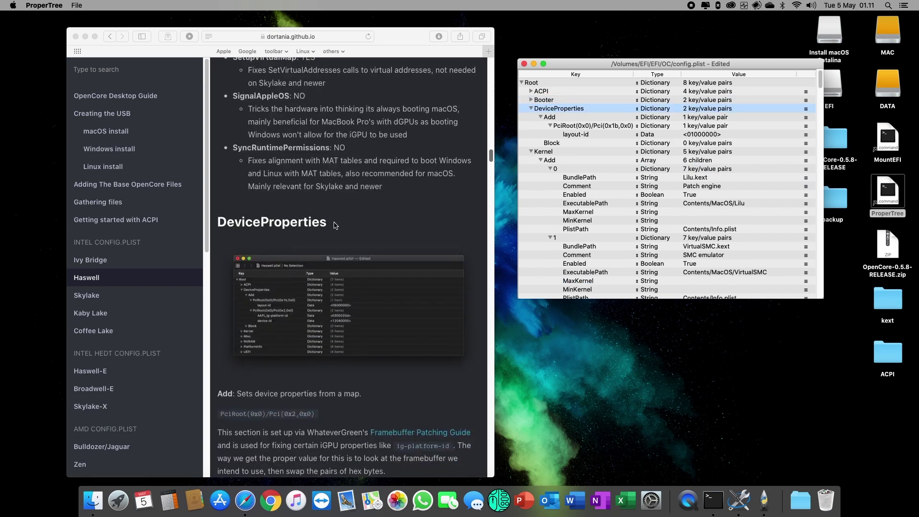
{"action": "scroll", "coordinate": [335, 225], "scroll_direction": "down", "scroll_amount": 5}
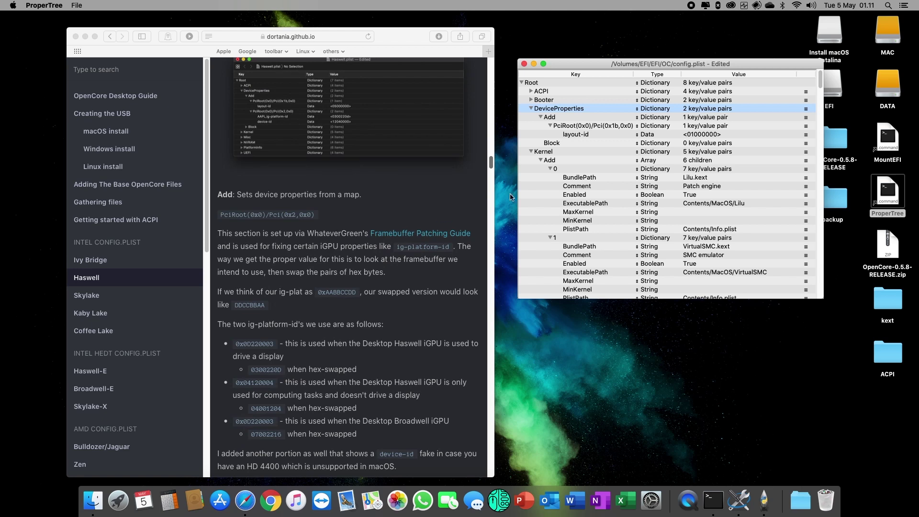
{"action": "double_click", "coordinate": [689, 135]}
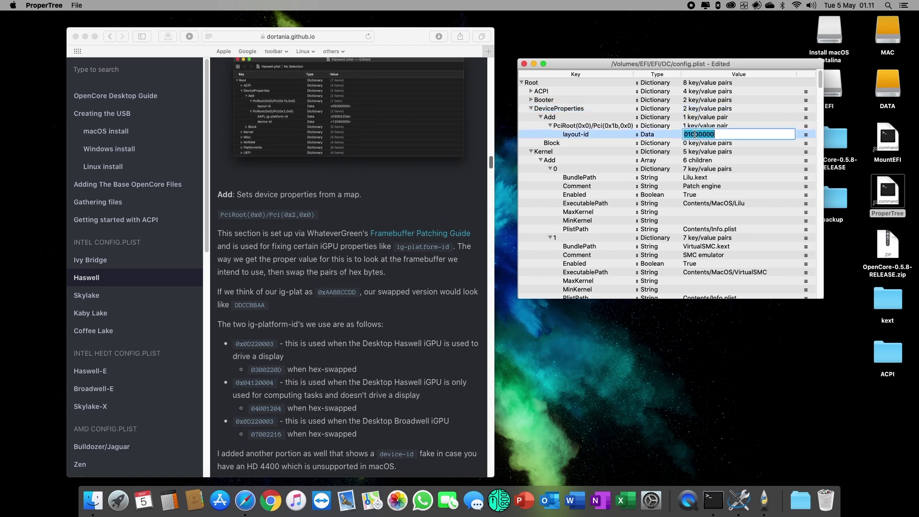
{"action": "type", "text": "7"}
{"action": "key", "text": "Return"}
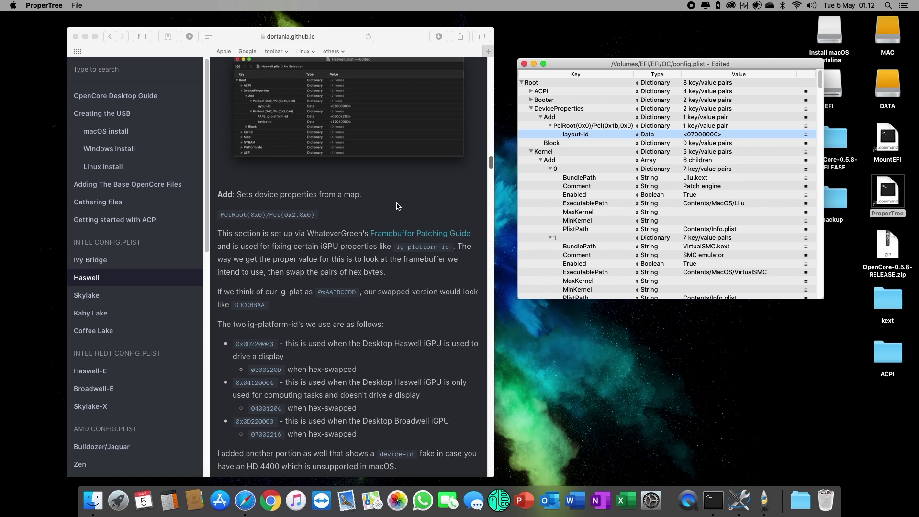
- Review the guide's ig-platform-id notes under DeviceProperties and copy the iGPU path PciRoot(0x0)/Pci(0x2,0x0)
{"action": "scroll", "coordinate": [407, 219], "scroll_direction": "down", "scroll_amount": 2}
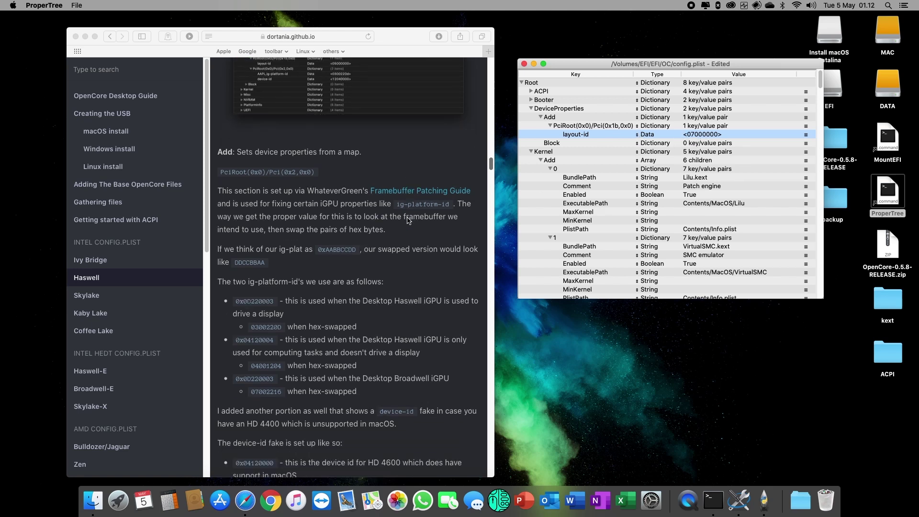
{"action": "scroll", "coordinate": [408, 220], "scroll_direction": "down", "scroll_amount": 3}
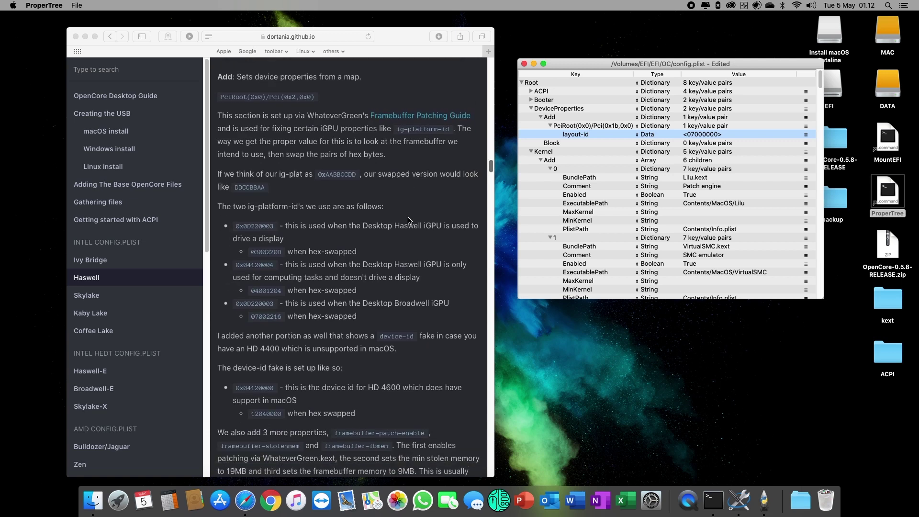
{"action": "scroll", "coordinate": [408, 220], "scroll_direction": "down", "scroll_amount": 4}
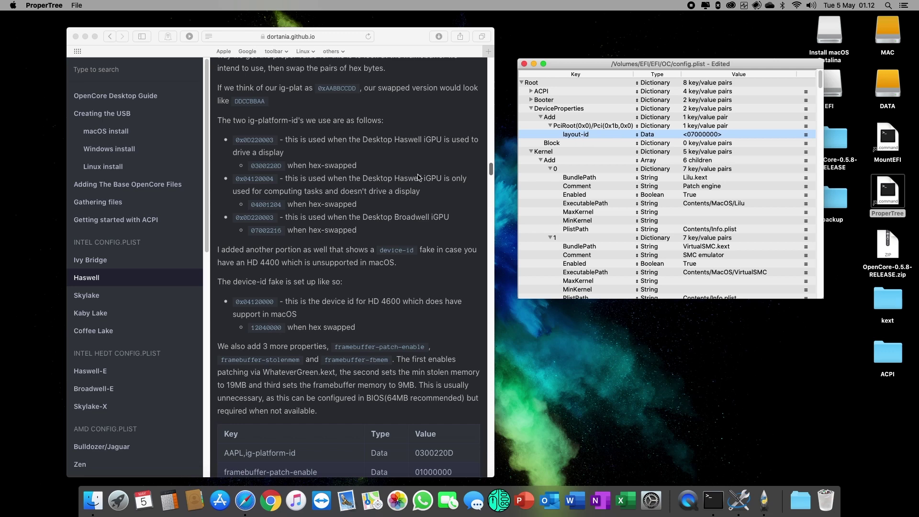
{"action": "scroll", "coordinate": [417, 175], "scroll_direction": "up", "scroll_amount": 10}
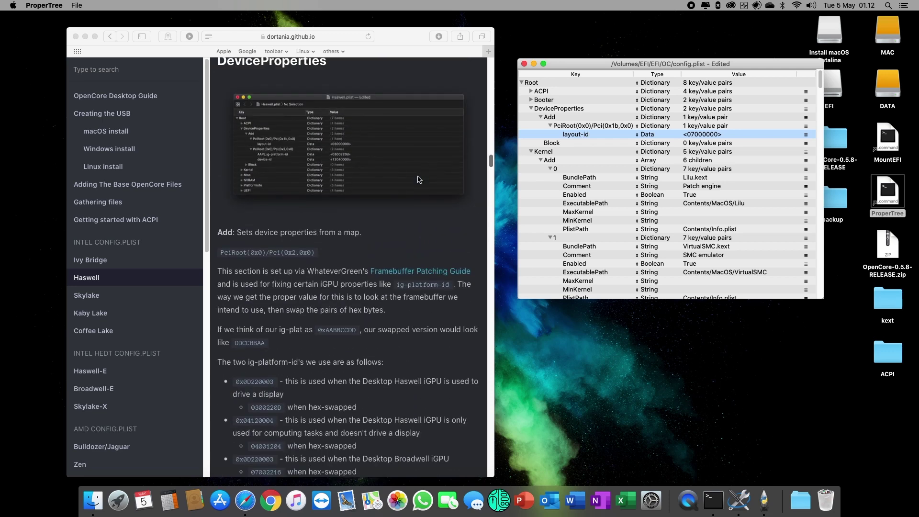
{"action": "left_click", "coordinate": [228, 254]}
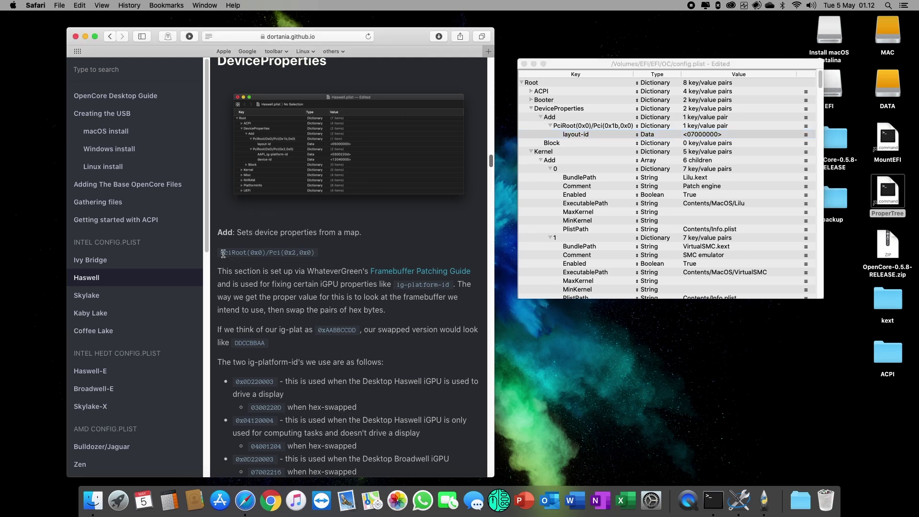
{"action": "left_click_drag", "start_coordinate": [221, 253], "coordinate": [318, 254]}
{"action": "right_click", "coordinate": [302, 255]}
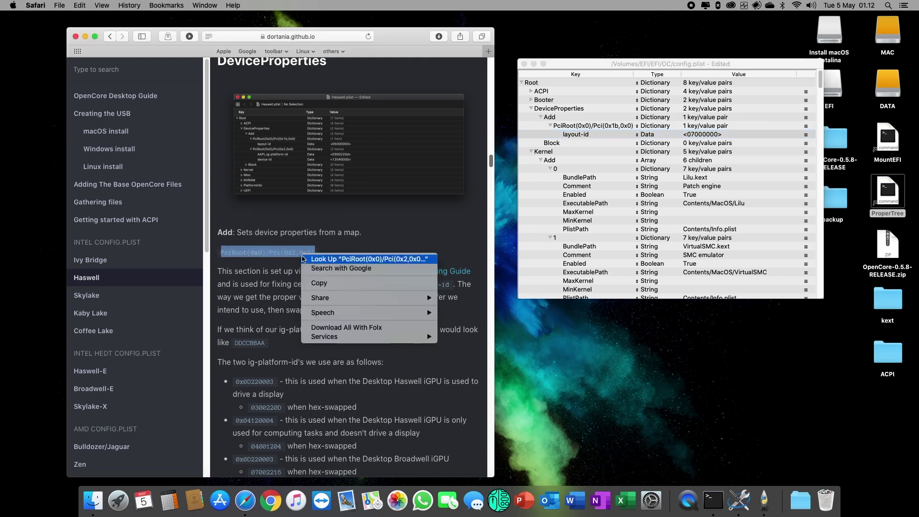
{"action": "left_click", "coordinate": [309, 282]}
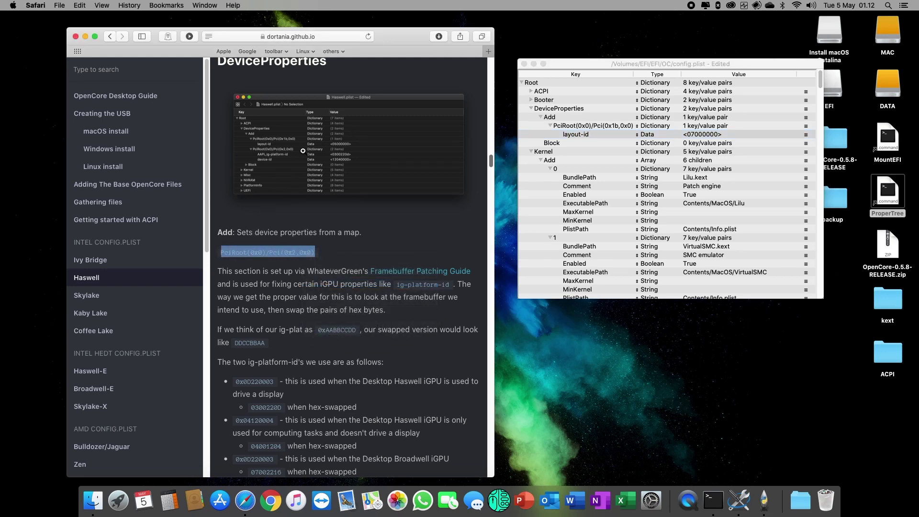
- Add a new child under DeviceProperties > Add and name it PciRoot(0x0)/Pci(0x2,0x0)
{"action": "left_click", "coordinate": [572, 126]}
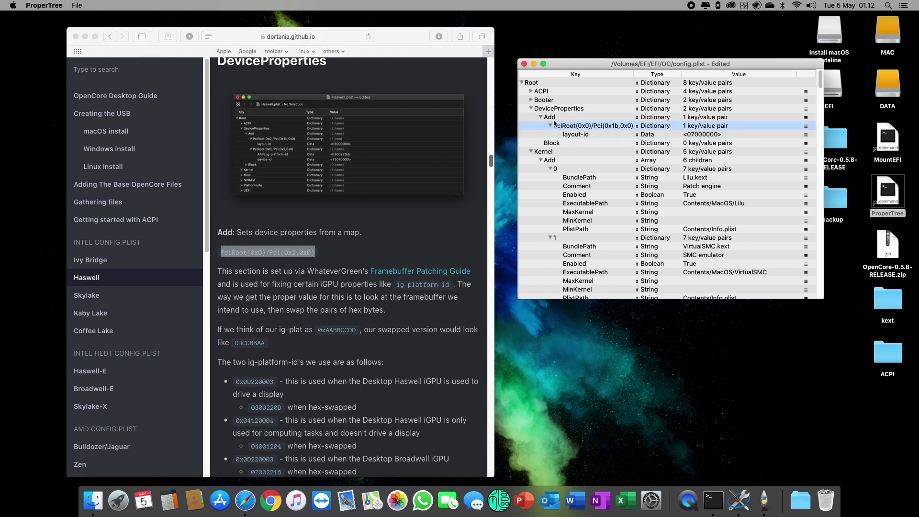
{"action": "right_click", "coordinate": [551, 117]}
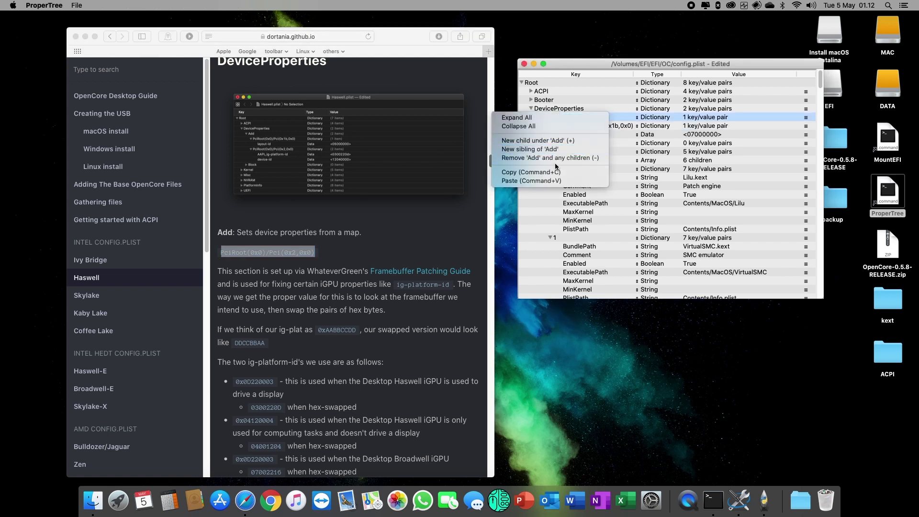
{"action": "left_click", "coordinate": [567, 141]}
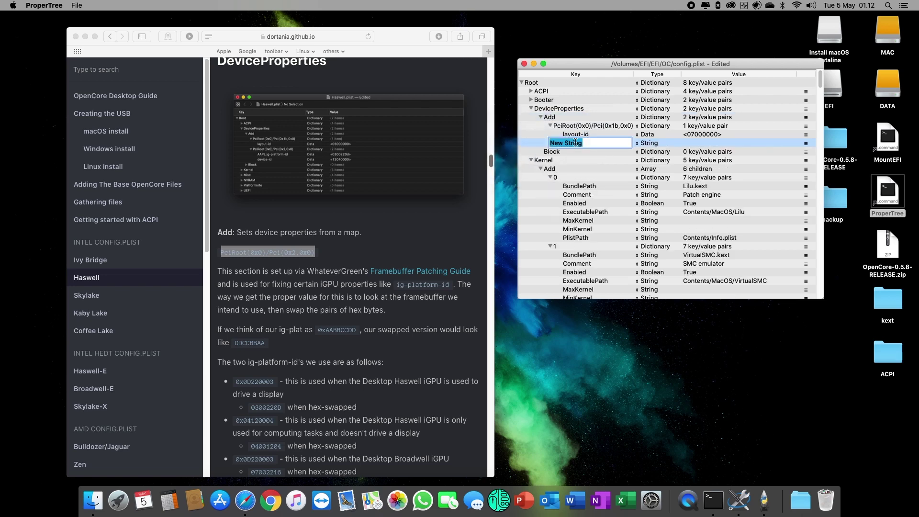
{"action": "key", "text": "super+v"}
{"action": "key", "text": "Return"}
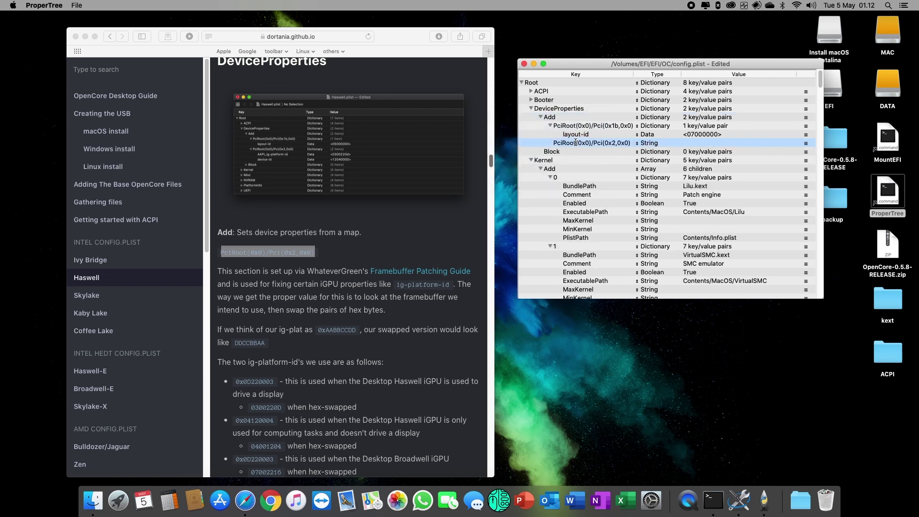
- Change the type of the PciRoot(0x0)/Pci(0x2,0x0) entry under DeviceProperties > Add to Dictionary
{"action": "left_click", "coordinate": [392, 250]}
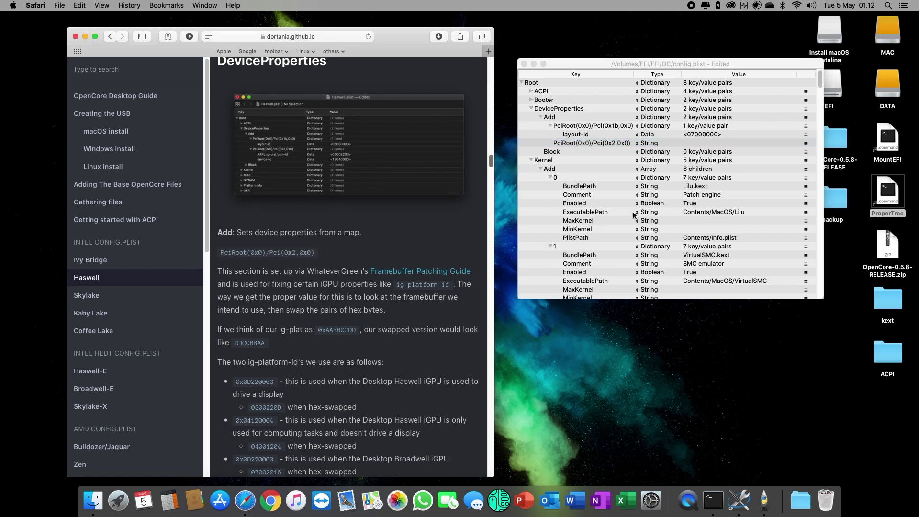
{"action": "left_click", "coordinate": [651, 143]}
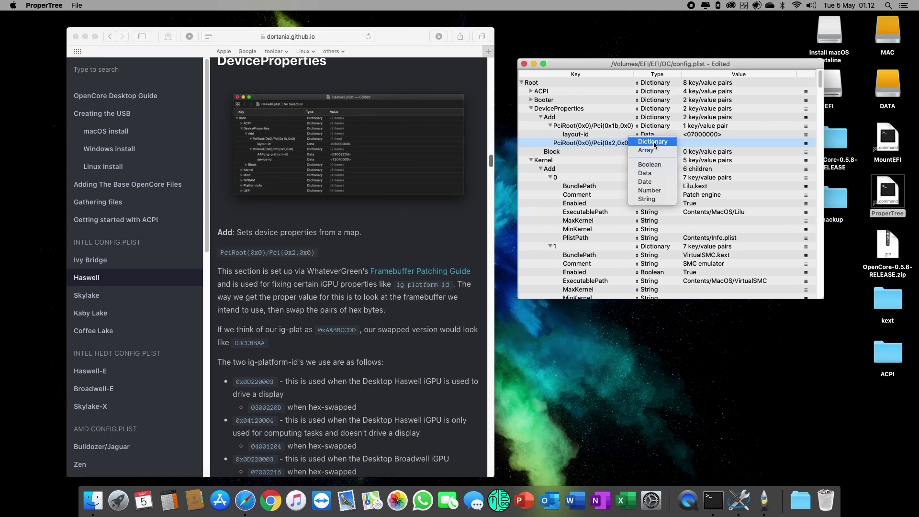
{"action": "left_click", "coordinate": [654, 143]}
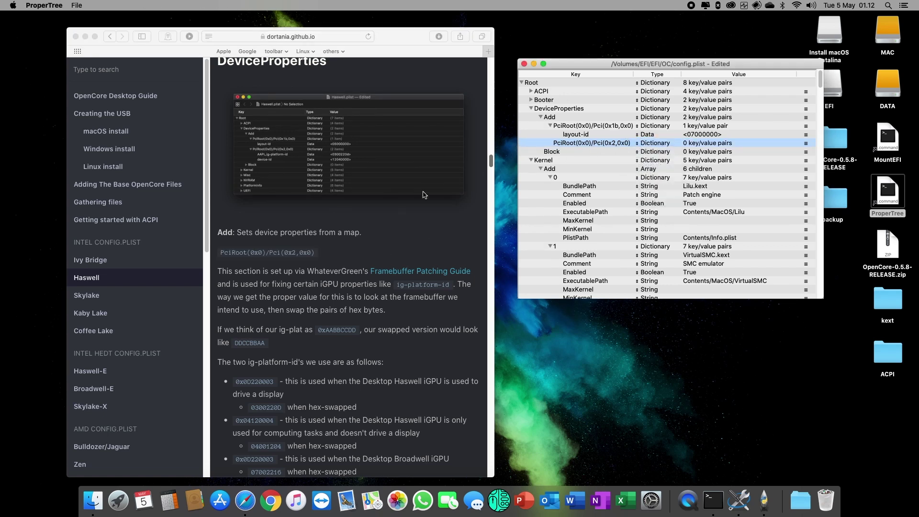
- Add a child entry named AAPL,ig-platform-id under PciRoot(0x0)/Pci(0x2,0x0), copying the key name from the guide's Haswell table
{"action": "scroll", "coordinate": [393, 226], "scroll_direction": "down", "scroll_amount": 5}
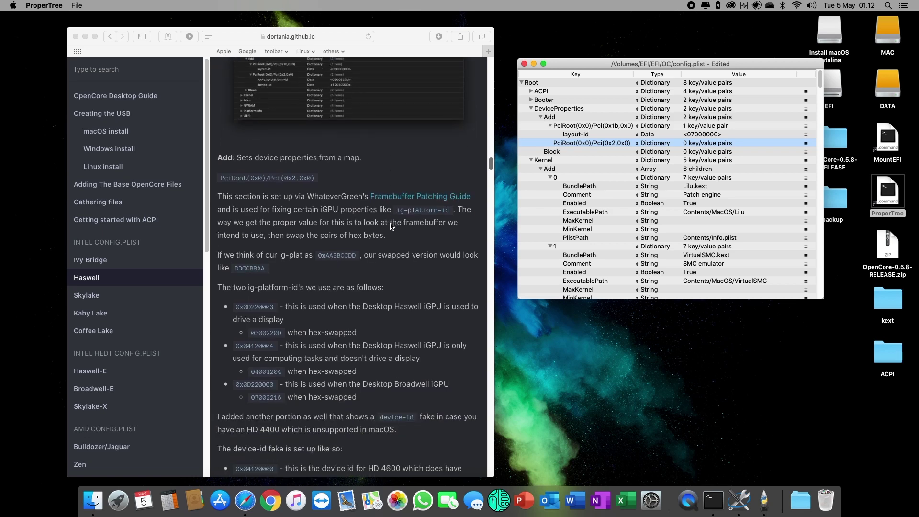
{"action": "scroll", "coordinate": [391, 226], "scroll_direction": "down", "scroll_amount": 15}
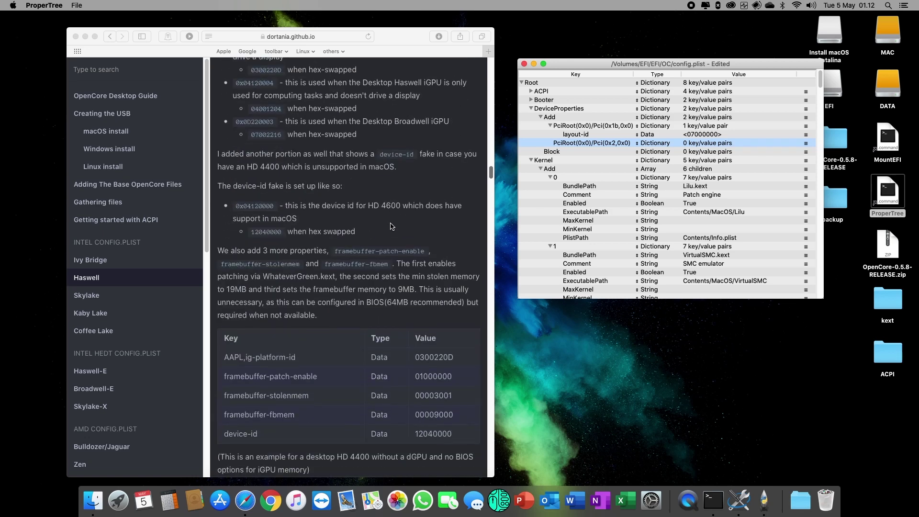
{"action": "scroll", "coordinate": [396, 232], "scroll_direction": "down", "scroll_amount": 2}
{"action": "double_click", "coordinate": [434, 324]}
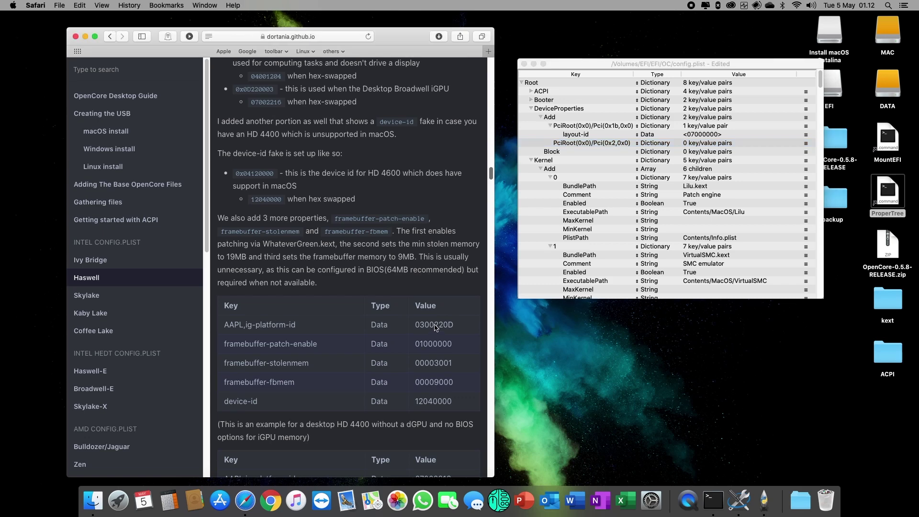
{"action": "left_click", "coordinate": [275, 326]}
{"action": "left_click_drag", "start_coordinate": [303, 328], "coordinate": [224, 326]}
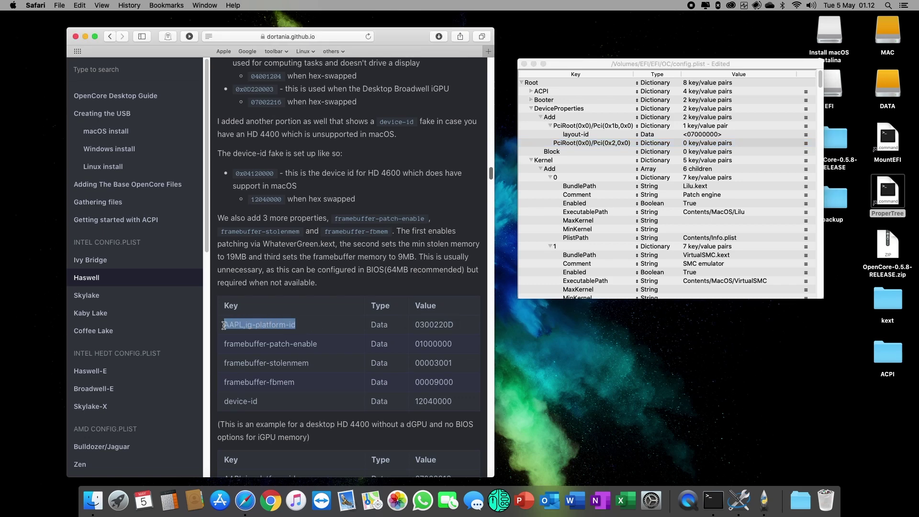
{"action": "left_click", "coordinate": [589, 144]}
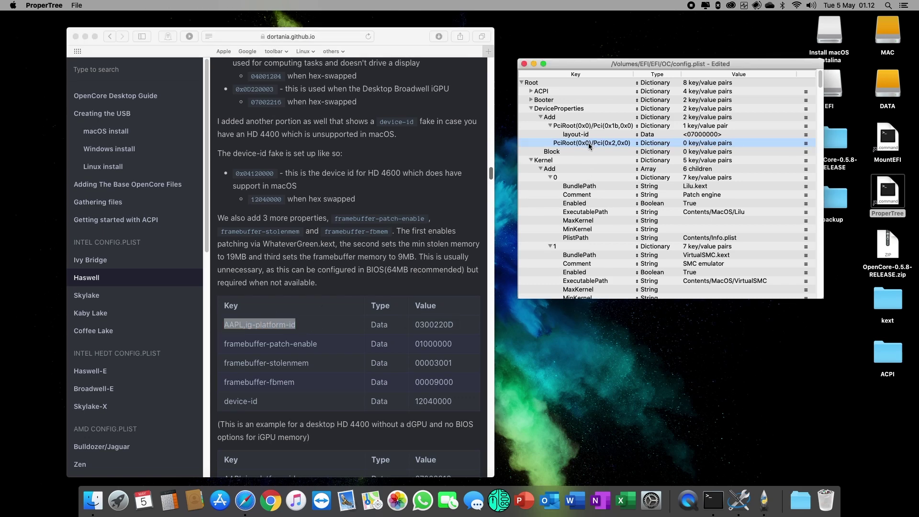
{"action": "right_click", "coordinate": [590, 144]}
{"action": "left_click", "coordinate": [579, 167]}
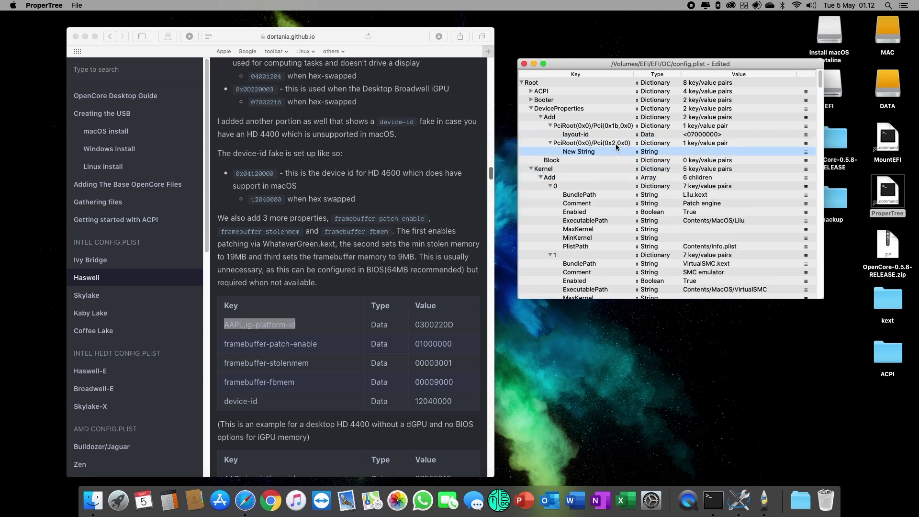
{"action": "double_click", "coordinate": [584, 152]}
{"action": "key", "text": "cmd+v"}
{"action": "key", "text": "Return"}
- Set the AAPL,ig-platform-id entry to type Data with the value 0300220D copied from the guide
{"action": "double_click", "coordinate": [431, 325]}
{"action": "key", "text": "cmd+c"}
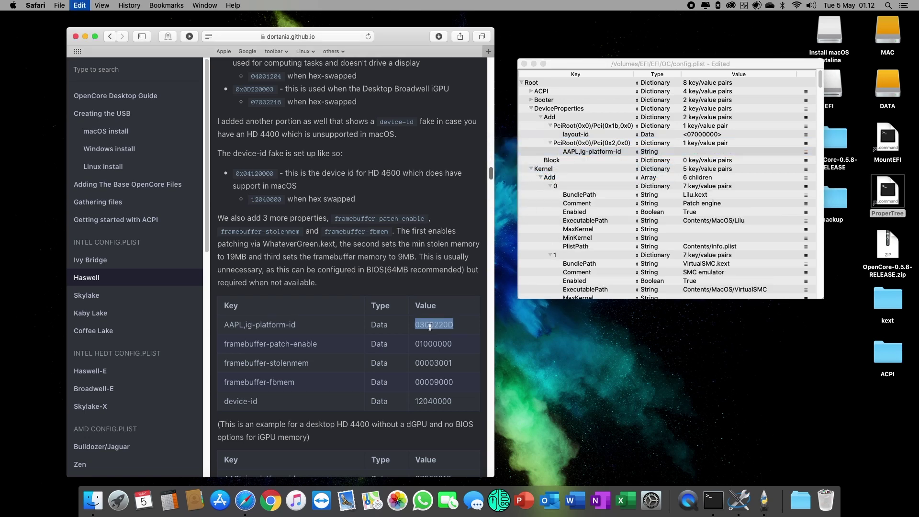
{"action": "left_click", "coordinate": [656, 153]}
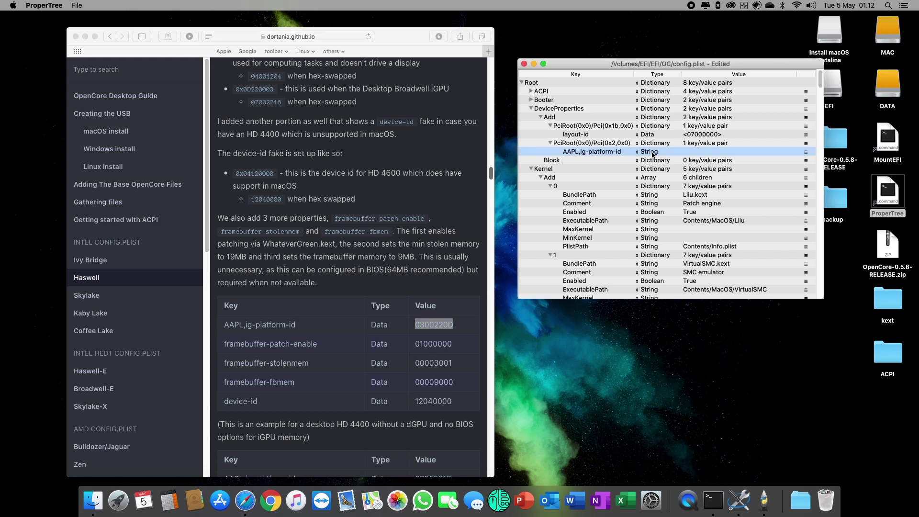
{"action": "left_click", "coordinate": [651, 152]}
{"action": "left_click", "coordinate": [650, 182]}
{"action": "double_click", "coordinate": [697, 153]}
{"action": "key", "text": "super+v"}
{"action": "key", "text": "Return"}
- Add a second child entry named device-id under PciRoot(0x0)/Pci(0x2,0x0), copying the key name from the guide
{"action": "left_click", "coordinate": [247, 408]}
{"action": "triple_click", "coordinate": [249, 401]}
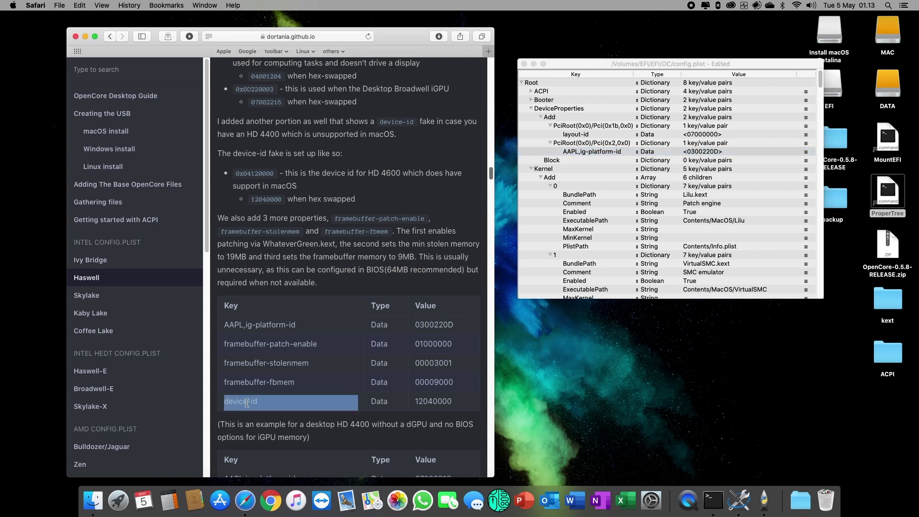
{"action": "left_click", "coordinate": [257, 401]}
{"action": "left_click_drag", "start_coordinate": [257, 401], "coordinate": [224, 401]}
{"action": "key", "text": "super+c"}
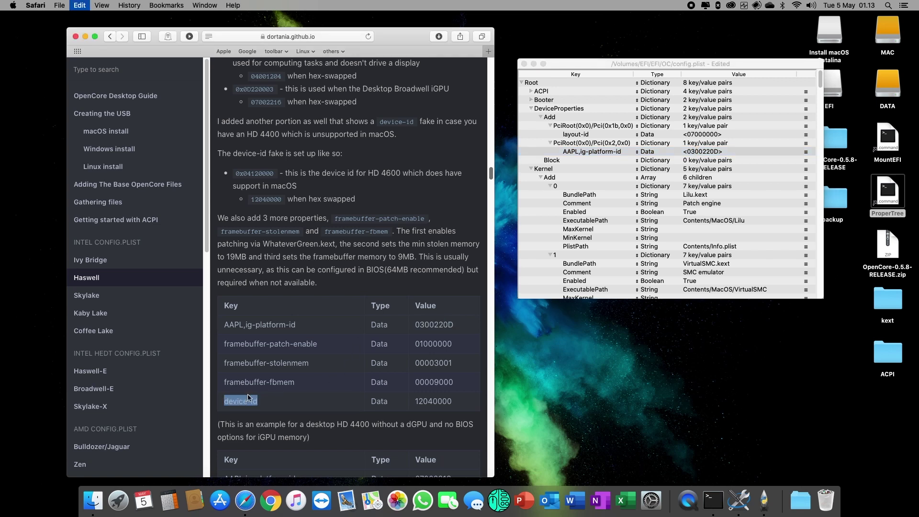
{"action": "left_click", "coordinate": [593, 142]}
{"action": "right_click", "coordinate": [593, 142]}
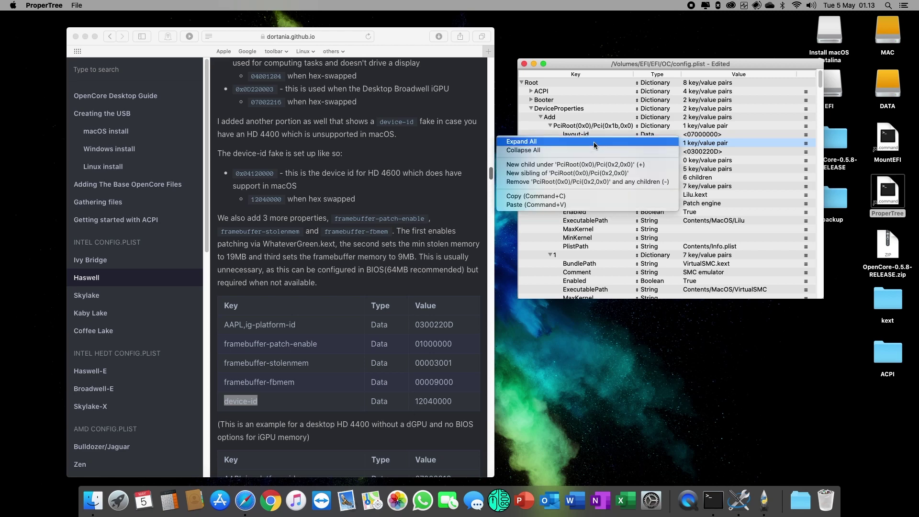
{"action": "left_click", "coordinate": [587, 165]}
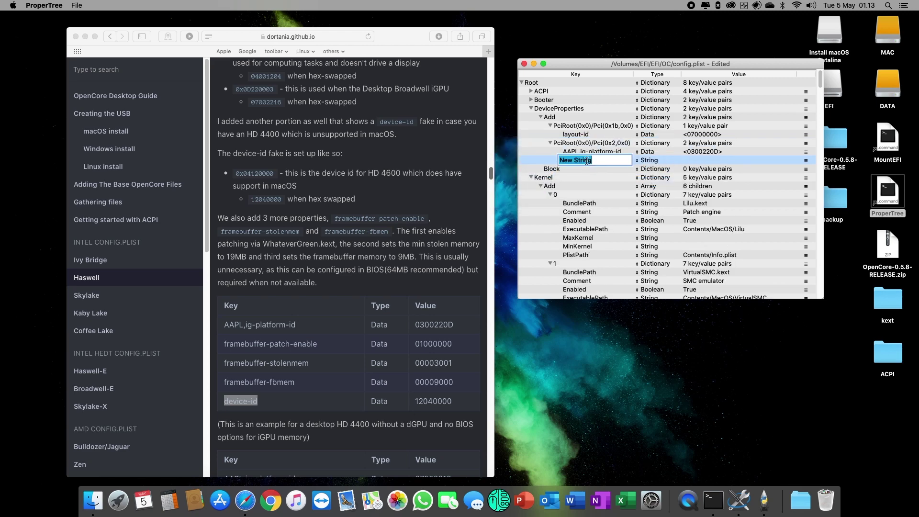
{"action": "key", "text": "super+v"}
{"action": "key", "text": "Return"}
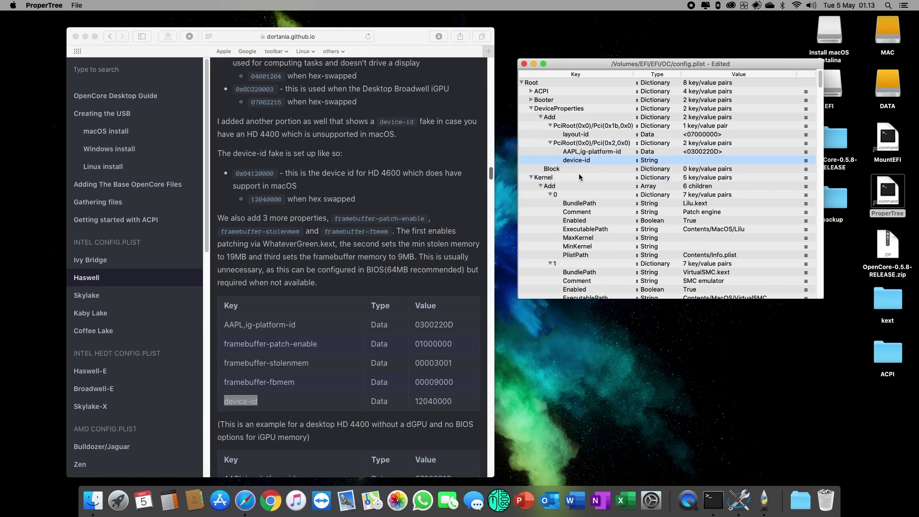
- Set the device-id entry to type Data with the value 12040000 copied from the guide
{"action": "double_click", "coordinate": [429, 402]}
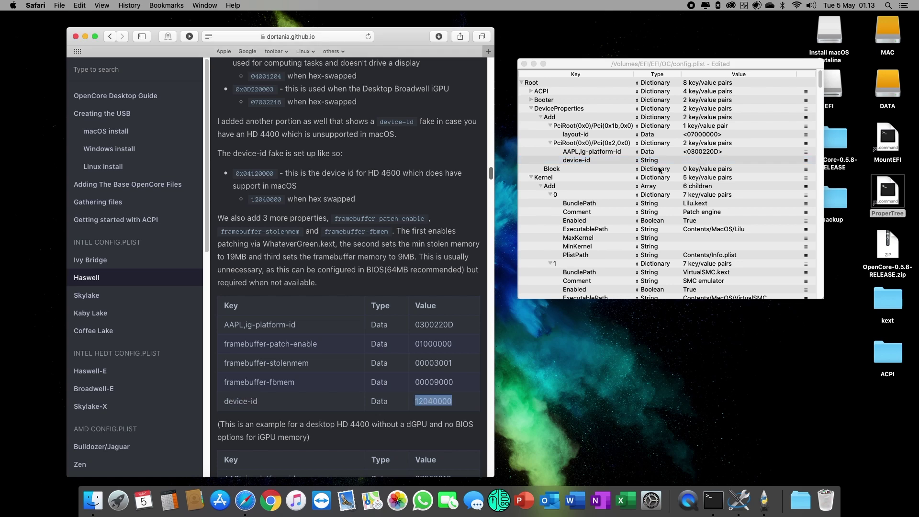
{"action": "left_click", "coordinate": [647, 161]}
{"action": "left_click", "coordinate": [653, 190]}
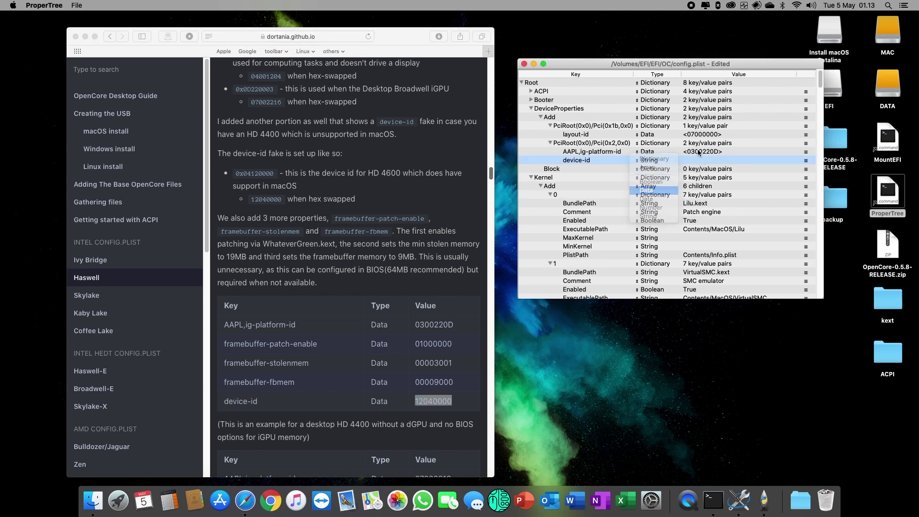
{"action": "double_click", "coordinate": [700, 160]}
{"action": "key", "text": "super+v"}
{"action": "key", "text": "Return"}
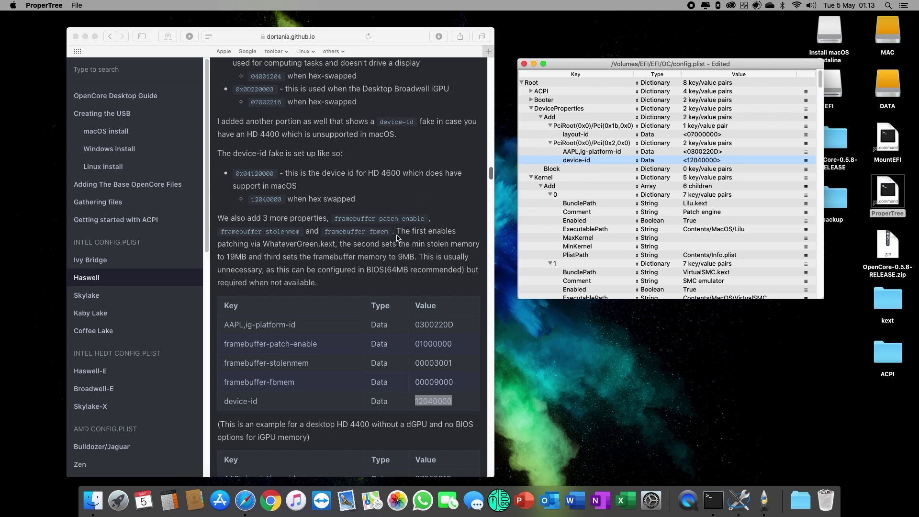
- Review the kext entries under Kernel > Add in config.plist, checking their bundle paths and load order
{"action": "scroll", "coordinate": [392, 235], "scroll_direction": "up", "scroll_amount": 1}
{"action": "scroll", "coordinate": [398, 240], "scroll_direction": "down", "scroll_amount": 1}
{"action": "scroll", "coordinate": [398, 241], "scroll_direction": "down", "scroll_amount": 3}
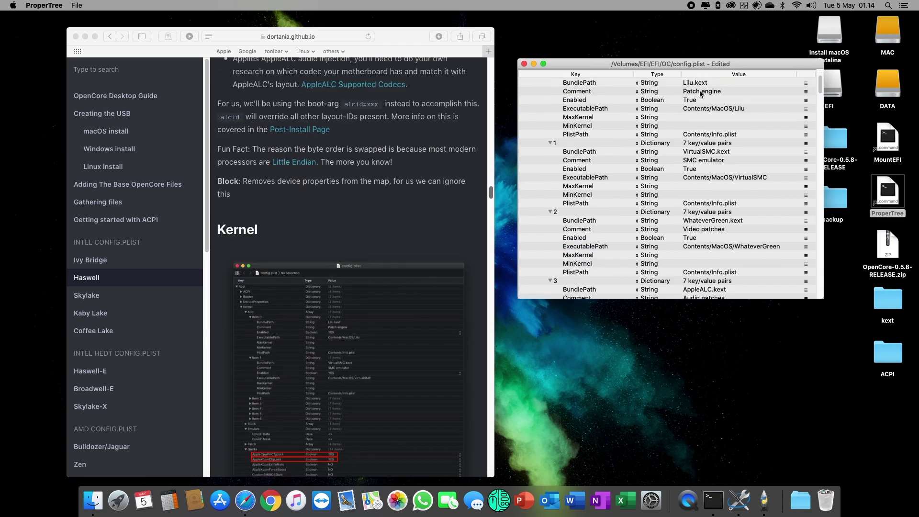
{"action": "scroll", "coordinate": [700, 176], "scroll_direction": "down", "scroll_amount": 3}
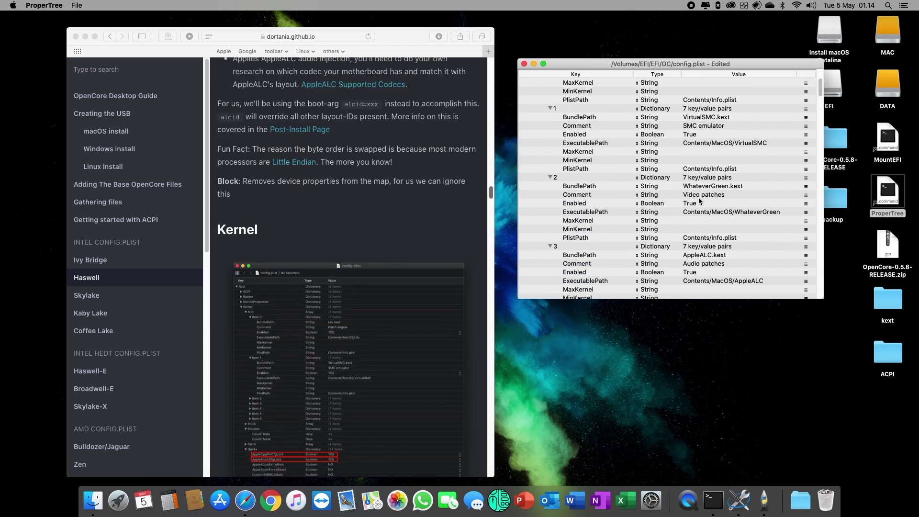
{"action": "scroll", "coordinate": [701, 210], "scroll_direction": "down", "scroll_amount": 3}
{"action": "scroll", "coordinate": [701, 220], "scroll_direction": "down", "scroll_amount": 5}
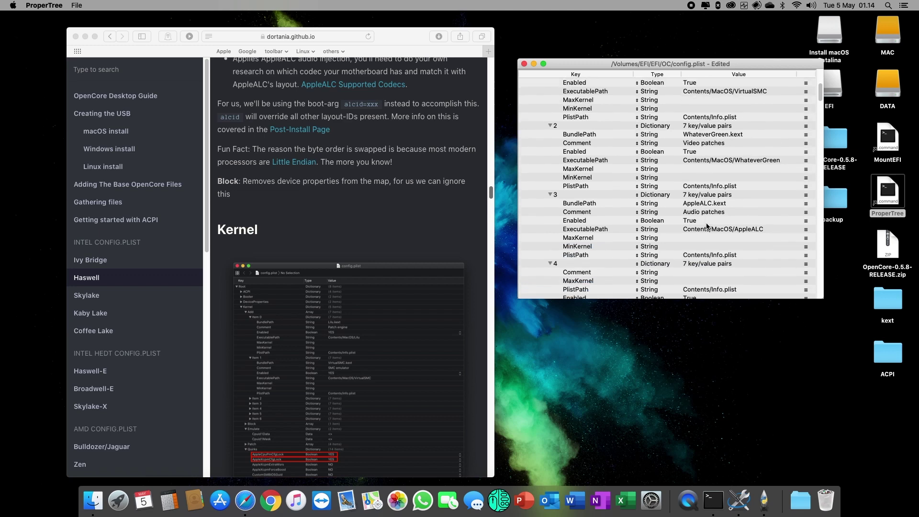
{"action": "scroll", "coordinate": [703, 239], "scroll_direction": "down", "scroll_amount": 2}
{"action": "left_click", "coordinate": [705, 232]}
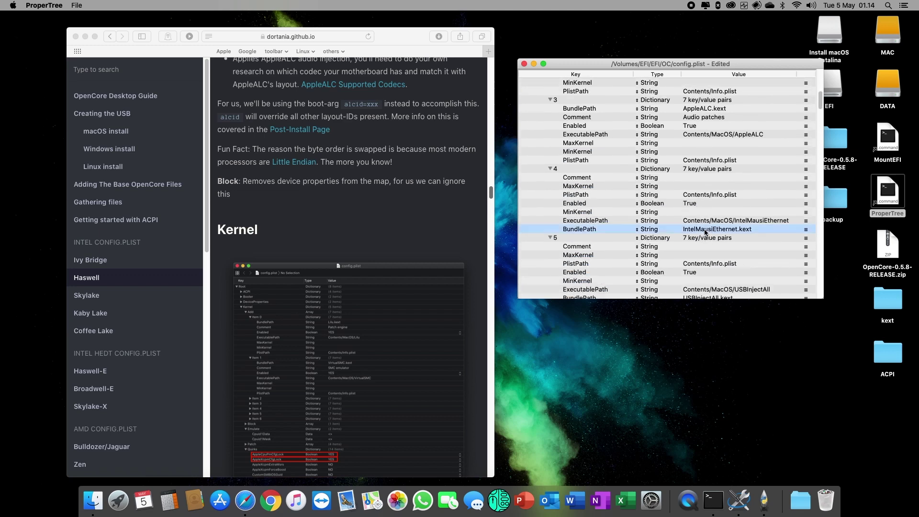
{"action": "scroll", "coordinate": [683, 226], "scroll_direction": "down", "scroll_amount": 4}
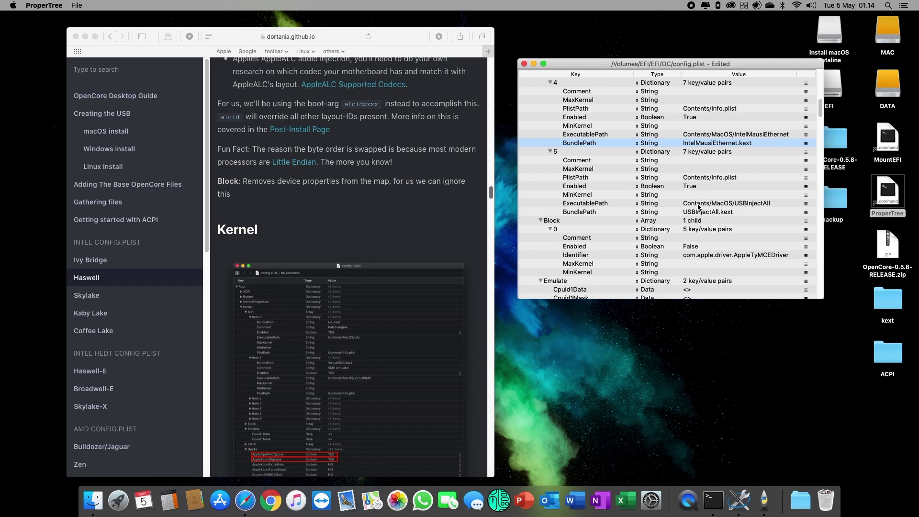
{"action": "left_click", "coordinate": [699, 212]}
{"action": "scroll", "coordinate": [577, 153], "scroll_direction": "up", "scroll_amount": 15}
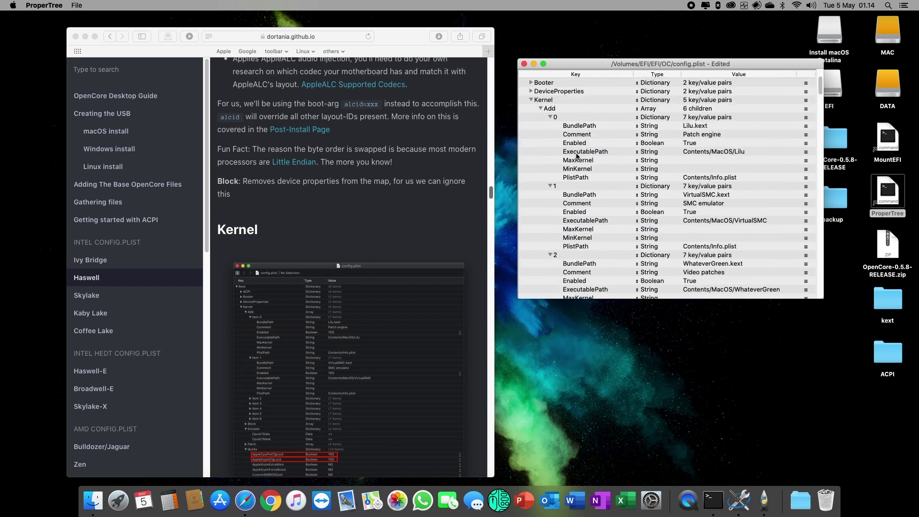
{"action": "scroll", "coordinate": [577, 154], "scroll_direction": "down", "scroll_amount": 12}
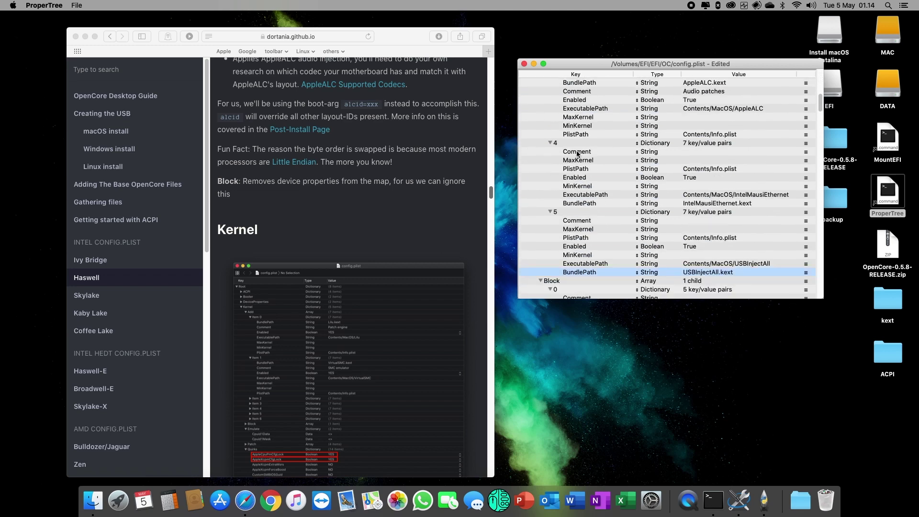
{"action": "scroll", "coordinate": [578, 154], "scroll_direction": "up", "scroll_amount": 12}
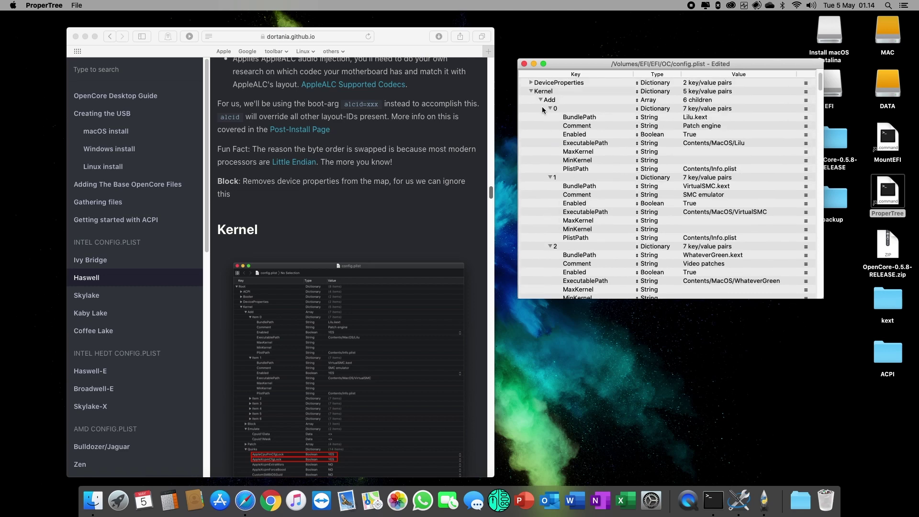
- Collapse the Add, Block, Emulate and Patch groups under Kernel so the Quirks entries can be reached
{"action": "left_click", "coordinate": [542, 100]}
{"action": "scroll", "coordinate": [386, 182], "scroll_direction": "down", "scroll_amount": 5}
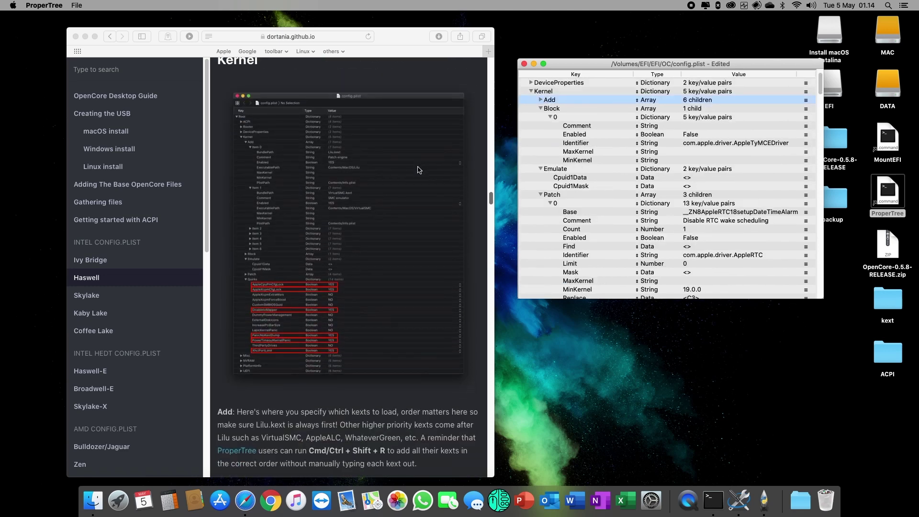
{"action": "left_click", "coordinate": [541, 108]}
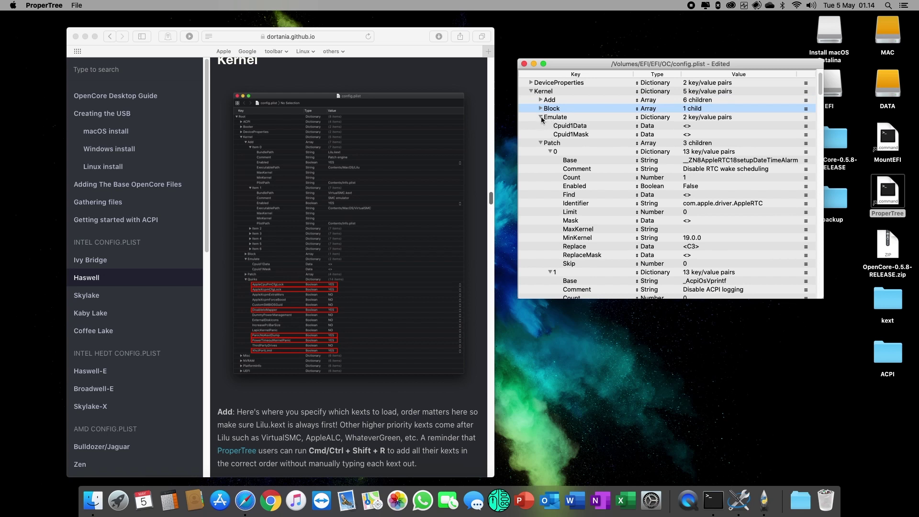
{"action": "left_click", "coordinate": [542, 117]}
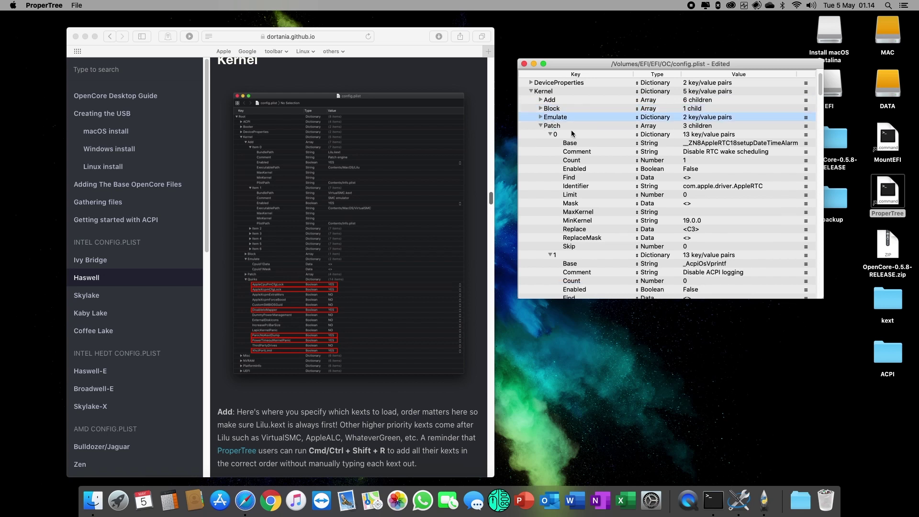
{"action": "left_click", "coordinate": [541, 126]}
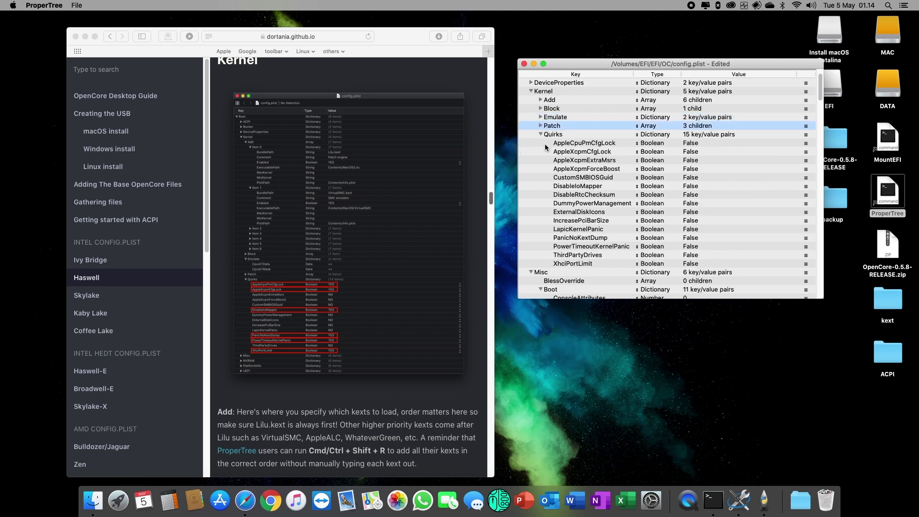
- Set DisableIoMapper to True under Kernel > Quirks, following the Quirks section of the guide
{"action": "left_click", "coordinate": [587, 143]}
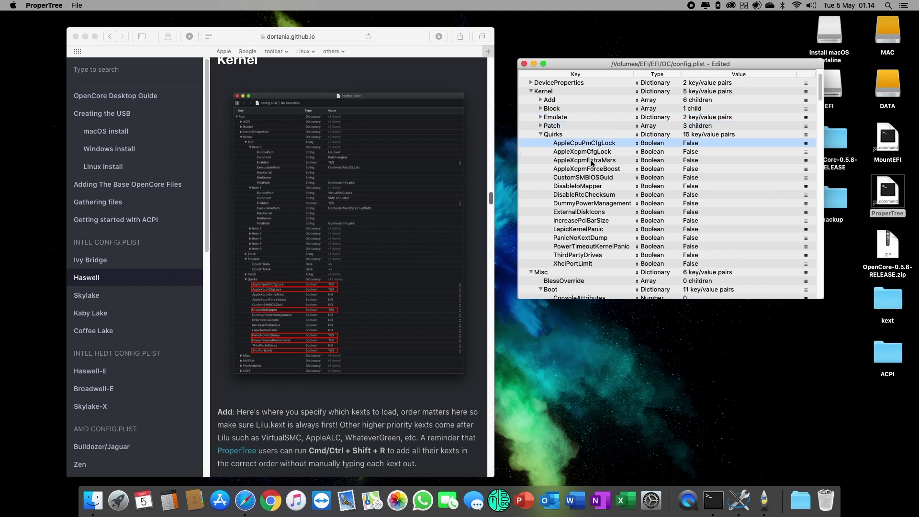
{"action": "scroll", "coordinate": [385, 261], "scroll_direction": "down", "scroll_amount": 10}
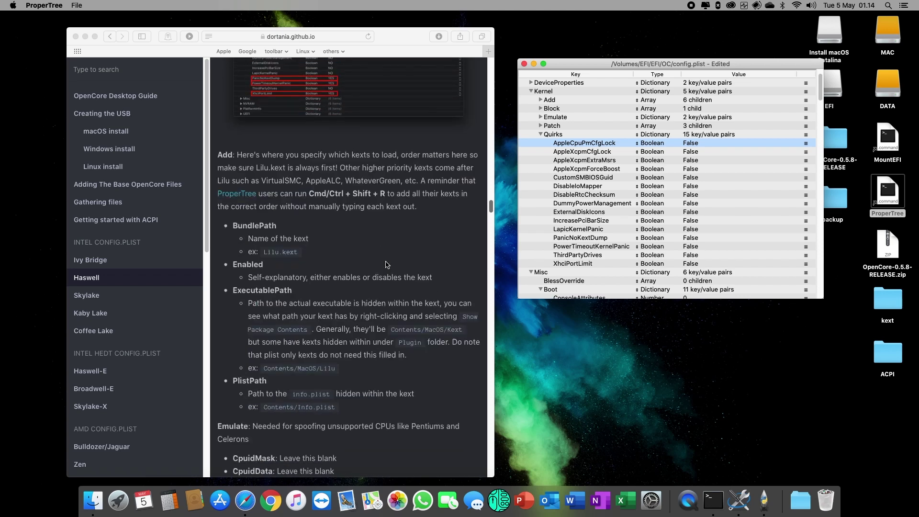
{"action": "scroll", "coordinate": [388, 265], "scroll_direction": "down", "scroll_amount": 8}
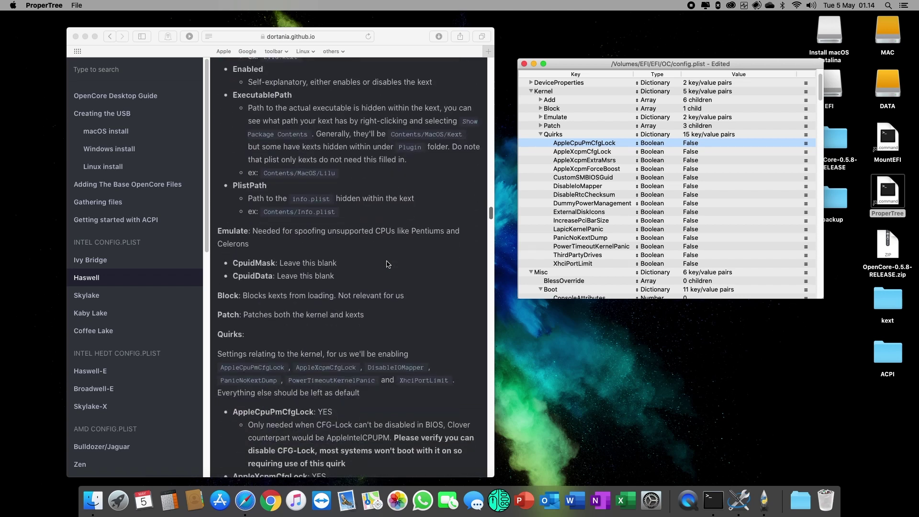
{"action": "scroll", "coordinate": [387, 265], "scroll_direction": "down", "scroll_amount": 9}
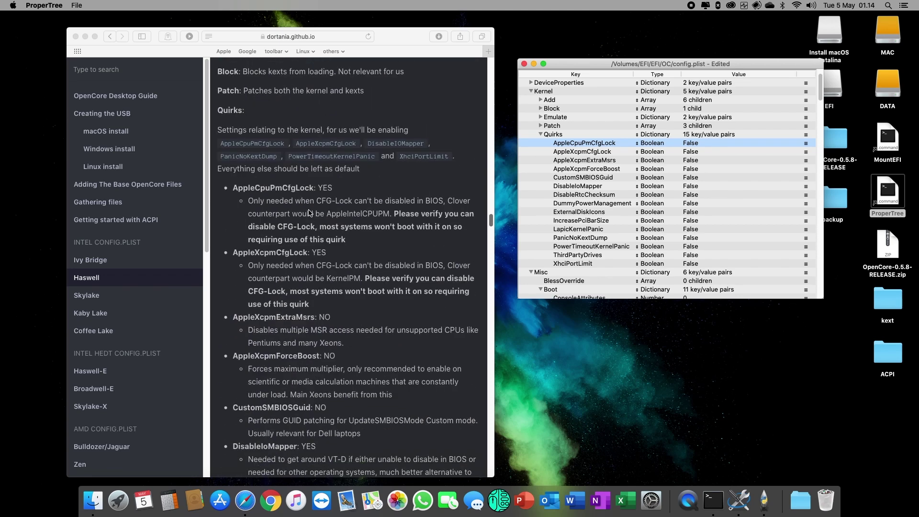
{"action": "left_click", "coordinate": [321, 204]}
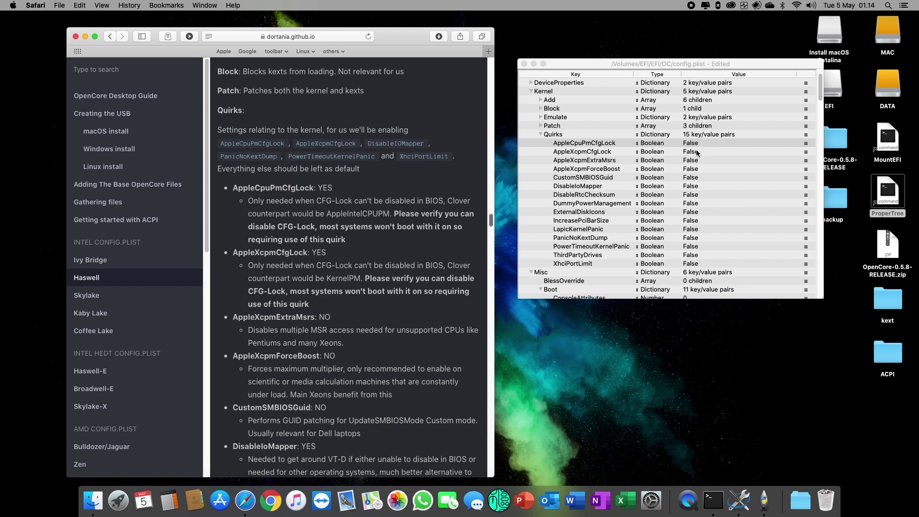
{"action": "left_click", "coordinate": [602, 152]}
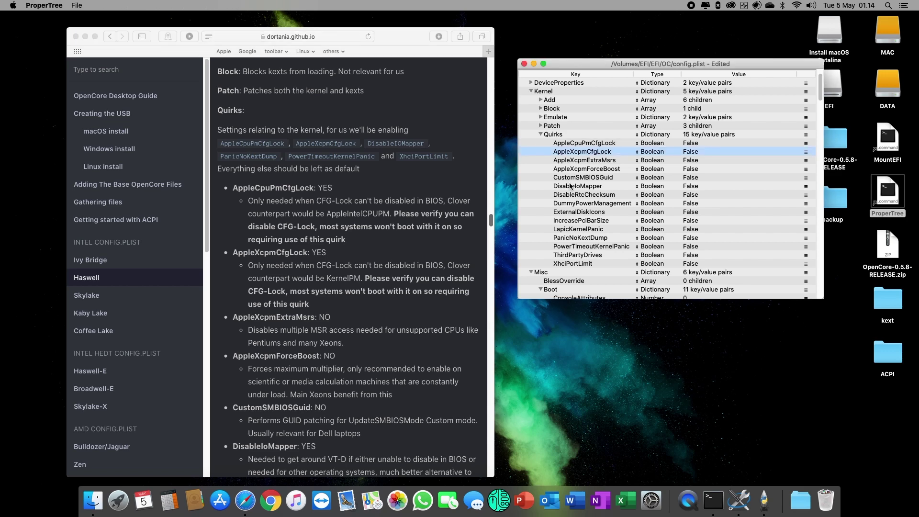
{"action": "scroll", "coordinate": [337, 331], "scroll_direction": "down", "scroll_amount": 2}
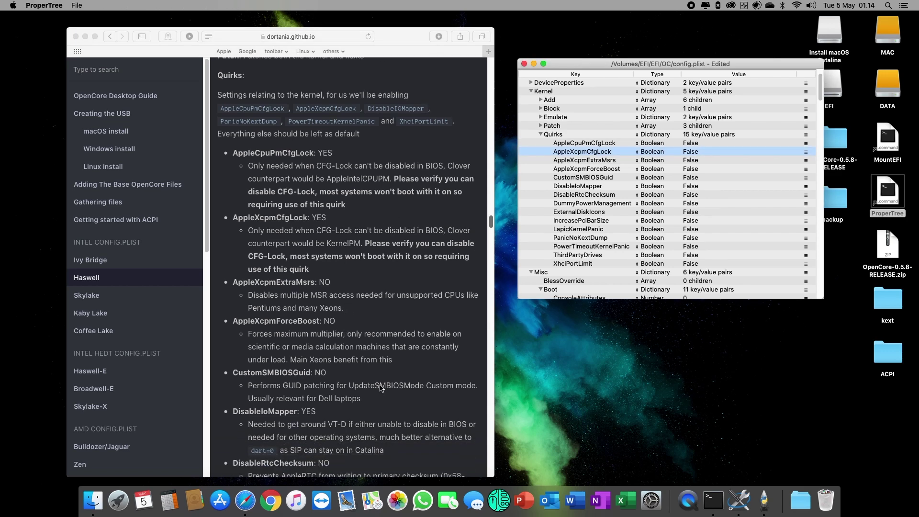
{"action": "left_click", "coordinate": [602, 186]}
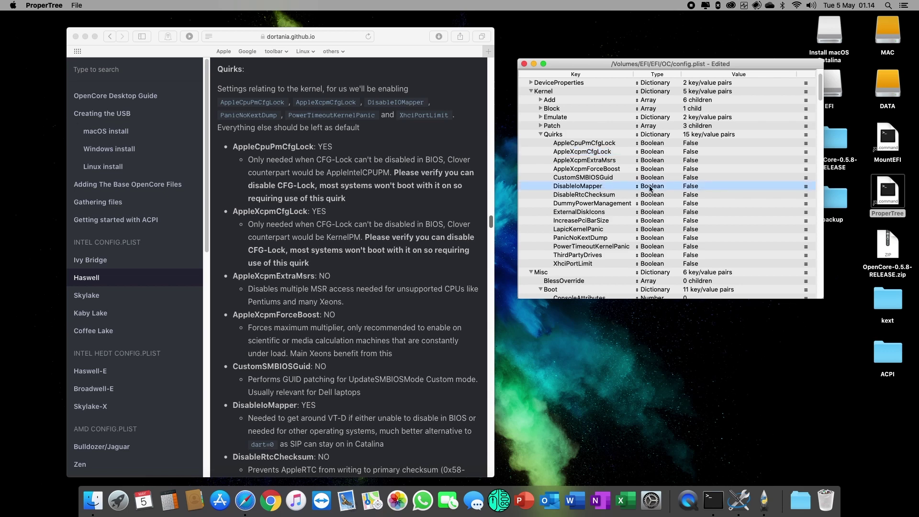
{"action": "left_click", "coordinate": [697, 188]}
{"action": "left_click", "coordinate": [700, 194]}
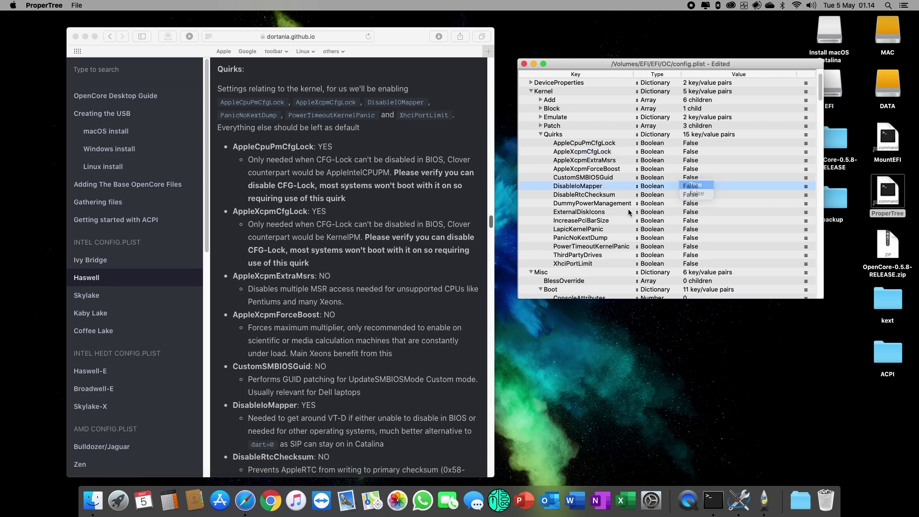
- Find the next quirk marked YES in the guide after DisableIoMapper and set PanicNoKextDump to True
{"action": "left_click", "coordinate": [235, 409]}
{"action": "scroll", "coordinate": [349, 378], "scroll_direction": "down", "scroll_amount": 5}
{"action": "left_click_drag", "start_coordinate": [323, 319], "coordinate": [318, 309]}
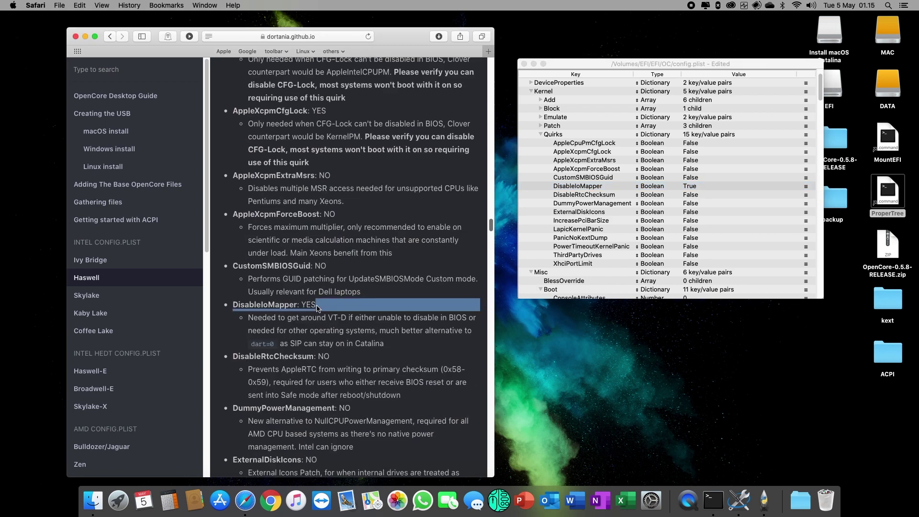
{"action": "triple_click", "coordinate": [318, 309]}
{"action": "scroll", "coordinate": [331, 316], "scroll_direction": "down", "scroll_amount": 5}
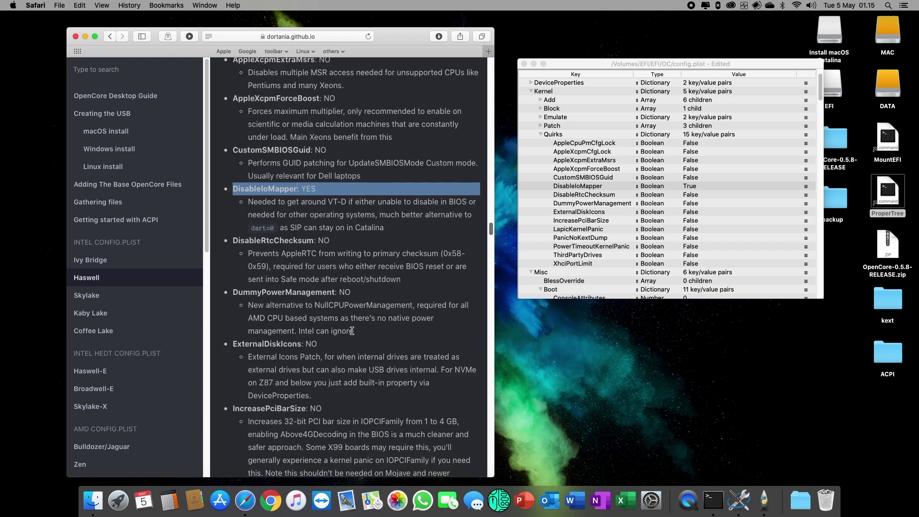
{"action": "scroll", "coordinate": [351, 331], "scroll_direction": "down", "scroll_amount": 5}
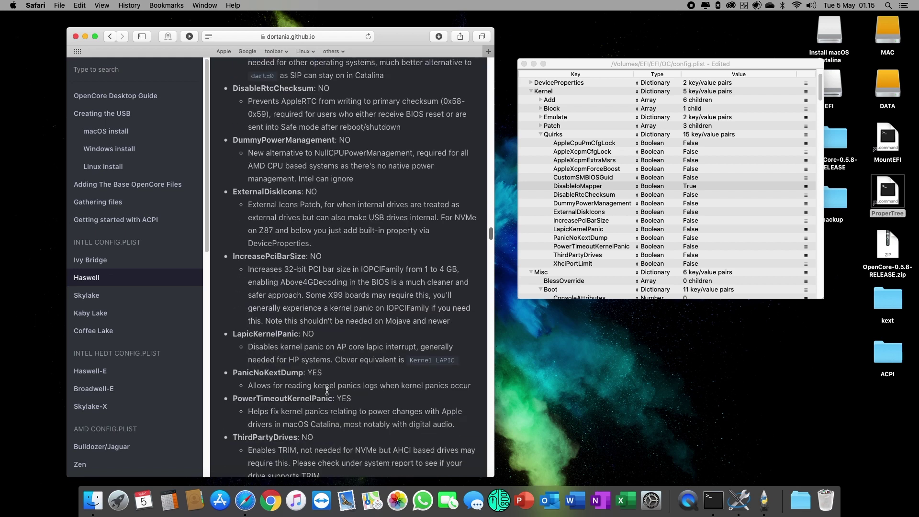
{"action": "triple_click", "coordinate": [331, 375]}
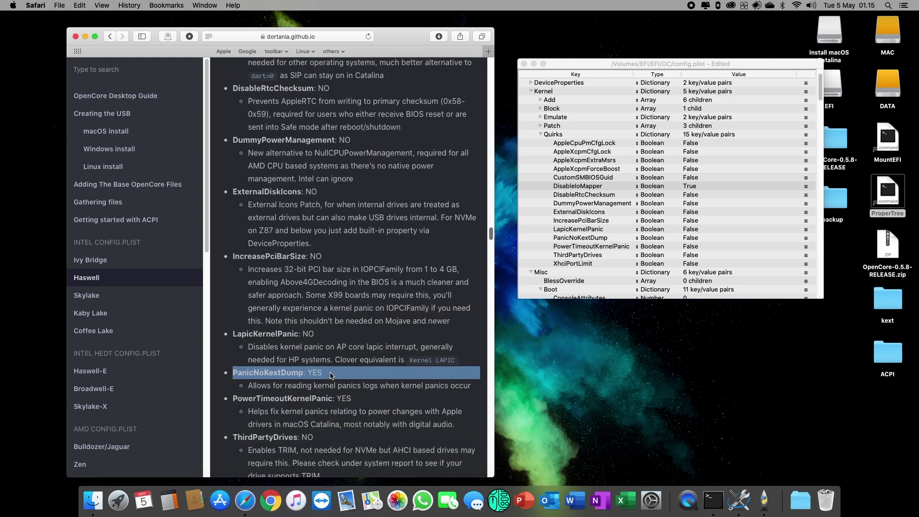
{"action": "left_click", "coordinate": [664, 240]}
{"action": "left_click", "coordinate": [694, 238]}
{"action": "left_click", "coordinate": [696, 247]}
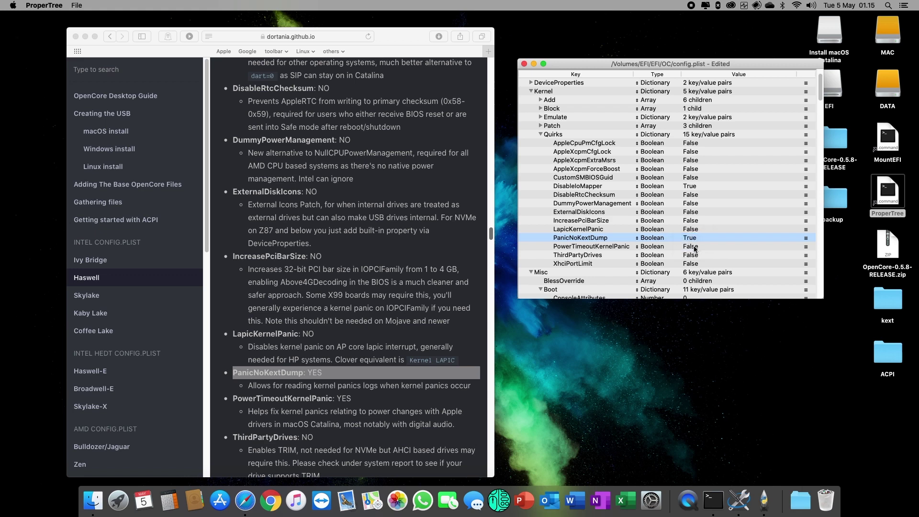
- Set the PowerTimeoutKernelPanic and XhciPortLimit quirks to True
{"action": "left_click", "coordinate": [696, 248]}
{"action": "left_click", "coordinate": [694, 246]}
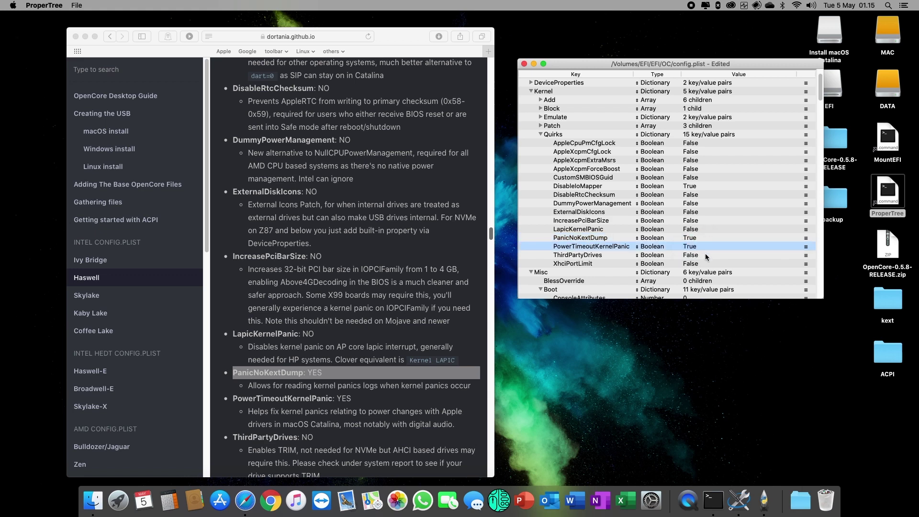
{"action": "left_click", "coordinate": [689, 263]}
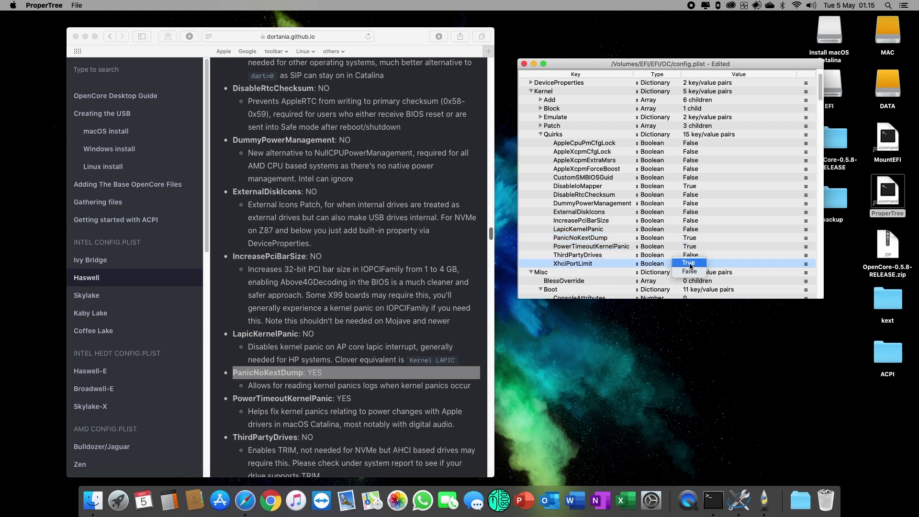
{"action": "left_click", "coordinate": [689, 263]}
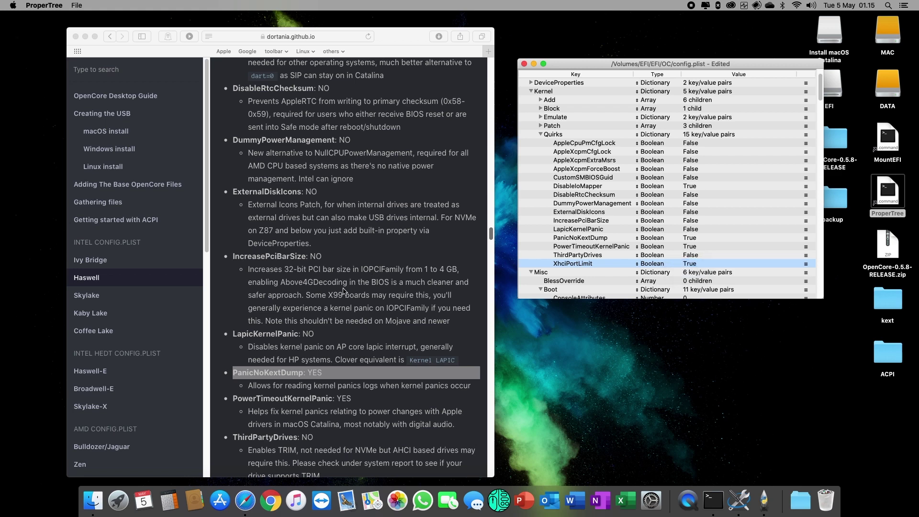
- Bring up the Misc section of the guide and collapse the Quirks, Kernel and Misc > Boot groups in config.plist
{"action": "scroll", "coordinate": [343, 290], "scroll_direction": "down", "scroll_amount": 3}
{"action": "scroll", "coordinate": [343, 290], "scroll_direction": "down", "scroll_amount": 10}
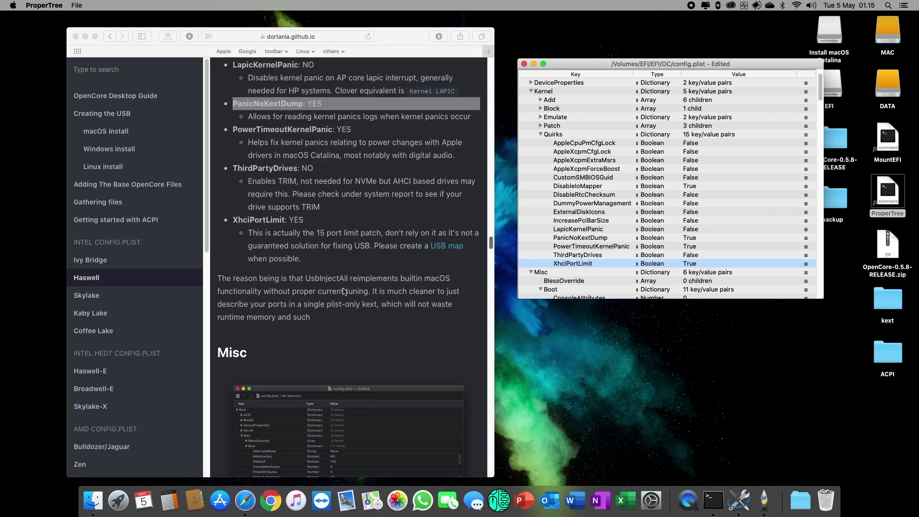
{"action": "left_click", "coordinate": [540, 134]}
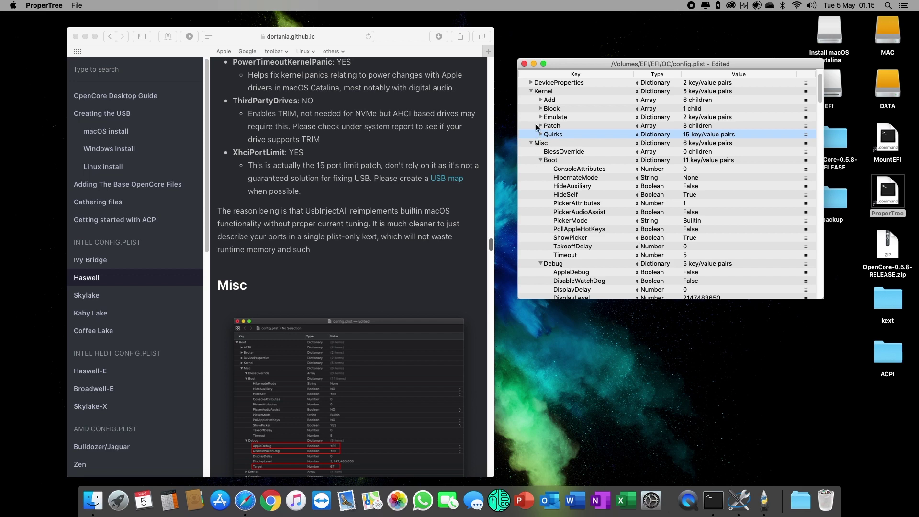
{"action": "left_click", "coordinate": [534, 93]}
{"action": "left_click", "coordinate": [565, 109]}
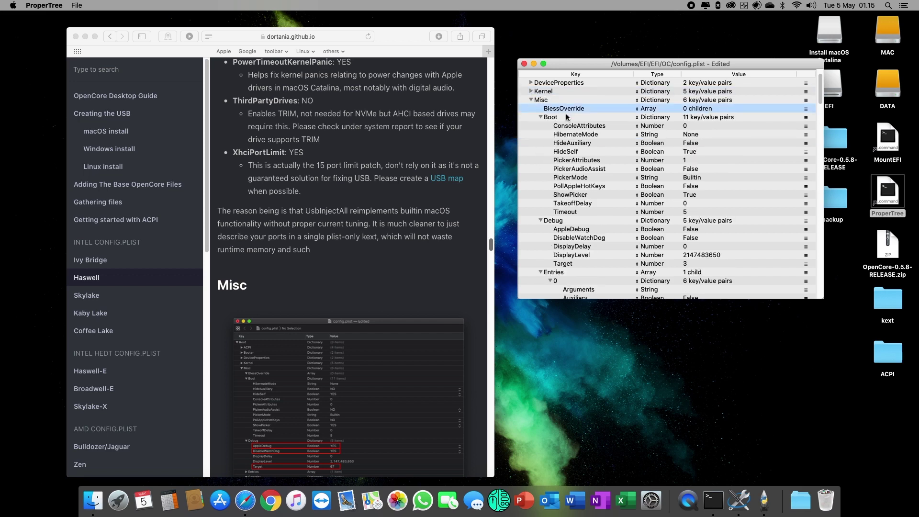
{"action": "scroll", "coordinate": [374, 225], "scroll_direction": "down", "scroll_amount": 4}
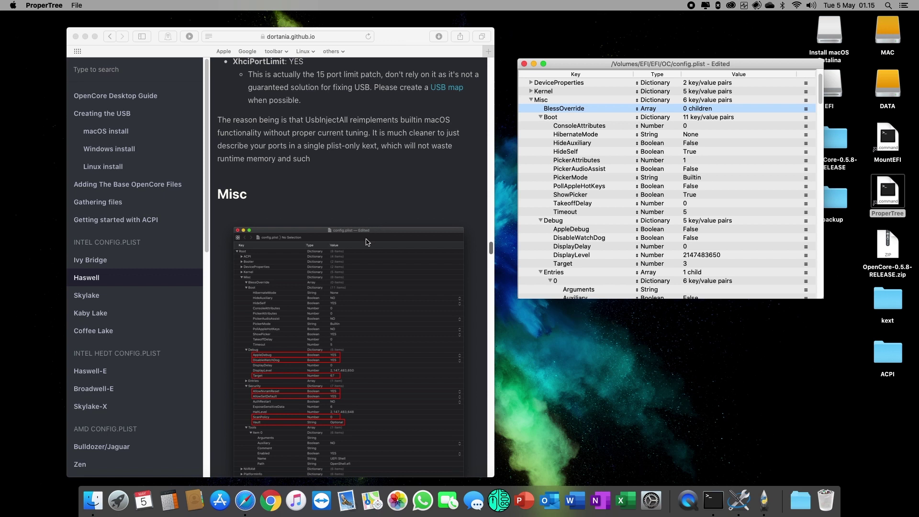
{"action": "scroll", "coordinate": [374, 279], "scroll_direction": "down", "scroll_amount": 4}
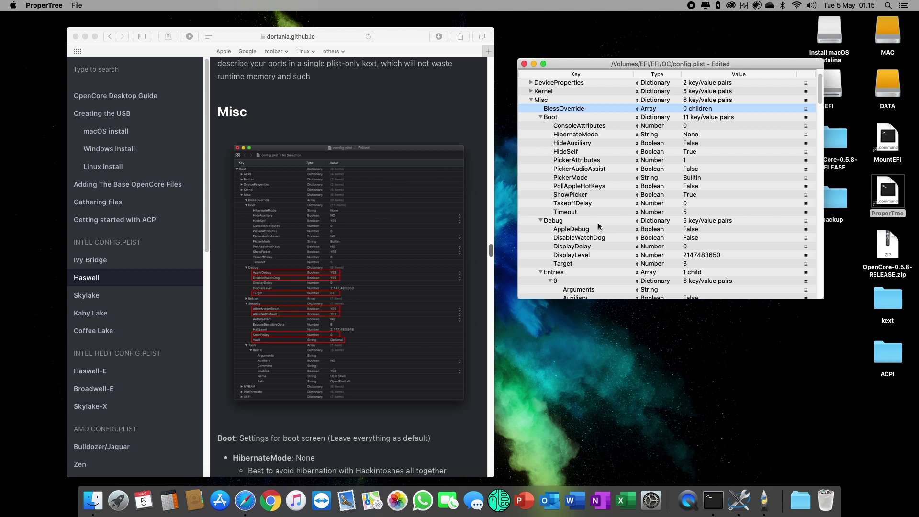
{"action": "left_click", "coordinate": [542, 118]}
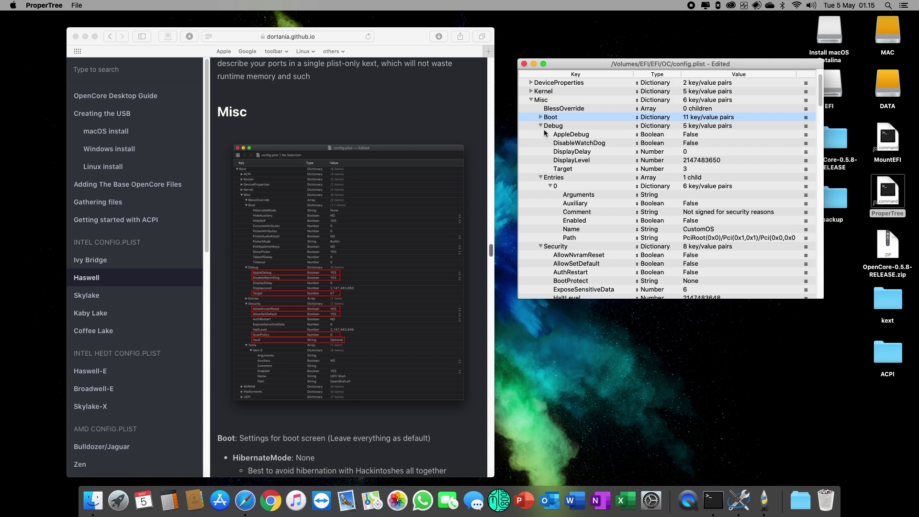
- Set AppleDebug and DisableWatchDog to True under Misc > Debug, enlarging the guide's Misc screenshot for reference
{"action": "double_click", "coordinate": [694, 136]}
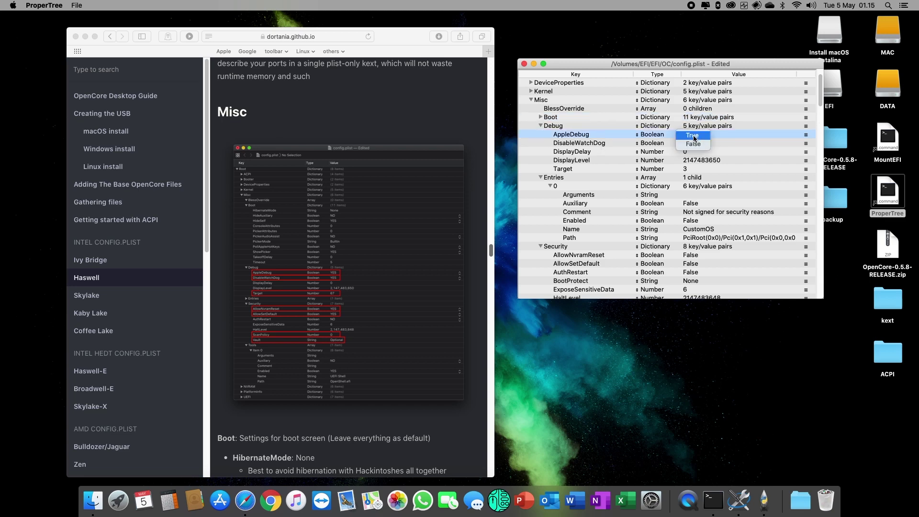
{"action": "left_click", "coordinate": [693, 136]}
{"action": "left_click", "coordinate": [380, 282]}
{"action": "left_click", "coordinate": [320, 284]}
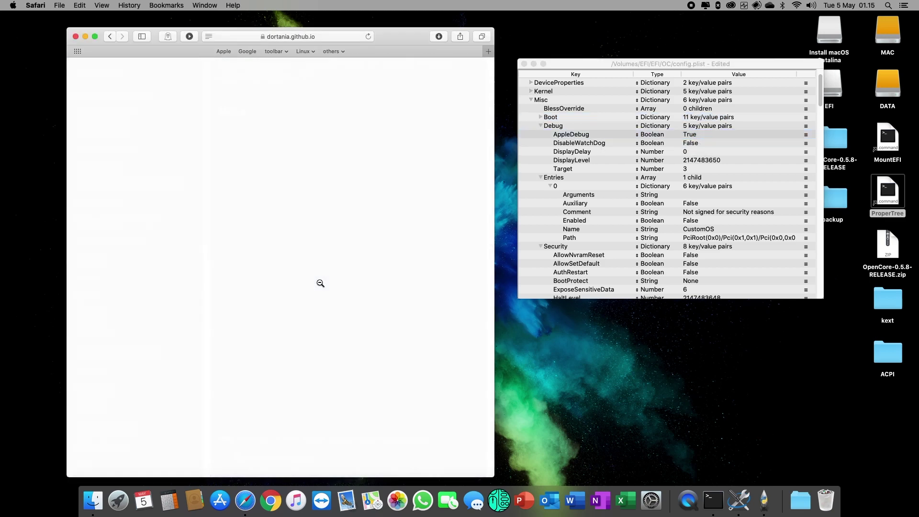
{"action": "double_click", "coordinate": [702, 143]}
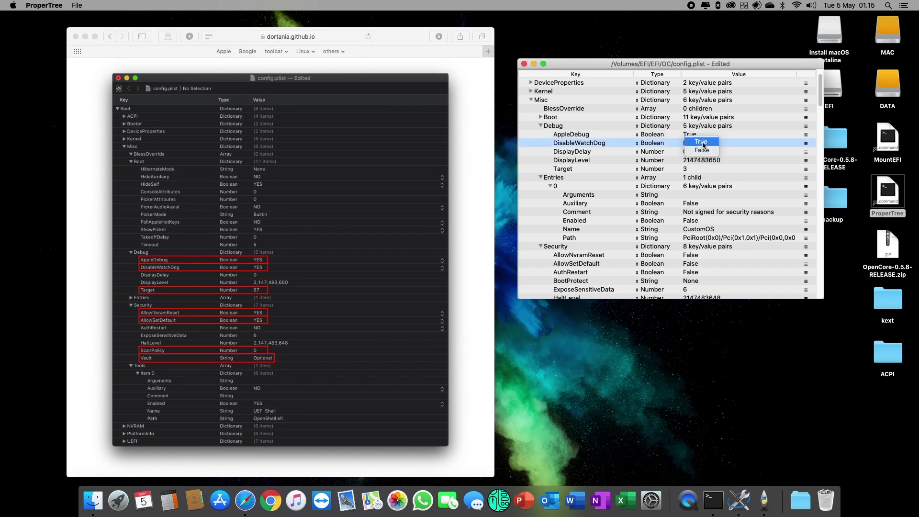
{"action": "left_click", "coordinate": [701, 143]}
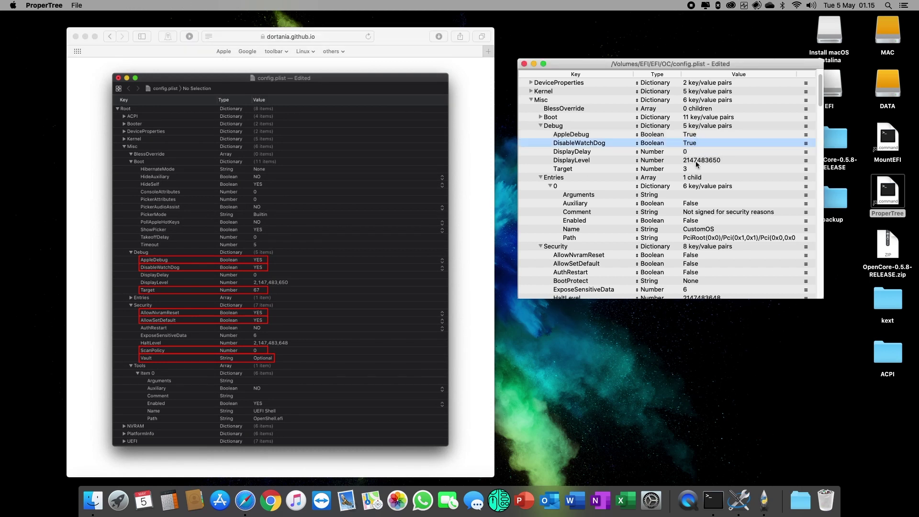
- Set the Target value under Misc > Debug to 67
{"action": "double_click", "coordinate": [695, 170]}
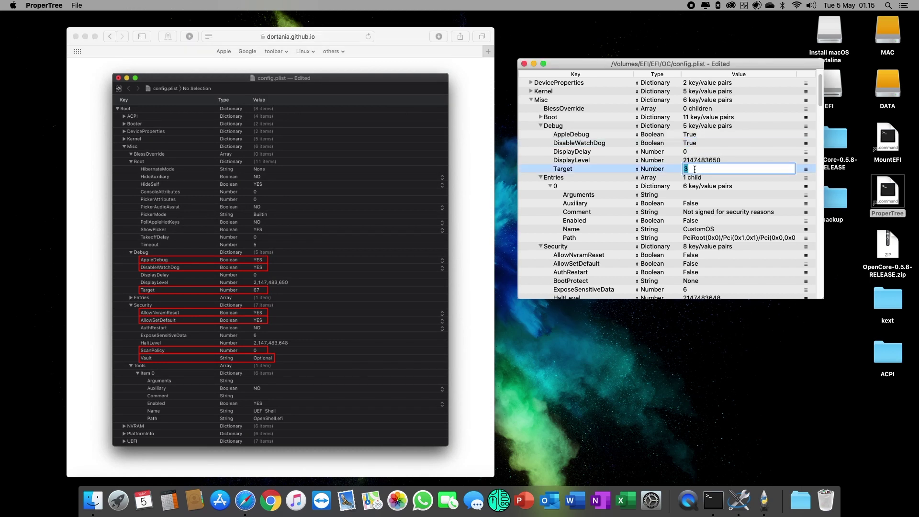
{"action": "type", "text": "67"}
{"action": "key", "text": "Return"}
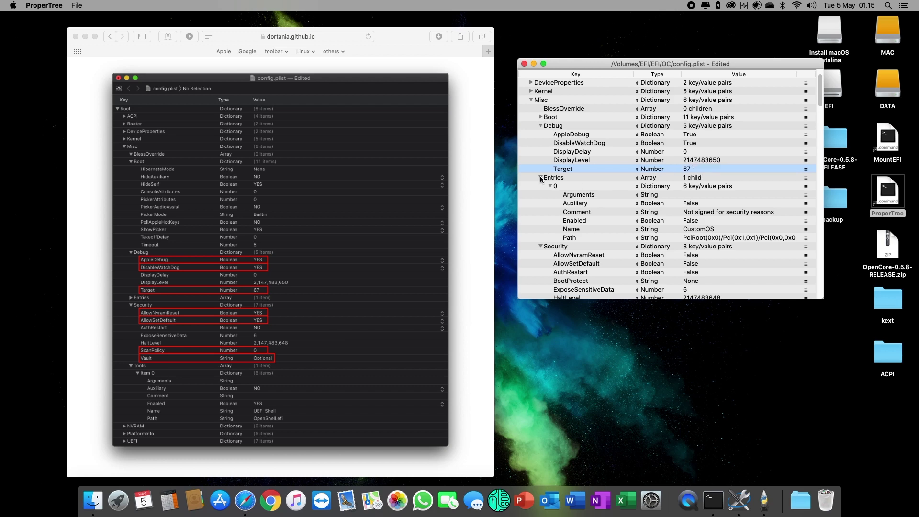
- Collapse the Debug and Entries groups, and set AllowNvramReset and AllowSetDefault to True under Misc > Security
{"action": "left_click", "coordinate": [541, 126]}
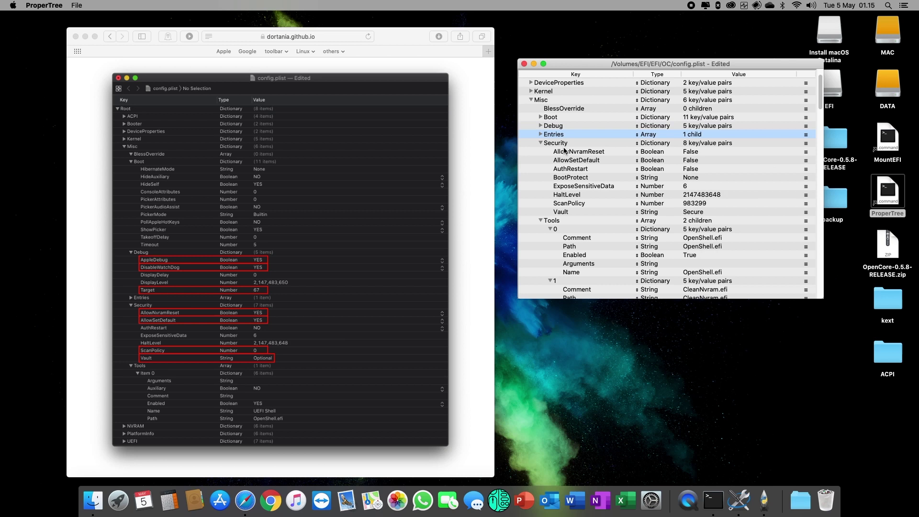
{"action": "left_click", "coordinate": [593, 153]}
{"action": "left_click", "coordinate": [702, 156]}
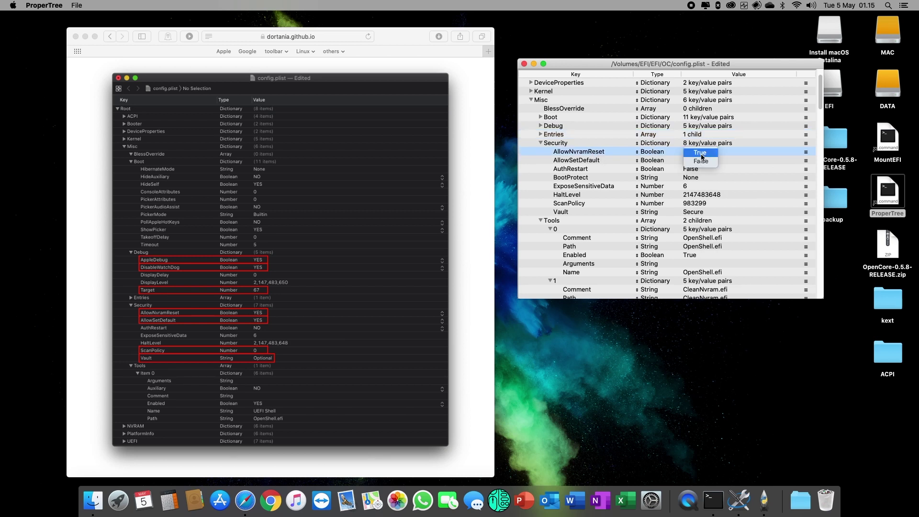
{"action": "left_click", "coordinate": [697, 162]}
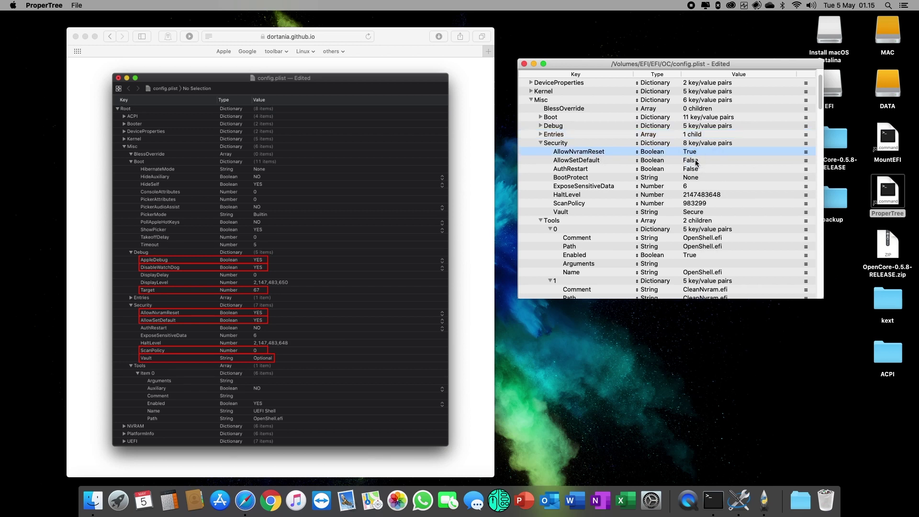
{"action": "left_click", "coordinate": [696, 162]}
{"action": "left_click", "coordinate": [696, 161]}
{"action": "left_click", "coordinate": [701, 173]}
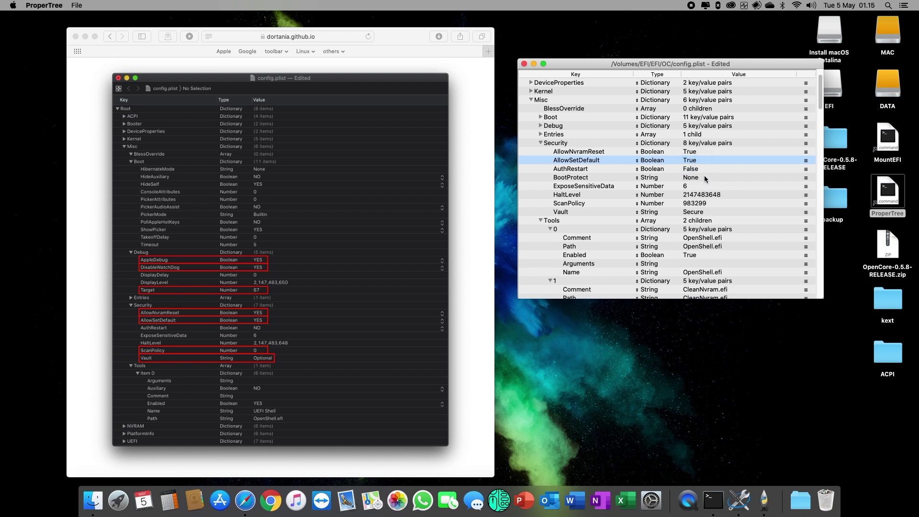
- Set the ScanPolicy value under Misc > Security to 0
{"action": "left_click", "coordinate": [693, 204]}
{"action": "left_click", "coordinate": [692, 204]}
{"action": "type", "text": "0"}
{"action": "key", "text": "Return"}
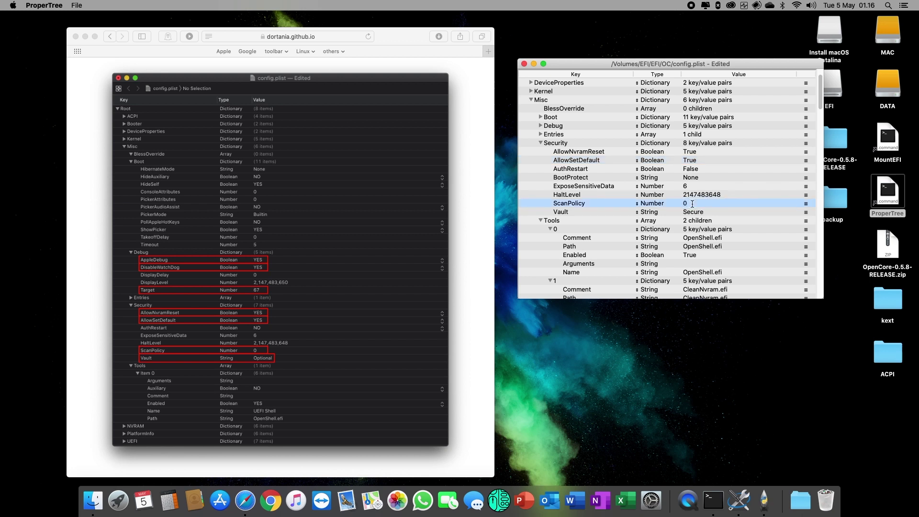
- Set the Vault value under Misc > Security to Optional
{"action": "double_click", "coordinate": [693, 212]}
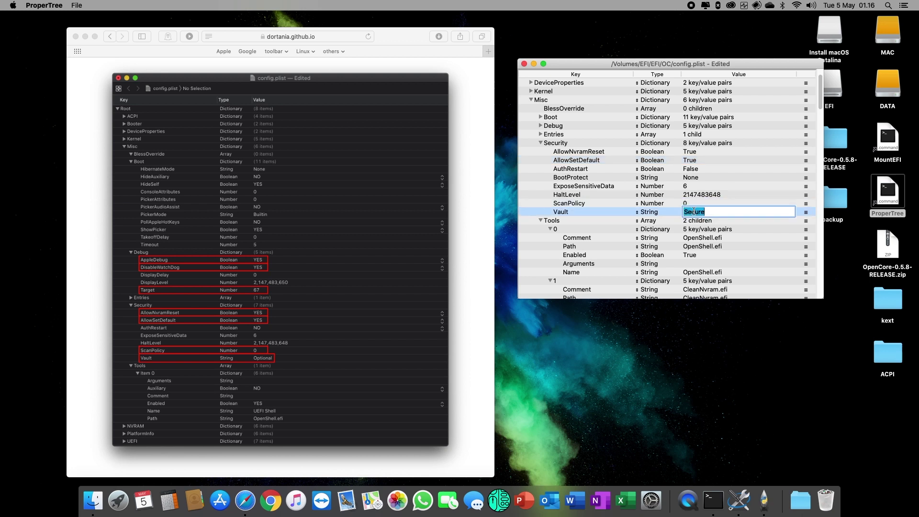
{"action": "type", "text": "Optional"}
{"action": "key", "text": "Return"}
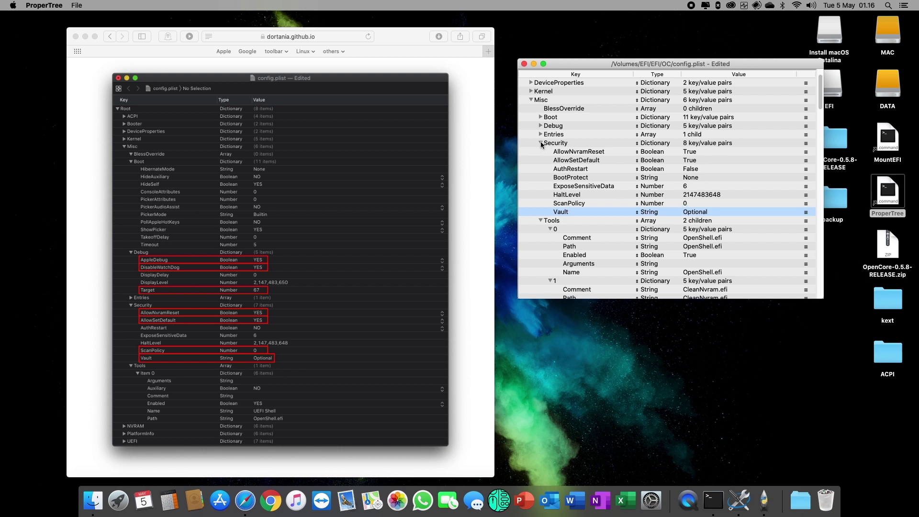
- Close the guide's enlarged Misc screenshot, and collapse the Security, Tools and Misc groups in config.plist
{"action": "left_click", "coordinate": [464, 122]}
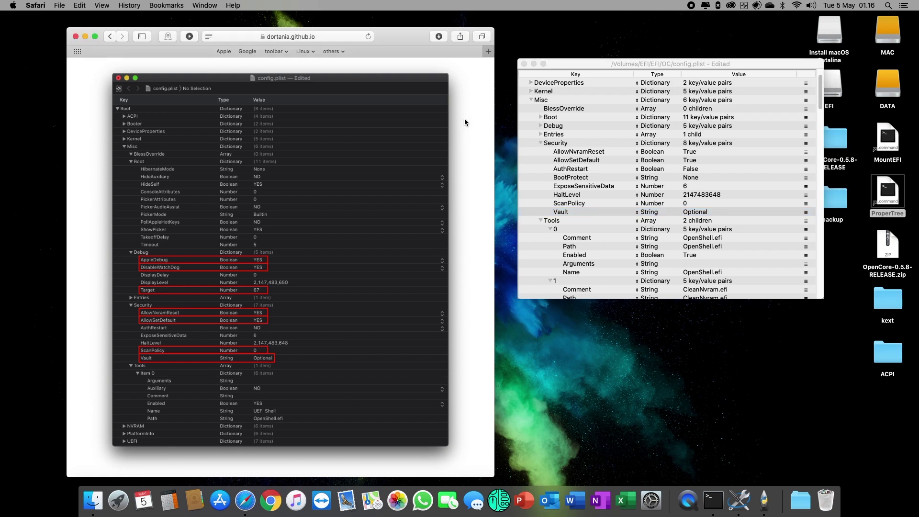
{"action": "left_click", "coordinate": [465, 156]}
{"action": "scroll", "coordinate": [433, 229], "scroll_direction": "down", "scroll_amount": 8}
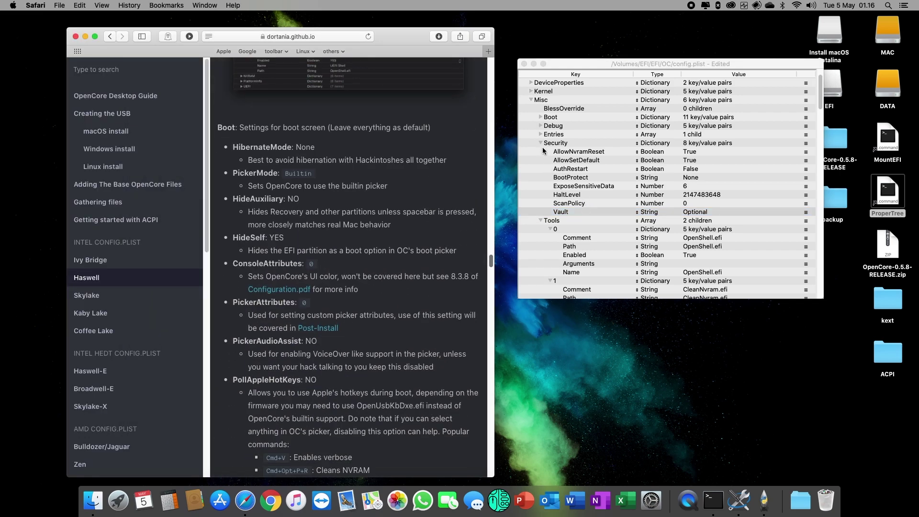
{"action": "left_click", "coordinate": [541, 143]}
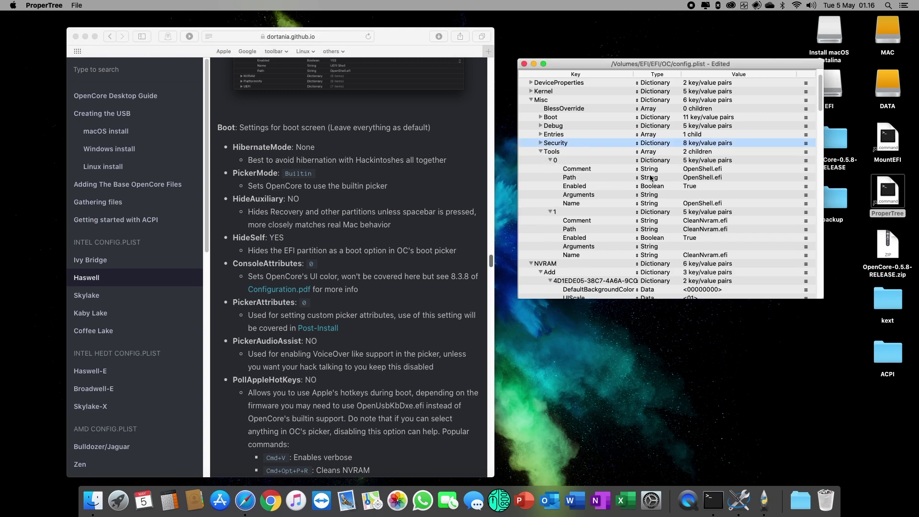
{"action": "left_click", "coordinate": [541, 151]}
{"action": "left_click", "coordinate": [531, 100]}
- Review the guide's Boot, Debug, Security, Tools and Entries notes down to the NVRAM section
{"action": "scroll", "coordinate": [443, 230], "scroll_direction": "down", "scroll_amount": 3}
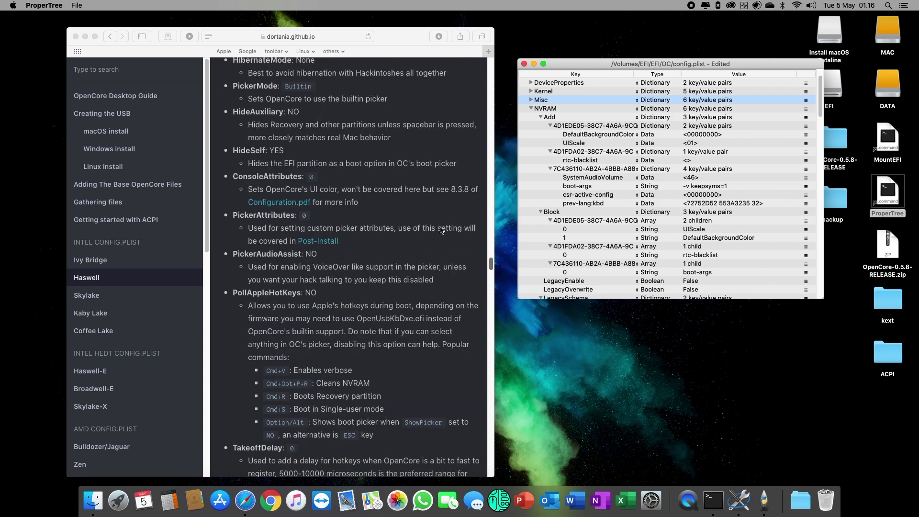
{"action": "scroll", "coordinate": [441, 230], "scroll_direction": "down", "scroll_amount": 10}
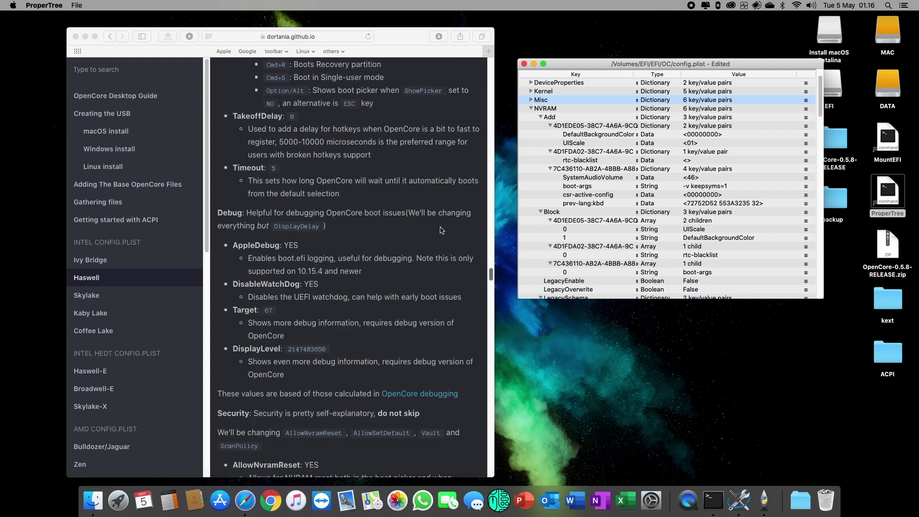
{"action": "scroll", "coordinate": [441, 230], "scroll_direction": "down", "scroll_amount": 12}
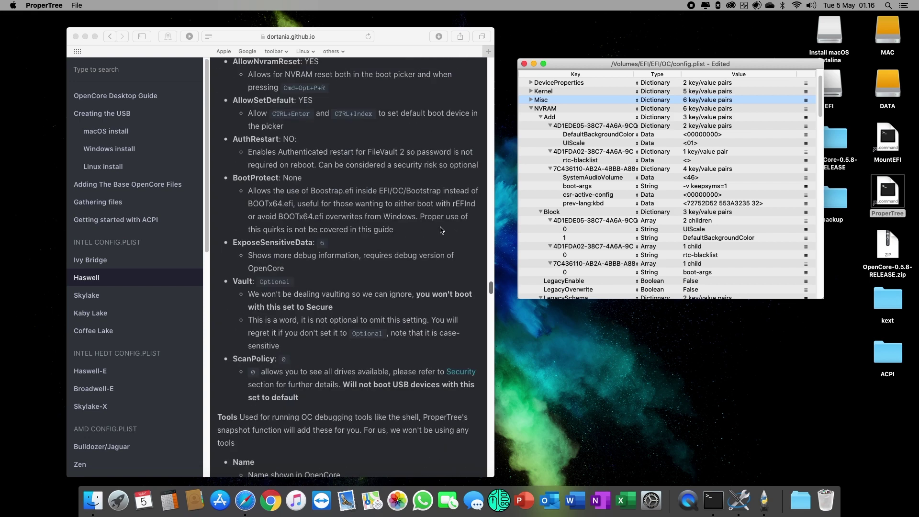
{"action": "scroll", "coordinate": [441, 230], "scroll_direction": "down", "scroll_amount": 5}
{"action": "scroll", "coordinate": [441, 231], "scroll_direction": "down", "scroll_amount": 3}
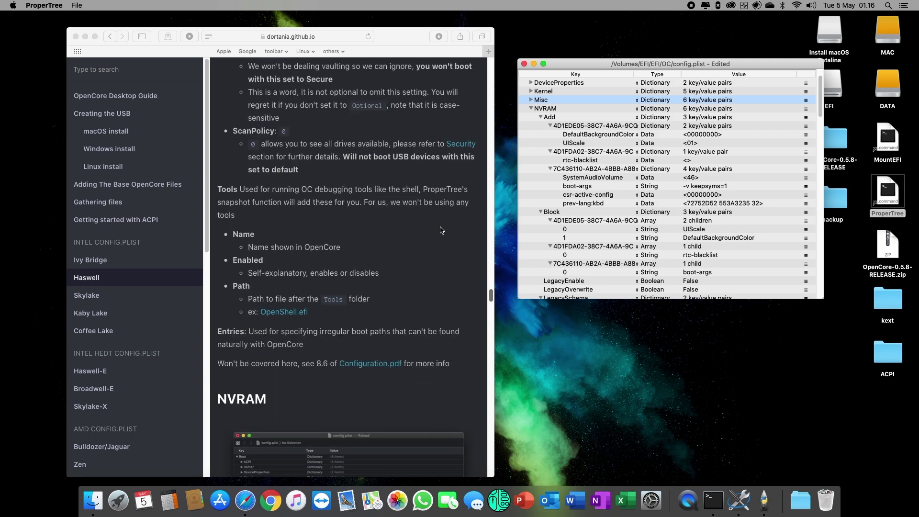
{"action": "scroll", "coordinate": [441, 230], "scroll_direction": "down", "scroll_amount": 3}
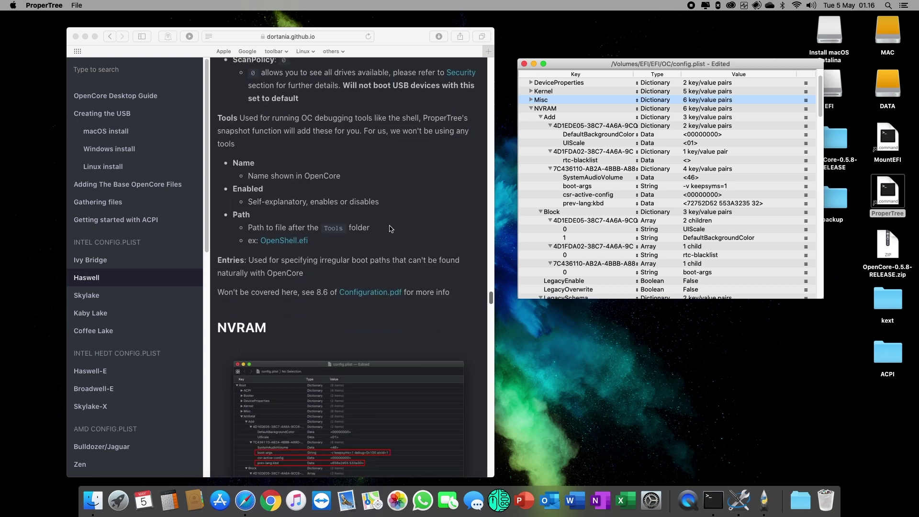
{"action": "scroll", "coordinate": [386, 262], "scroll_direction": "down", "scroll_amount": 3}
{"action": "scroll", "coordinate": [386, 263], "scroll_direction": "down", "scroll_amount": 5}
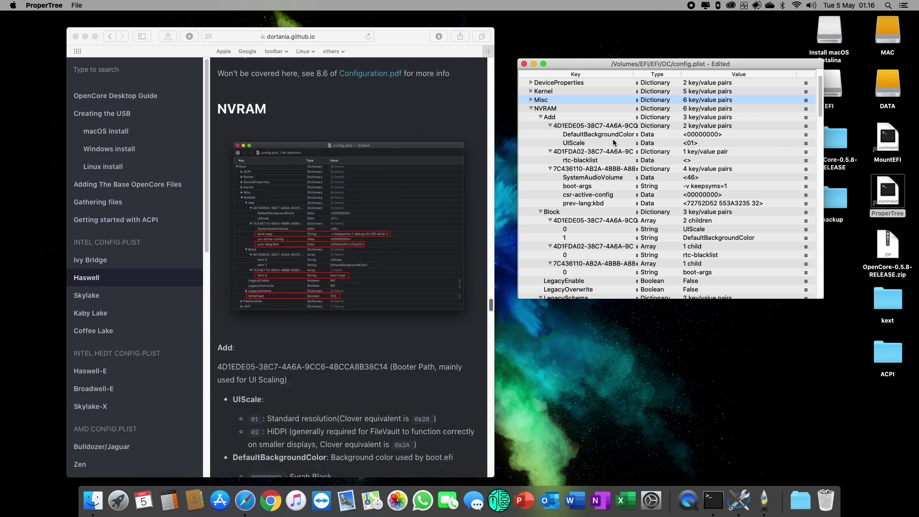
- Set boot-args under NVRAM > Add to "-v keepsyms=1 debug=0x100 alcid=7", enlarging the guide's NVRAM screenshot for reference
{"action": "double_click", "coordinate": [712, 188]}
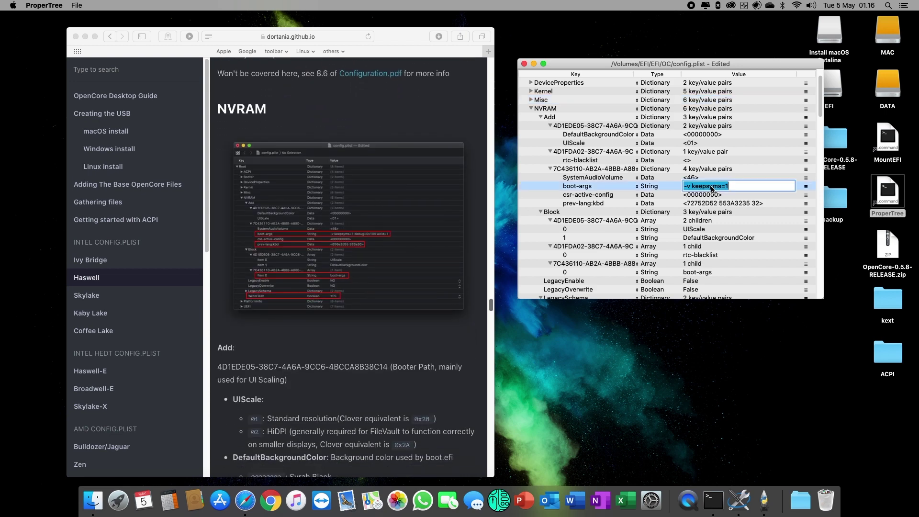
{"action": "left_click", "coordinate": [378, 238]}
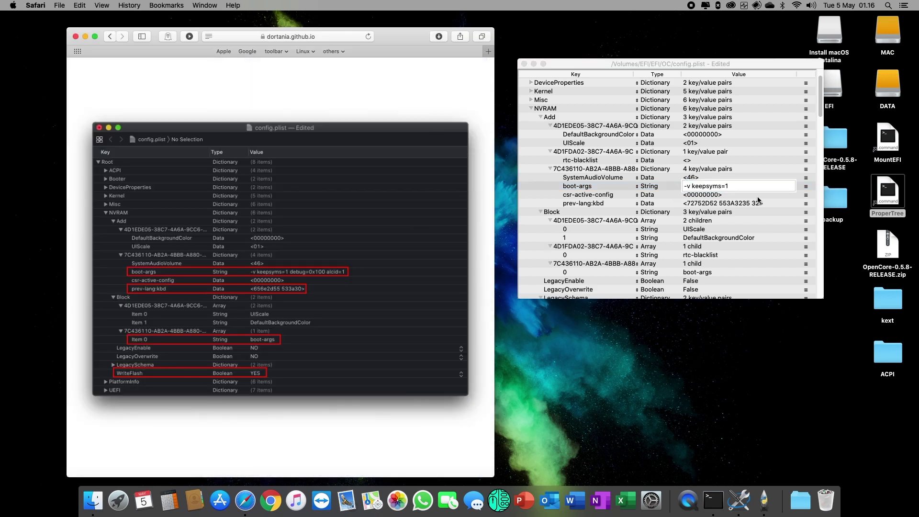
{"action": "left_click", "coordinate": [738, 188]}
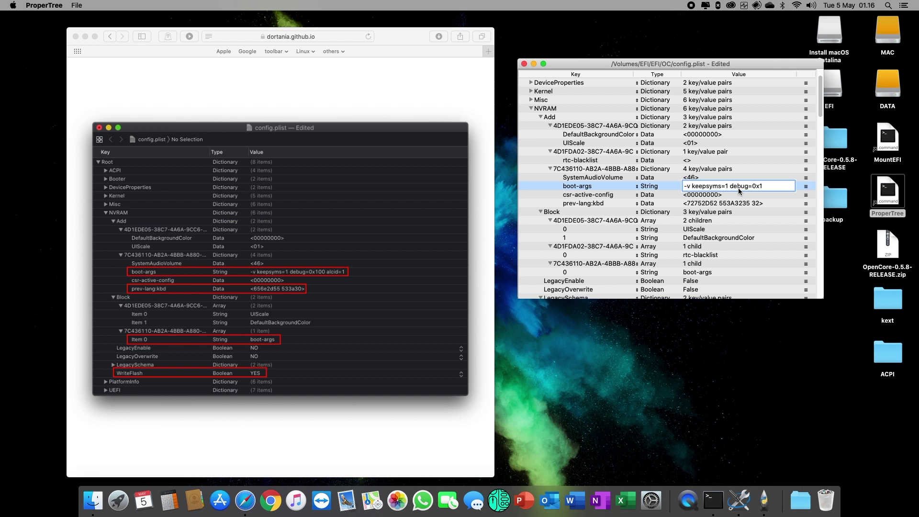
{"action": "type", "text": "00 alcid"}
{"action": "key", "text": "BackSpace"}
{"action": "type", "text": "=7"}
{"action": "key", "text": "Return"}
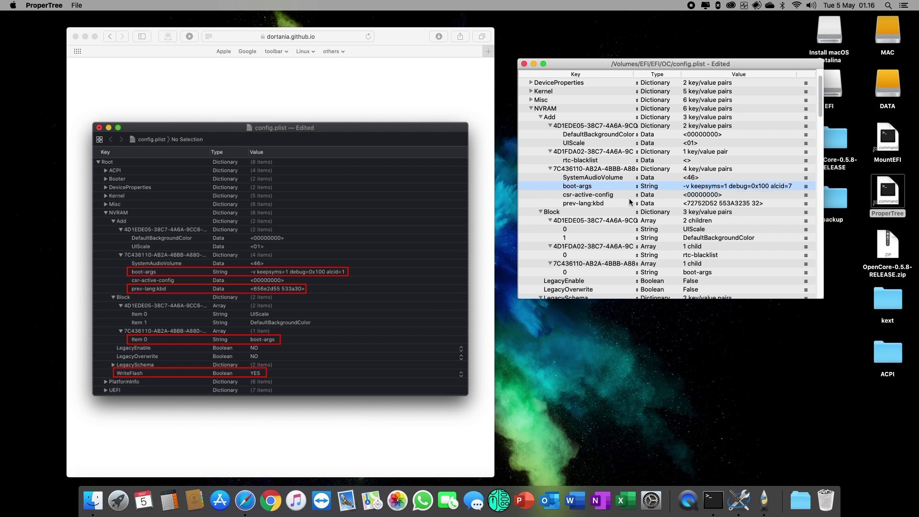
- Close the enlarged NVRAM screenshot and review the guide's notes on boot-args, csr-active-config and prev-lang:kbd
{"action": "left_click", "coordinate": [600, 193]}
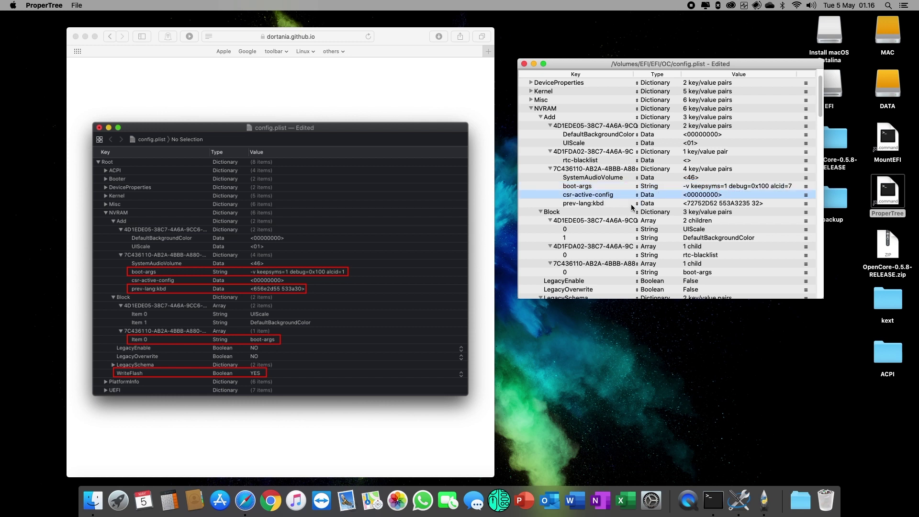
{"action": "left_click", "coordinate": [412, 92]}
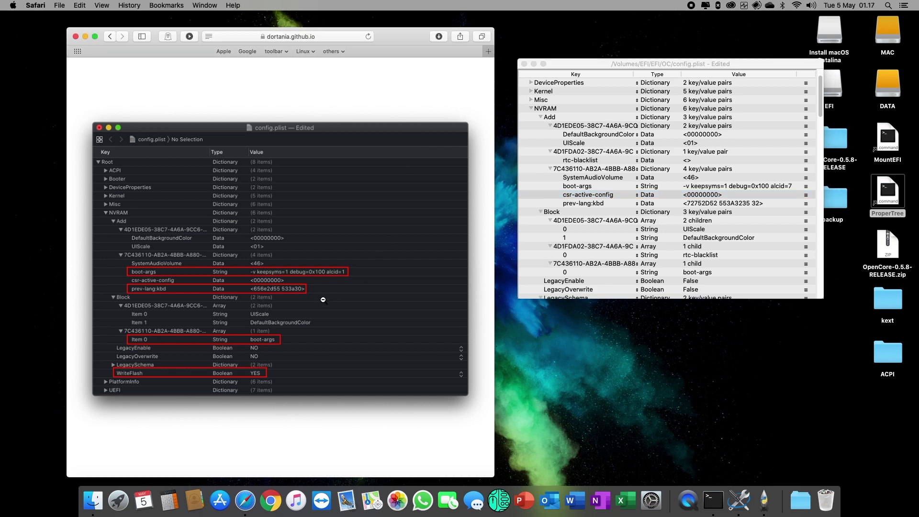
{"action": "left_click", "coordinate": [377, 101]}
{"action": "scroll", "coordinate": [400, 268], "scroll_direction": "down", "scroll_amount": 3}
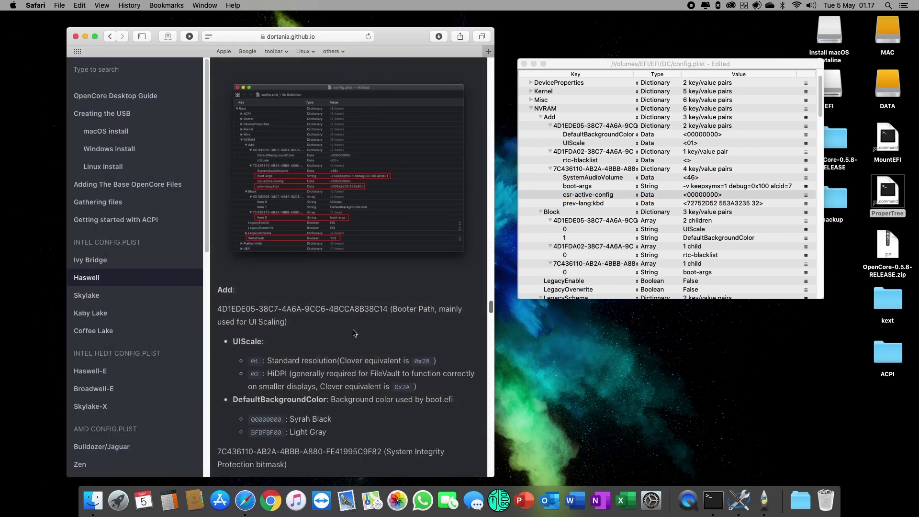
{"action": "scroll", "coordinate": [357, 292], "scroll_direction": "down", "scroll_amount": 2}
{"action": "scroll", "coordinate": [354, 295], "scroll_direction": "down", "scroll_amount": 4}
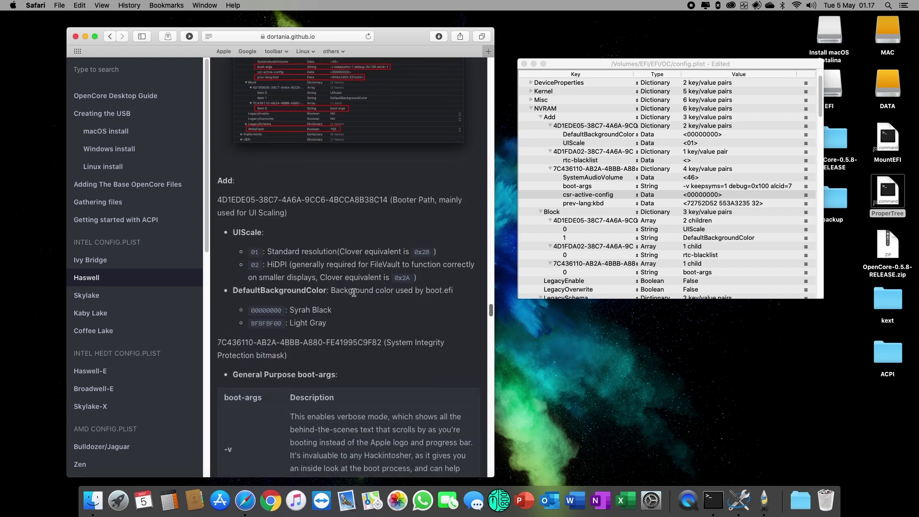
{"action": "scroll", "coordinate": [354, 296], "scroll_direction": "down", "scroll_amount": 9}
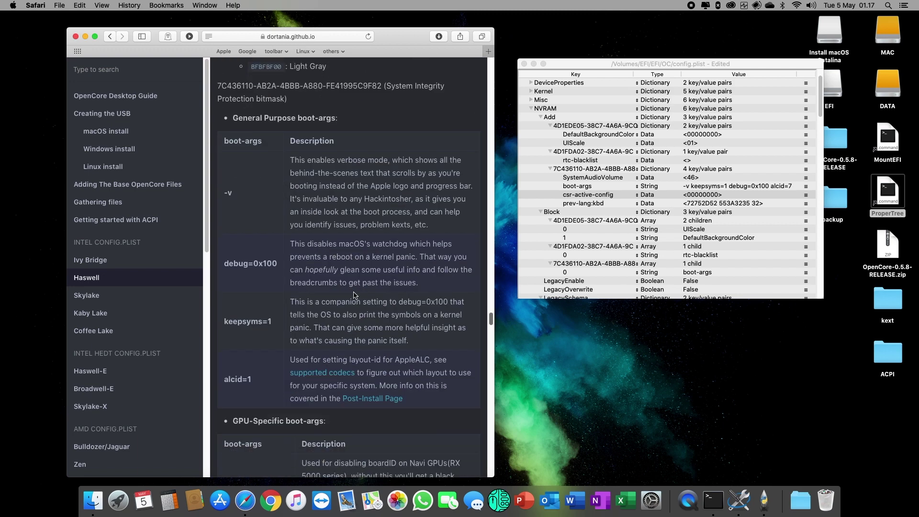
{"action": "scroll", "coordinate": [354, 293], "scroll_direction": "down", "scroll_amount": 6}
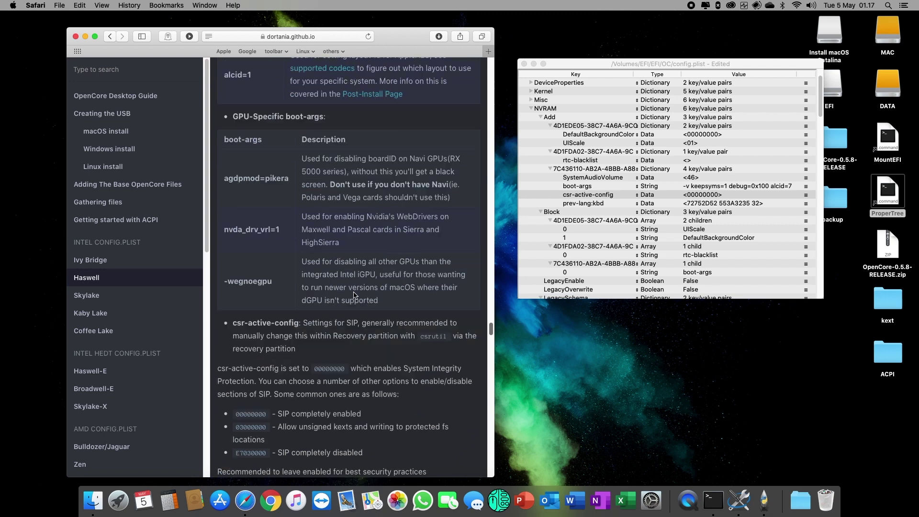
{"action": "scroll", "coordinate": [354, 296], "scroll_direction": "down", "scroll_amount": 2}
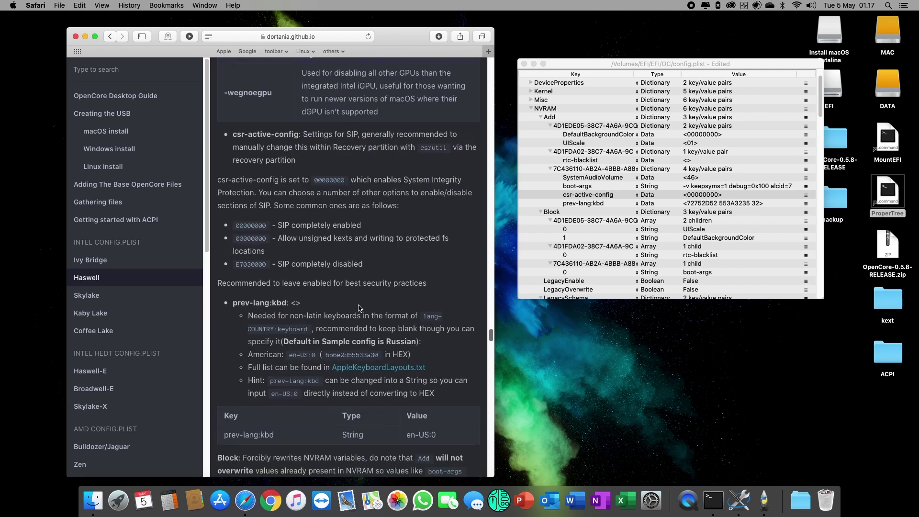
- Copy the American keyboard hex value 656e2d55533a30 from the guide into prev-lang:kbd under NVRAM > Add
{"action": "double_click", "coordinate": [347, 355]}
{"action": "right_click", "coordinate": [341, 356]}
{"action": "left_click", "coordinate": [361, 385]}
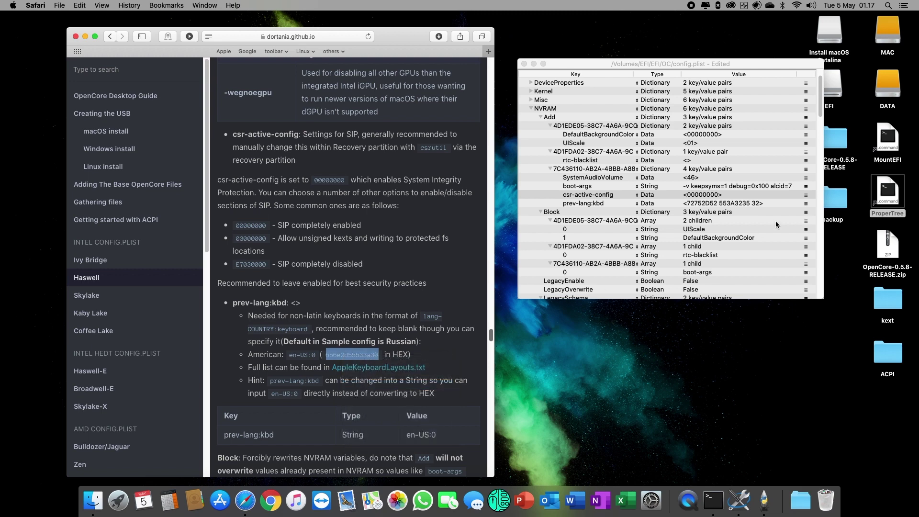
{"action": "double_click", "coordinate": [726, 204]}
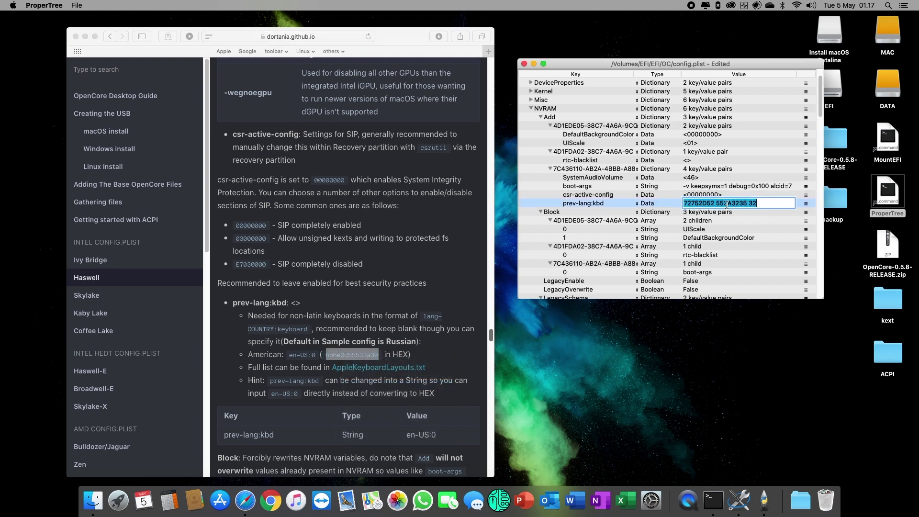
{"action": "key", "text": "super+v"}
{"action": "key", "text": "Return"}
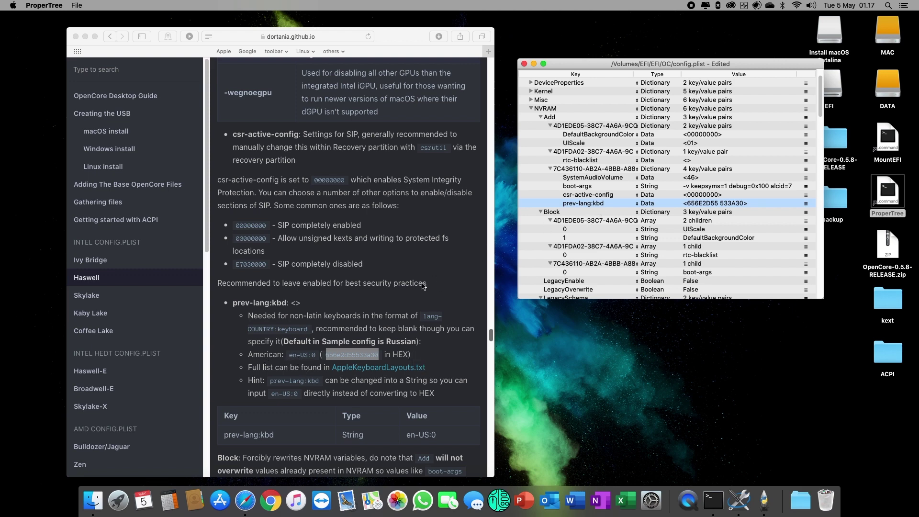
- Collapse the Block and Add groups under NVRAM
{"action": "scroll", "coordinate": [423, 287], "scroll_direction": "down", "scroll_amount": 3}
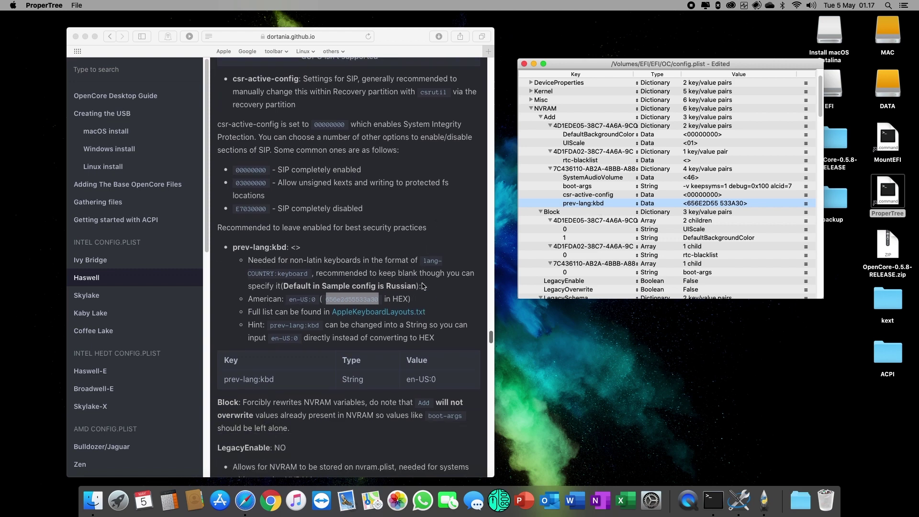
{"action": "left_click", "coordinate": [541, 212]}
{"action": "left_click", "coordinate": [541, 118]}
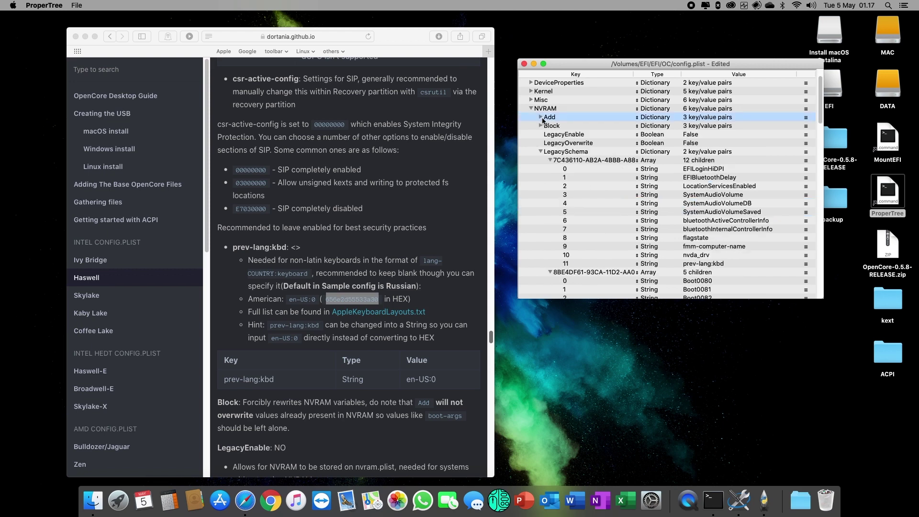
- Check LegacyEnable, LegacyOverwrite and LegacySchema under NVRAM against the guide's recommended settings
{"action": "scroll", "coordinate": [383, 281], "scroll_direction": "down", "scroll_amount": 8}
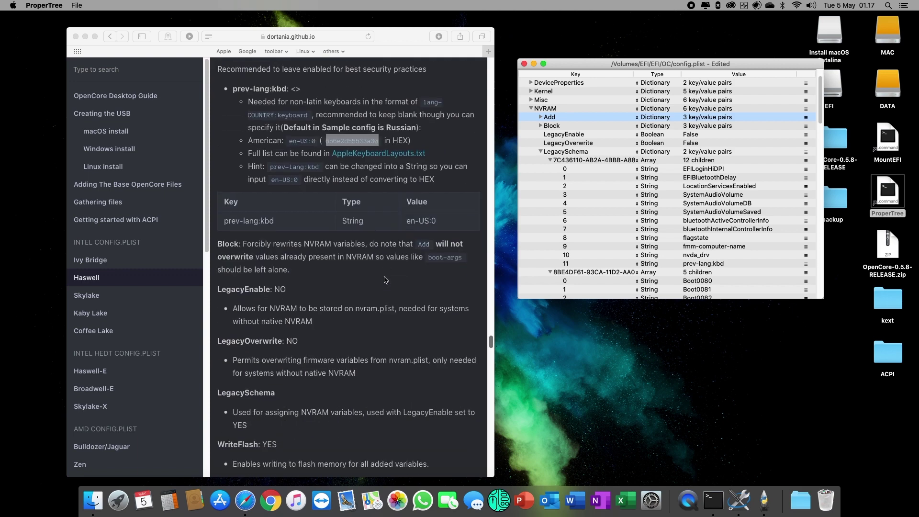
{"action": "left_click", "coordinate": [703, 135]}
{"action": "scroll", "coordinate": [404, 349], "scroll_direction": "down", "scroll_amount": 3}
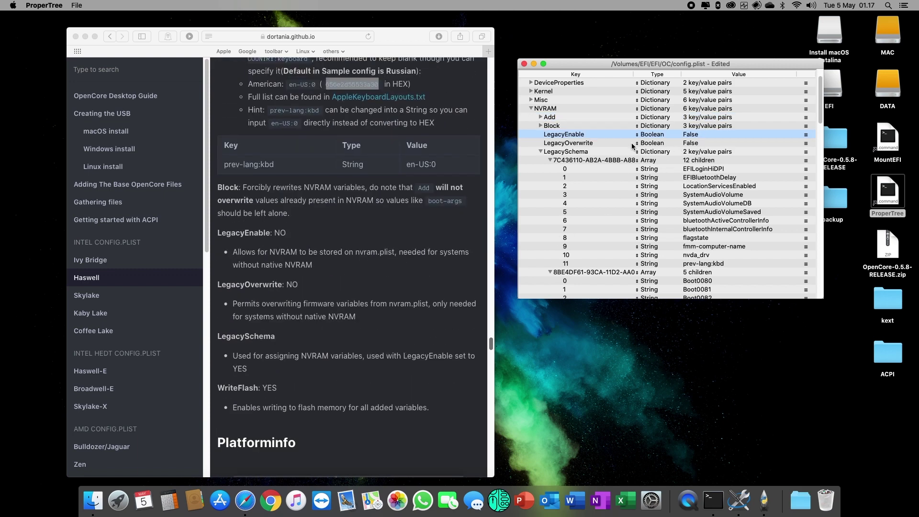
{"action": "left_click", "coordinate": [616, 143]}
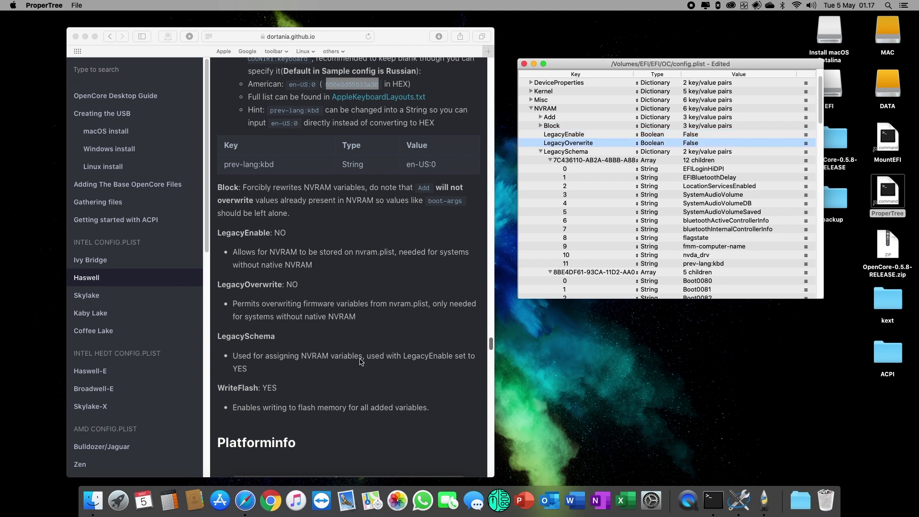
{"action": "left_click", "coordinate": [566, 152]}
{"action": "scroll", "coordinate": [560, 151], "scroll_direction": "down", "scroll_amount": 10}
{"action": "scroll", "coordinate": [550, 146], "scroll_direction": "up", "scroll_amount": 9}
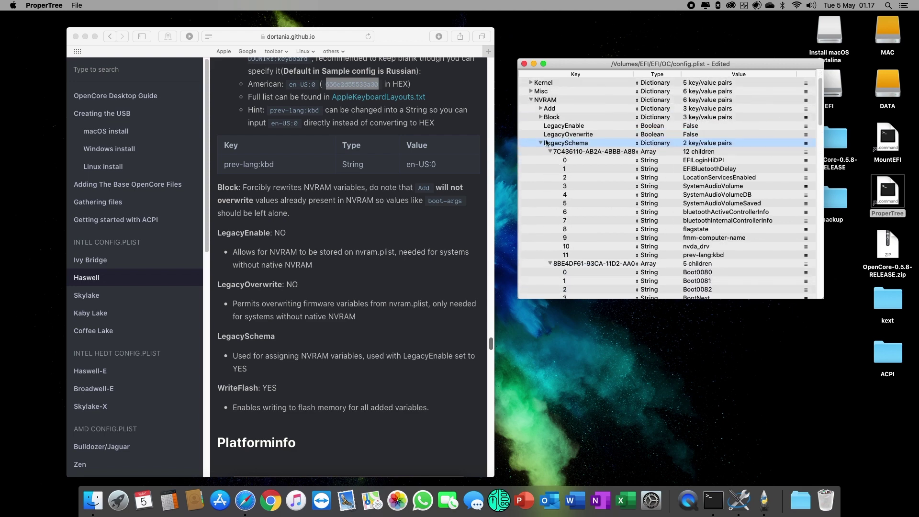
- Collapse the LegacySchema group and set WriteFlash to True under NVRAM
{"action": "left_click", "coordinate": [541, 142]}
{"action": "left_click", "coordinate": [576, 151]}
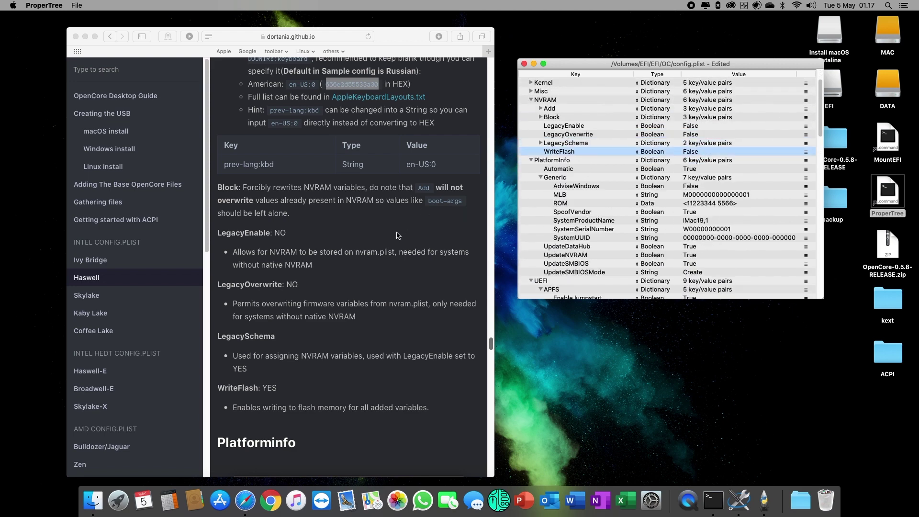
{"action": "scroll", "coordinate": [396, 268], "scroll_direction": "down", "scroll_amount": 3}
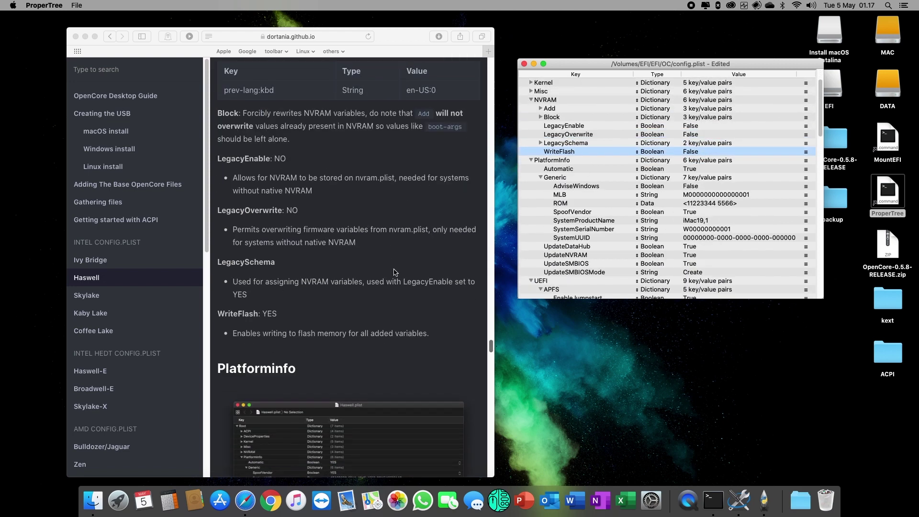
{"action": "left_click", "coordinate": [703, 155]}
{"action": "left_click", "coordinate": [702, 158]}
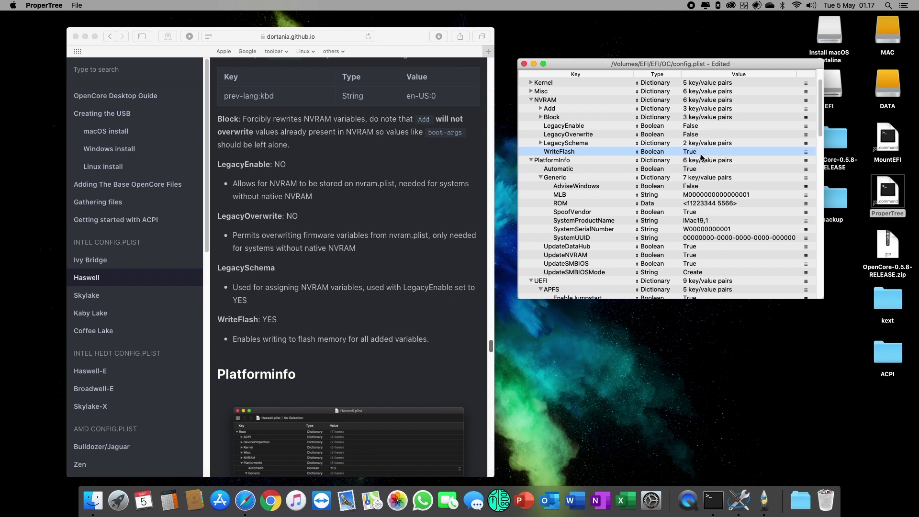
{"action": "left_click", "coordinate": [558, 163]}
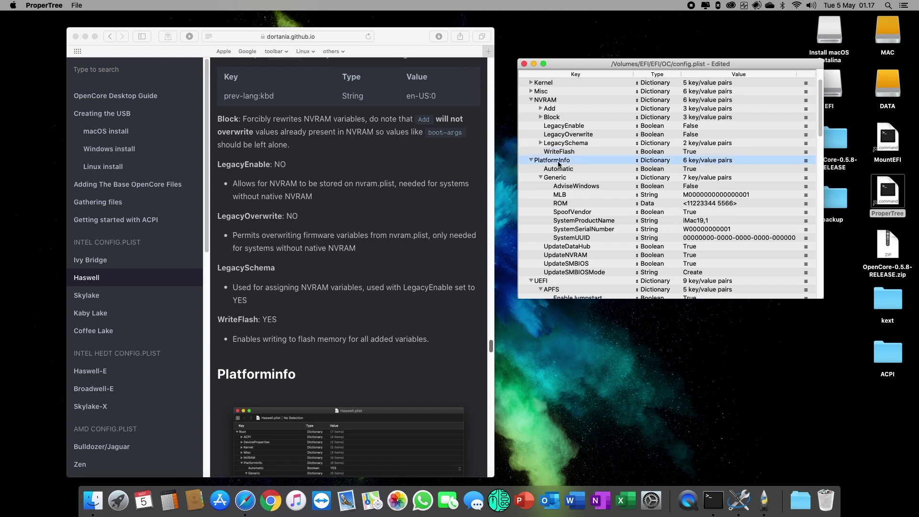
- Set SystemProductName under PlatformInfo > Generic to iMac15,1
{"action": "scroll", "coordinate": [348, 313], "scroll_direction": "down", "scroll_amount": 1}
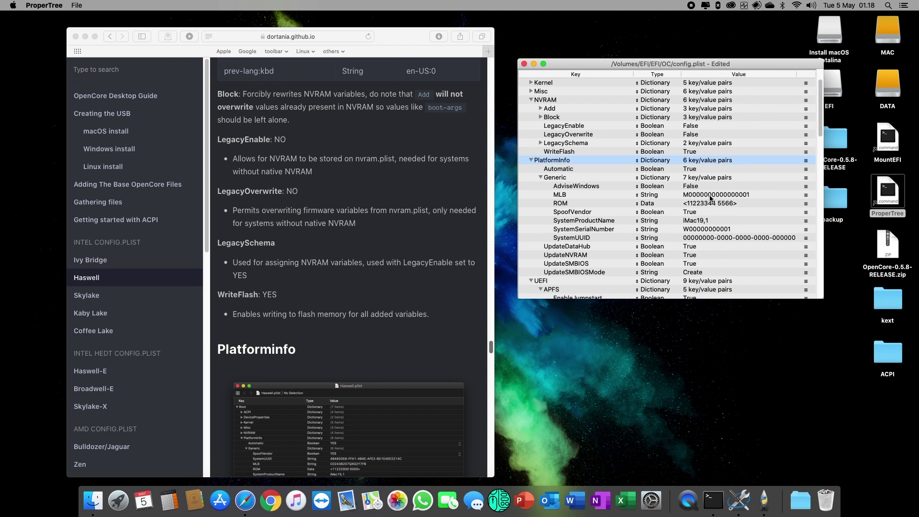
{"action": "double_click", "coordinate": [703, 221]}
{"action": "left_click", "coordinate": [726, 222]}
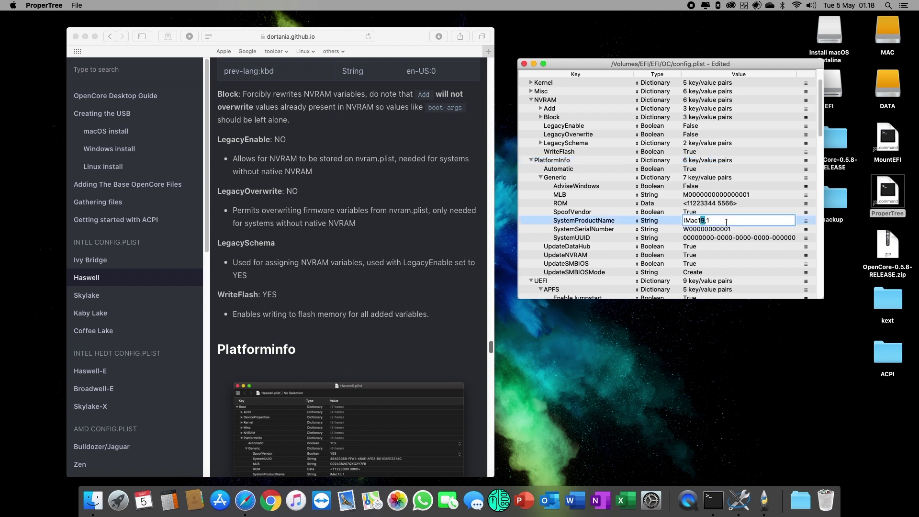
{"action": "type", "text": "5"}
{"action": "key", "text": "Return"}
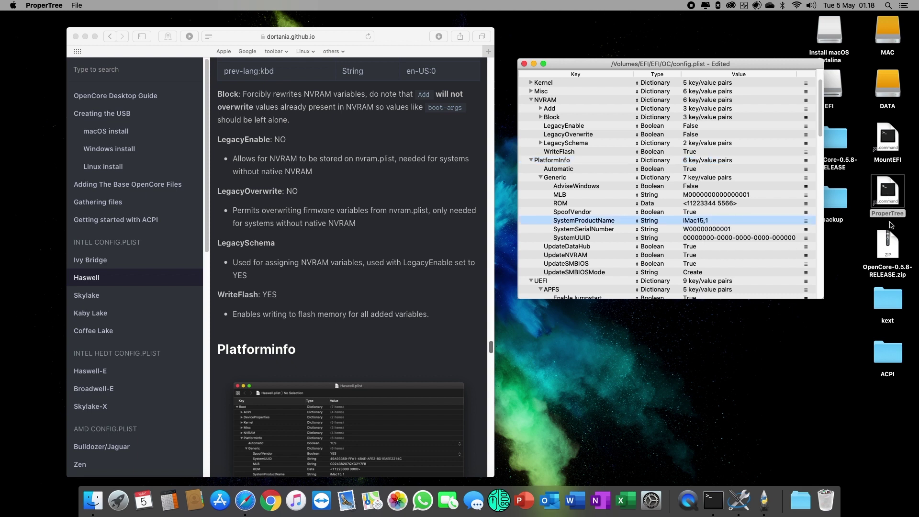
- Launch another ProperTree instance and open the backup config.plist from Desktop/backup/EFI/OC
{"action": "double_click", "coordinate": [889, 203]}
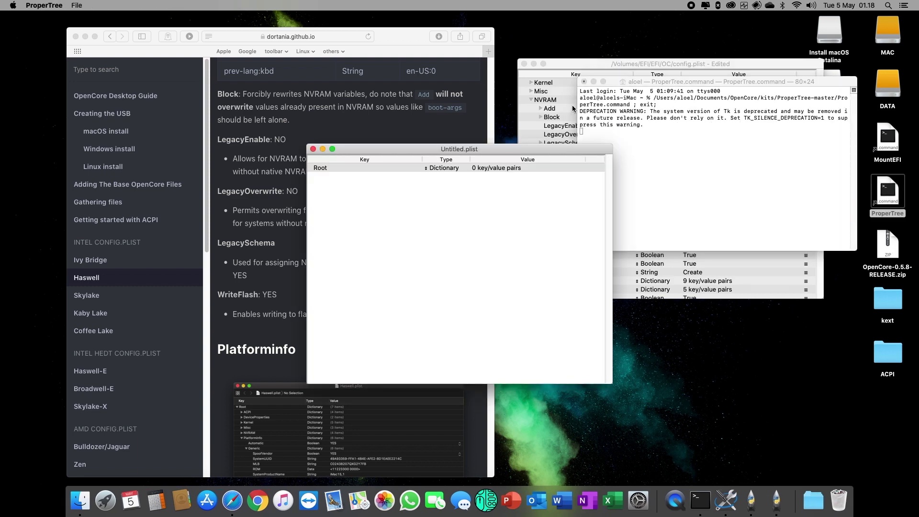
{"action": "left_click", "coordinate": [76, 5]}
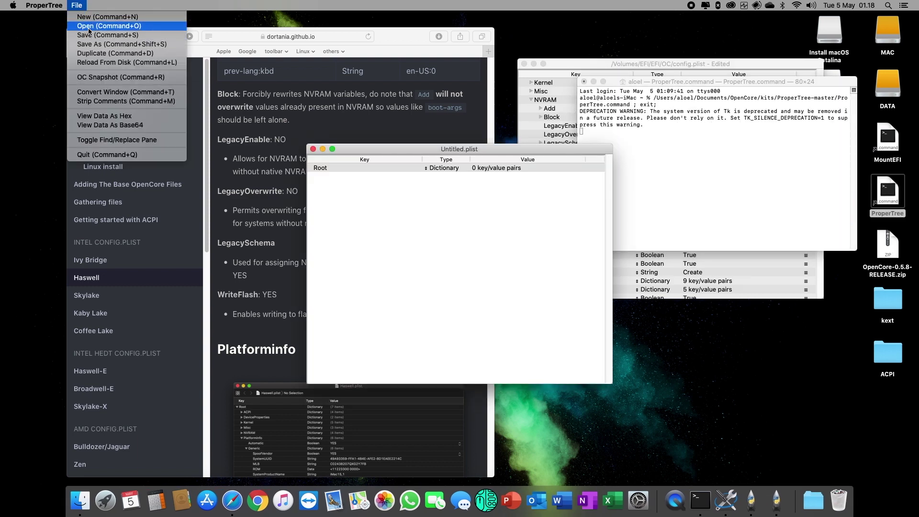
{"action": "left_click", "coordinate": [91, 28]}
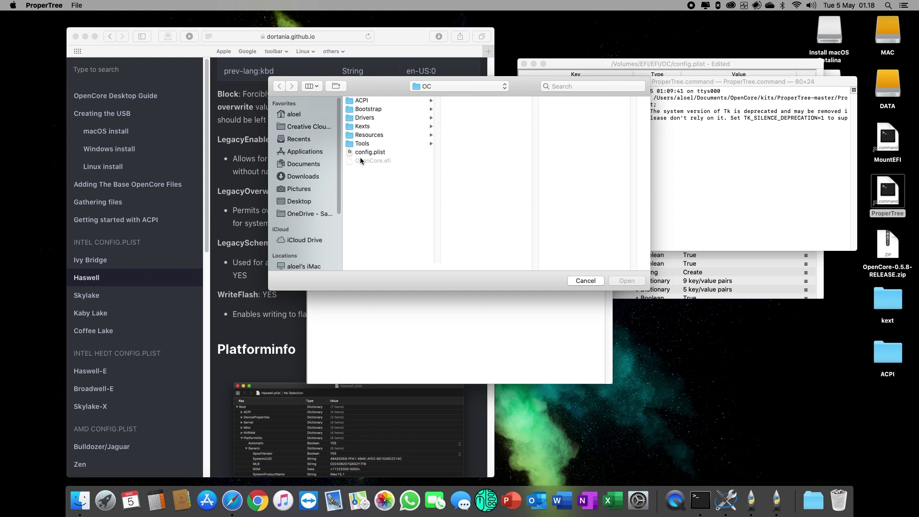
{"action": "left_click", "coordinate": [305, 203]}
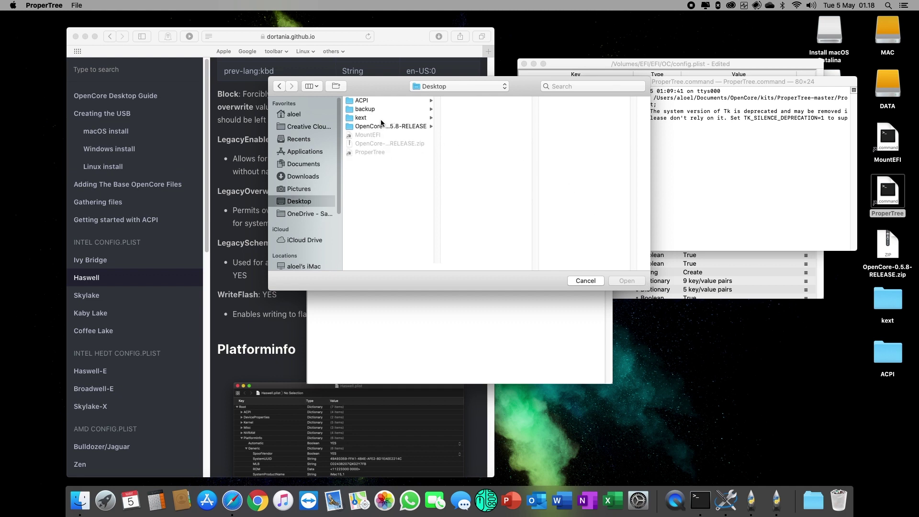
{"action": "left_click", "coordinate": [363, 110]}
{"action": "left_click", "coordinate": [454, 100]}
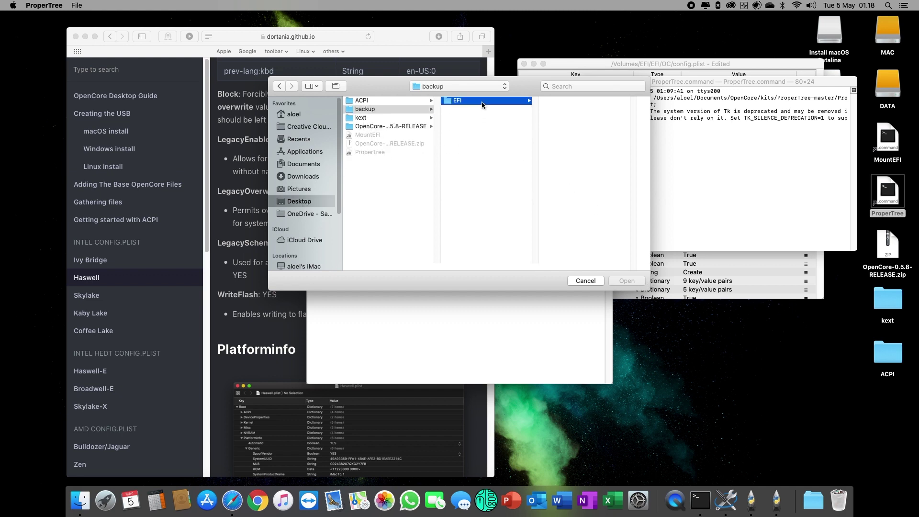
{"action": "left_click", "coordinate": [573, 112]}
{"action": "left_click", "coordinate": [585, 153]}
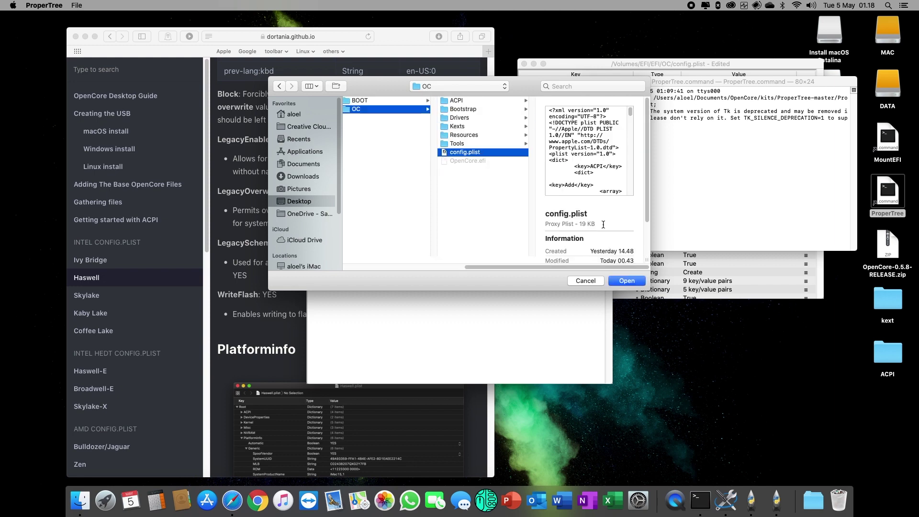
{"action": "left_click", "coordinate": [627, 281]}
- Collapse the groups above PlatformInfo in the backup config.plist and arrange both plist windows side by side
{"action": "left_click", "coordinate": [320, 176]}
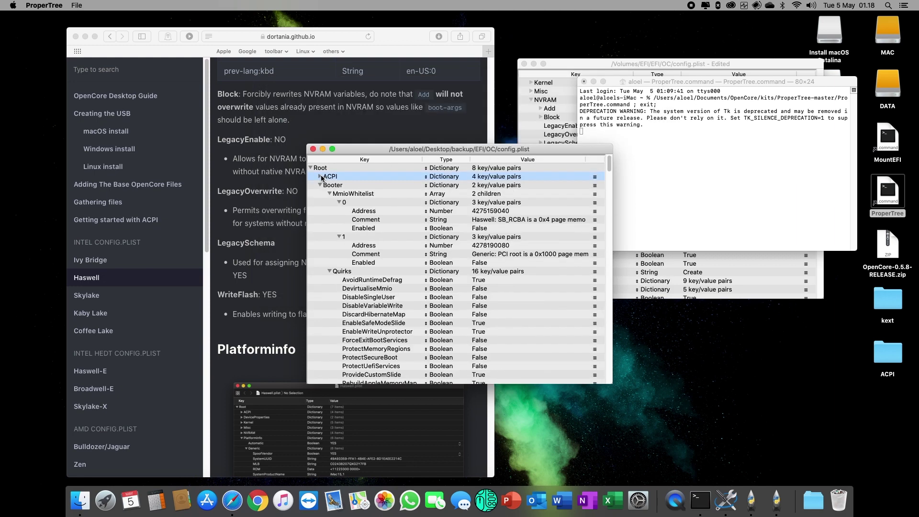
{"action": "left_click", "coordinate": [322, 191]}
{"action": "left_click", "coordinate": [320, 202]}
{"action": "left_click", "coordinate": [320, 202]}
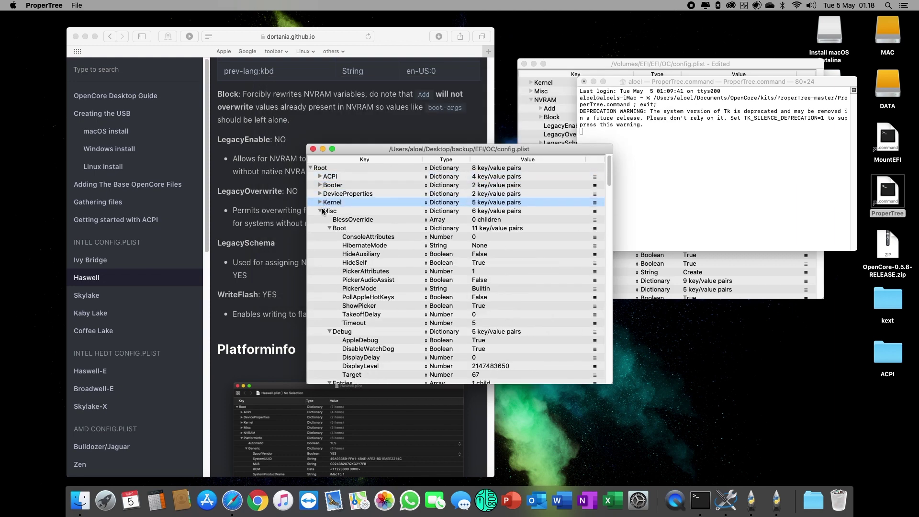
{"action": "left_click", "coordinate": [320, 211]}
{"action": "left_click", "coordinate": [320, 219]}
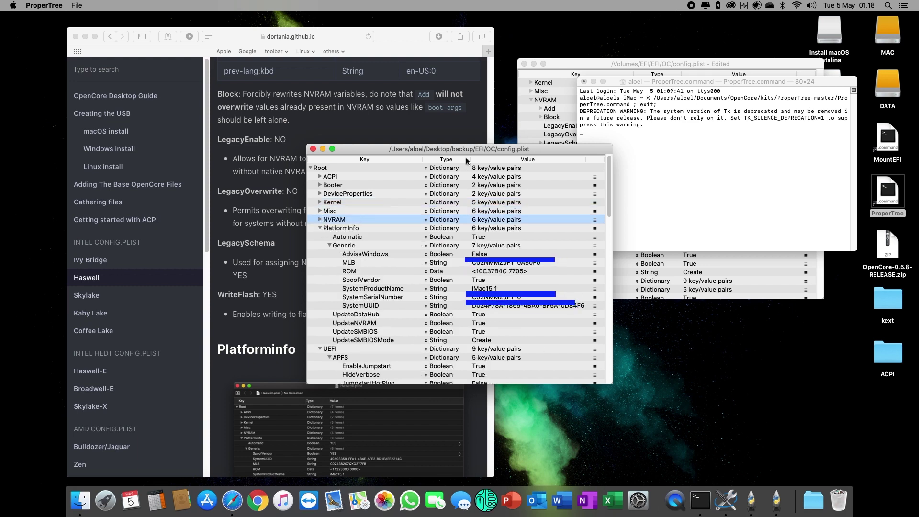
{"action": "left_click_drag", "start_coordinate": [466, 151], "coordinate": [326, 75]}
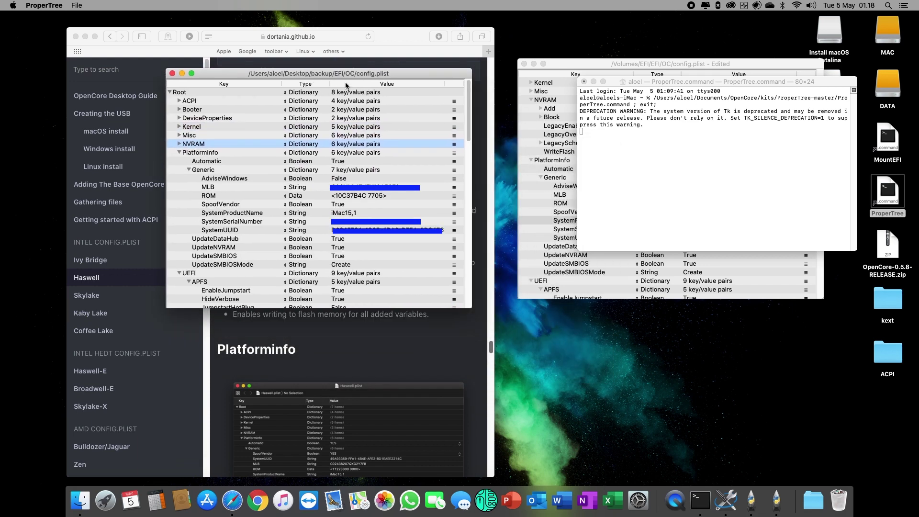
{"action": "left_click", "coordinate": [593, 82]}
{"action": "left_click_drag", "start_coordinate": [598, 62], "coordinate": [564, 64]}
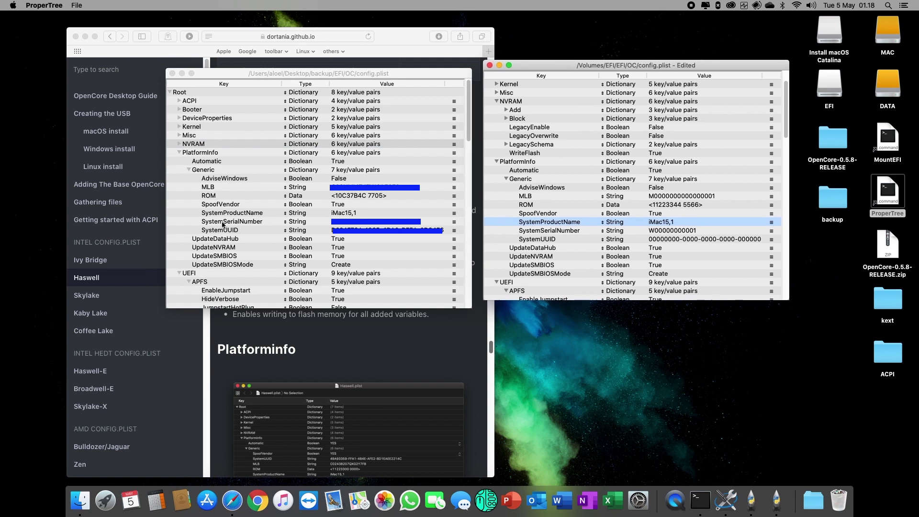
- Copy the MLB value from the backup config.plist into MLB of the EFI config.plist
{"action": "left_click", "coordinate": [370, 191]}
{"action": "double_click", "coordinate": [369, 187]}
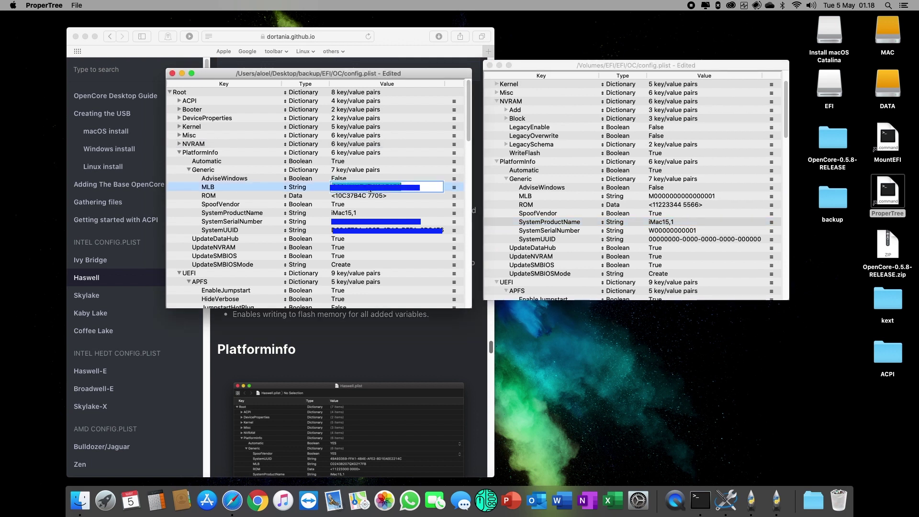
{"action": "left_click", "coordinate": [557, 197]}
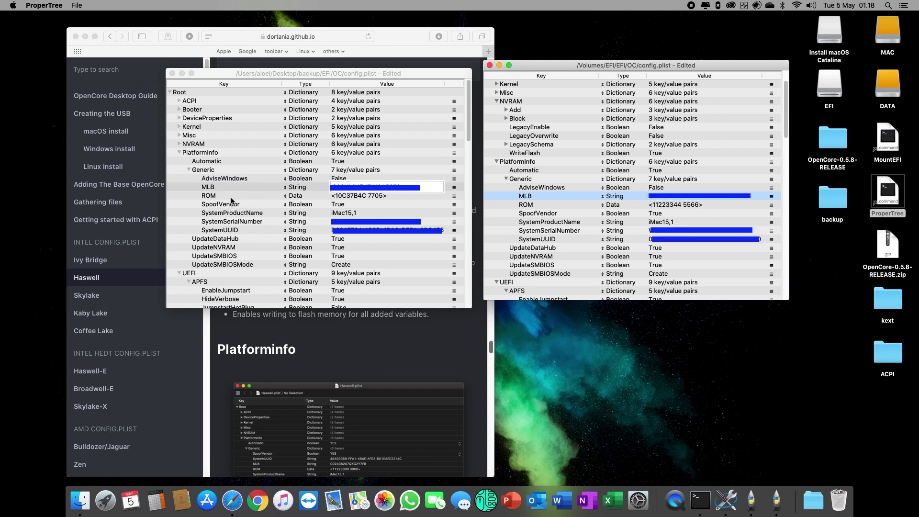
- Copy the ROM data from the backup config.plist into ROM under PlatformInfo > Generic of the EFI config.plist
{"action": "left_click", "coordinate": [375, 196]}
{"action": "double_click", "coordinate": [374, 196]}
{"action": "key", "text": "super+c"}
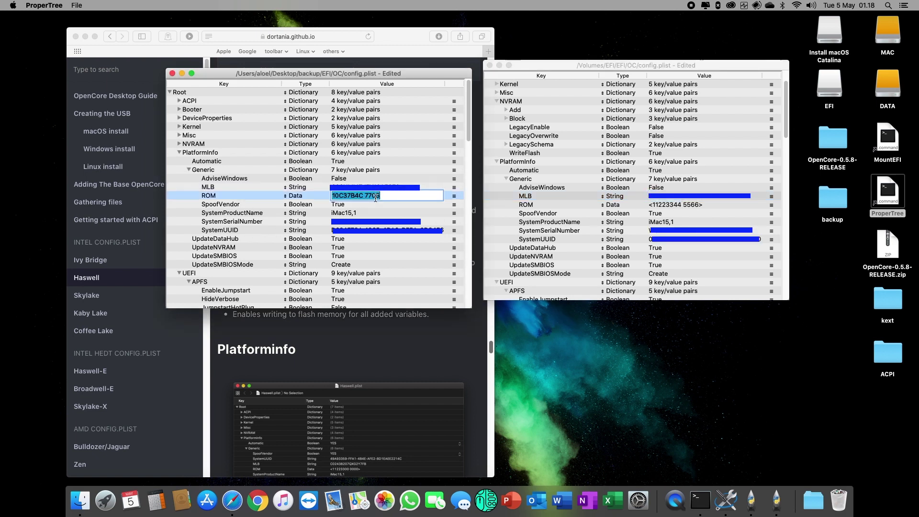
{"action": "left_click", "coordinate": [553, 207]}
{"action": "double_click", "coordinate": [668, 205]}
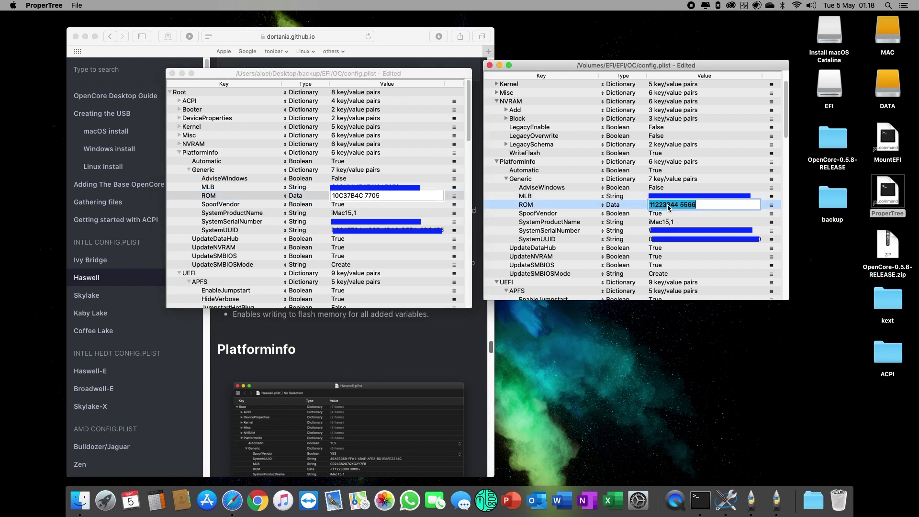
{"action": "key", "text": "super+v"}
{"action": "key", "text": "Return"}
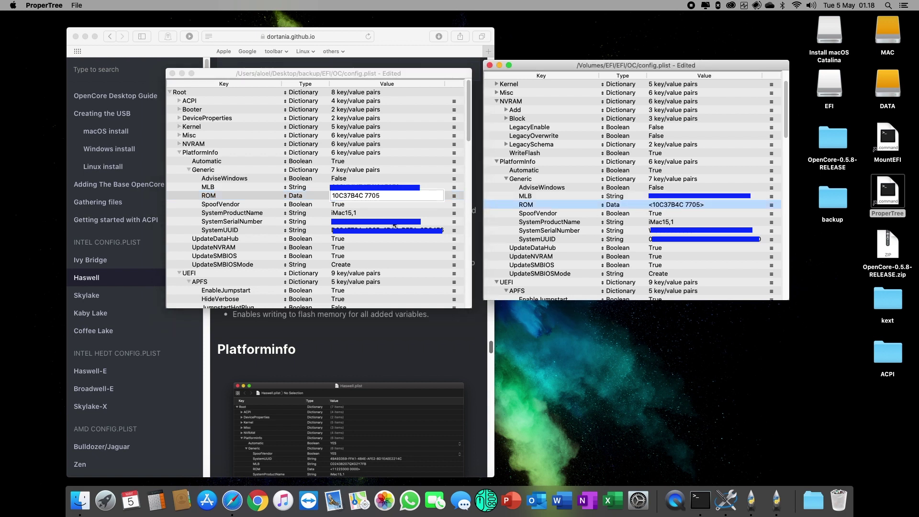
- Copy the SystemSerialNumber from the backup config.plist into the same key of the EFI config.plist
{"action": "left_click", "coordinate": [265, 223]}
{"action": "double_click", "coordinate": [375, 225]}
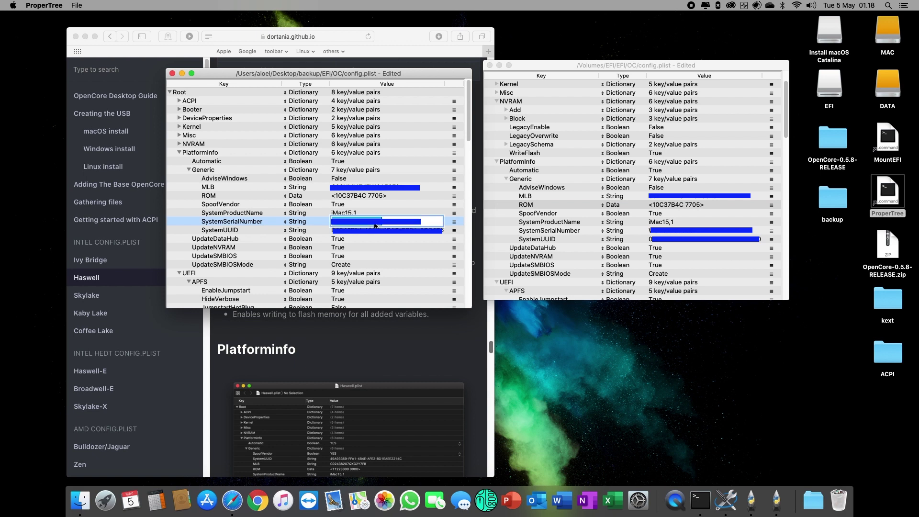
{"action": "left_click", "coordinate": [697, 234]}
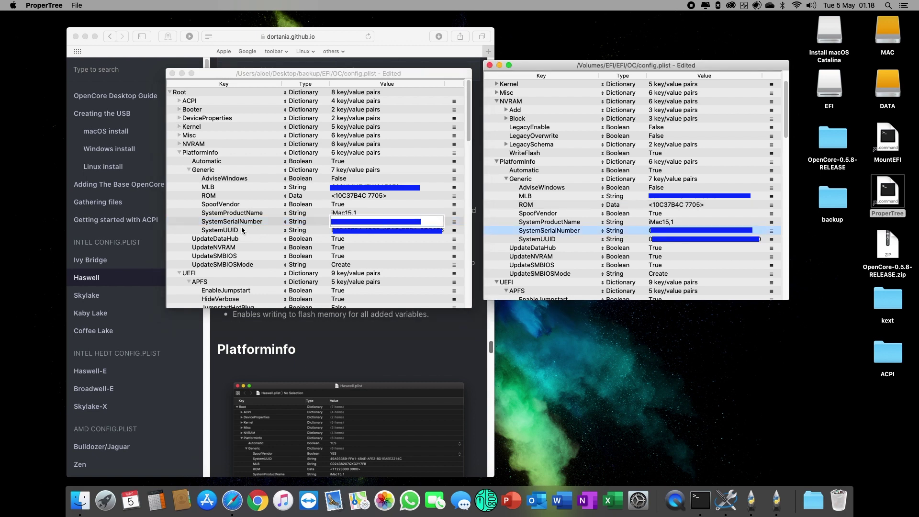
- Copy the SystemUUID from the backup config.plist into the EFI config.plist, and close the backup file
{"action": "left_click", "coordinate": [276, 233]}
{"action": "double_click", "coordinate": [380, 231]}
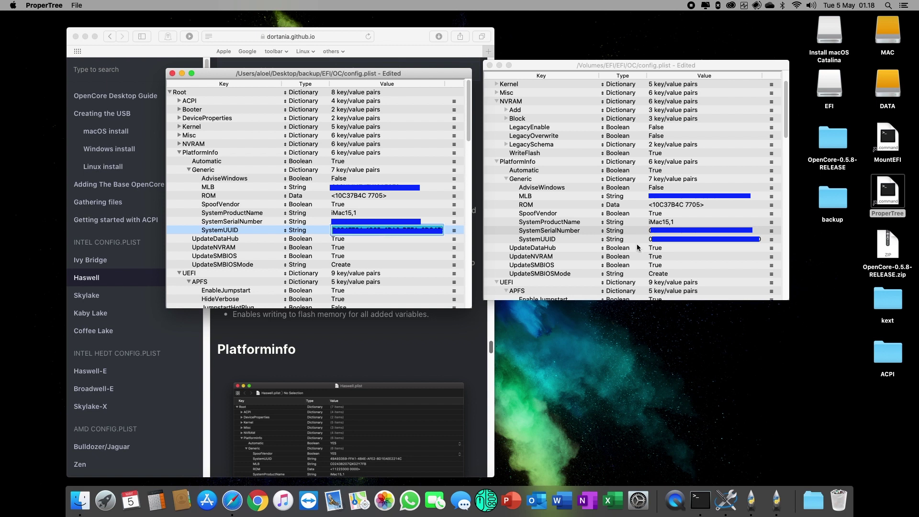
{"action": "left_click", "coordinate": [682, 239]}
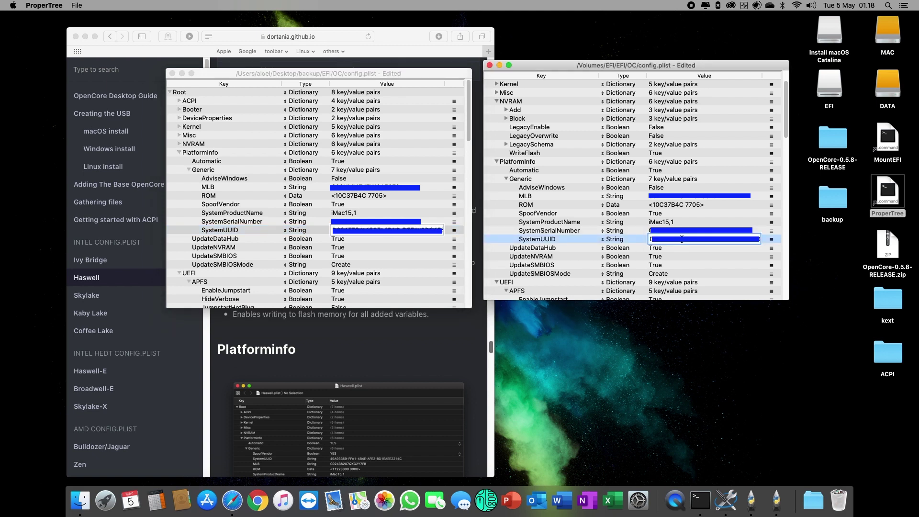
{"action": "left_click", "coordinate": [172, 73]}
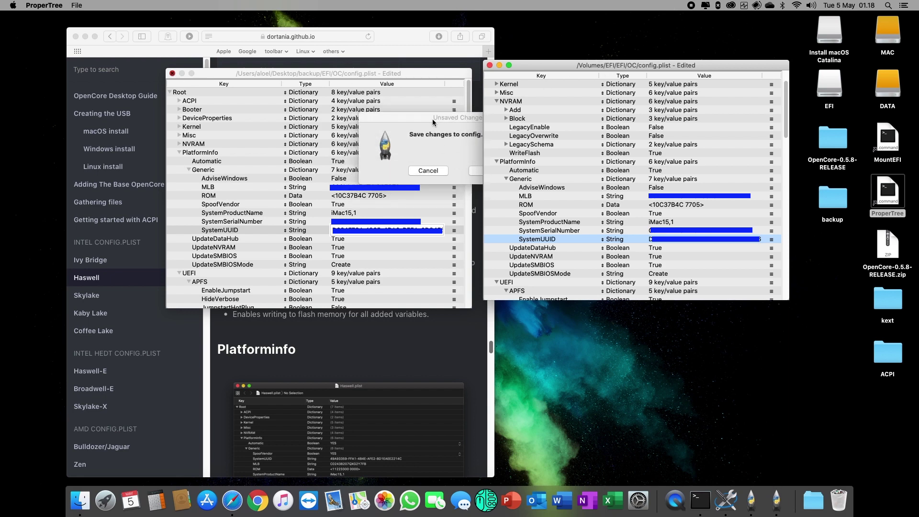
{"action": "left_click", "coordinate": [336, 161]}
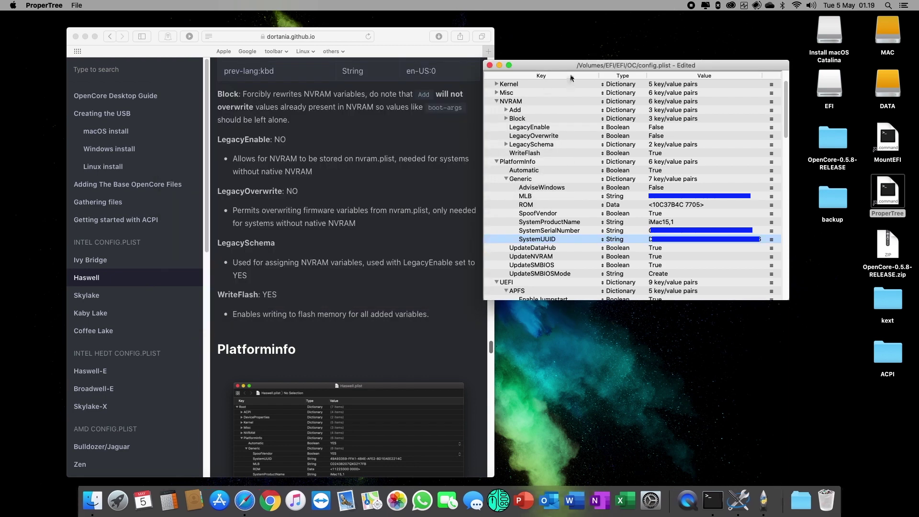
- Check UpdateDataHub, UpdateNVRAM, UpdateSMBIOS and UpdateSMBIOSMode under PlatformInfo against the guide's recommended settings
{"action": "left_click", "coordinate": [686, 250]}
{"action": "scroll", "coordinate": [360, 273], "scroll_direction": "down", "scroll_amount": 10}
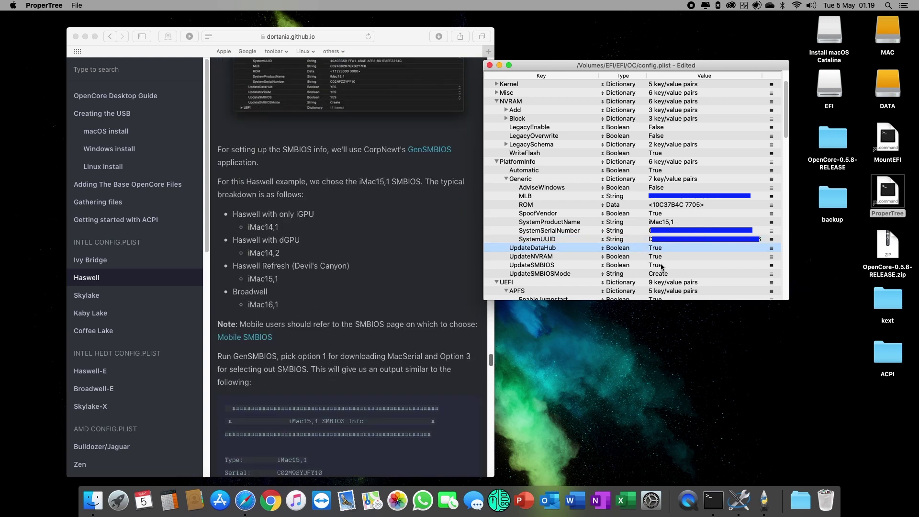
{"action": "scroll", "coordinate": [346, 272], "scroll_direction": "down", "scroll_amount": 3}
{"action": "scroll", "coordinate": [345, 272], "scroll_direction": "down", "scroll_amount": 20}
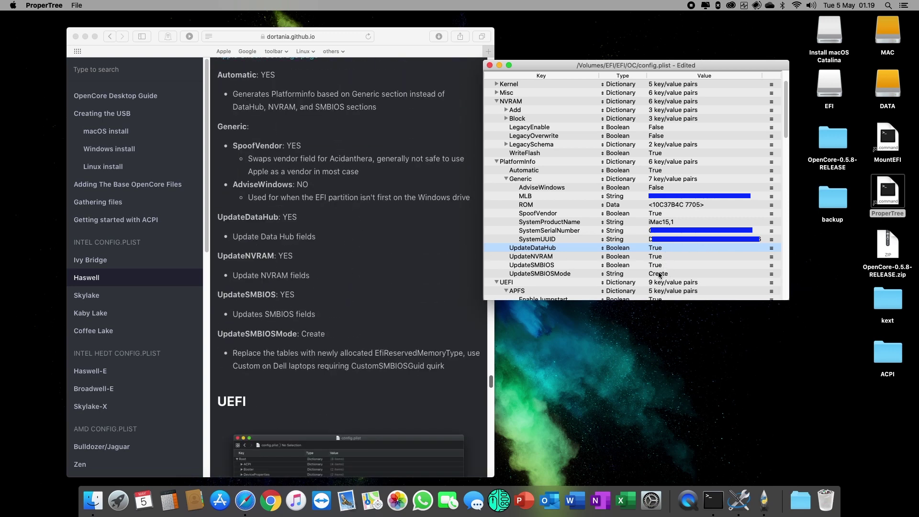
{"action": "left_click", "coordinate": [553, 266]}
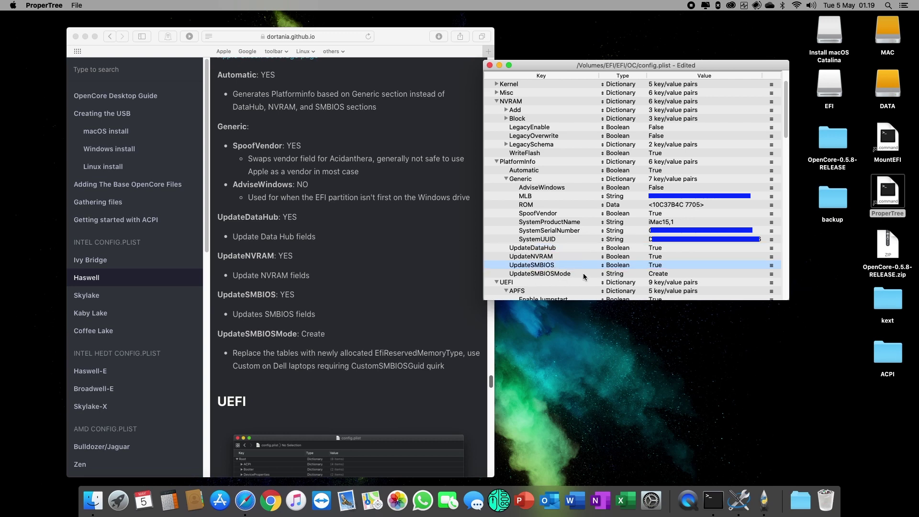
{"action": "left_click", "coordinate": [582, 274]}
- Collapse PlatformInfo and NVRAM in the config.plist and bring up the guide's UEFI section for comparison
{"action": "left_click", "coordinate": [496, 162]}
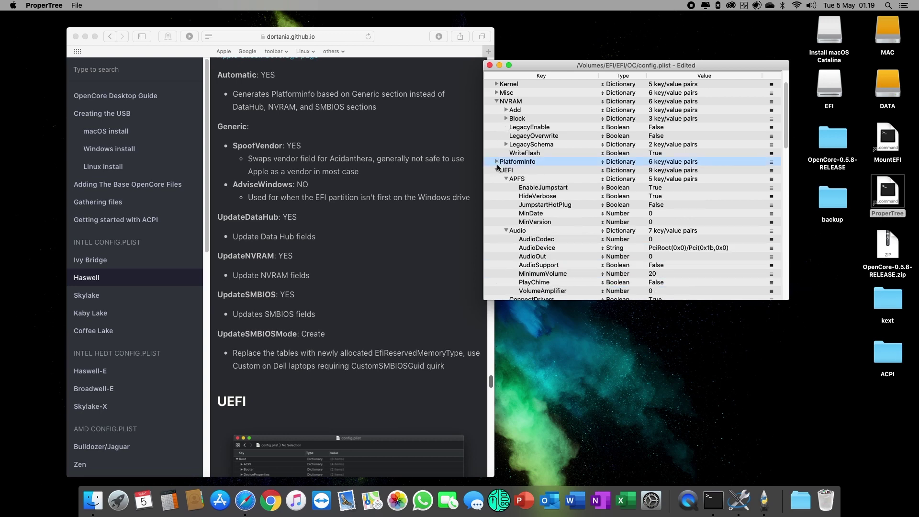
{"action": "left_click", "coordinate": [497, 101]}
{"action": "left_click", "coordinate": [506, 119]}
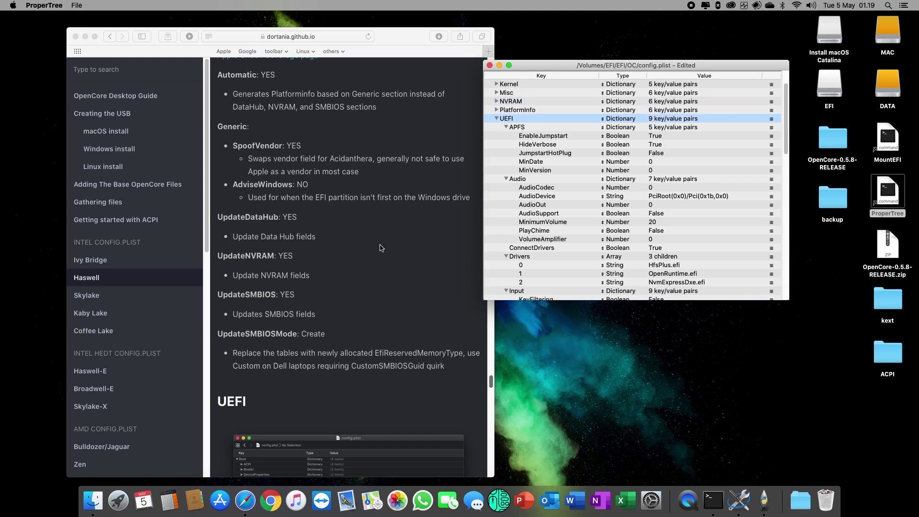
{"action": "scroll", "coordinate": [377, 261], "scroll_direction": "down", "scroll_amount": 3}
{"action": "scroll", "coordinate": [377, 261], "scroll_direction": "down", "scroll_amount": 4}
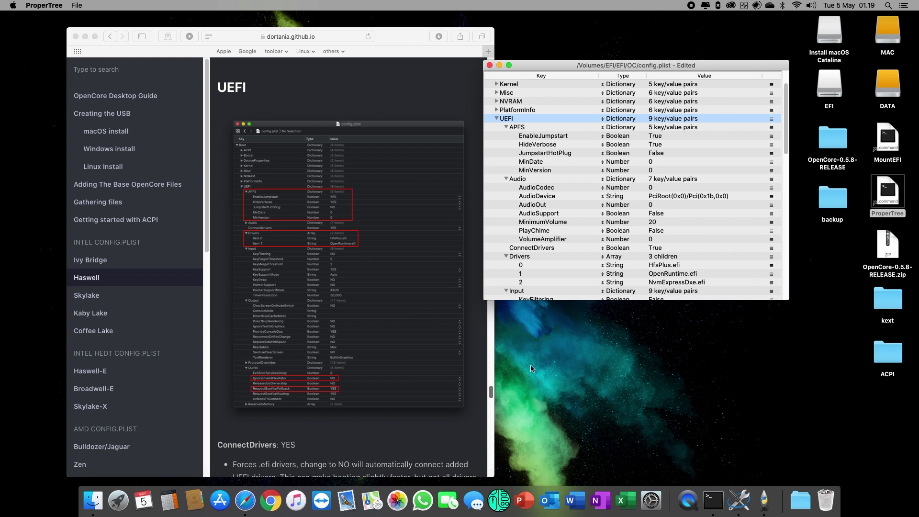
- Mount the EFI partition of the DATA disk with MountEFI, authorising with the account password, and close the terminal window
{"action": "double_click", "coordinate": [885, 143]}
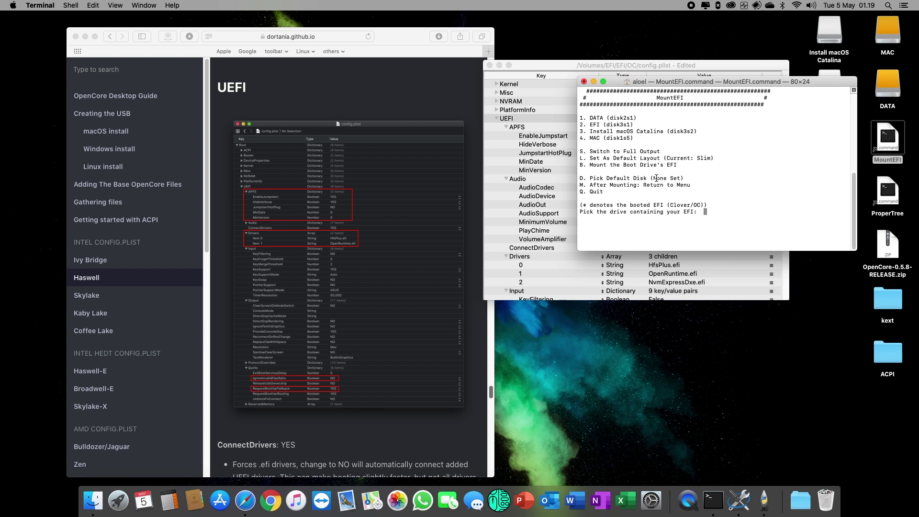
{"action": "type", "text": "1"}
{"action": "key", "text": "Return"}
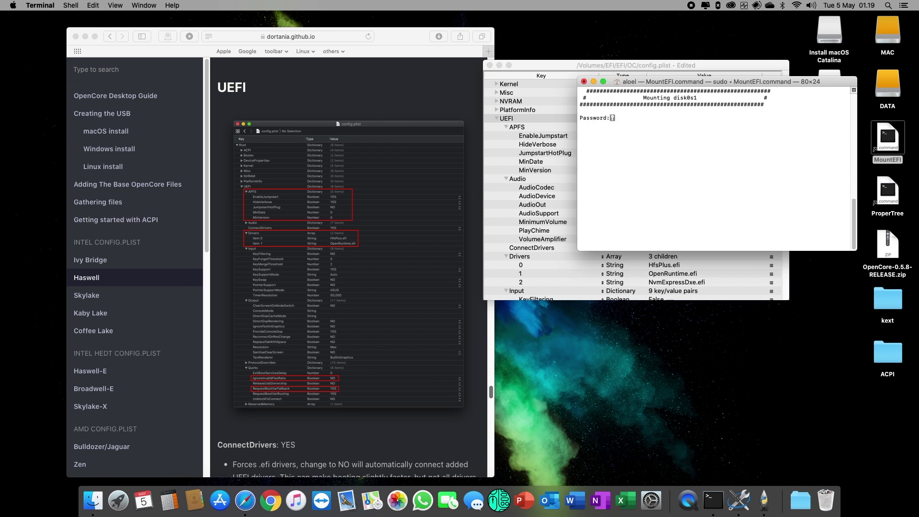
{"action": "key", "text": "Return"}
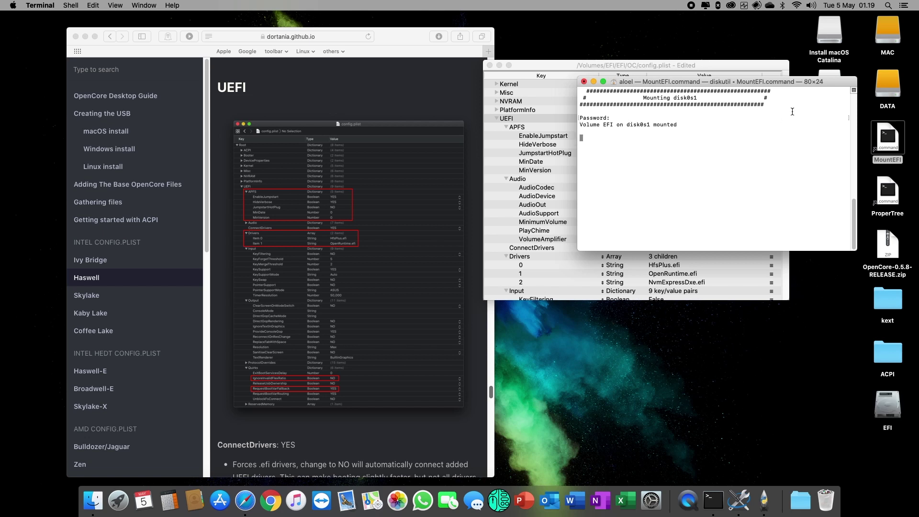
{"action": "left_click", "coordinate": [585, 82]}
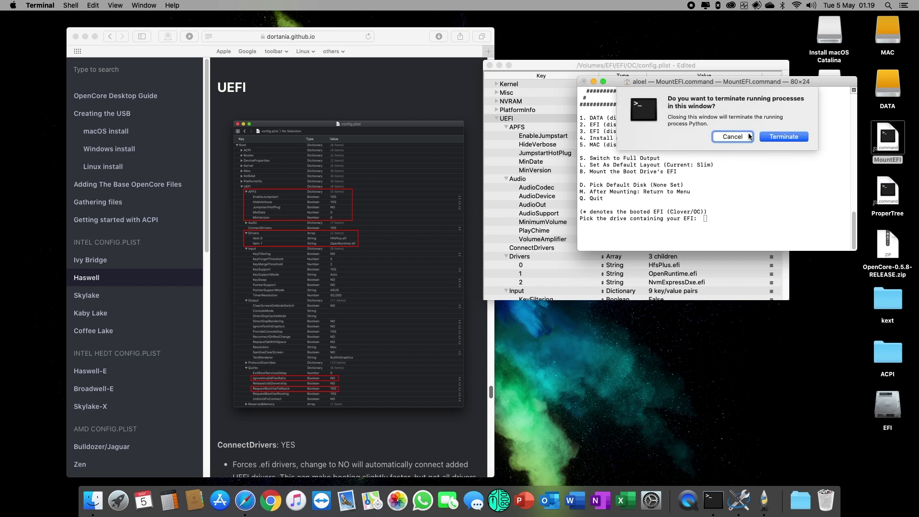
{"action": "left_click", "coordinate": [802, 140]}
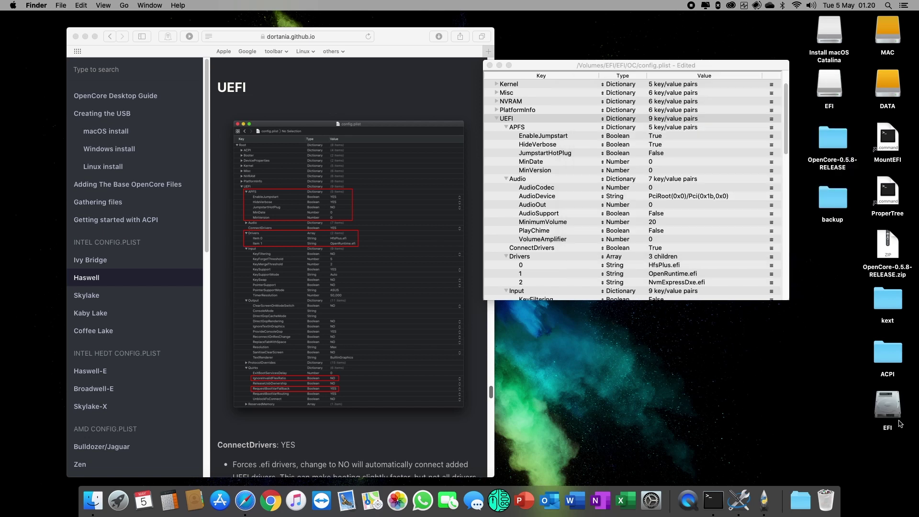
- Open the newly mounted EFI volume and examine the driver files in EFI/OC/Drivers, including ApfsDriverLoader.efi
{"action": "double_click", "coordinate": [887, 407]}
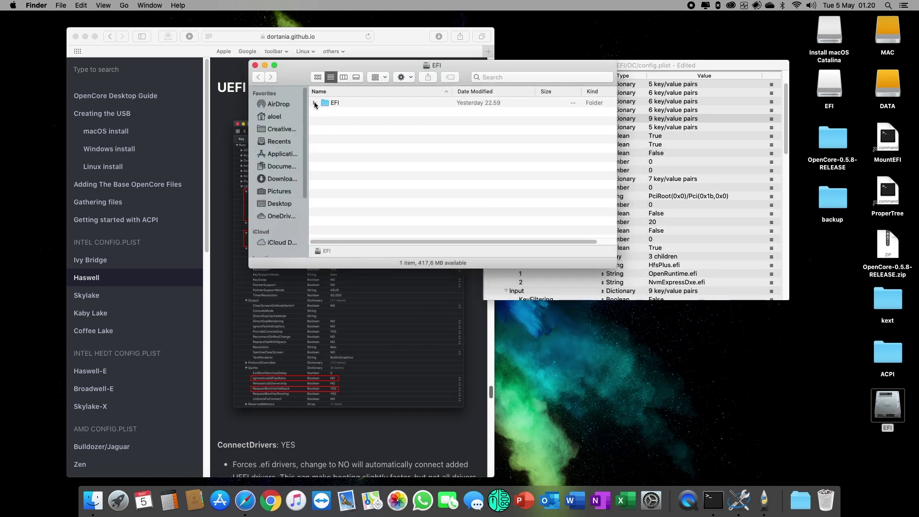
{"action": "left_click", "coordinate": [314, 103]}
{"action": "left_click", "coordinate": [325, 121]}
{"action": "left_click", "coordinate": [334, 138]}
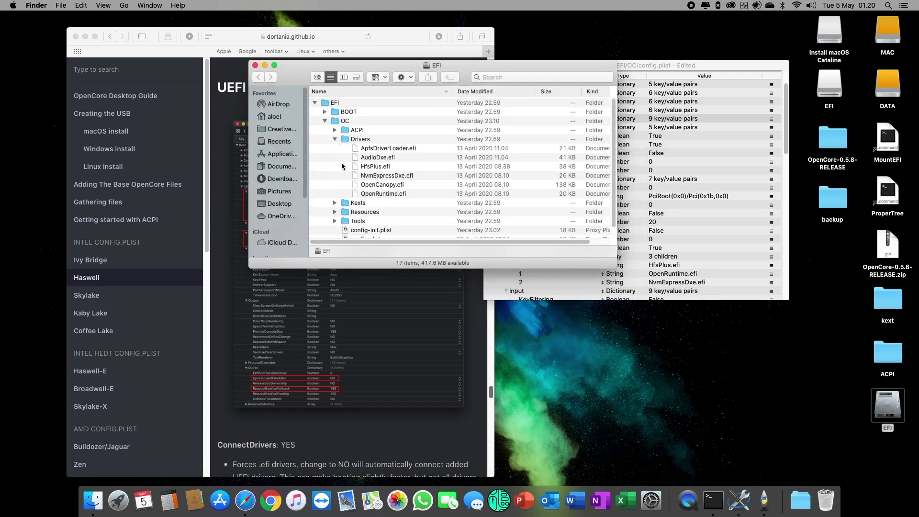
{"action": "left_click", "coordinate": [395, 147]}
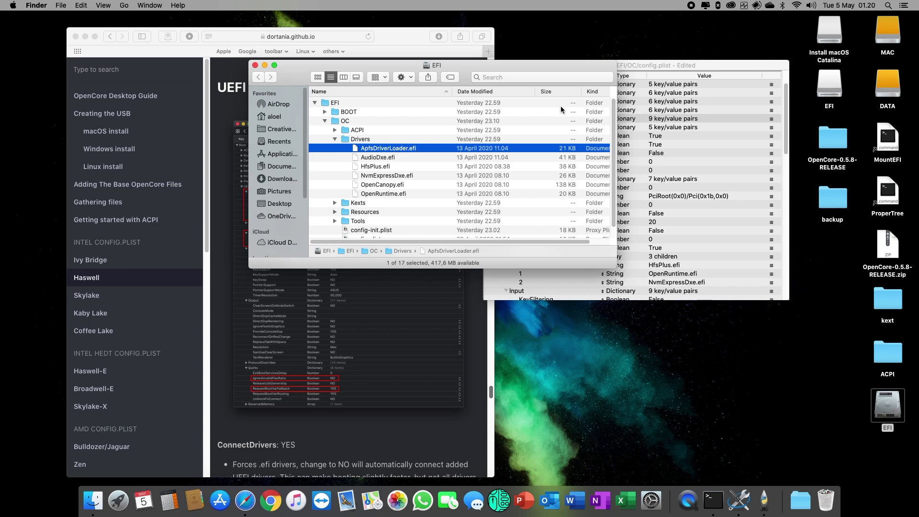
- Return to the config.plist, close the EFI volume's folder window and eject that volume
{"action": "left_click", "coordinate": [675, 59]}
{"action": "left_click", "coordinate": [531, 128]}
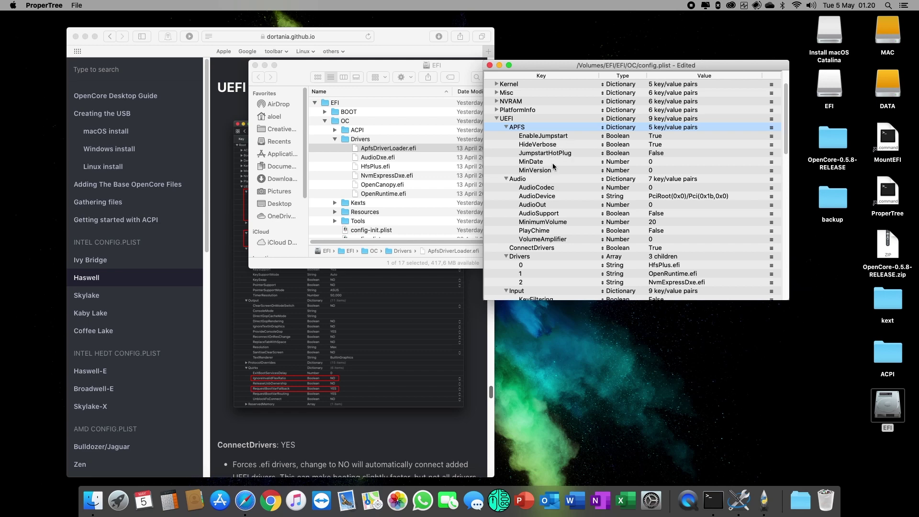
{"action": "left_click", "coordinate": [256, 65]}
{"action": "left_click_drag", "start_coordinate": [888, 410], "coordinate": [839, 498]}
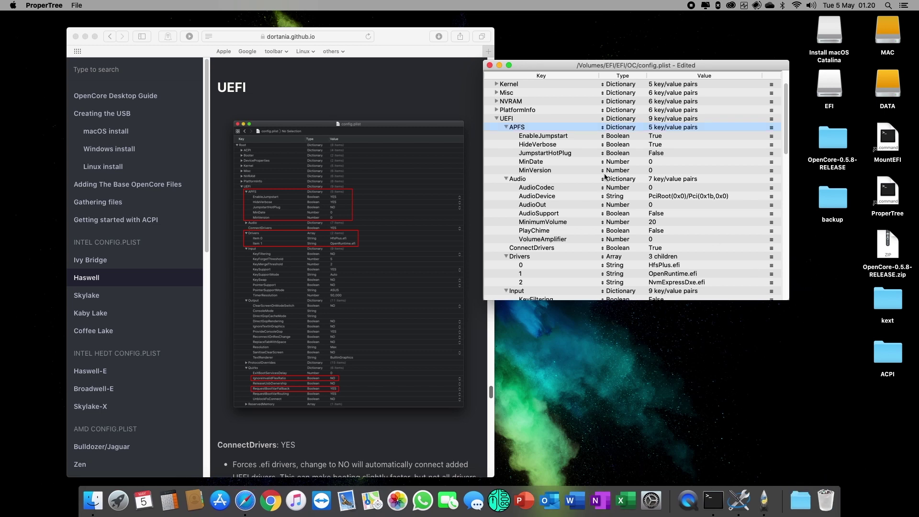
- Check MinDate and MinVersion under UEFI APFS, and remove the NvmExpressDxe.efi entry from Drivers
{"action": "left_click", "coordinate": [552, 161]}
{"action": "left_click", "coordinate": [550, 171]}
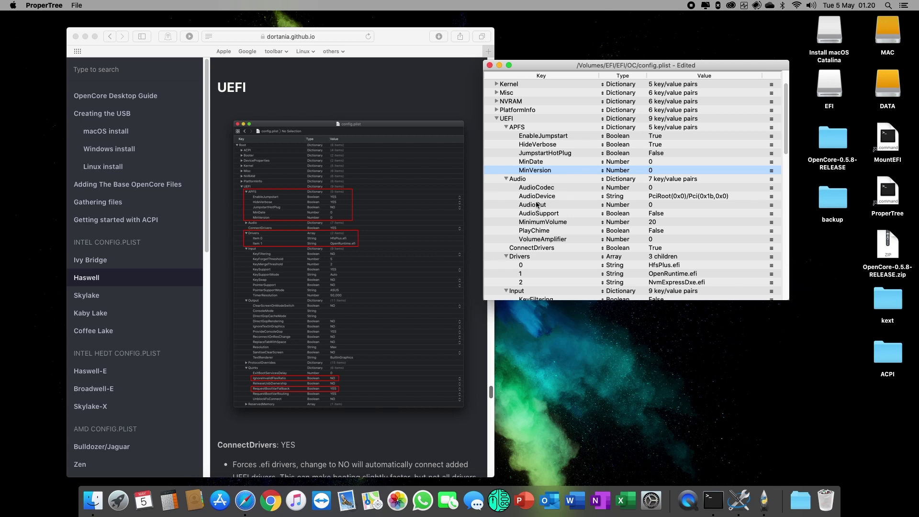
{"action": "left_click", "coordinate": [524, 257]}
{"action": "scroll", "coordinate": [584, 265], "scroll_direction": "down", "scroll_amount": 3}
{"action": "left_click", "coordinate": [671, 259]}
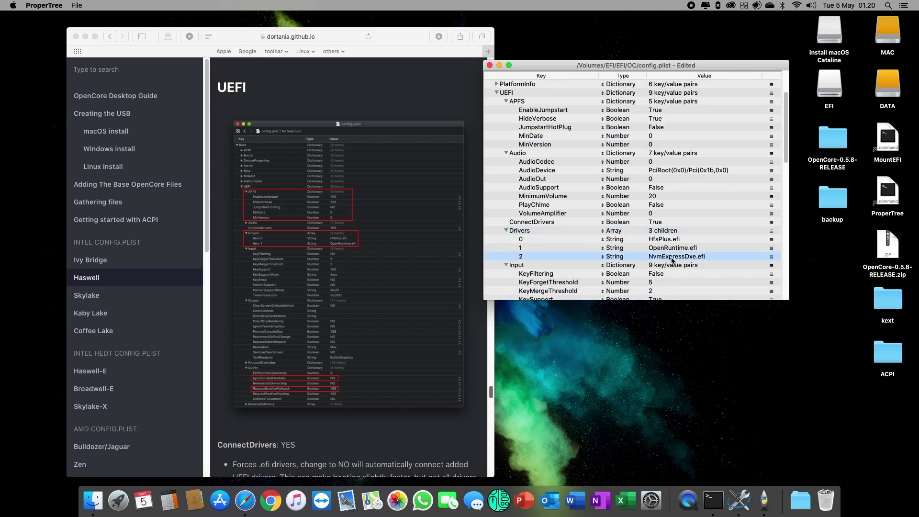
{"action": "right_click", "coordinate": [540, 261]}
{"action": "left_click", "coordinate": [540, 289]}
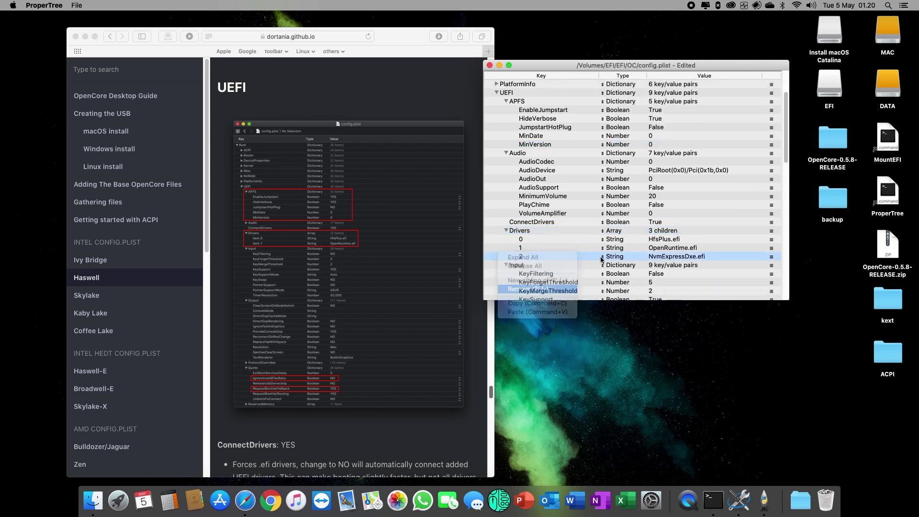
{"action": "left_click", "coordinate": [666, 249]}
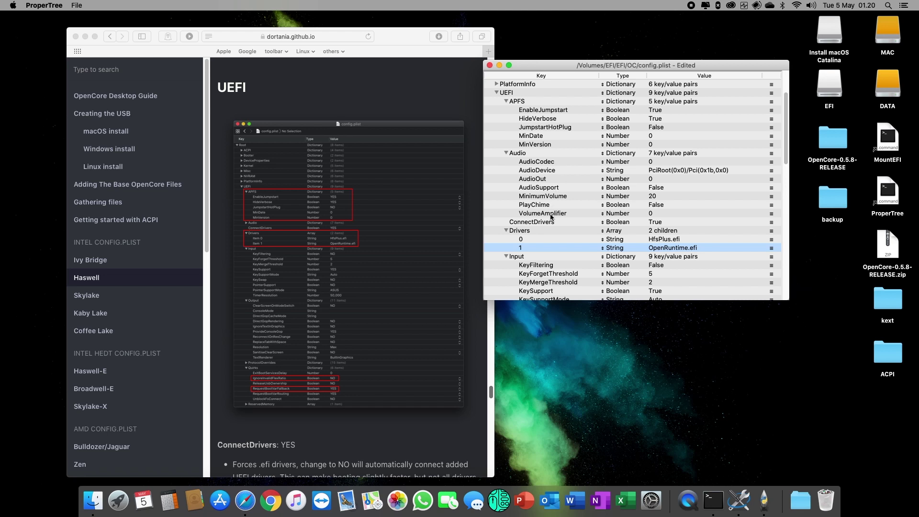
- Collapse the Audio, Drivers, Input, Output and ProtocolOverrides entries under UEFI in the config.plist
{"action": "scroll", "coordinate": [578, 249], "scroll_direction": "down", "scroll_amount": 2}
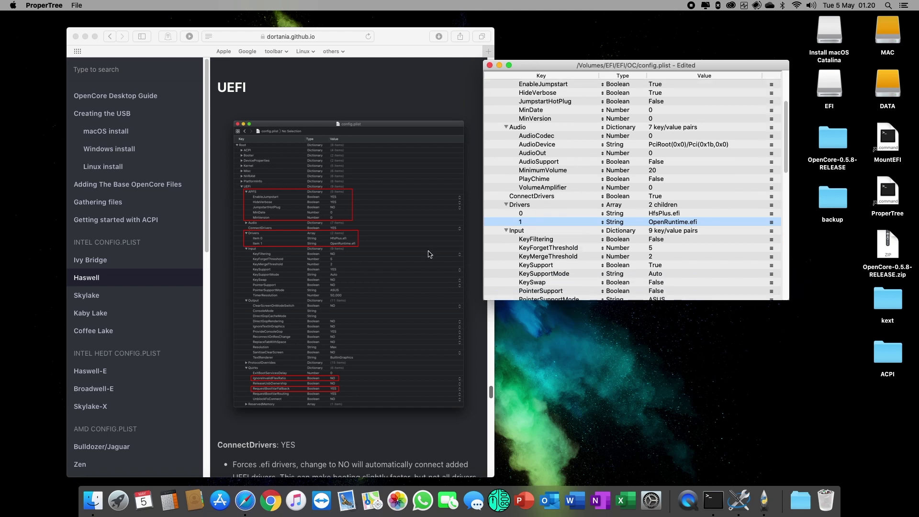
{"action": "scroll", "coordinate": [430, 255], "scroll_direction": "down", "scroll_amount": 2}
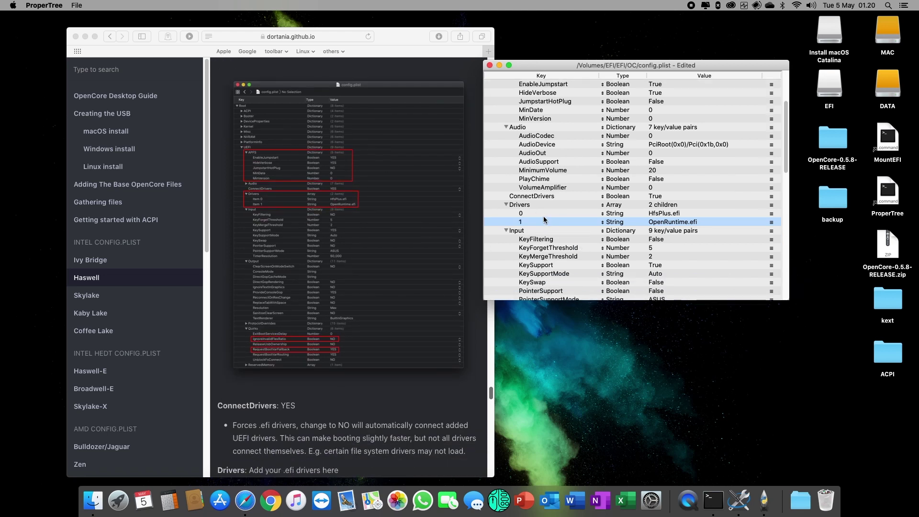
{"action": "left_click", "coordinate": [506, 127]}
{"action": "left_click", "coordinate": [505, 144]}
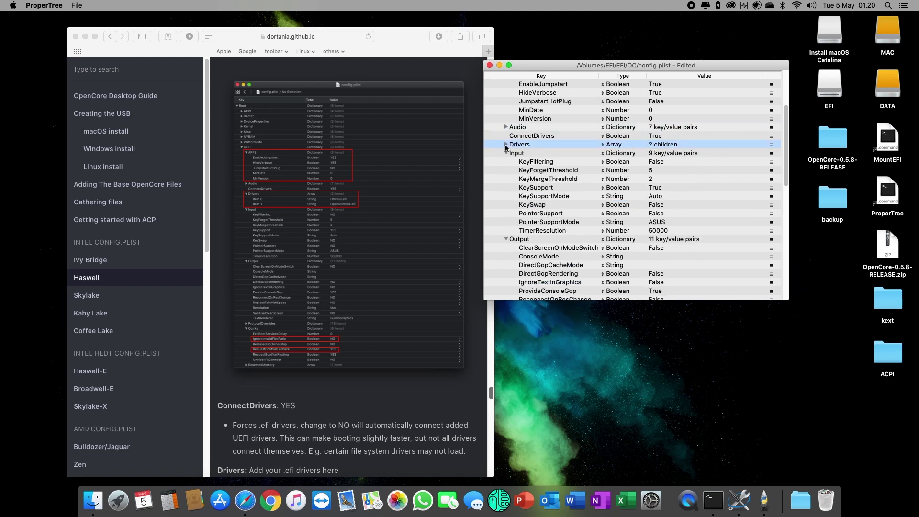
{"action": "left_click", "coordinate": [505, 153]}
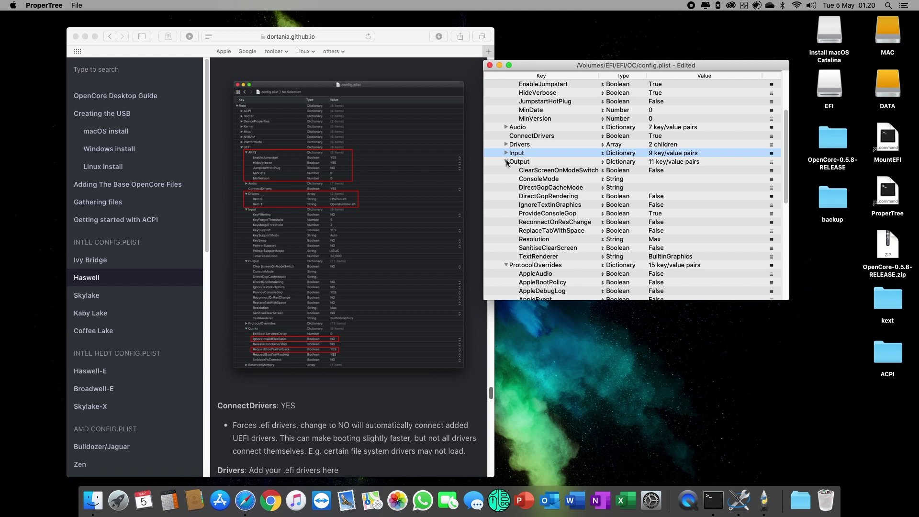
{"action": "left_click", "coordinate": [507, 162]}
{"action": "left_click", "coordinate": [506, 170]}
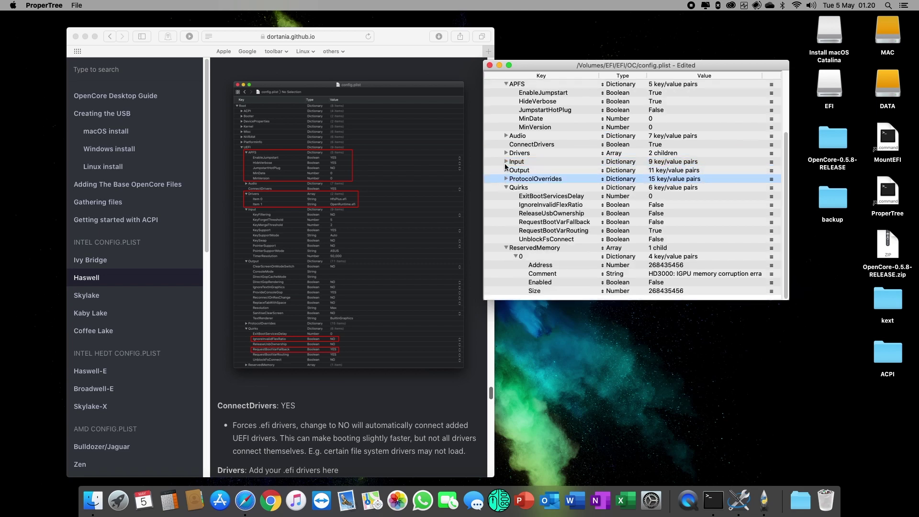
- Clear the PointerSupportMode value under UEFI Input so it is blank, and collapse Input
{"action": "left_click", "coordinate": [506, 162]}
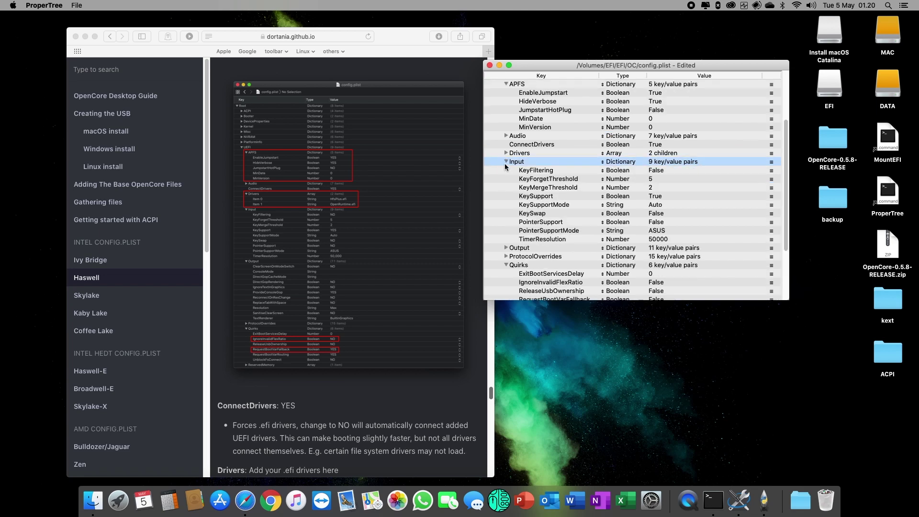
{"action": "double_click", "coordinate": [670, 231]}
{"action": "key", "text": "BackSpace"}
{"action": "key", "text": "Return"}
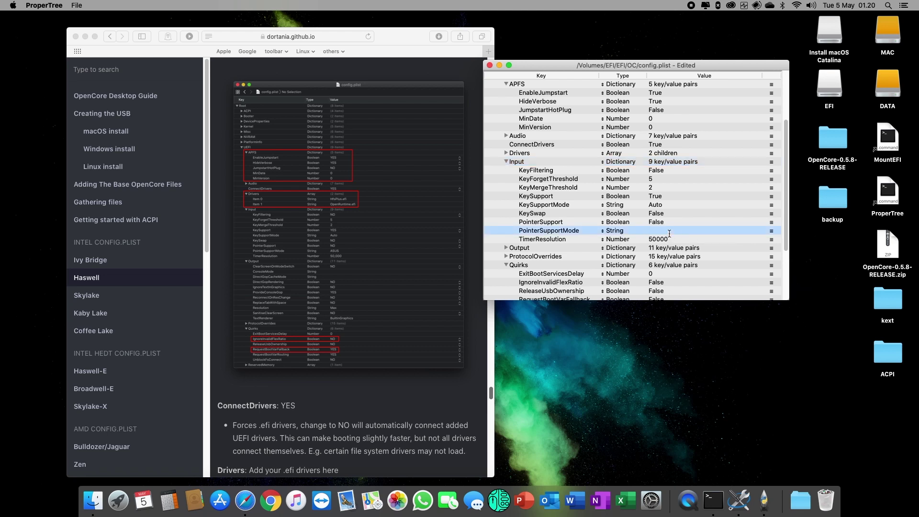
{"action": "left_click", "coordinate": [505, 162]}
- Expand Output and ProtocolOverrides under UEFI and compare their values with the guide's screenshot
{"action": "left_click", "coordinate": [506, 171]}
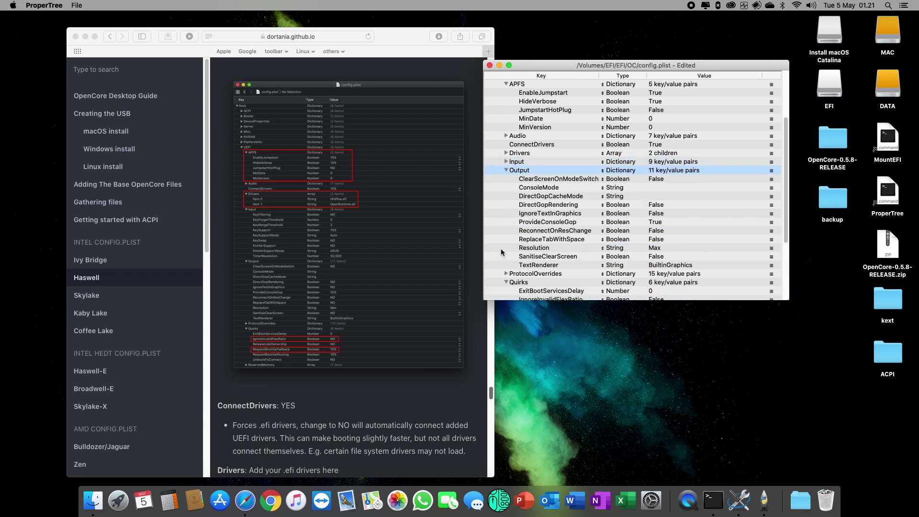
{"action": "left_click", "coordinate": [507, 273]}
{"action": "scroll", "coordinate": [573, 215], "scroll_direction": "down", "scroll_amount": 3}
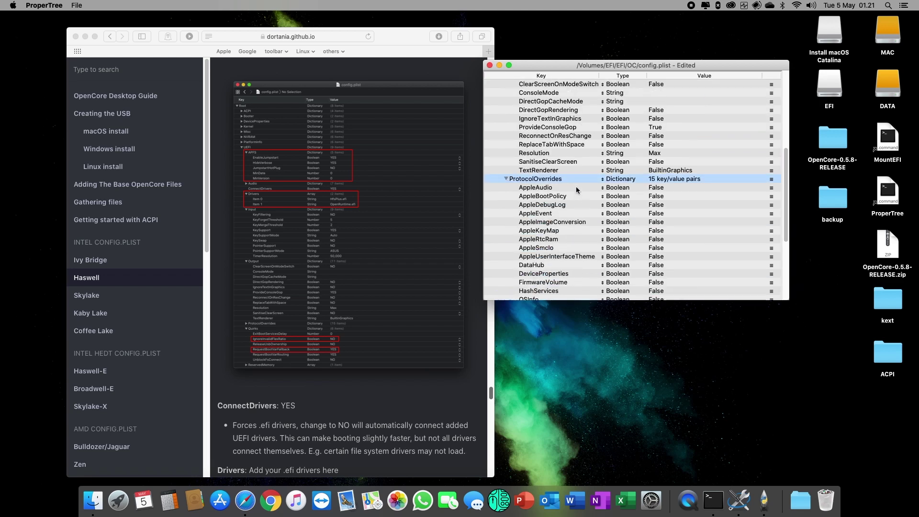
{"action": "scroll", "coordinate": [573, 214], "scroll_direction": "down", "scroll_amount": 3}
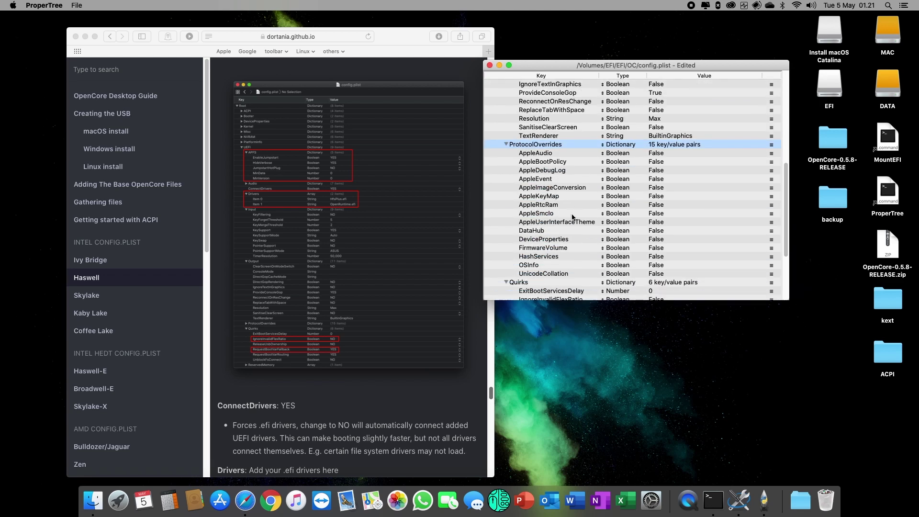
{"action": "scroll", "coordinate": [572, 216], "scroll_direction": "down", "scroll_amount": 3}
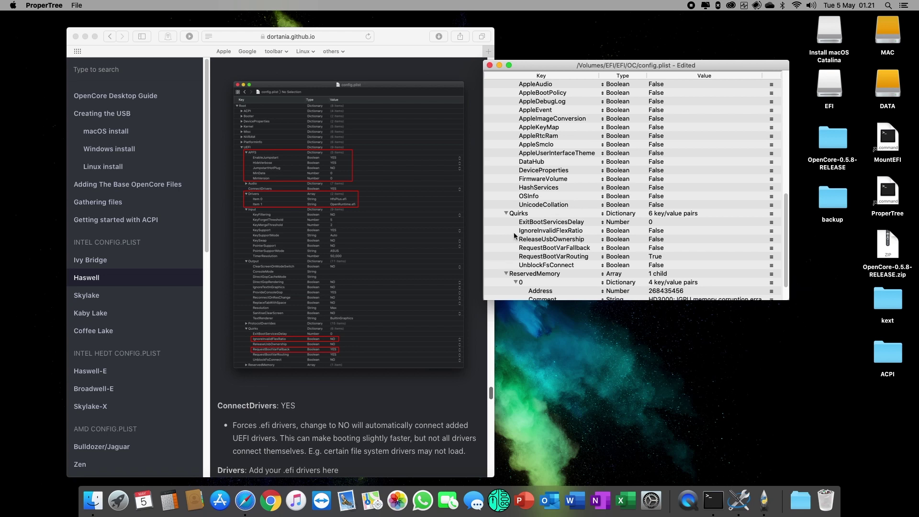
- Check ExitBootServicesDelay and IgnoreInvalidFlexRatio under UEFI Quirks against the guide, and set RequestBootVarFallback to True
{"action": "left_click", "coordinate": [547, 223]}
{"action": "scroll", "coordinate": [337, 338], "scroll_direction": "down", "scroll_amount": 2}
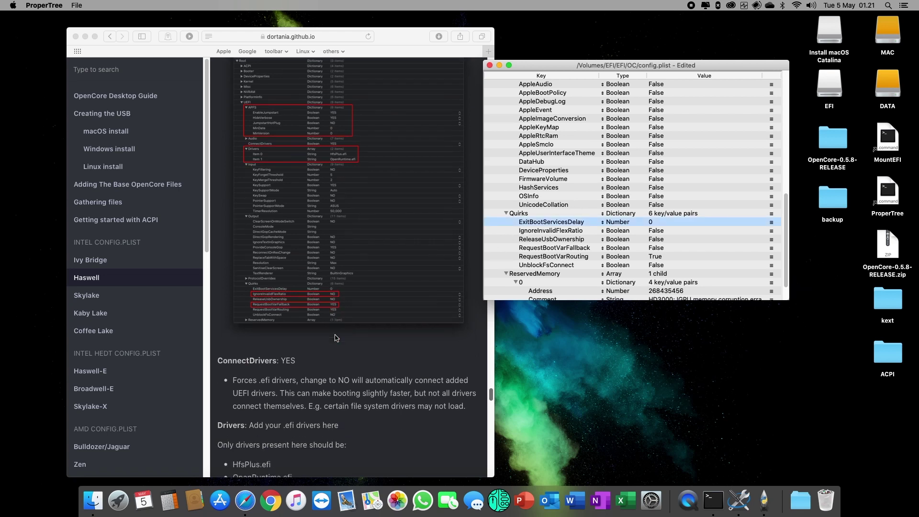
{"action": "left_click", "coordinate": [571, 232]}
{"action": "scroll", "coordinate": [338, 282], "scroll_direction": "down", "scroll_amount": 2}
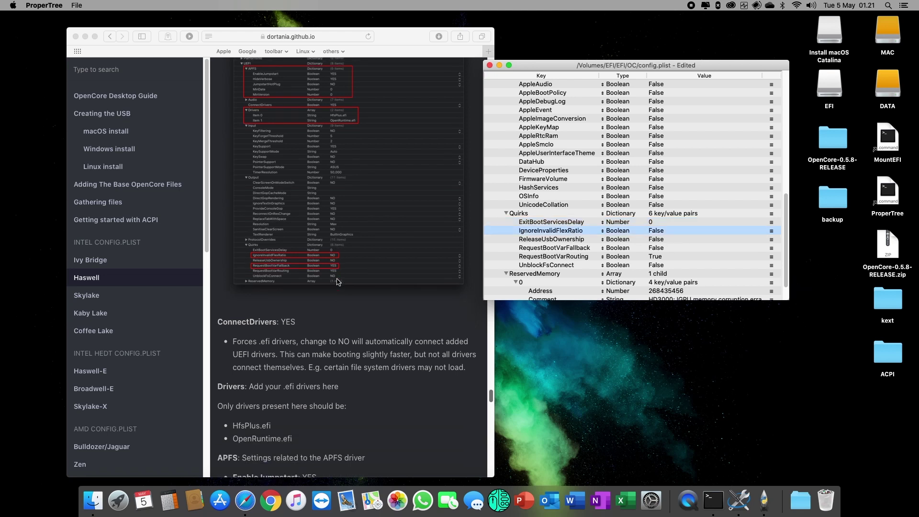
{"action": "scroll", "coordinate": [338, 282], "scroll_direction": "down", "scroll_amount": 2}
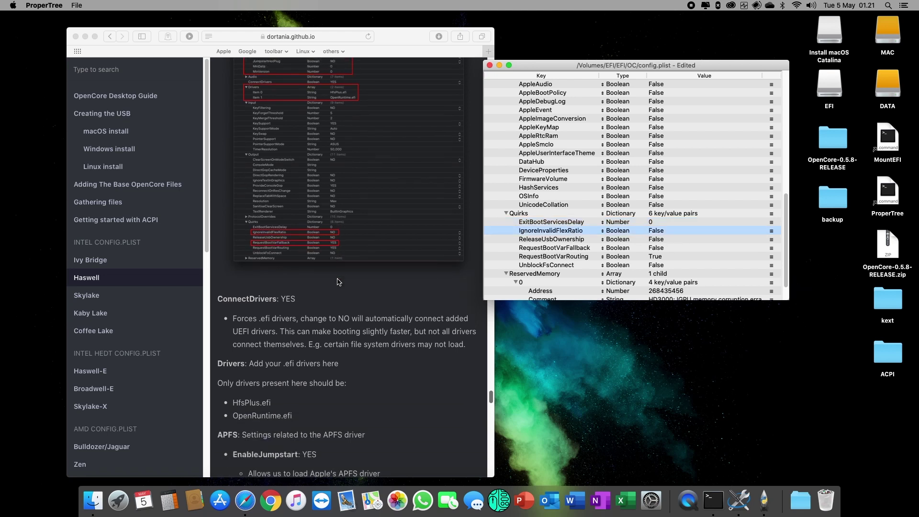
{"action": "left_click", "coordinate": [545, 250]}
{"action": "left_click", "coordinate": [655, 250]}
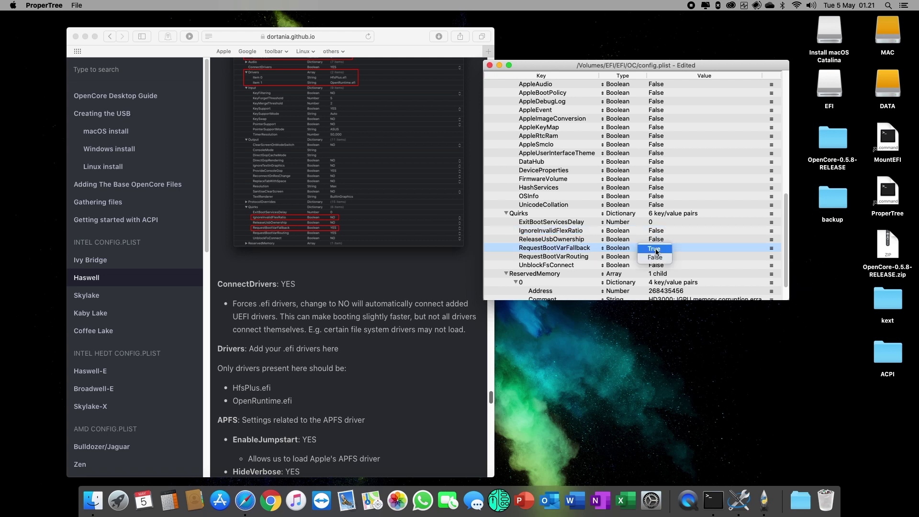
{"action": "left_click", "coordinate": [657, 258]}
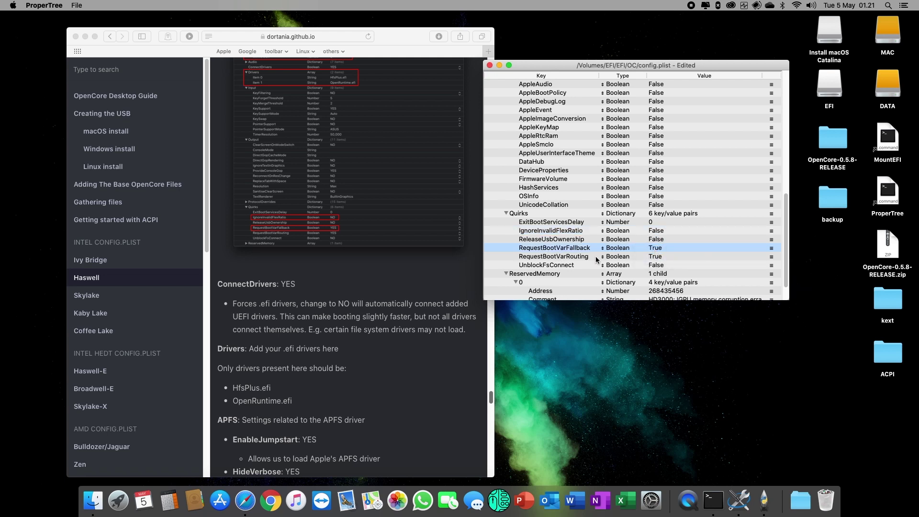
- Check UnblockFsConnect under Quirks and read through the guide's remaining UEFI notes down to the Cleaning up section
{"action": "left_click", "coordinate": [556, 266]}
{"action": "scroll", "coordinate": [382, 316], "scroll_direction": "down", "scroll_amount": 5}
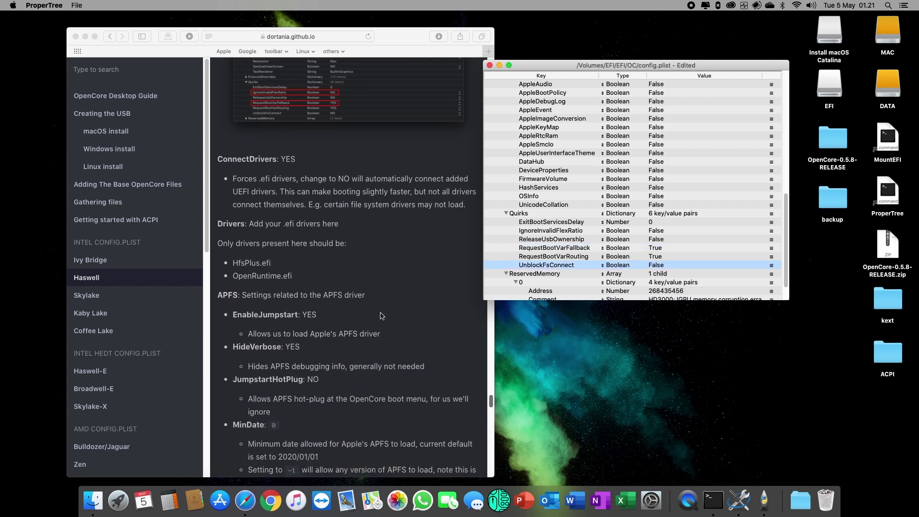
{"action": "scroll", "coordinate": [405, 298], "scroll_direction": "down", "scroll_amount": 14}
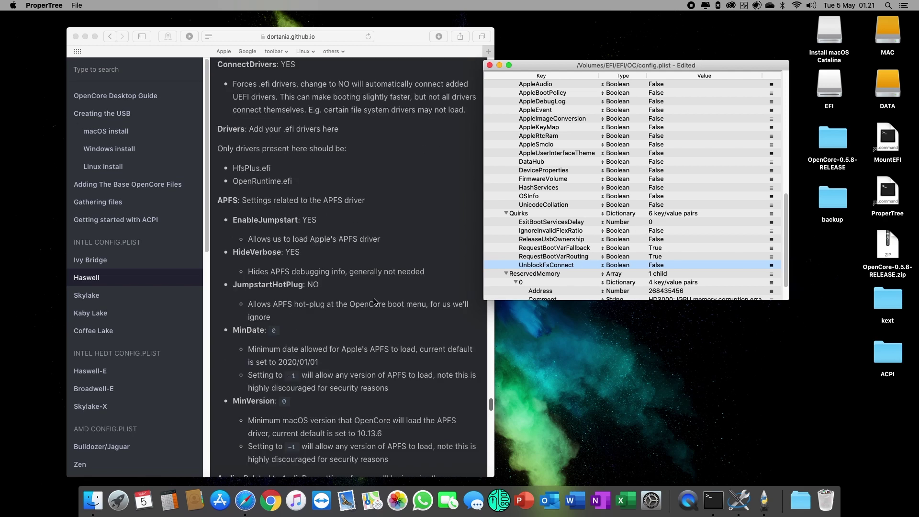
{"action": "scroll", "coordinate": [374, 301], "scroll_direction": "down", "scroll_amount": 20}
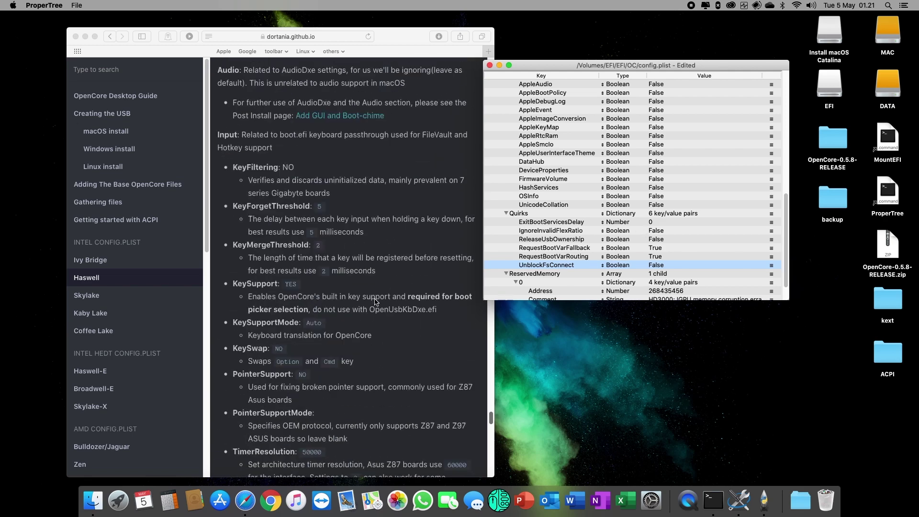
{"action": "scroll", "coordinate": [375, 302], "scroll_direction": "down", "scroll_amount": 20}
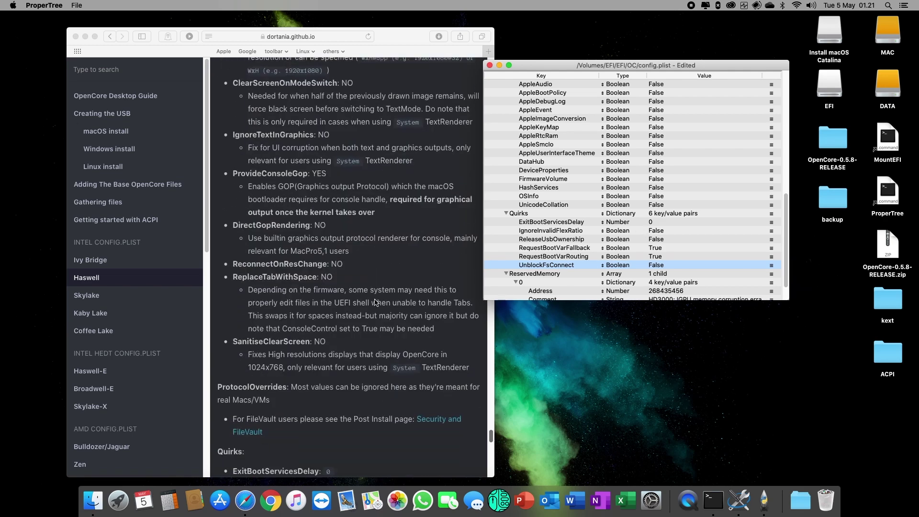
{"action": "scroll", "coordinate": [375, 302], "scroll_direction": "down", "scroll_amount": 12}
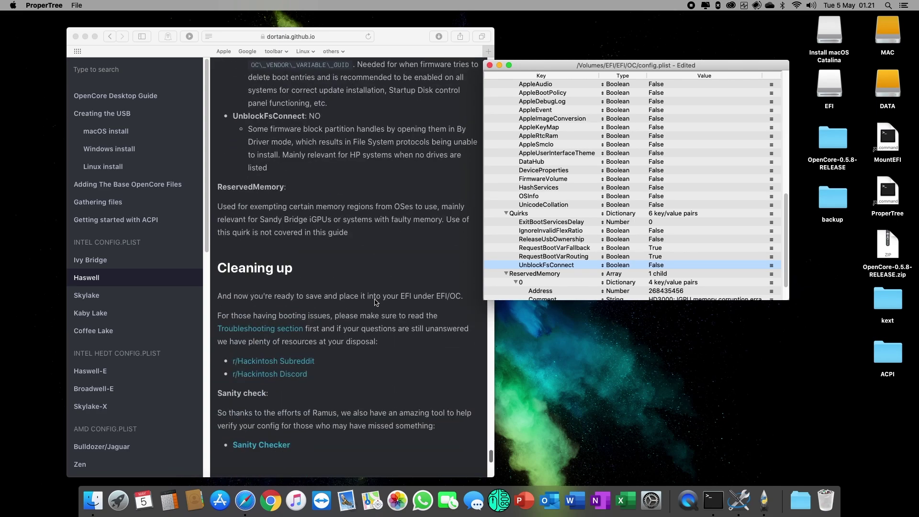
- Check ReservedMemory under UEFI against the guide, then save config.plist and close it
{"action": "scroll", "coordinate": [375, 301], "scroll_direction": "up", "scroll_amount": 18}
{"action": "scroll", "coordinate": [375, 301], "scroll_direction": "down", "scroll_amount": 4}
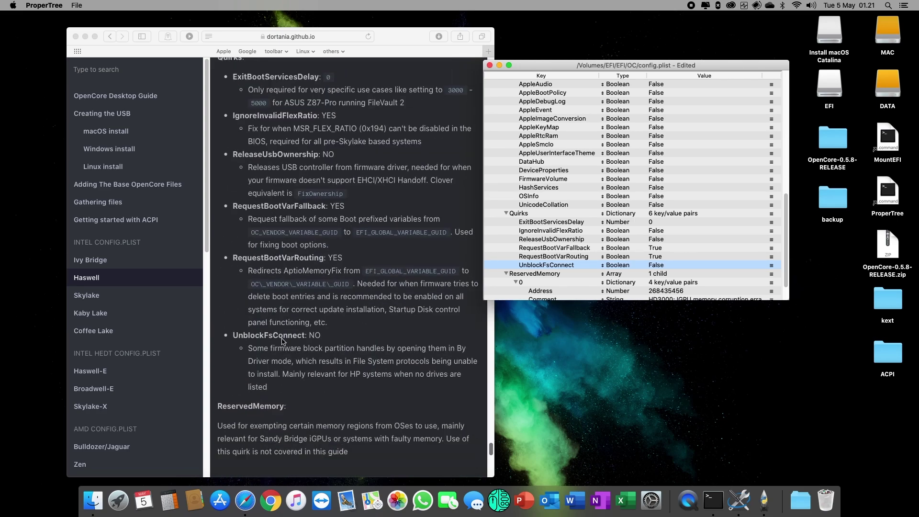
{"action": "scroll", "coordinate": [590, 257], "scroll_direction": "down", "scroll_amount": 1}
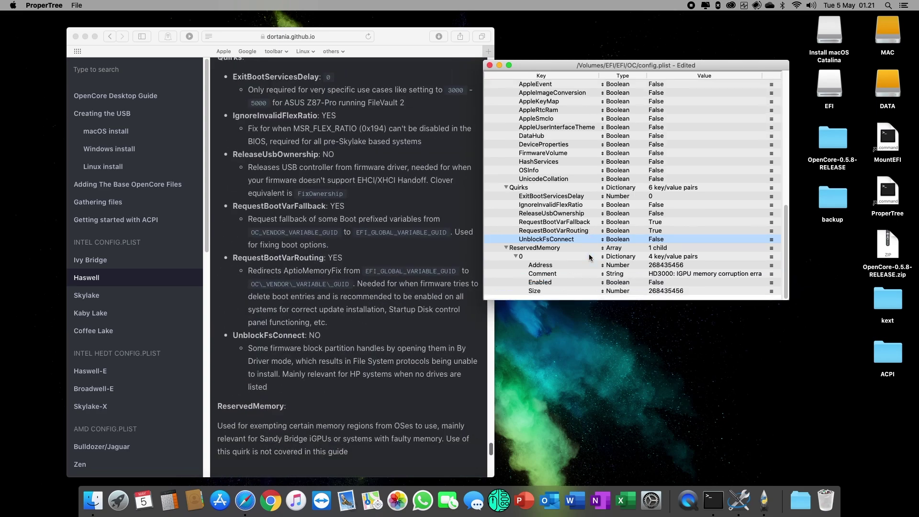
{"action": "left_click", "coordinate": [537, 248]}
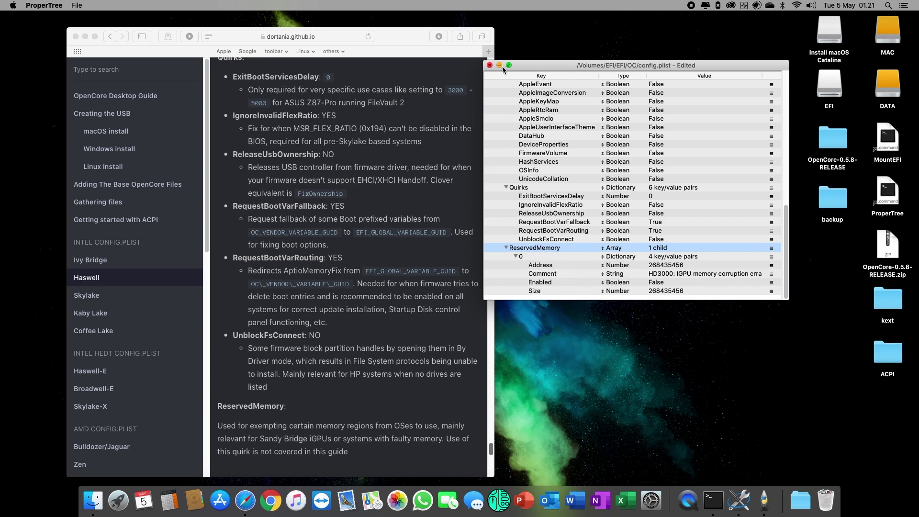
{"action": "left_click", "coordinate": [81, 5]}
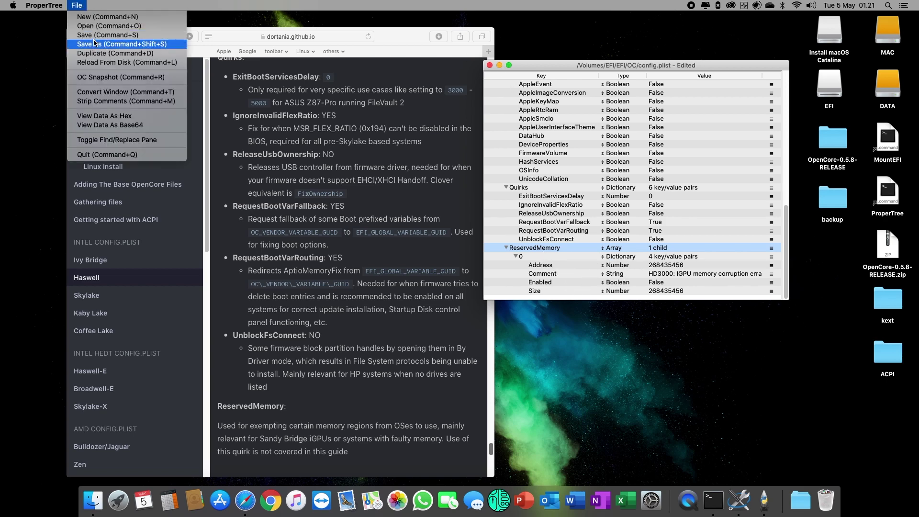
{"action": "left_click", "coordinate": [94, 37]}
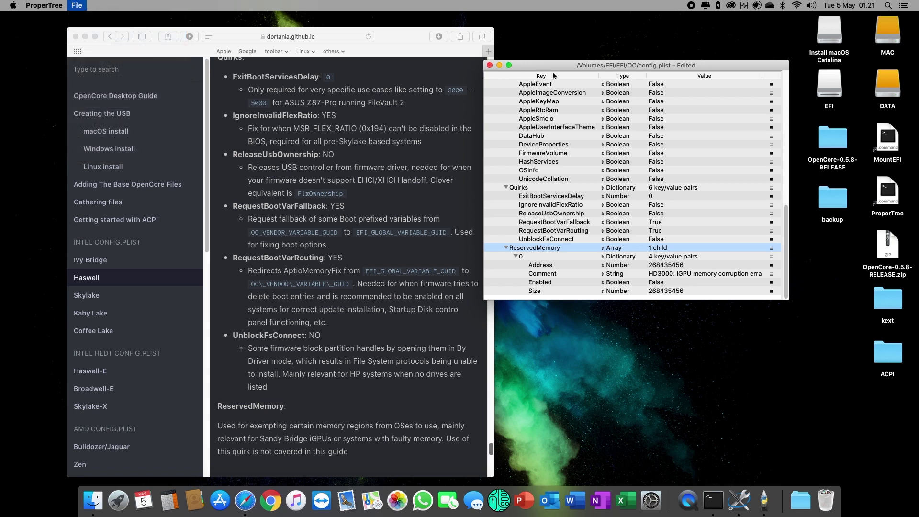
{"action": "left_click", "coordinate": [490, 66]}
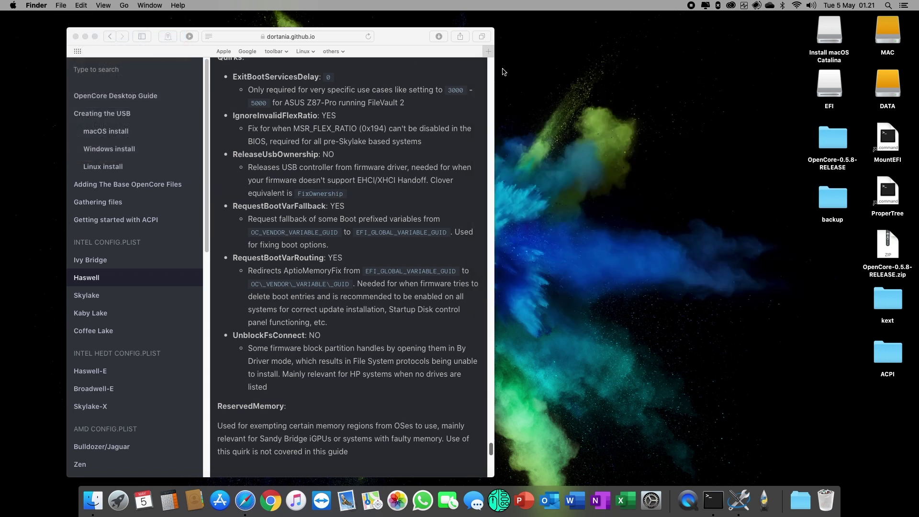
- Open the EFI volume and check the contents of the Drivers and Kexts folders under OC
{"action": "double_click", "coordinate": [831, 82]}
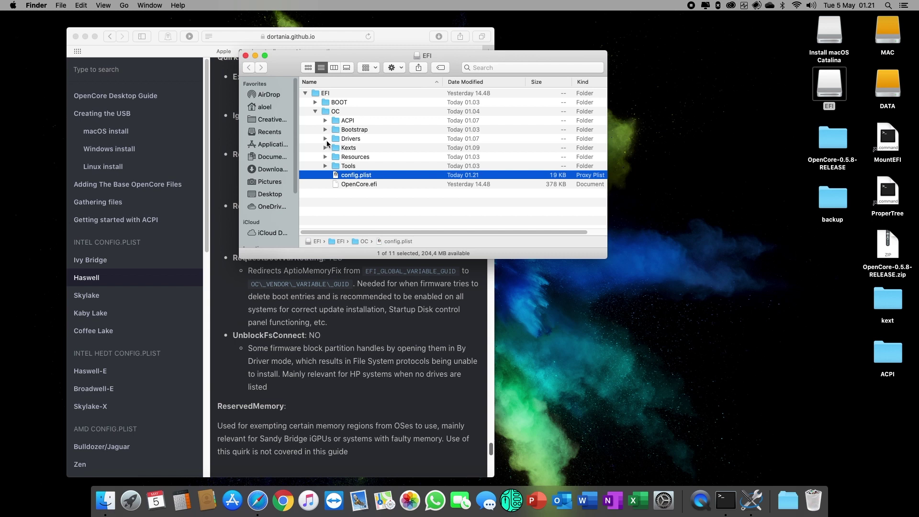
{"action": "left_click", "coordinate": [326, 139]}
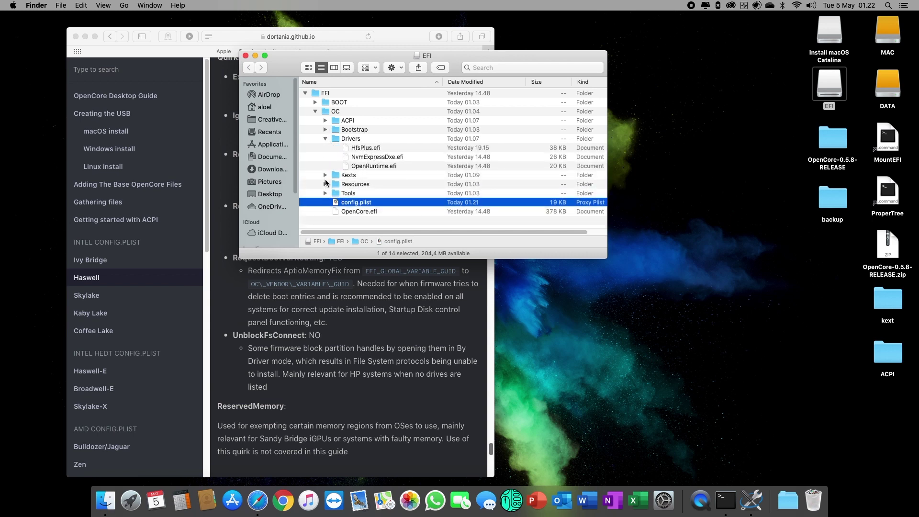
{"action": "left_click", "coordinate": [325, 175]}
{"action": "scroll", "coordinate": [390, 207], "scroll_direction": "down", "scroll_amount": 2}
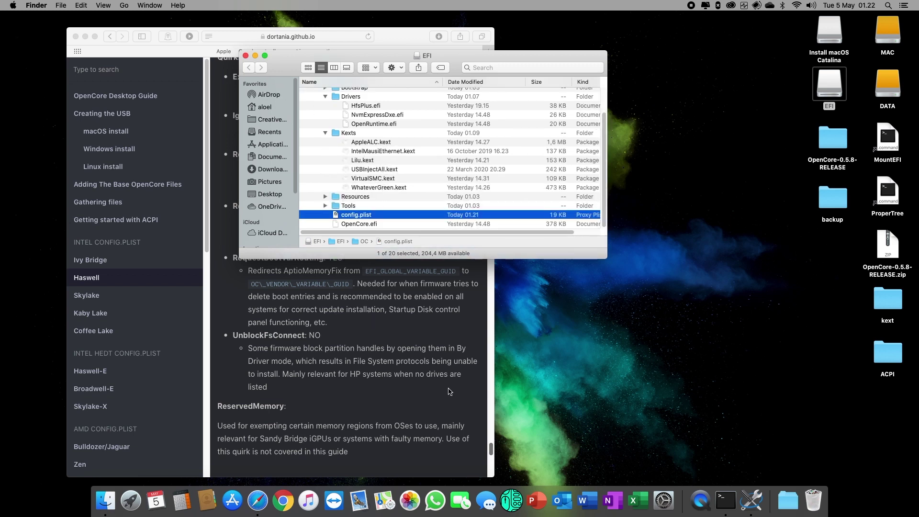
- Open Hackintool and check the booted OpenCore version, the installed extensions and the system information
{"action": "key", "text": "super+space"}
{"action": "type", "text": "hak"}
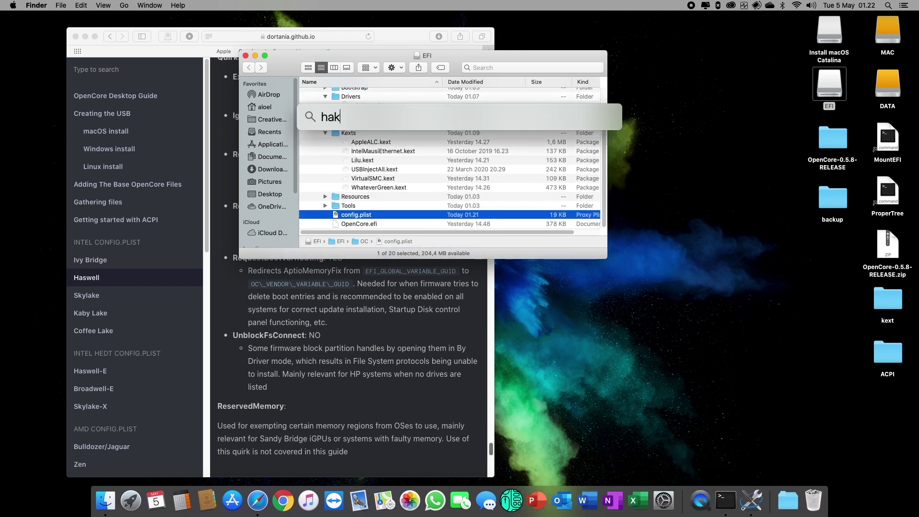
{"action": "key", "text": "BackSpace"}
{"action": "type", "text": "ckintool.app"}
{"action": "key", "text": "Return"}
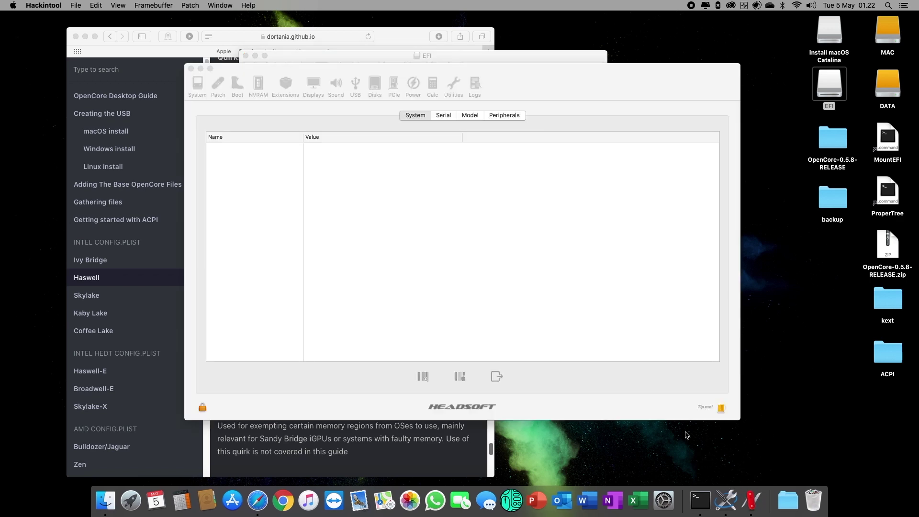
{"action": "left_click", "coordinate": [237, 91]}
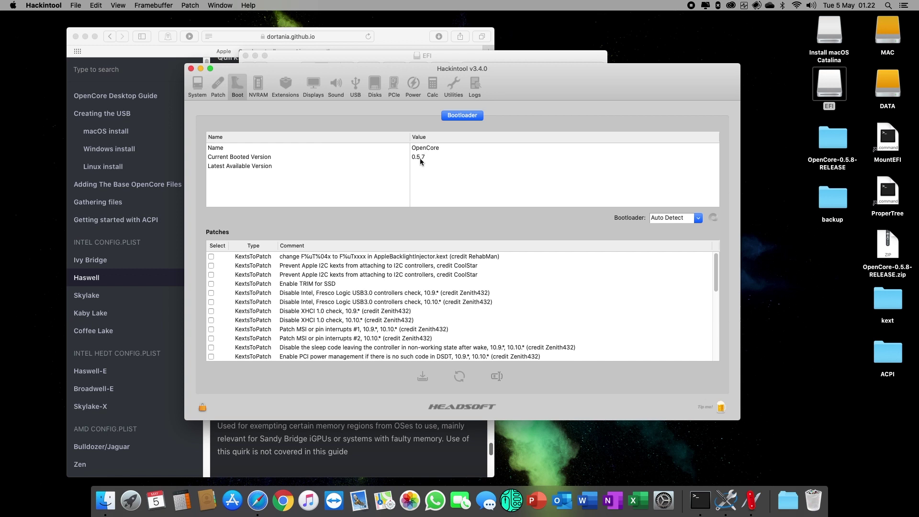
{"action": "left_click", "coordinate": [498, 154]}
{"action": "left_click", "coordinate": [288, 86]}
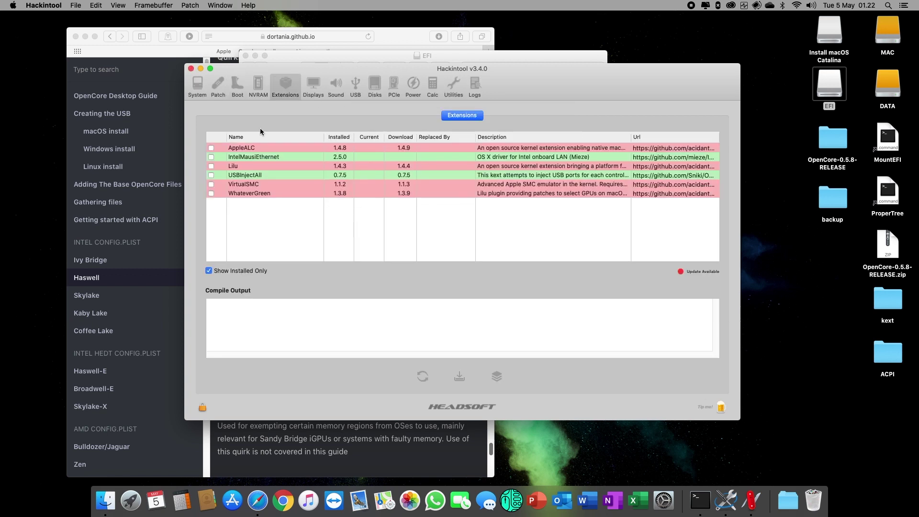
{"action": "left_click", "coordinate": [217, 86]}
{"action": "left_click", "coordinate": [196, 86]}
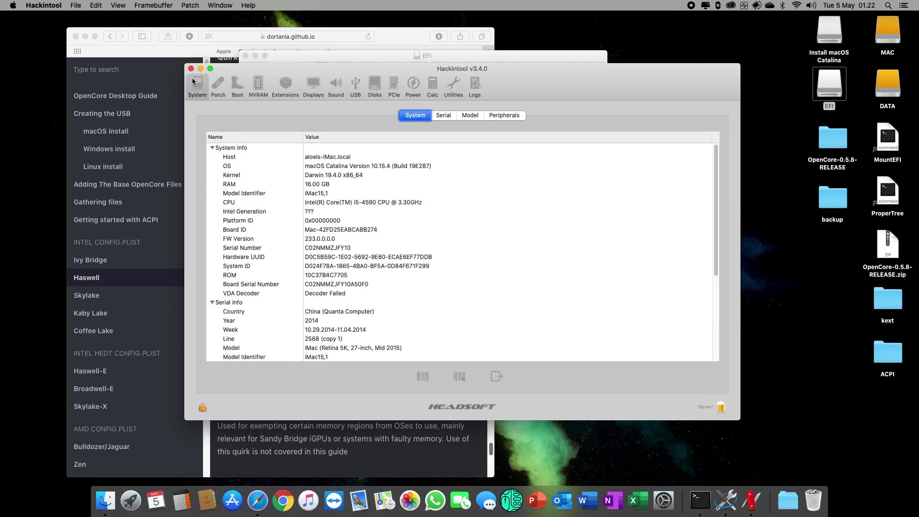
- Close Hackintool, the EFI volume window and the browser window with the guide
{"action": "left_click", "coordinate": [190, 68]}
{"action": "left_click", "coordinate": [246, 56]}
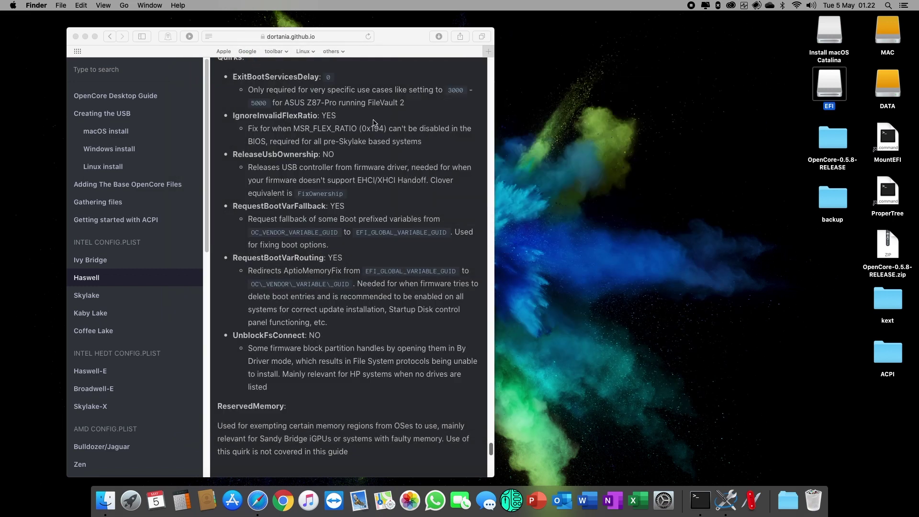
{"action": "left_click", "coordinate": [75, 36]}
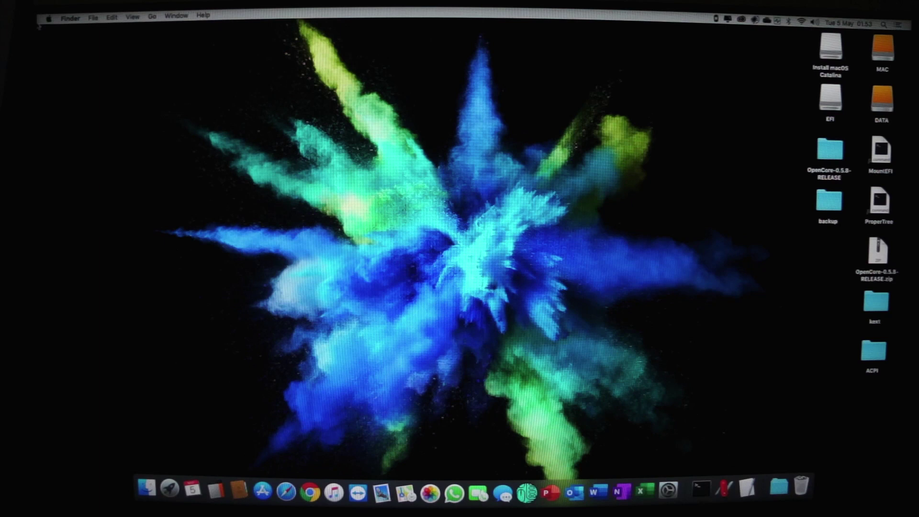
- Restart the Mac and boot from the UEFI: (FAT) SanDisk (14664MB) USB drive
{"action": "left_click", "coordinate": [49, 19]}
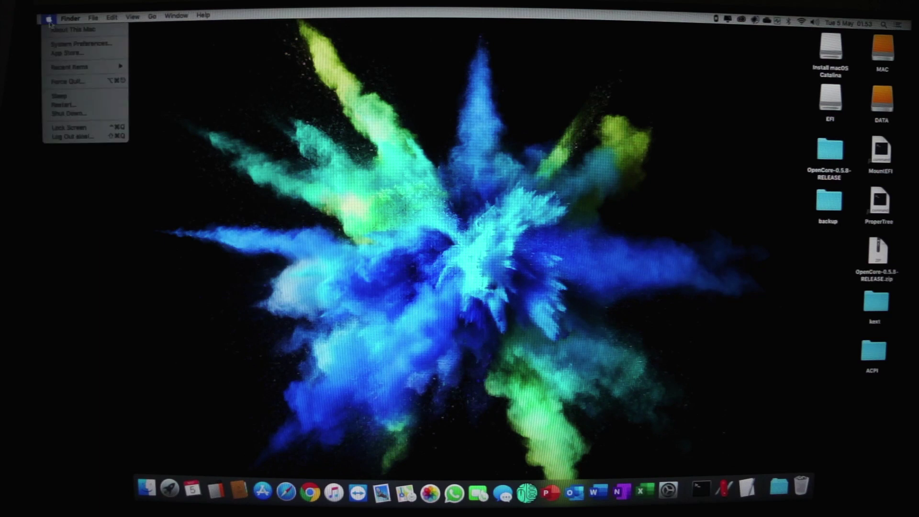
{"action": "left_click", "coordinate": [70, 107]}
{"action": "left_click", "coordinate": [554, 192]}
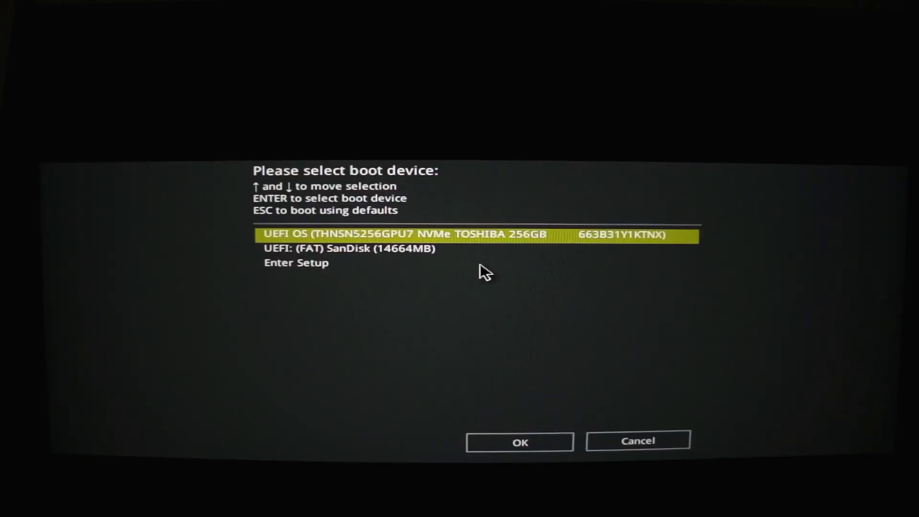
{"action": "key", "text": "Down"}
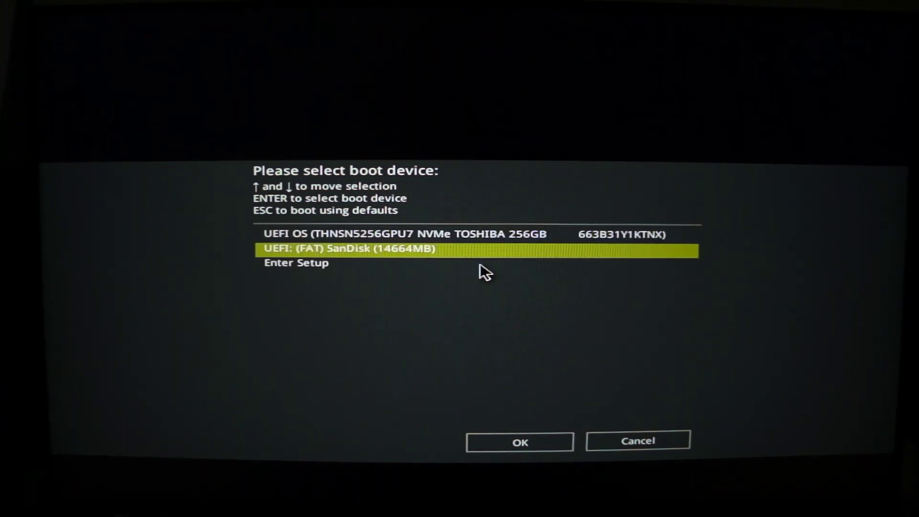
{"action": "key", "text": "Return"}
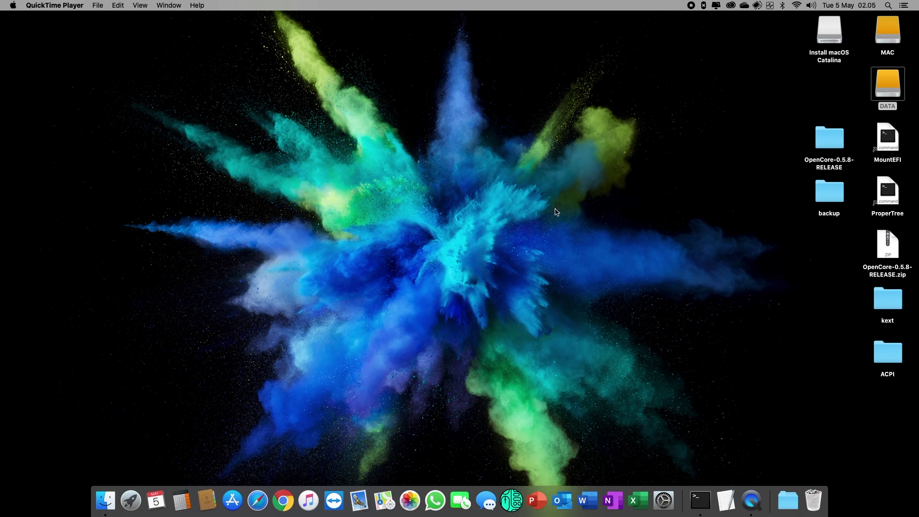
- Run MountEFI and mount the EFI partition of the Install macOS Catalina drive, entering the account password
{"action": "double_click", "coordinate": [889, 143]}
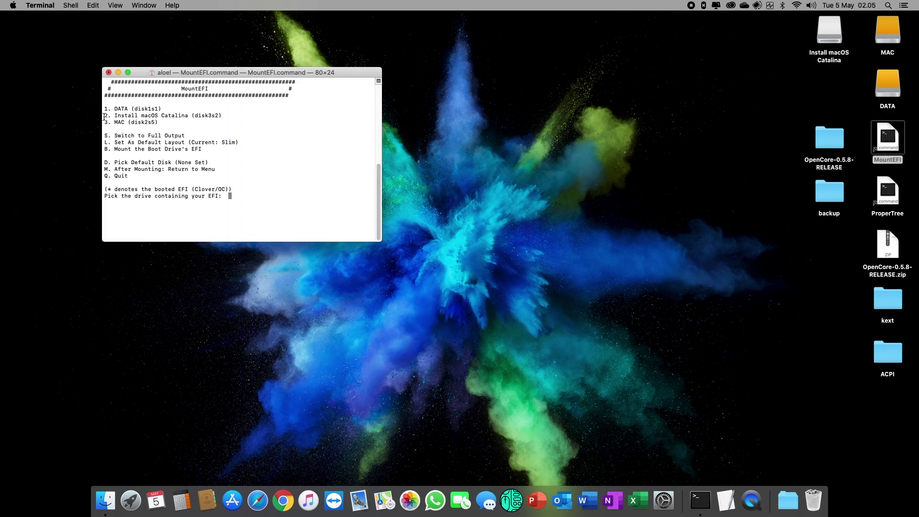
{"action": "left_click_drag", "start_coordinate": [105, 116], "coordinate": [221, 113]}
{"action": "type", "text": "2"}
{"action": "key", "text": "Return"}
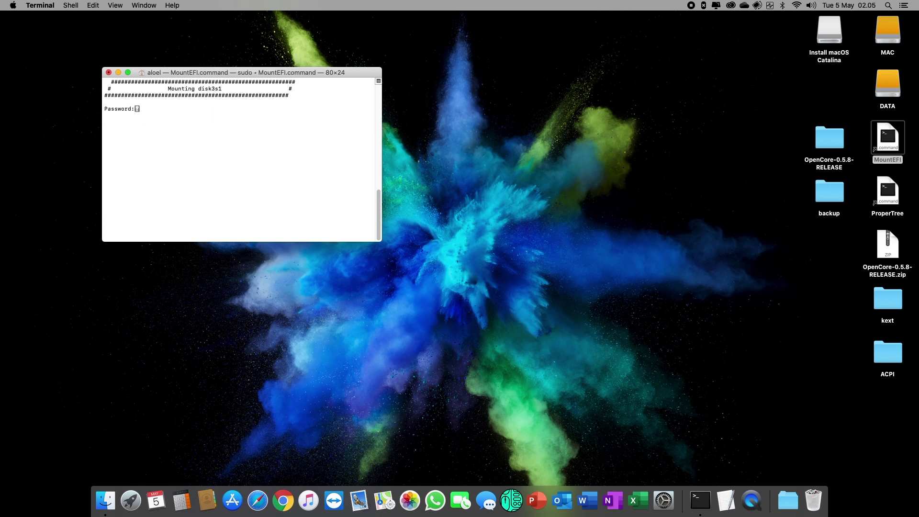
{"action": "key", "text": "Return"}
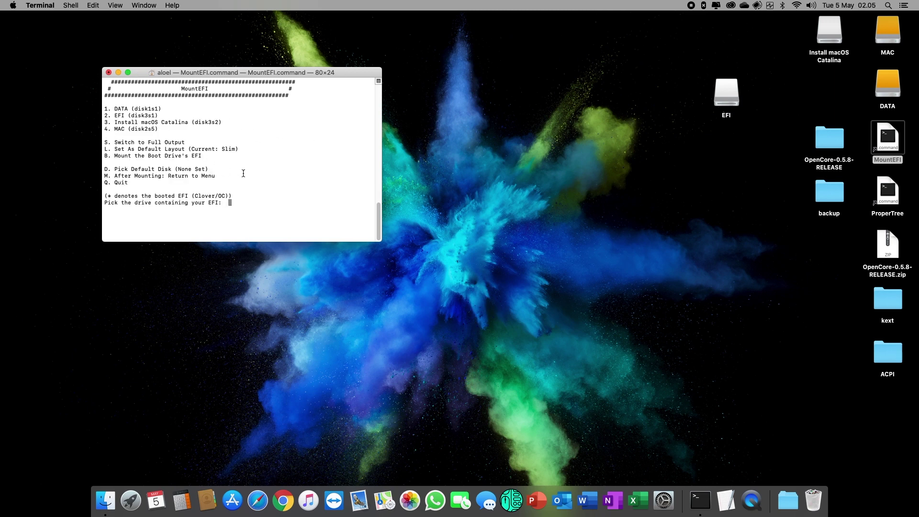
- Mount the EFI partition of the MAC drive with MountEFI, then close Terminal and terminate its running process
{"action": "left_click_drag", "start_coordinate": [113, 129], "coordinate": [162, 129]}
{"action": "left_click_drag", "start_coordinate": [104, 129], "coordinate": [171, 128]}
{"action": "type", "text": "1"}
{"action": "key", "text": "Return"}
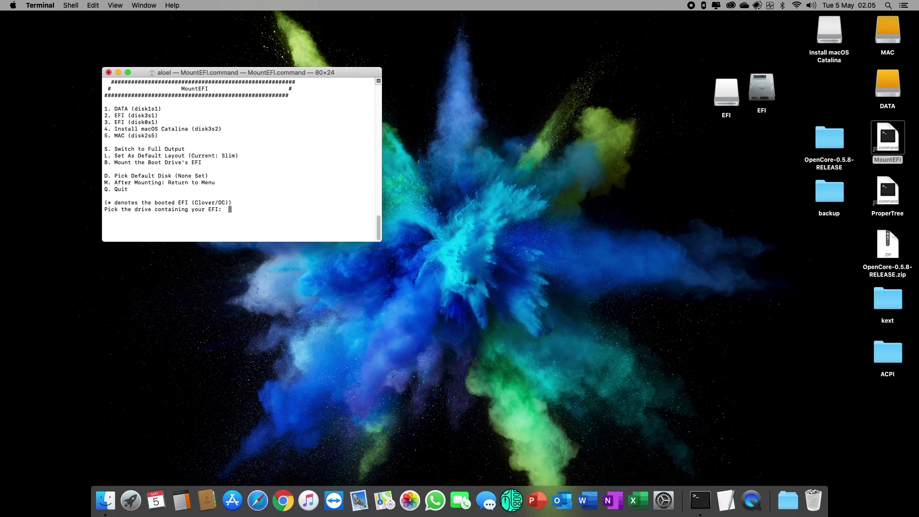
{"action": "left_click", "coordinate": [108, 73]}
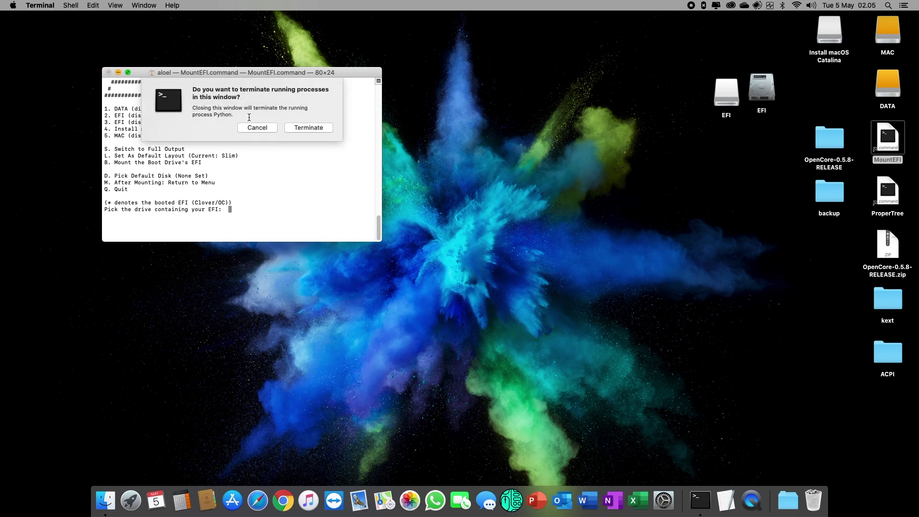
{"action": "left_click", "coordinate": [308, 127]}
- Move the internal drive's EFI volume to the other side of the USB's EFI volume on the desktop and open it
{"action": "left_click_drag", "start_coordinate": [776, 97], "coordinate": [668, 105]}
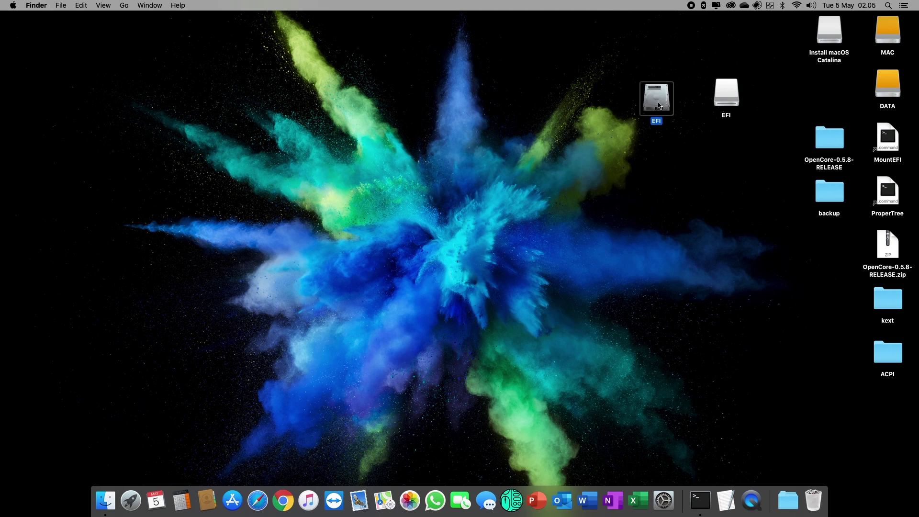
{"action": "left_click", "coordinate": [737, 100]}
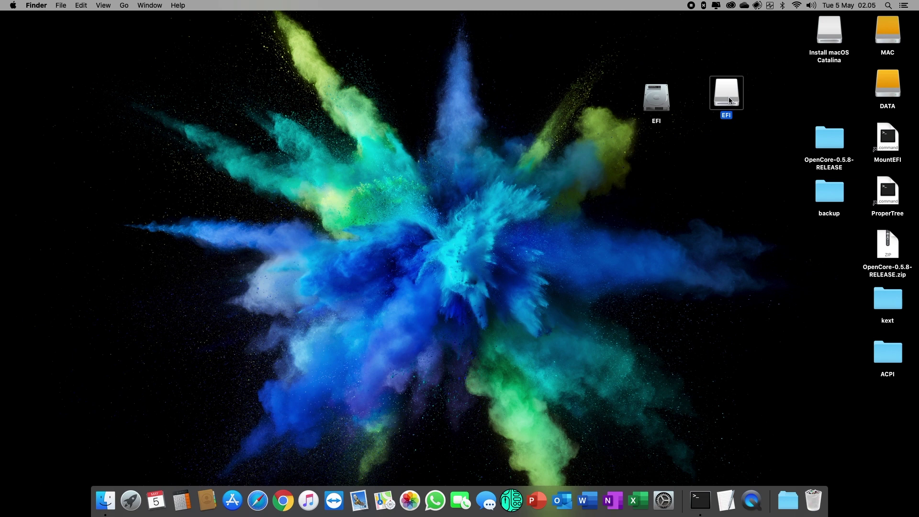
{"action": "left_click", "coordinate": [664, 108]}
{"action": "double_click", "coordinate": [664, 109]}
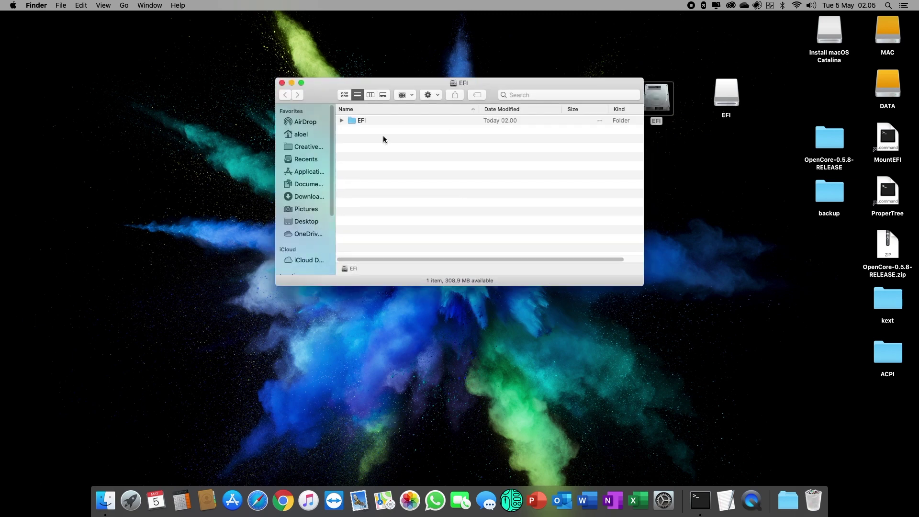
- Create a folder named macos inside the backup folder on the desktop
{"action": "double_click", "coordinate": [825, 198]}
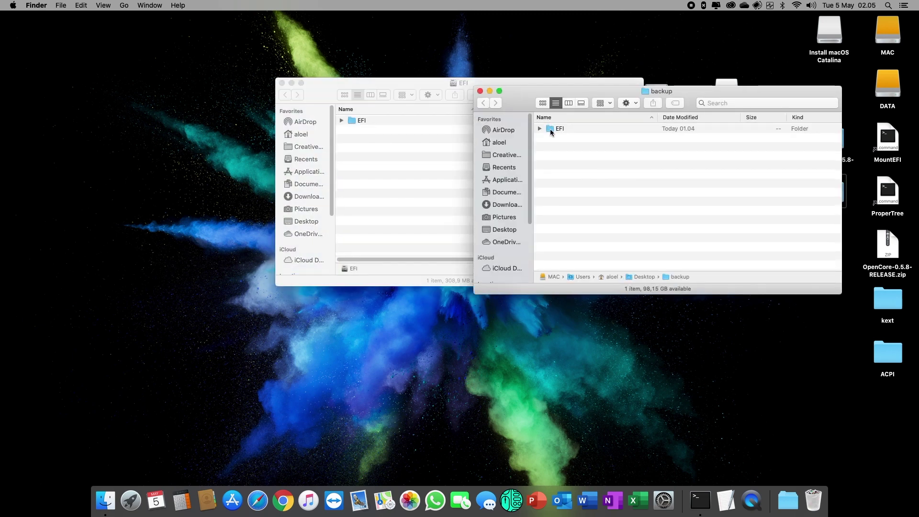
{"action": "right_click", "coordinate": [570, 165]}
{"action": "left_click", "coordinate": [599, 171]}
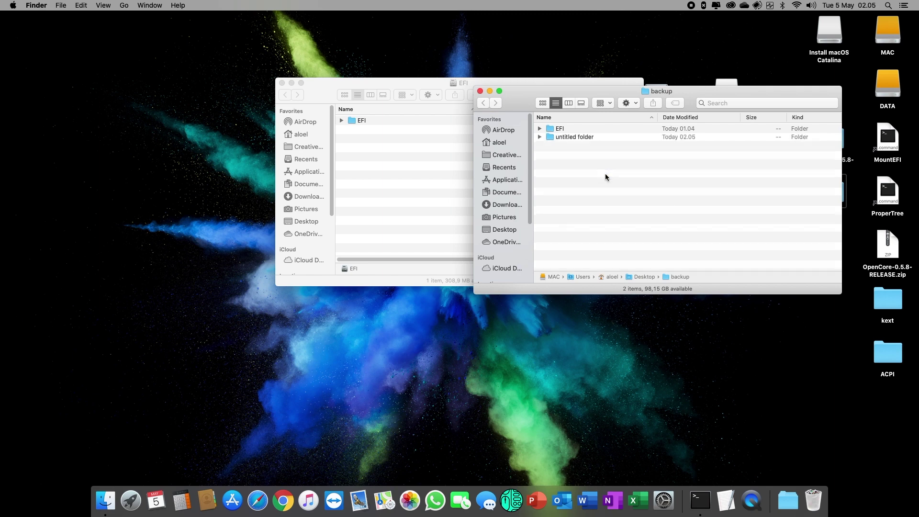
{"action": "type", "text": "nm"}
{"action": "key", "text": "BackSpace"}
{"action": "key", "text": "BackSpace"}
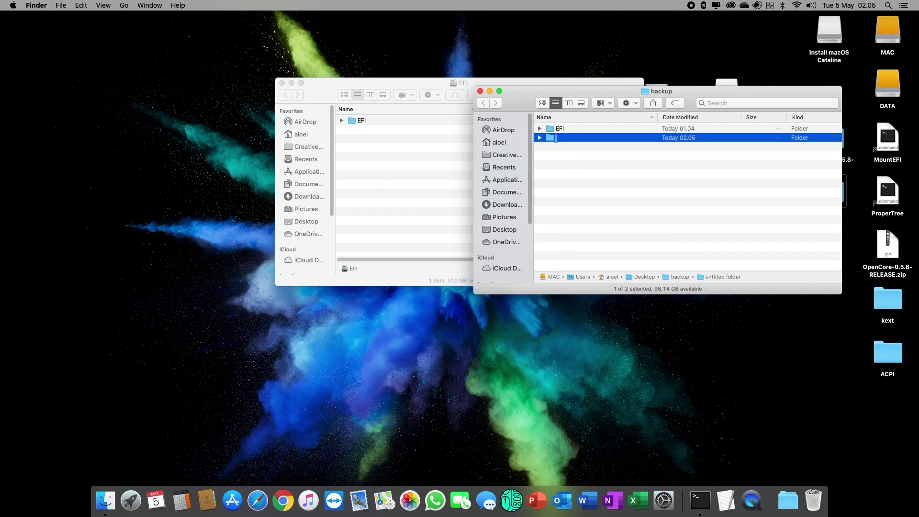
{"action": "type", "text": "macos"}
{"action": "key", "text": "Return"}
- Copy the EFI folder from the internal drive's EFI volume into the macos backup folder and close that folder's window
{"action": "left_click", "coordinate": [364, 124]}
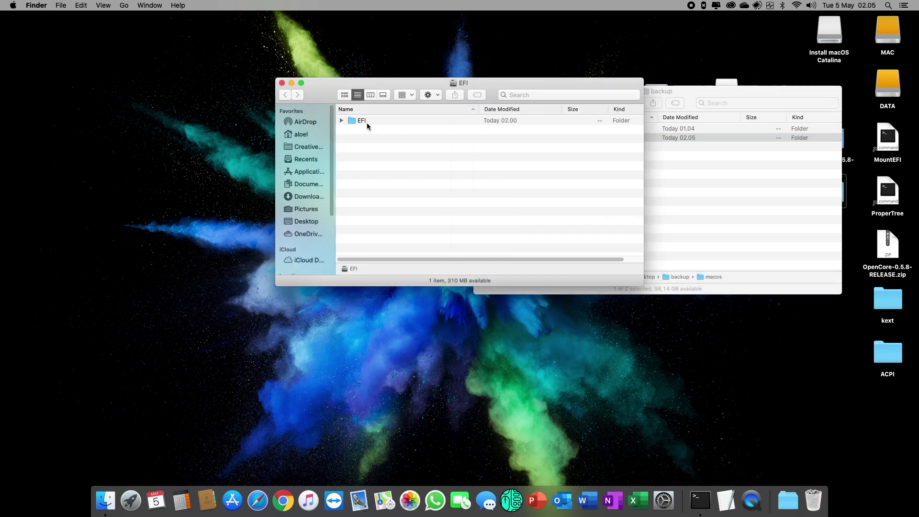
{"action": "right_click", "coordinate": [364, 122]}
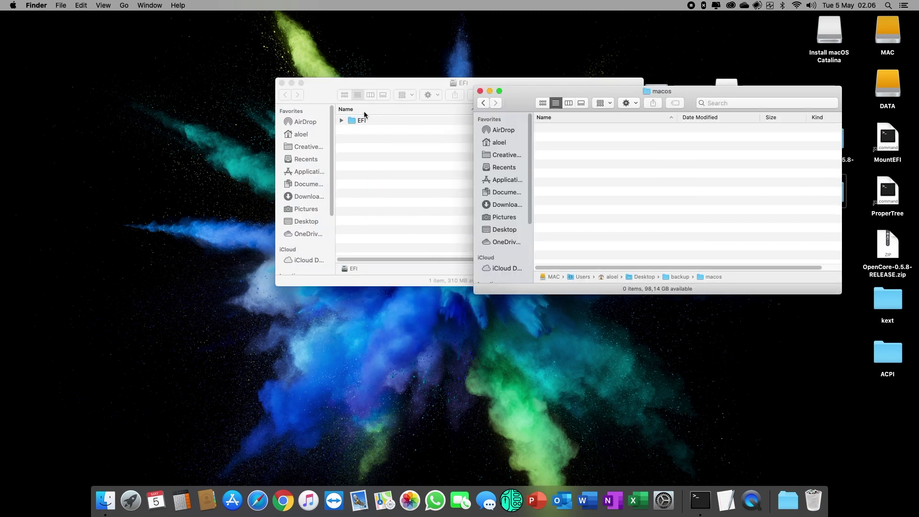
{"action": "left_click_drag", "start_coordinate": [359, 121], "coordinate": [612, 160]}
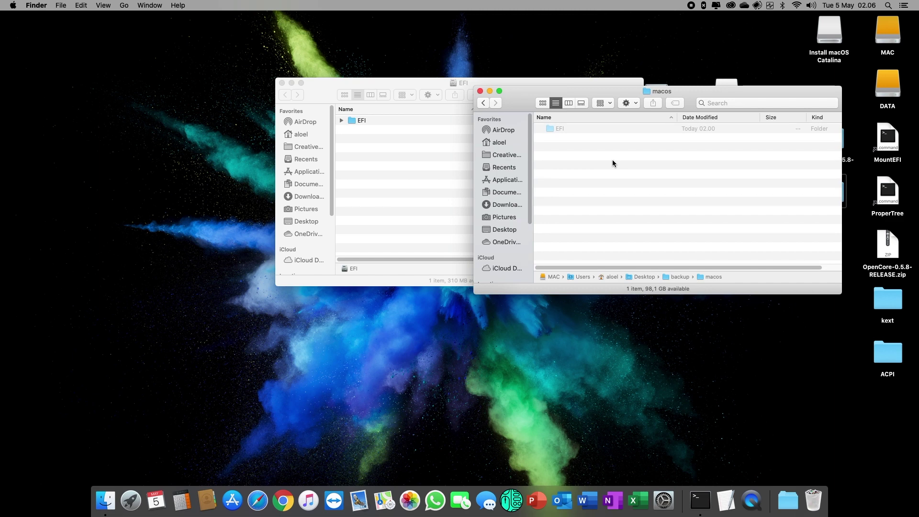
{"action": "left_click", "coordinate": [480, 91]}
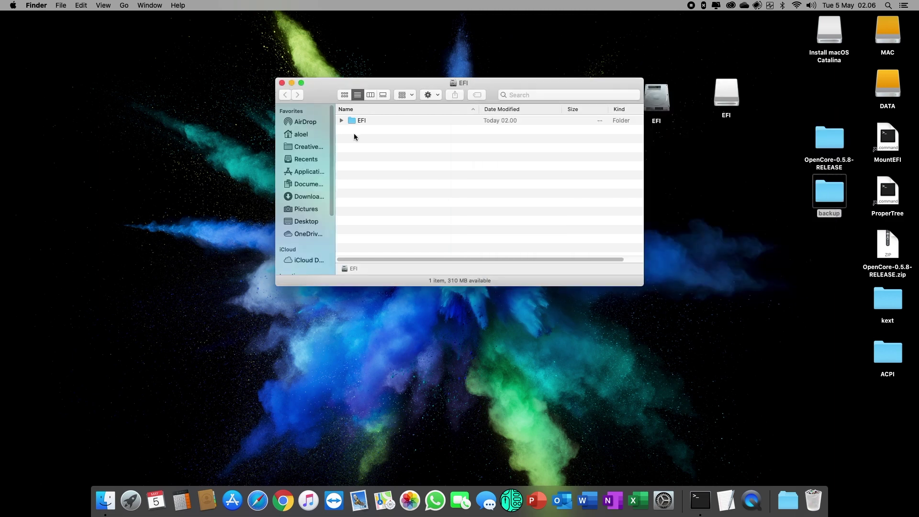
- Delete the EFI folder from the internal drive's EFI volume and empty the Trash
{"action": "right_click", "coordinate": [362, 121]}
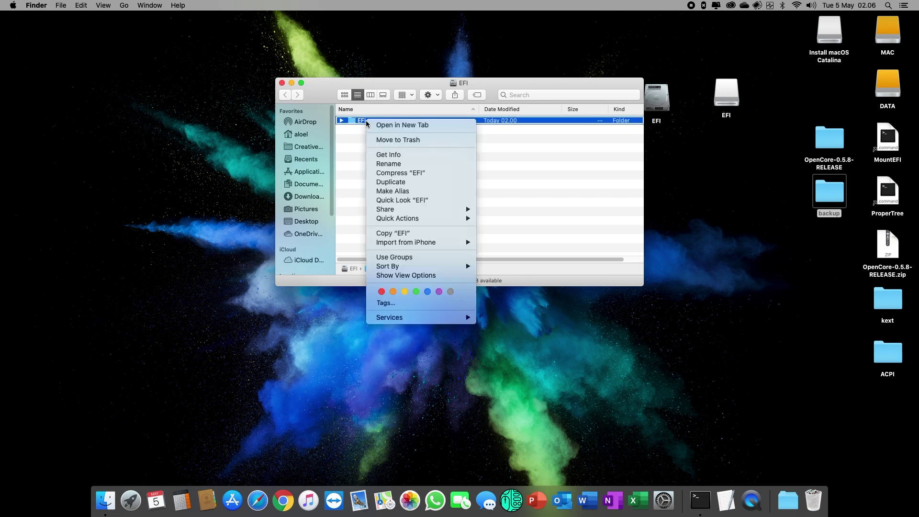
{"action": "left_click", "coordinate": [397, 140]}
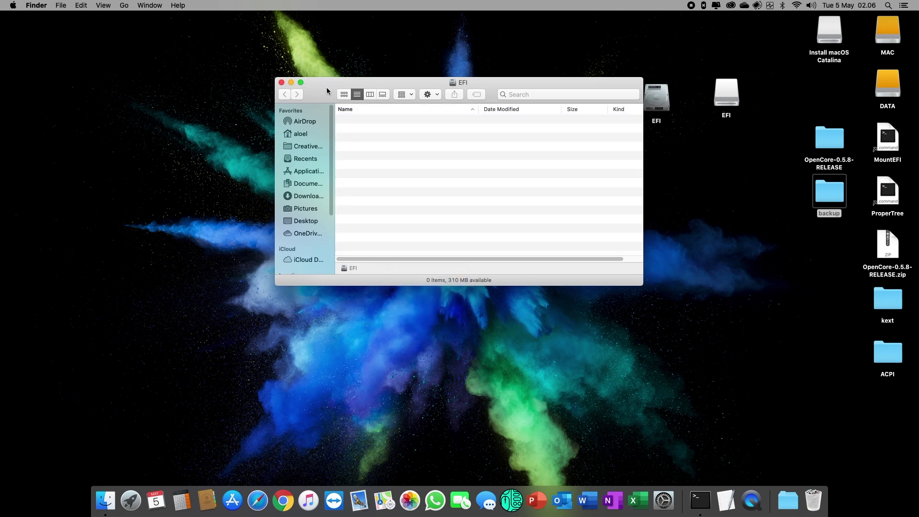
{"action": "left_click_drag", "start_coordinate": [304, 80], "coordinate": [238, 67]}
{"action": "right_click", "coordinate": [813, 501]}
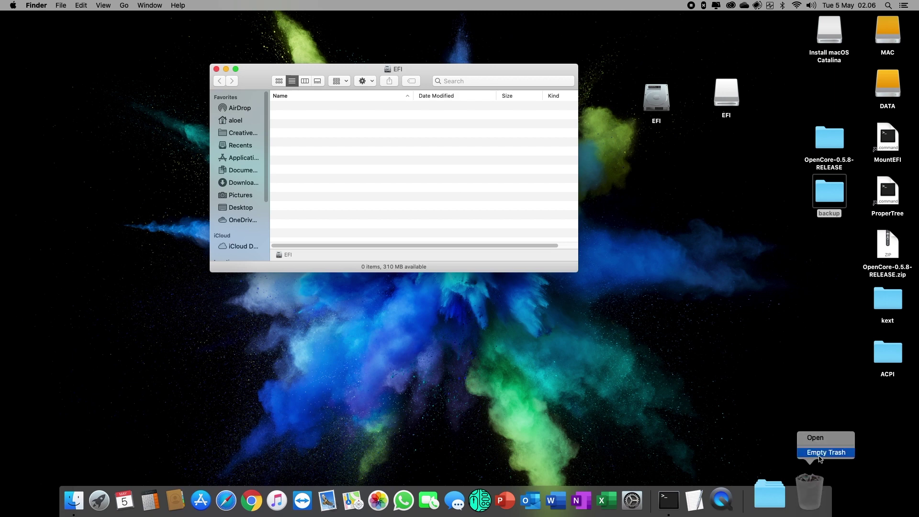
{"action": "left_click", "coordinate": [823, 453]}
{"action": "left_click", "coordinate": [534, 171]}
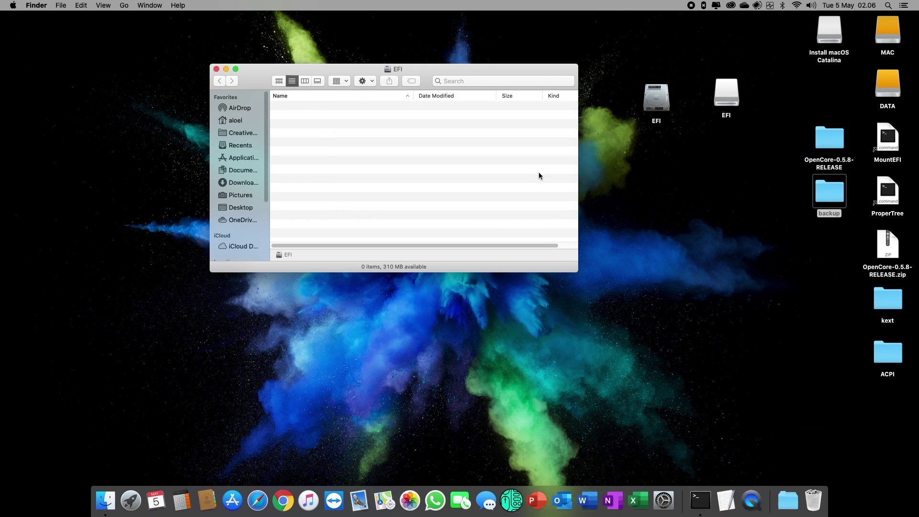
- Copy the EFI folder from the USB's EFI volume to the internal drive's EFI volume, check its subfolders and close both windows
{"action": "left_click", "coordinate": [724, 95]}
{"action": "double_click", "coordinate": [725, 98]}
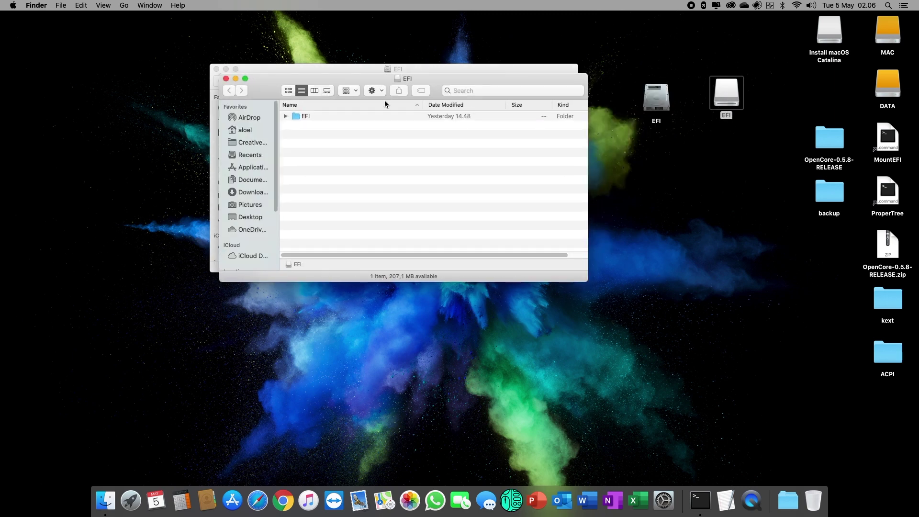
{"action": "left_click_drag", "start_coordinate": [263, 85], "coordinate": [535, 156]}
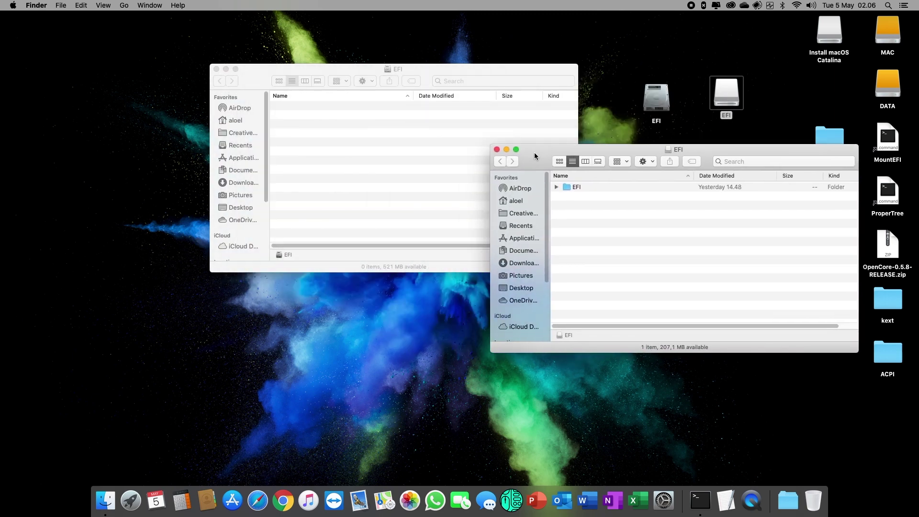
{"action": "left_click", "coordinate": [576, 187]}
{"action": "left_click_drag", "start_coordinate": [581, 191], "coordinate": [371, 170]}
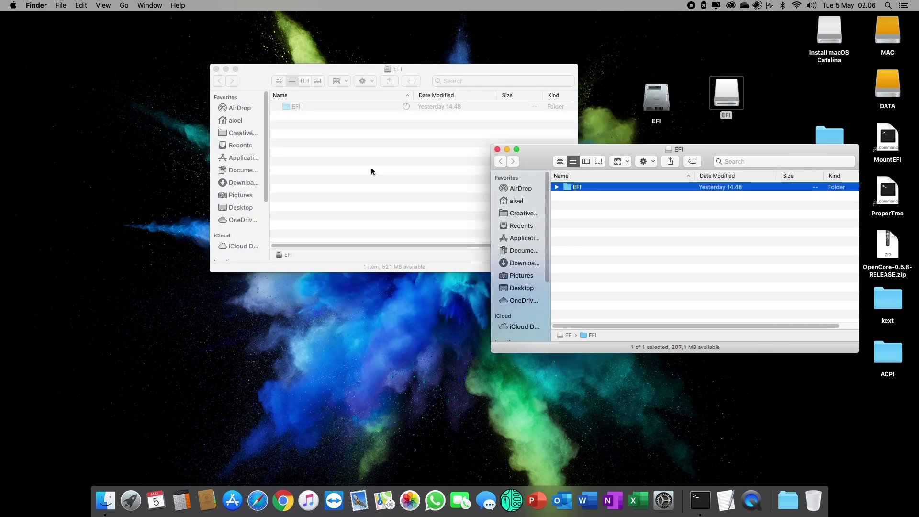
{"action": "left_click", "coordinate": [497, 150]}
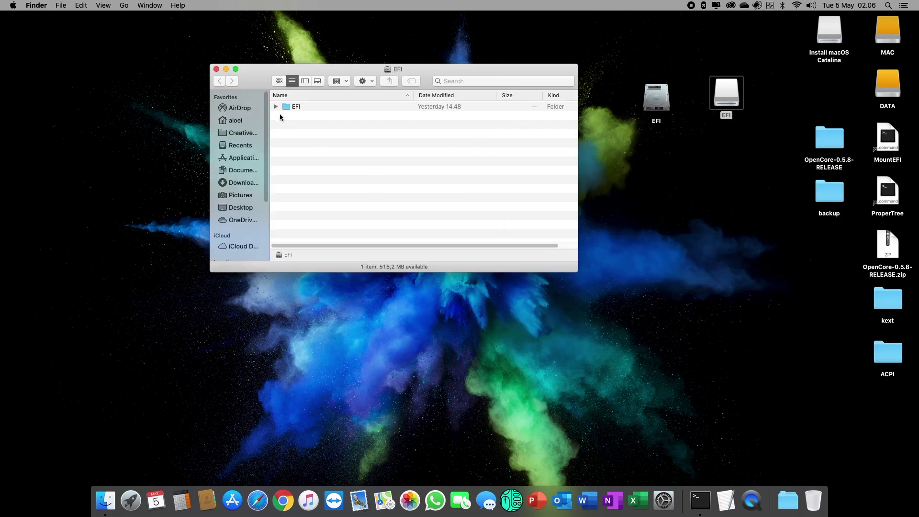
{"action": "left_click", "coordinate": [276, 106]}
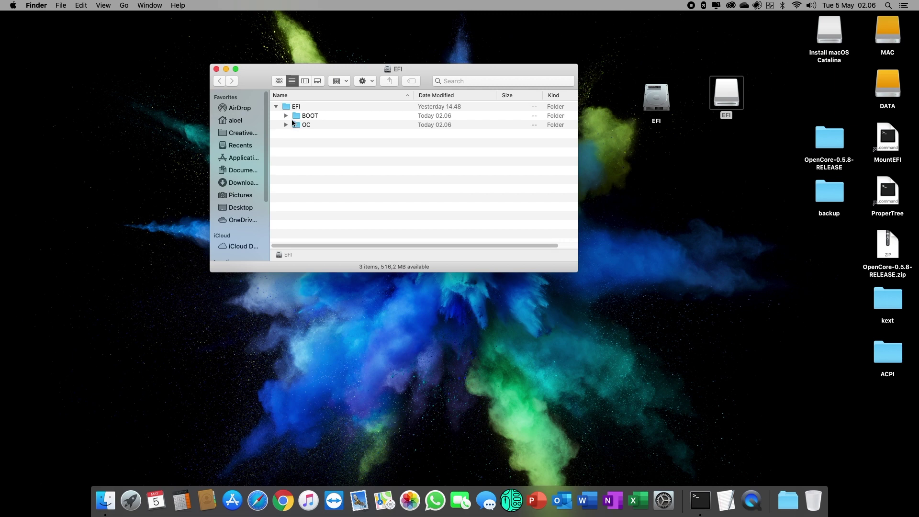
{"action": "left_click", "coordinate": [217, 69]}
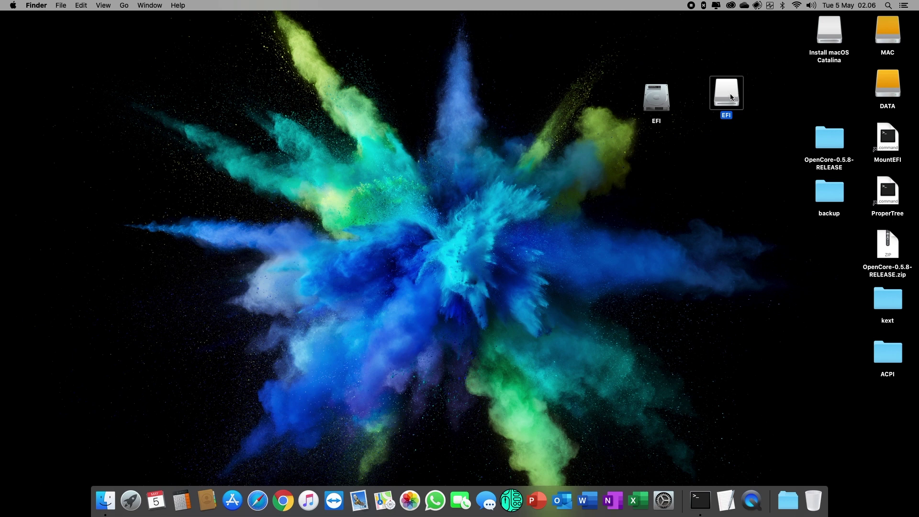
- Eject all volumes of the Install macOS Catalina USB and move the remaining EFI volume above the OpenCore-0.5.8-RELEASE folder on the desktop
{"action": "left_click", "coordinate": [829, 31]}
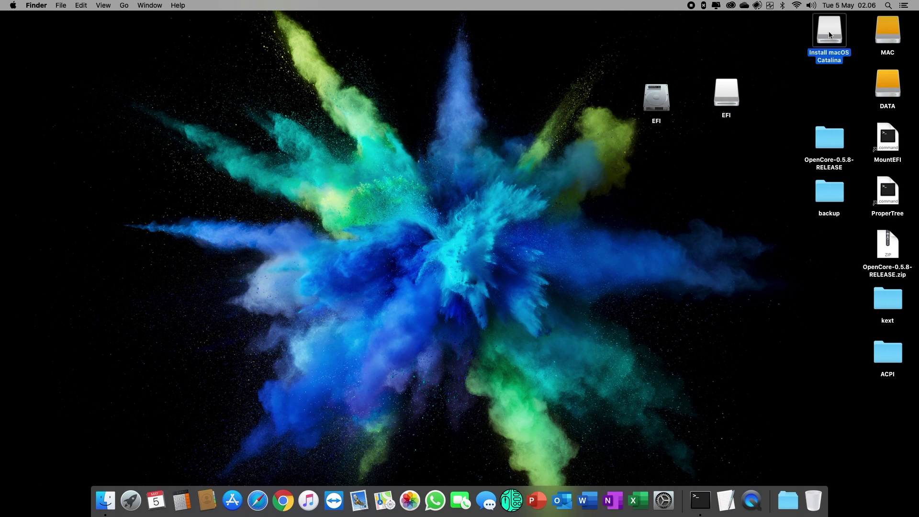
{"action": "right_click", "coordinate": [829, 30]}
{"action": "left_click", "coordinate": [766, 51]}
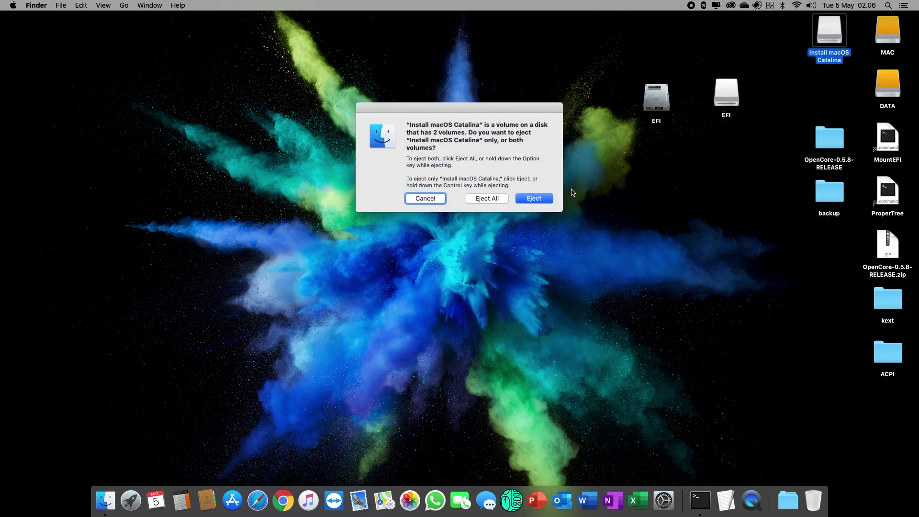
{"action": "left_click", "coordinate": [486, 198]}
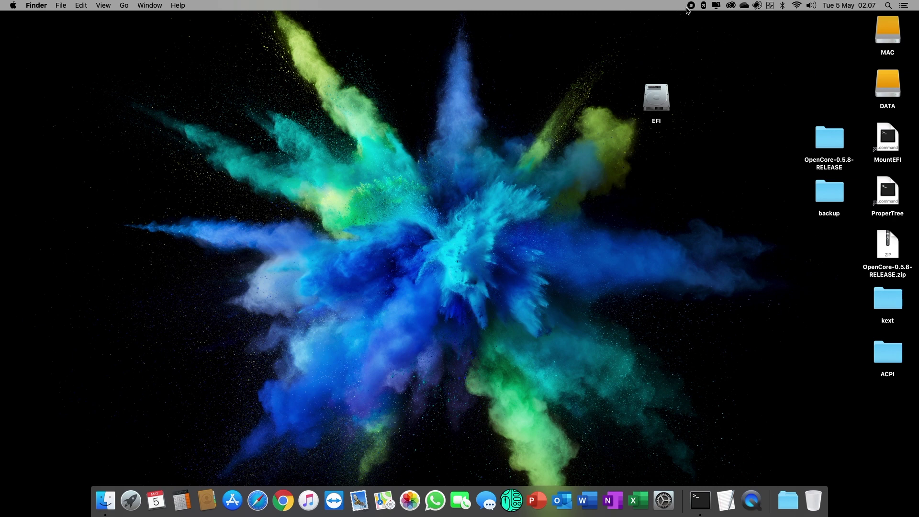
{"action": "left_click_drag", "start_coordinate": [654, 107], "coordinate": [824, 100]}
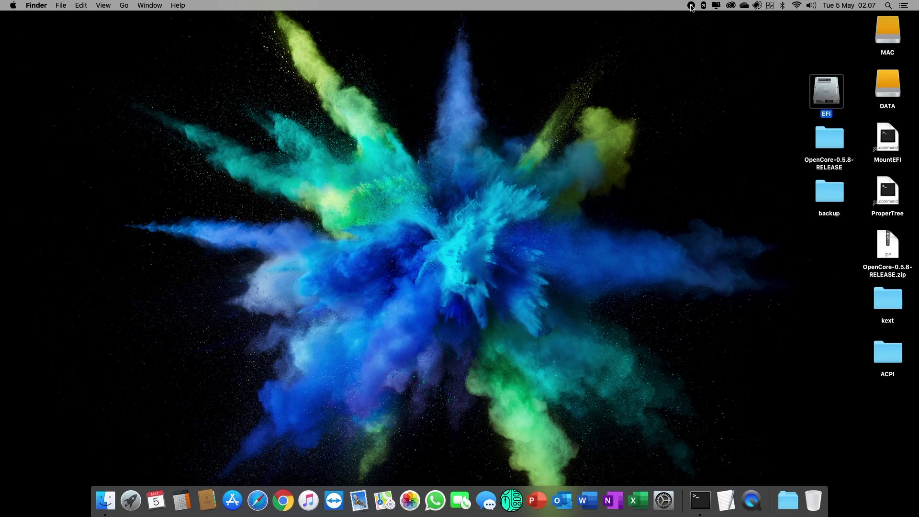
- Restart the computer from the macOS desktop and confirm the restart
{"action": "left_click", "coordinate": [13, 5]}
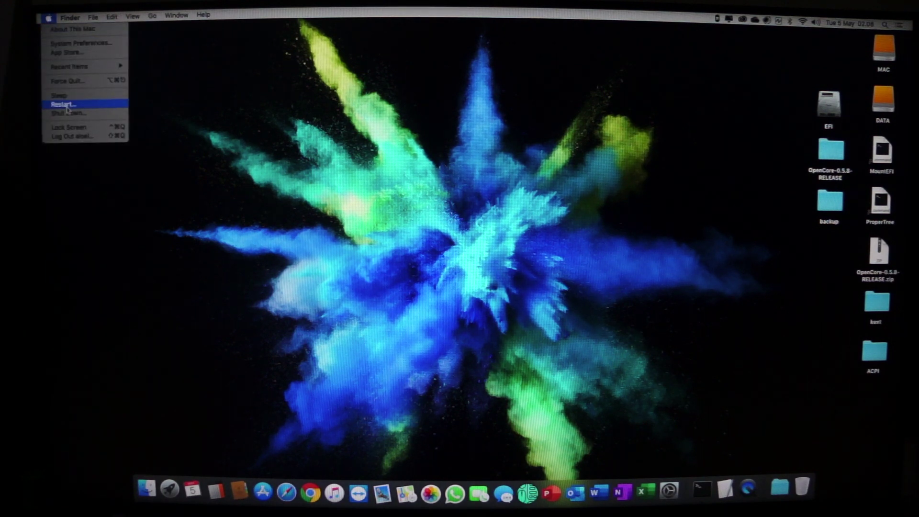
{"action": "left_click", "coordinate": [63, 104]}
{"action": "left_click", "coordinate": [549, 191]}
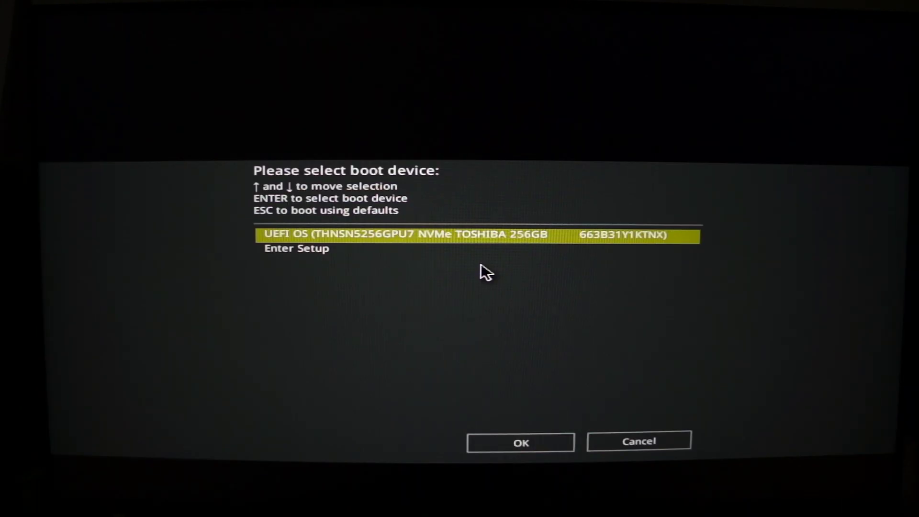
- Boot from the UEFI OS entry on the Toshiba NVMe drive and start MAC from the OpenCore boot menu
{"action": "key", "text": "Down"}
{"action": "key", "text": "Up"}
{"action": "key", "text": "Down"}
{"action": "key", "text": "Up"}
{"action": "key", "text": "Down"}
{"action": "key", "text": "Up"}
{"action": "key", "text": "Return"}
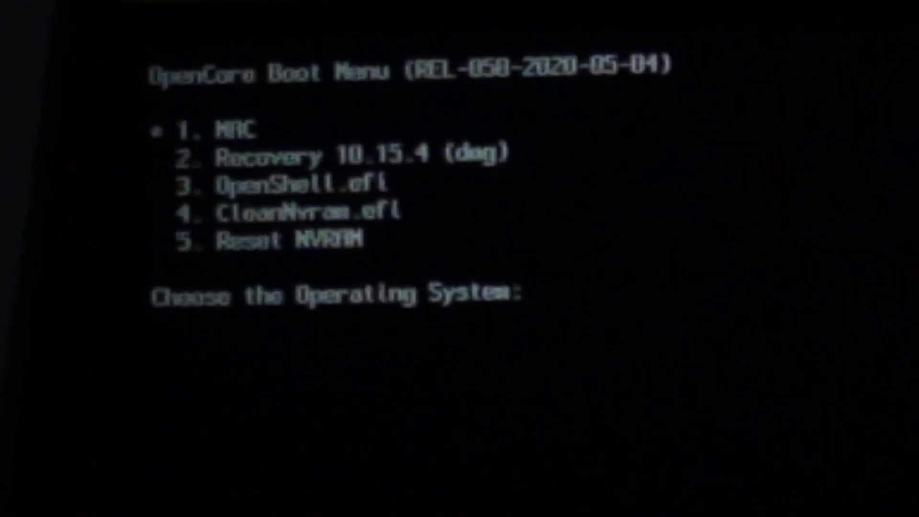
{"action": "key", "text": "Return"}
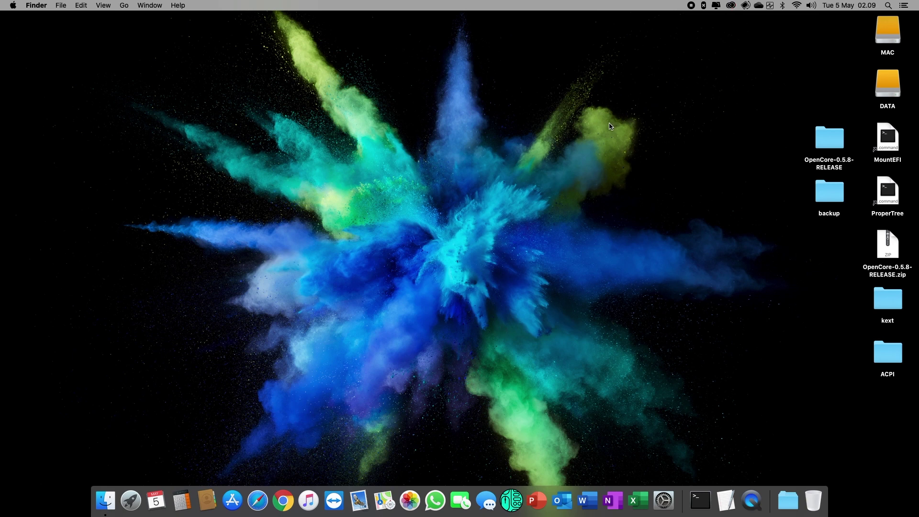
- Search the system for "hack" and launch Hackintool
{"action": "key", "text": "super+space"}
{"action": "type", "text": "hackin"}
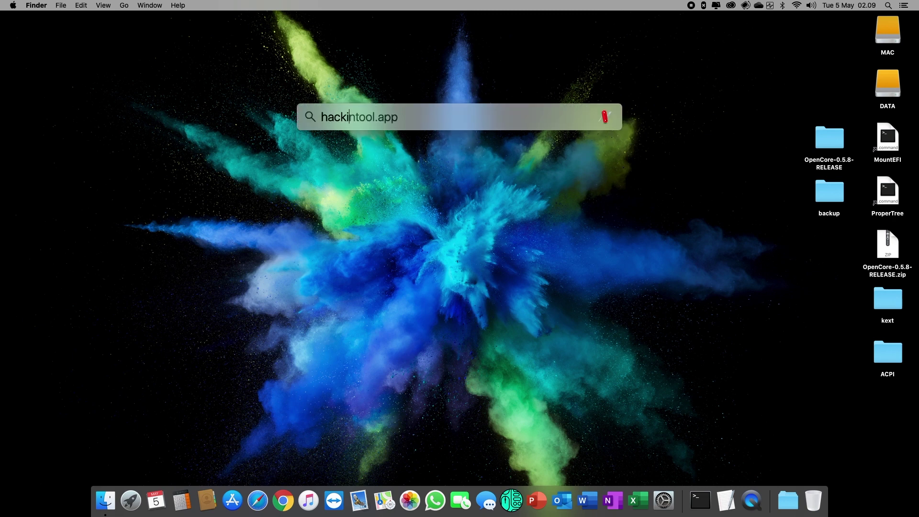
{"action": "key", "text": "BackSpace"}
{"action": "key", "text": "BackSpace"}
{"action": "key", "text": "BackSpace"}
{"action": "key", "text": "BackSpace"}
{"action": "key", "text": "BackSpace"}
{"action": "key", "text": "BackSpace"}
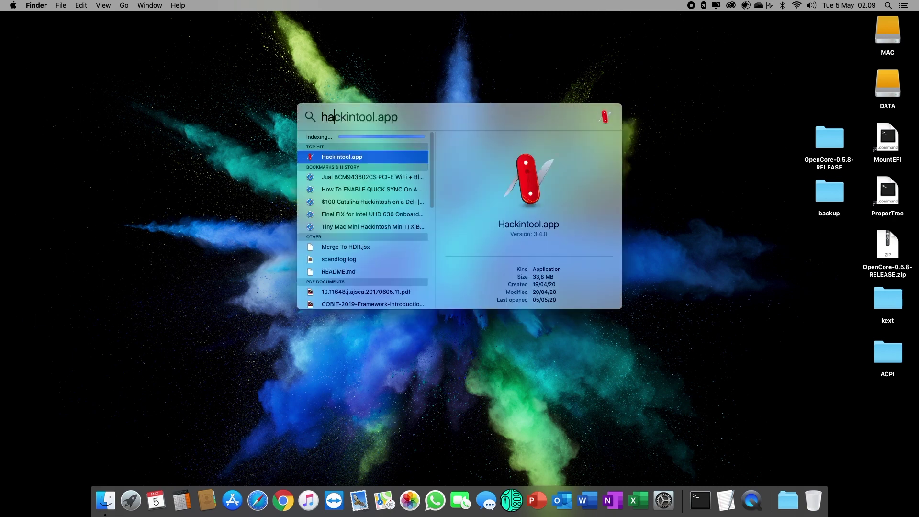
{"action": "type", "text": "hack"}
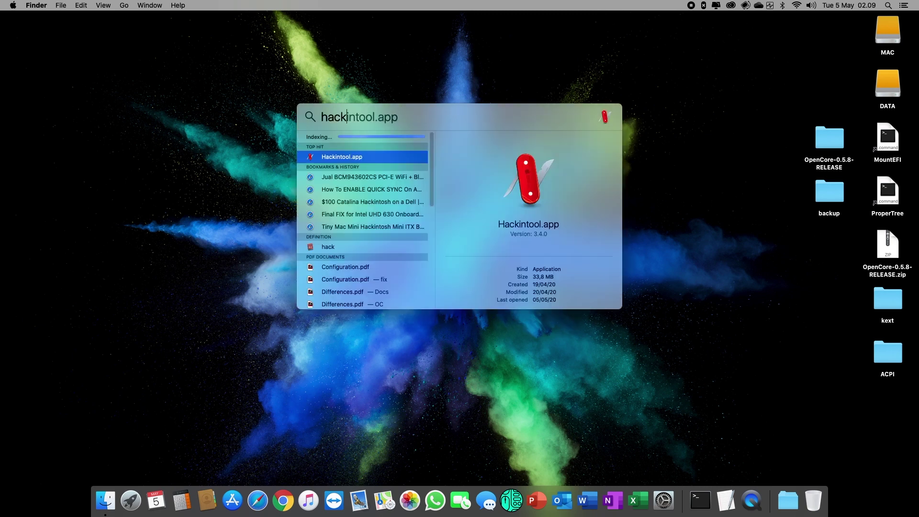
{"action": "key", "text": "Return"}
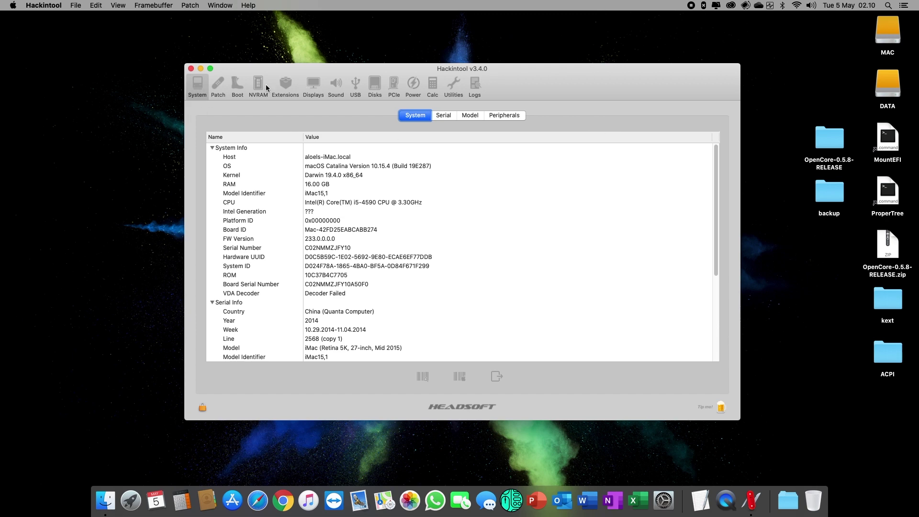
- Check the booted OpenCore version and the installed kexts against their refreshed current versions, and return to the bootloader information
{"action": "left_click", "coordinate": [236, 85]}
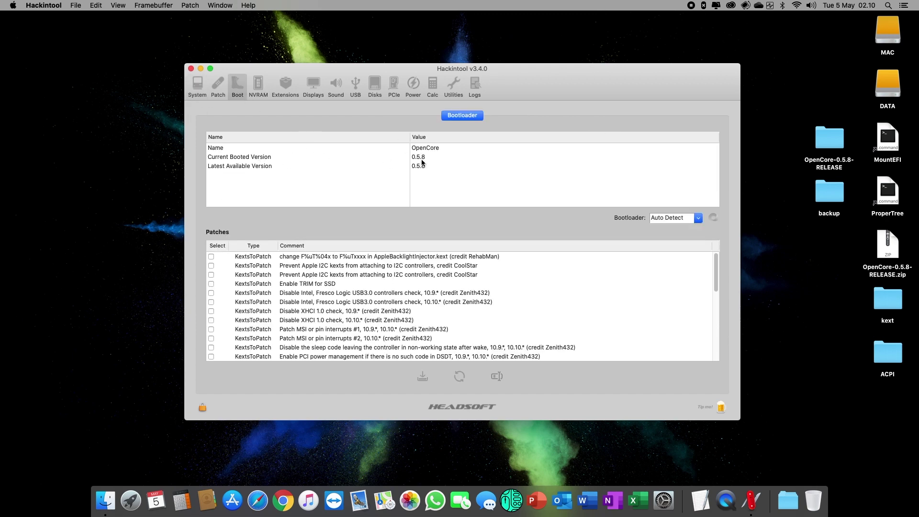
{"action": "left_click", "coordinate": [287, 85]}
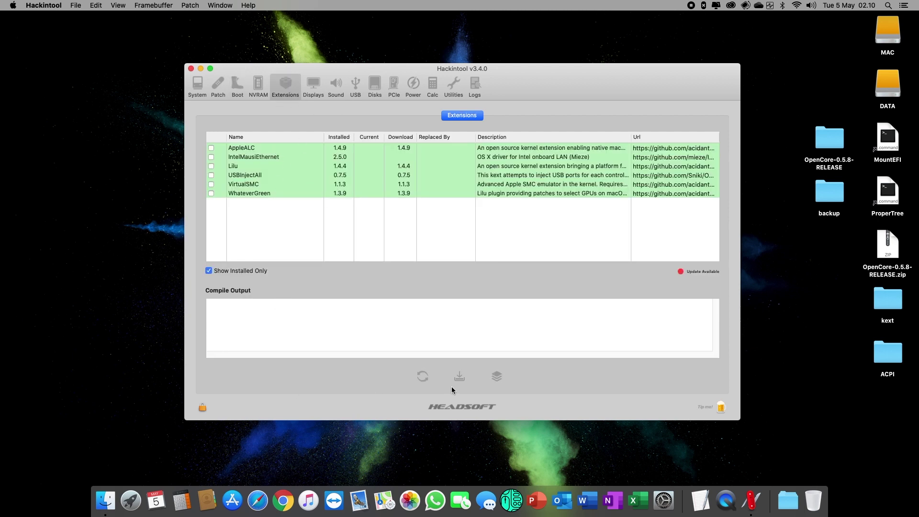
{"action": "left_click", "coordinate": [422, 377]}
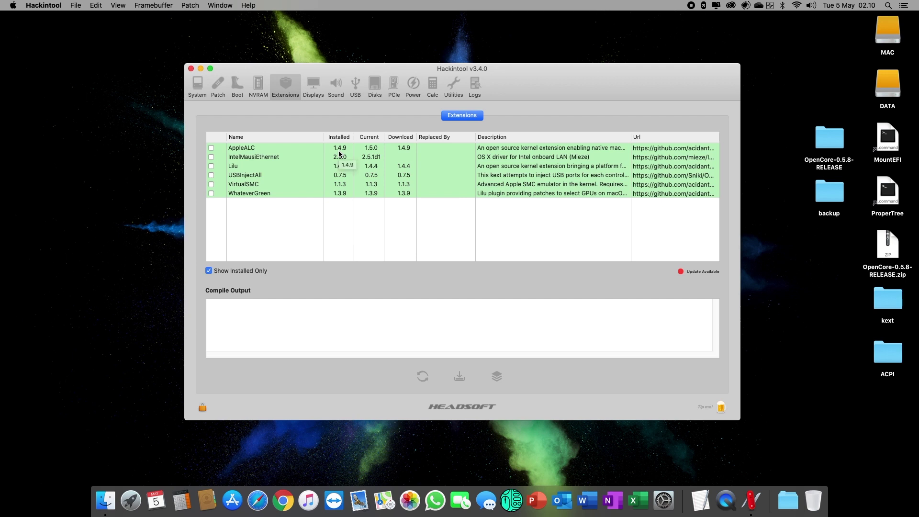
{"action": "left_click", "coordinate": [235, 89]}
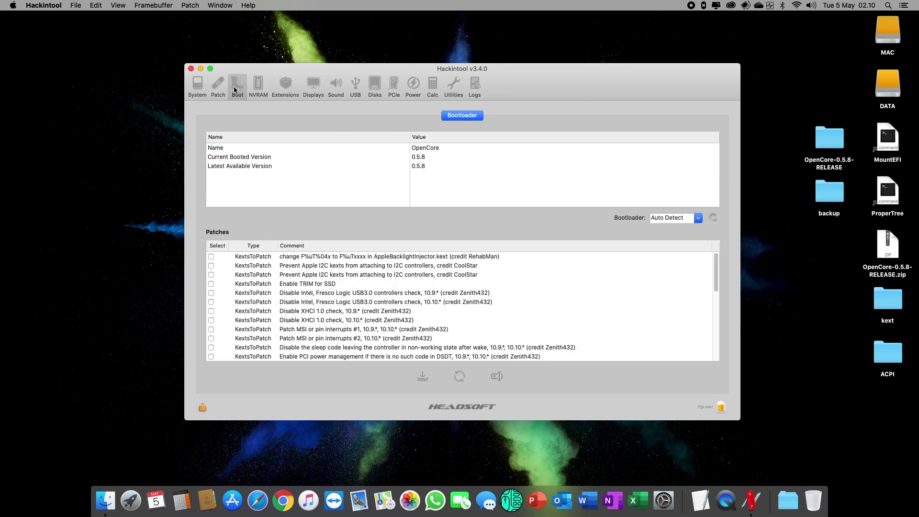